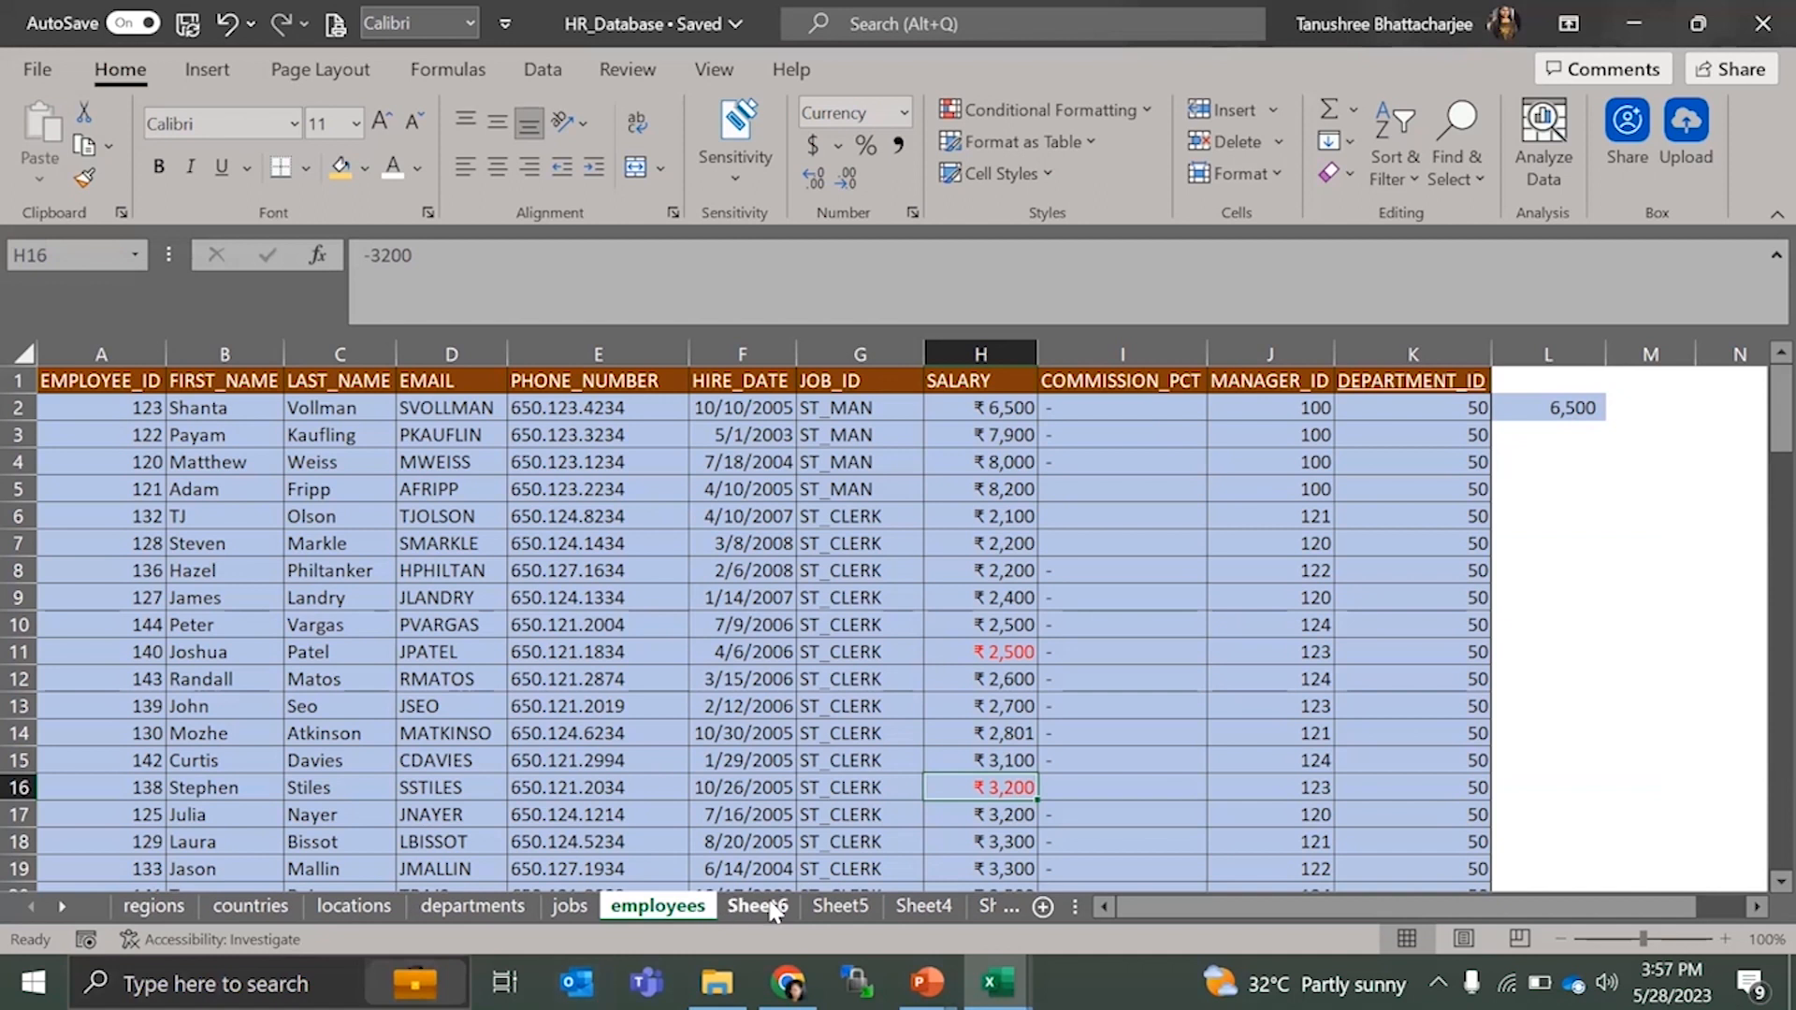
- On Sheet6, enter 1 and 2 in cells A1 and A2 and autofill the series down to A10
{"action": "type", "text": "1"}
{"action": "key", "text": "Return"}
{"action": "type", "text": "2"}
{"action": "key", "text": "Return"}
{"action": "left_click_drag", "start_coordinate": [80, 374], "coordinate": [132, 627]}
{"action": "left_click", "coordinate": [173, 625]}
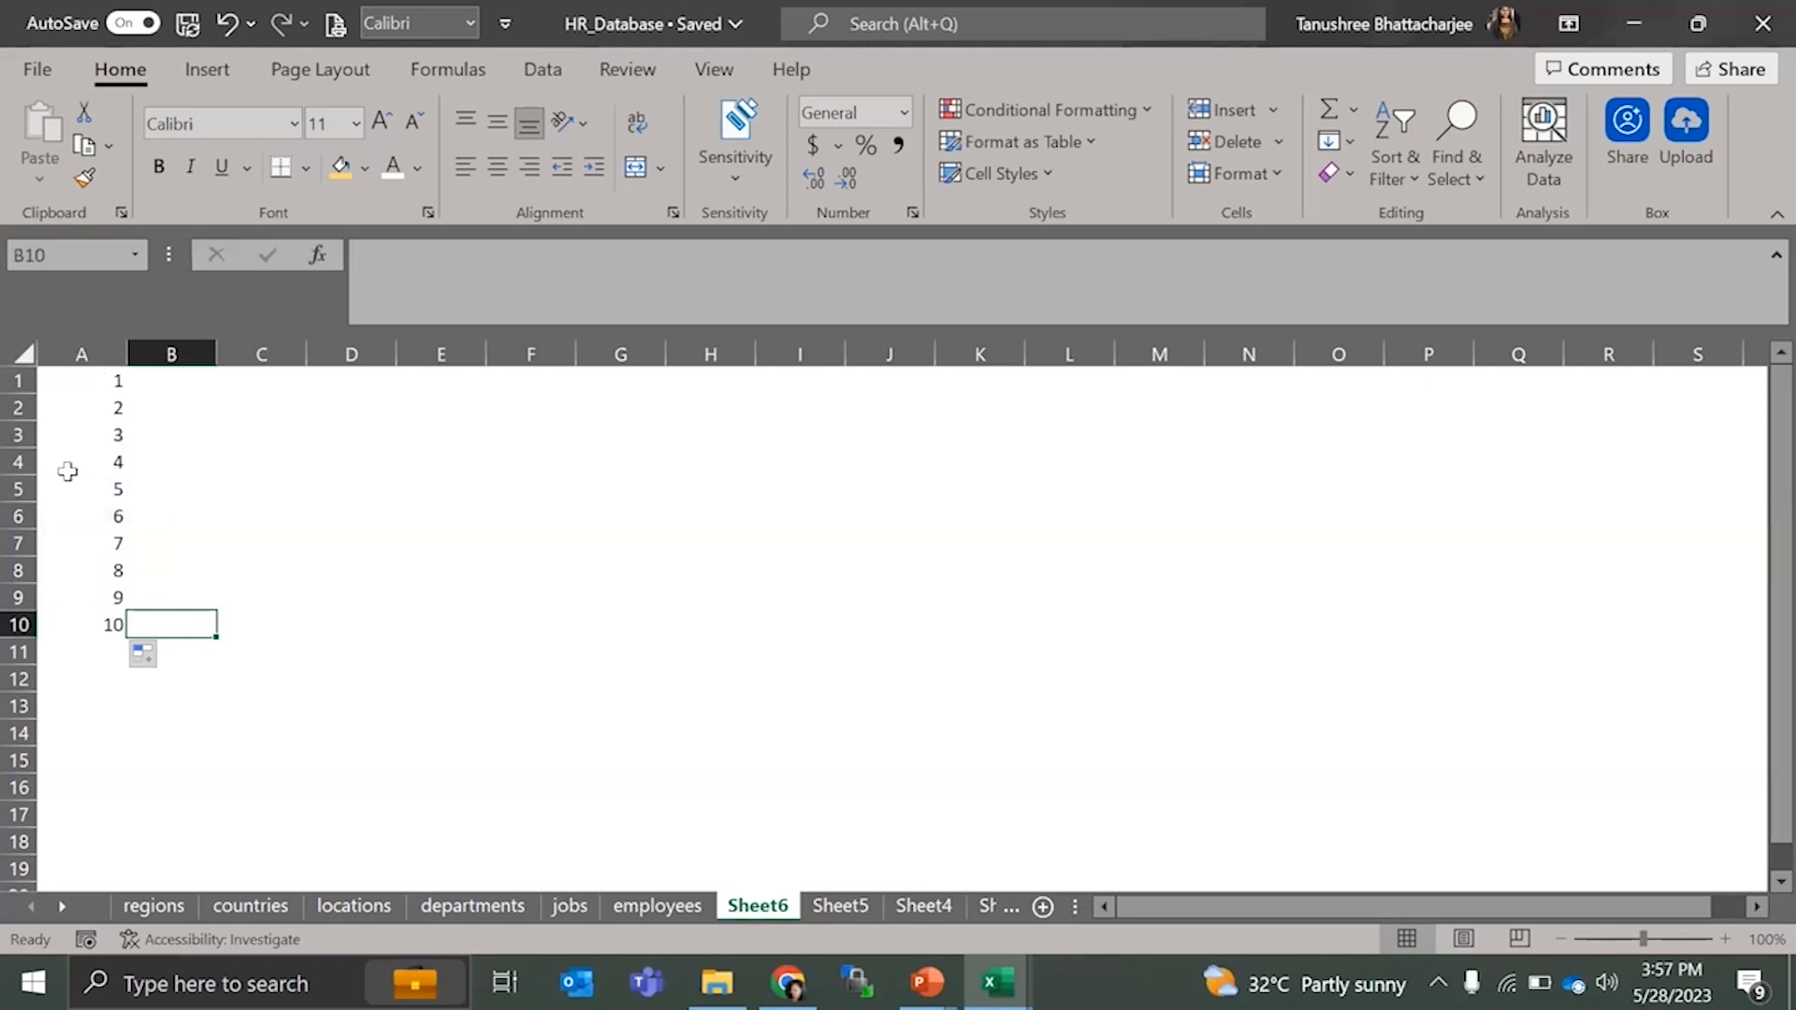
{"action": "left_click_drag", "start_coordinate": [85, 376], "coordinate": [114, 623]}
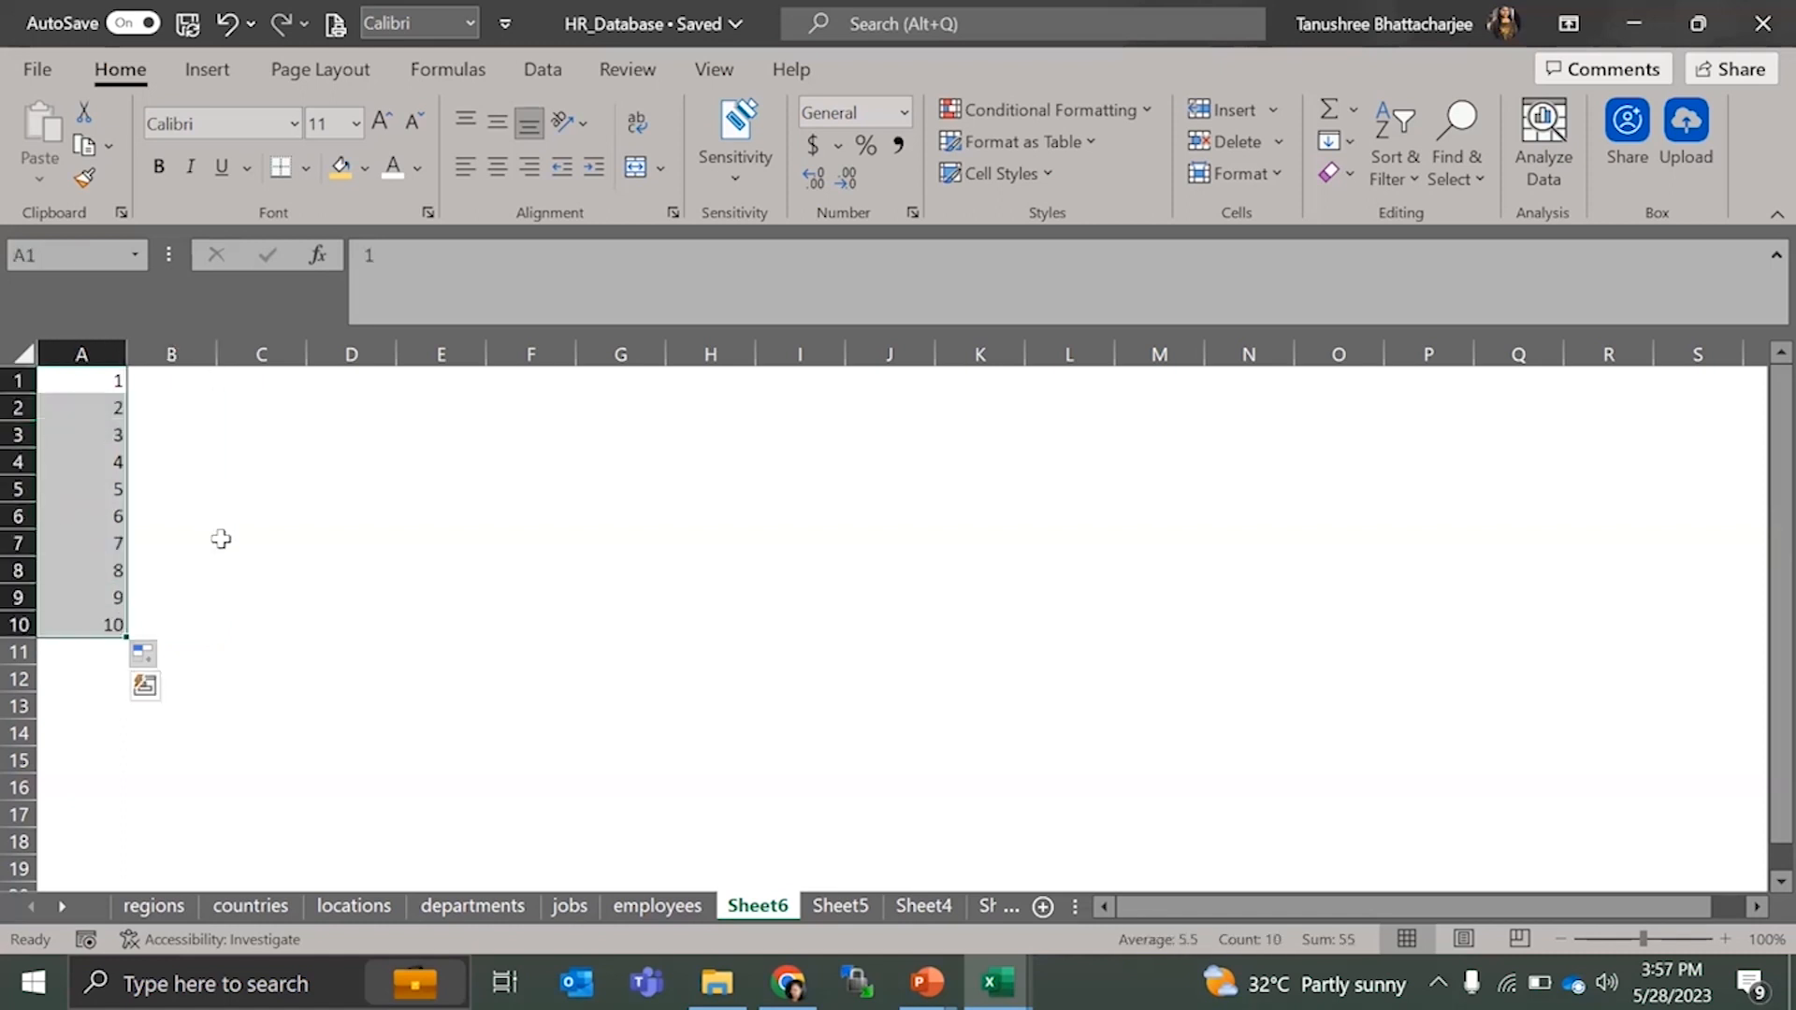
{"action": "key", "text": "alt+Tab"}
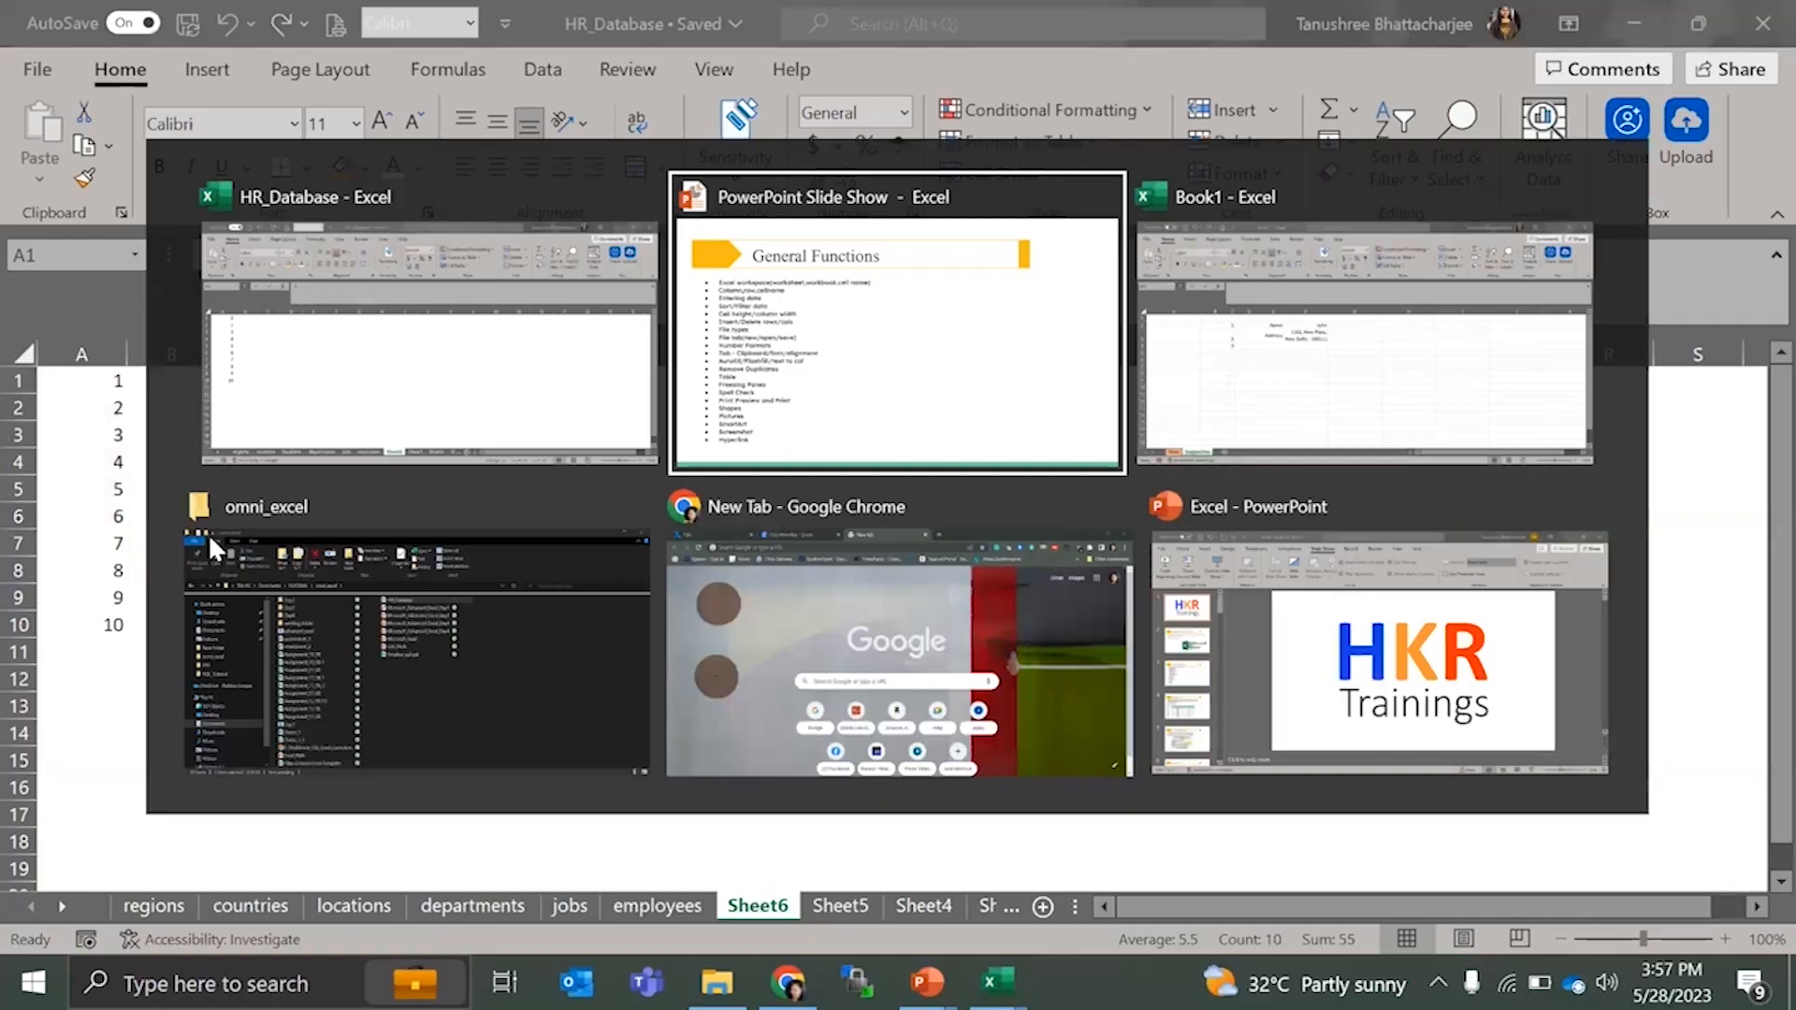
{"action": "key", "text": "Escape"}
{"action": "left_click_drag", "start_coordinate": [90, 392], "coordinate": [127, 629]}
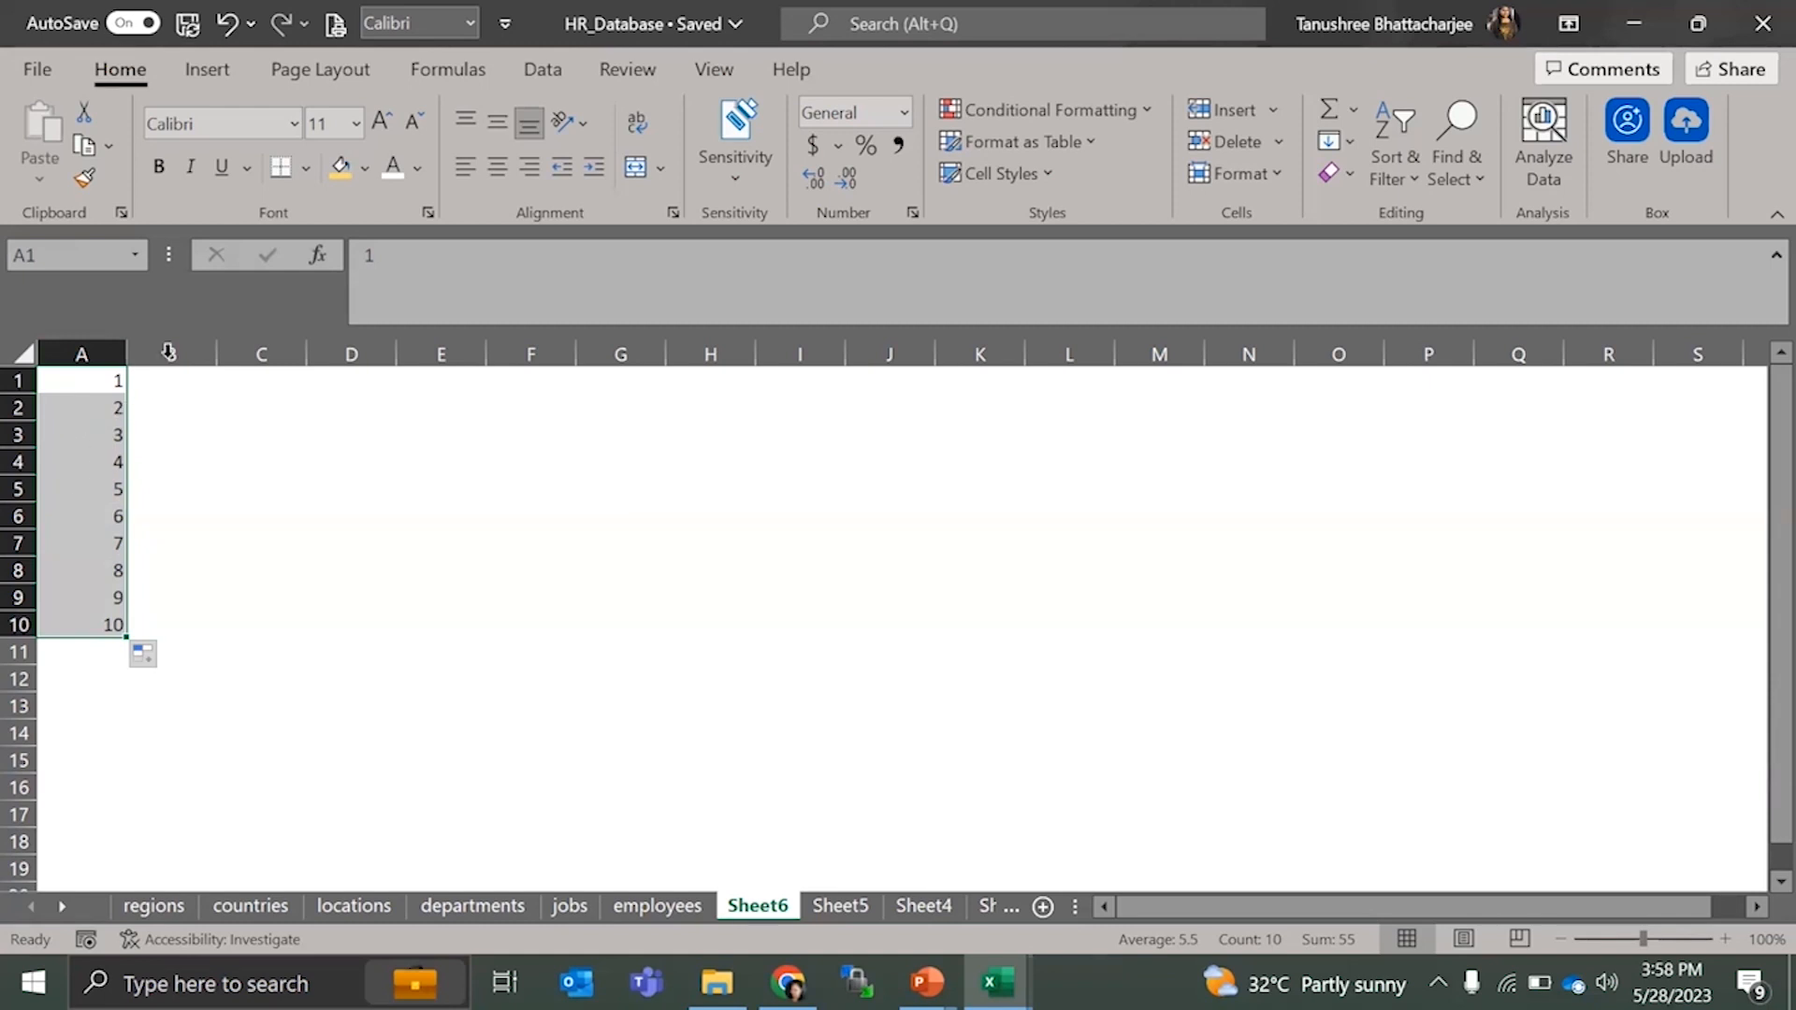
- Enter Monday and Tuesday in cells D1 and D2 and autofill the weekdays down to D7
{"action": "left_click", "coordinate": [339, 382]}
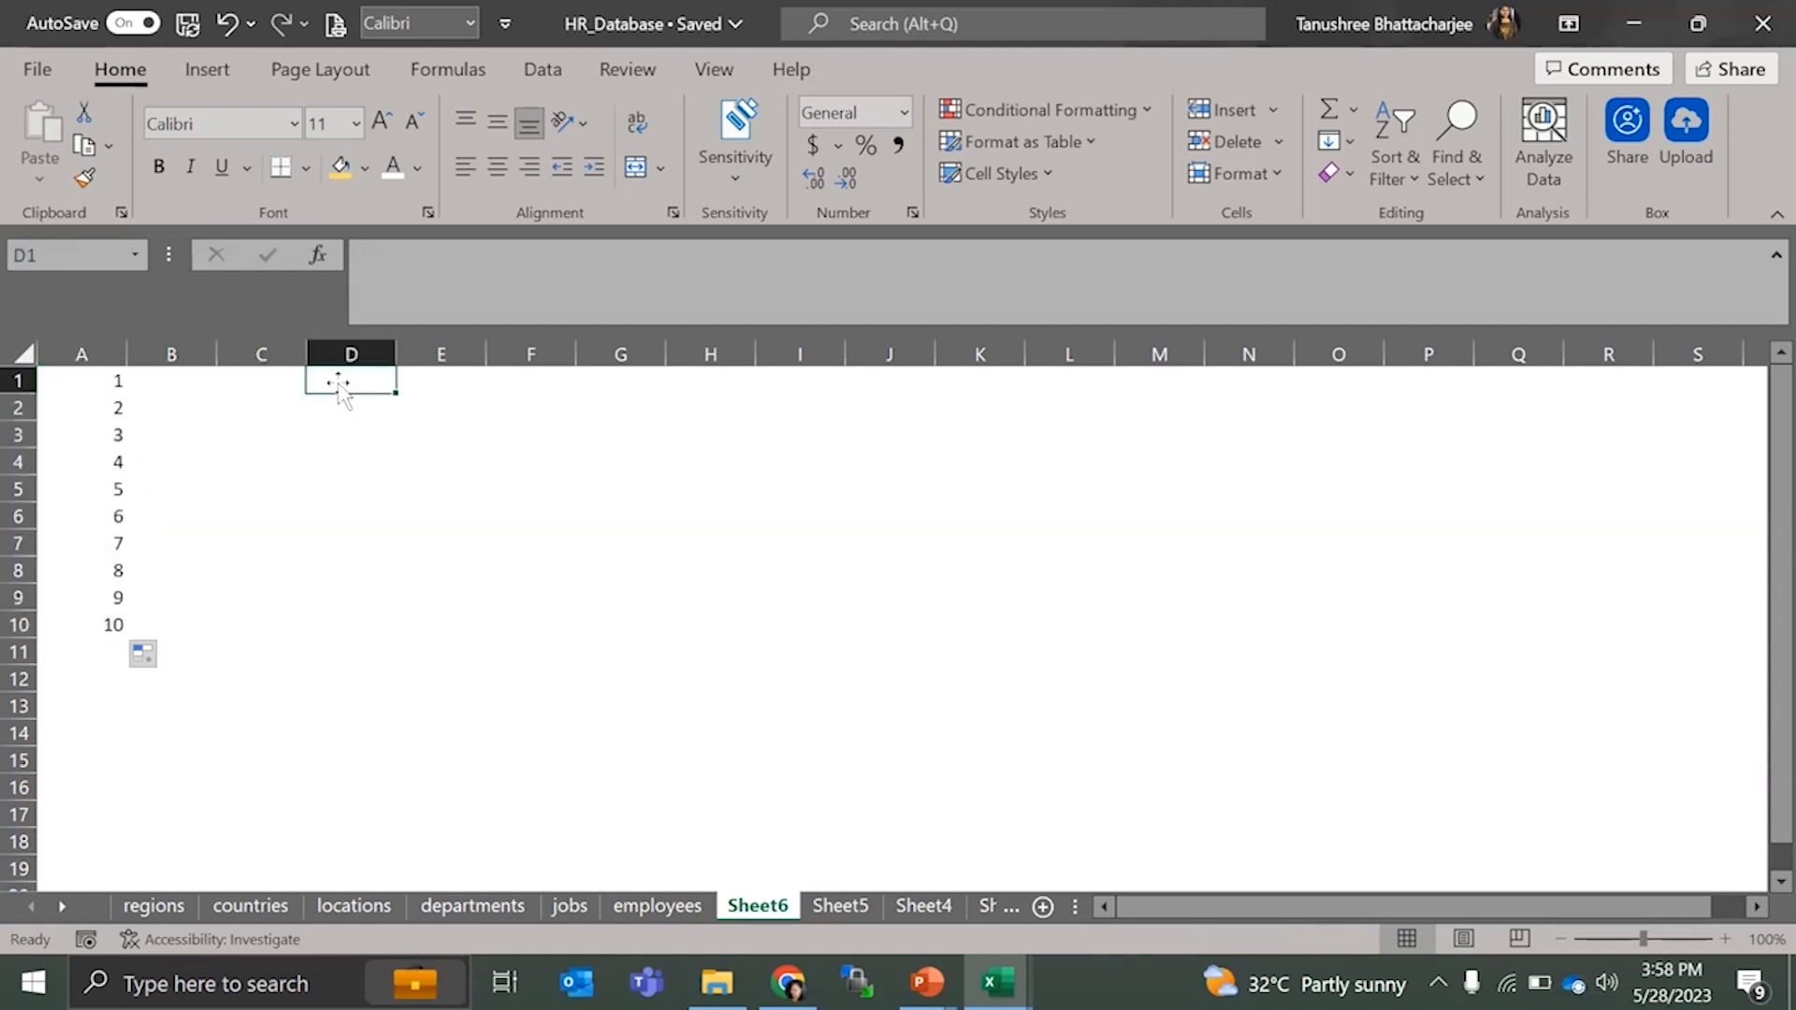
{"action": "type", "text": "Monday"}
{"action": "key", "text": "Return"}
{"action": "type", "text": "Tur"}
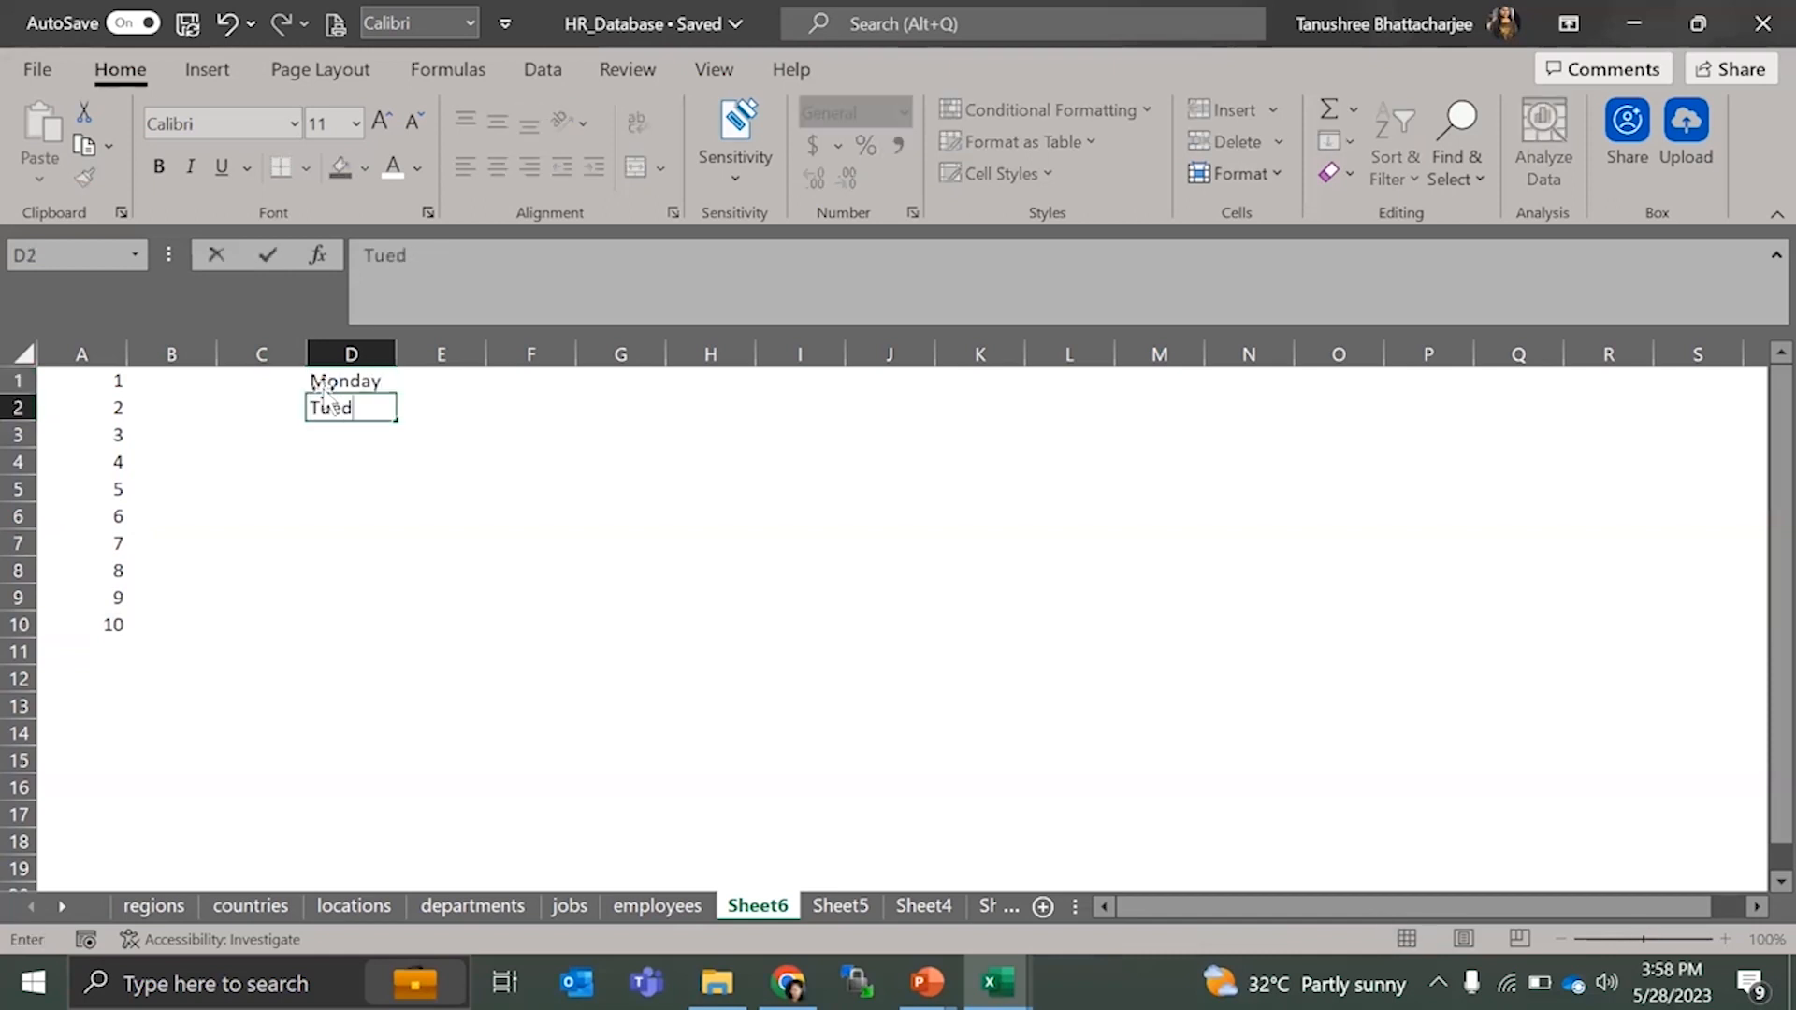
{"action": "type", "text": "sday"}
{"action": "key", "text": "Return"}
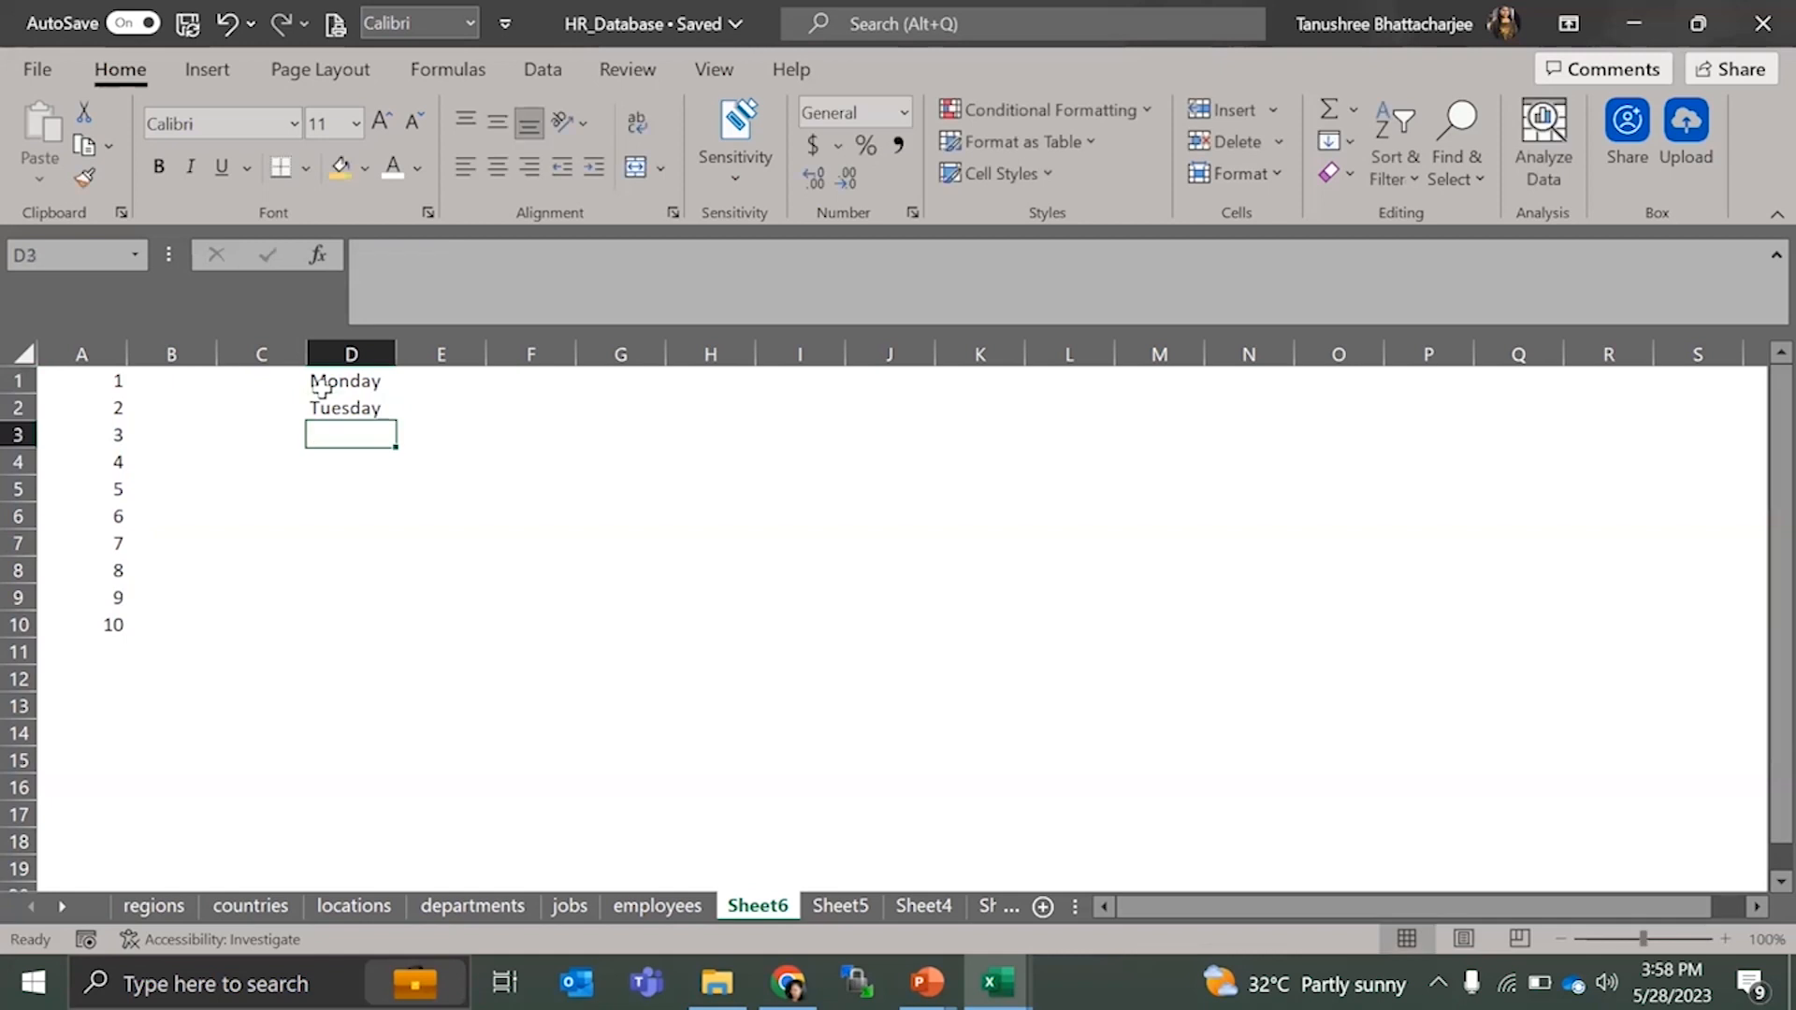
{"action": "left_click", "coordinate": [379, 384]}
{"action": "left_click_drag", "start_coordinate": [386, 385], "coordinate": [388, 552]}
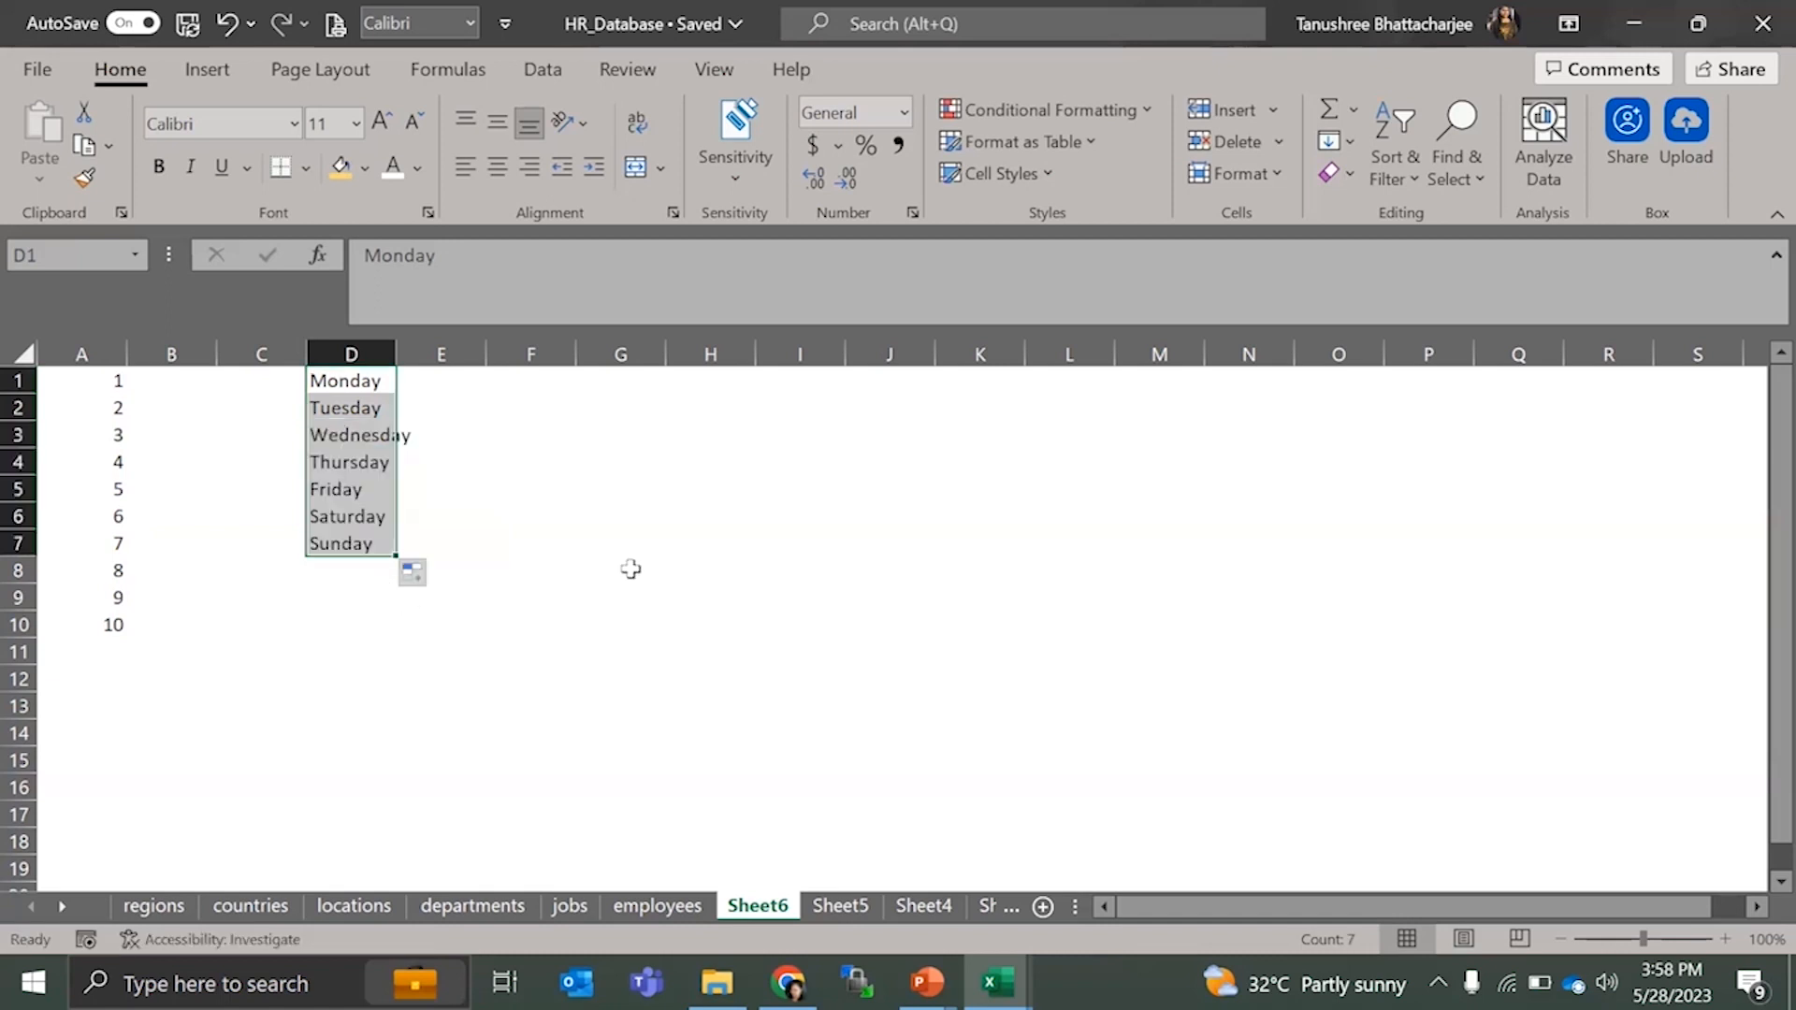
{"action": "left_click", "coordinate": [630, 569]}
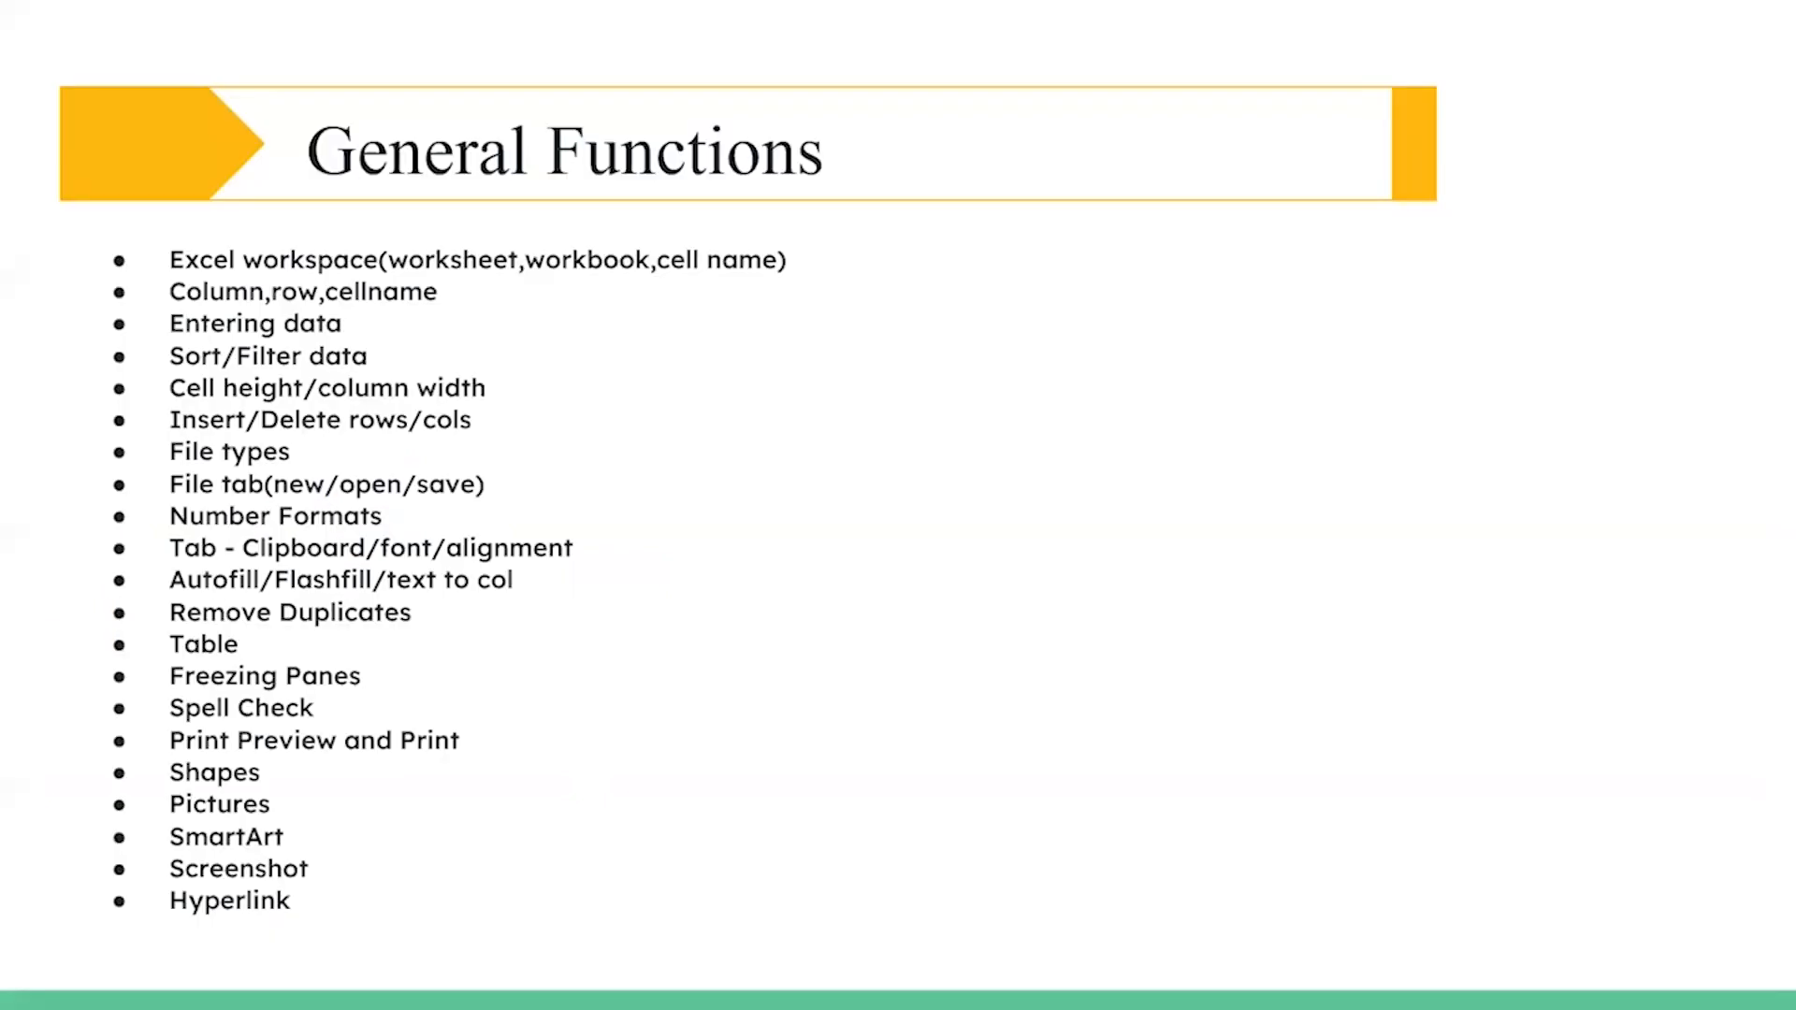
- Find Notepad through the Windows search, open an empty document in it, and return to the HR_Database workbook
{"action": "key", "text": "alt+Tab"}
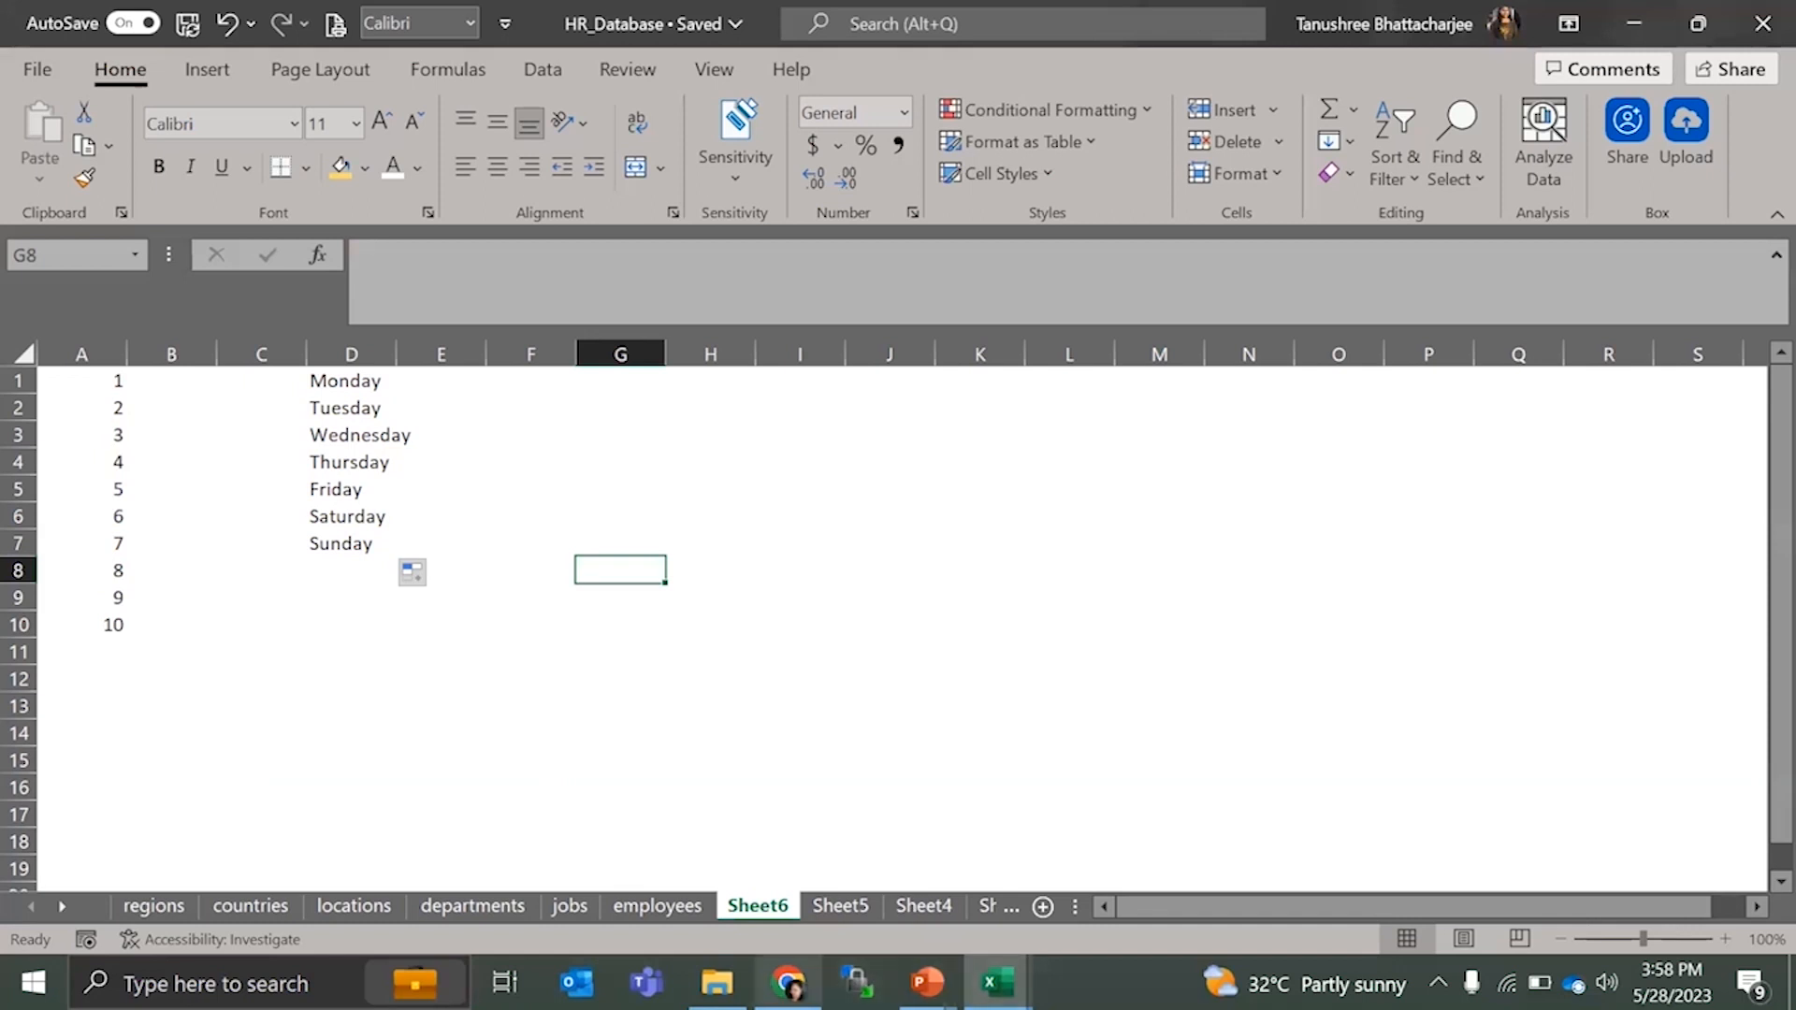
{"action": "left_click", "coordinate": [272, 984]}
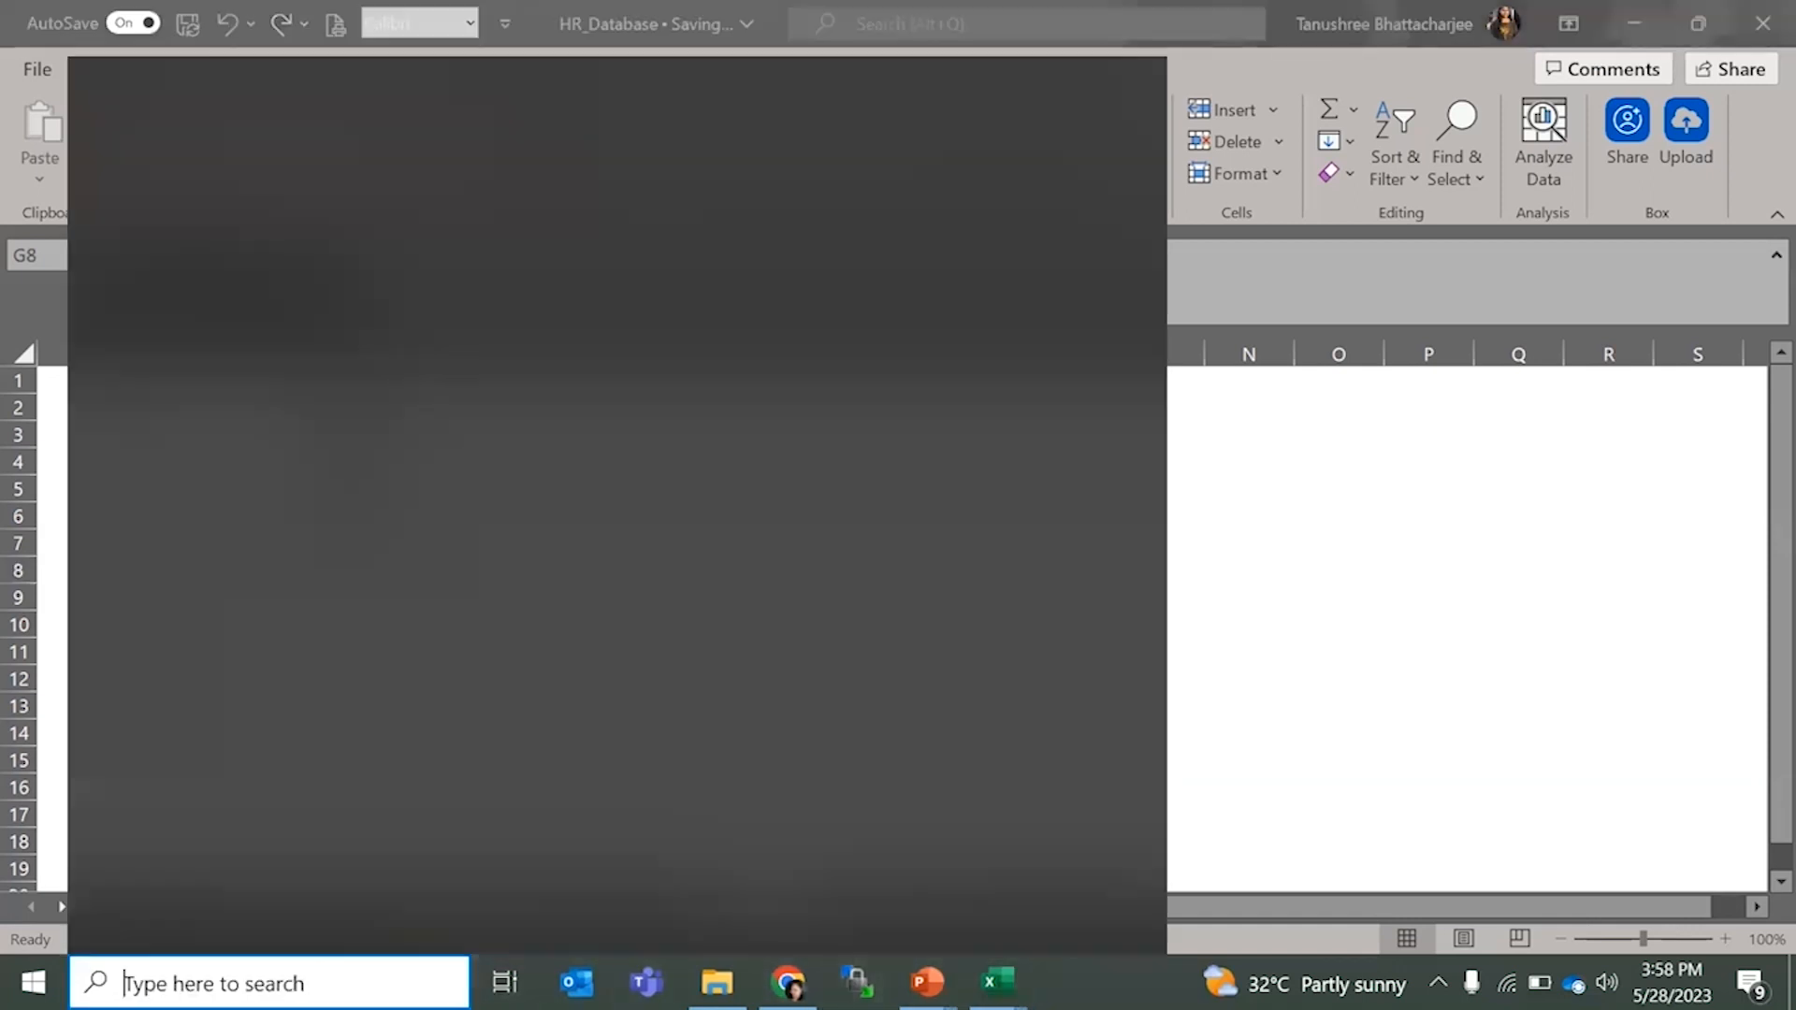
{"action": "type", "text": "not"}
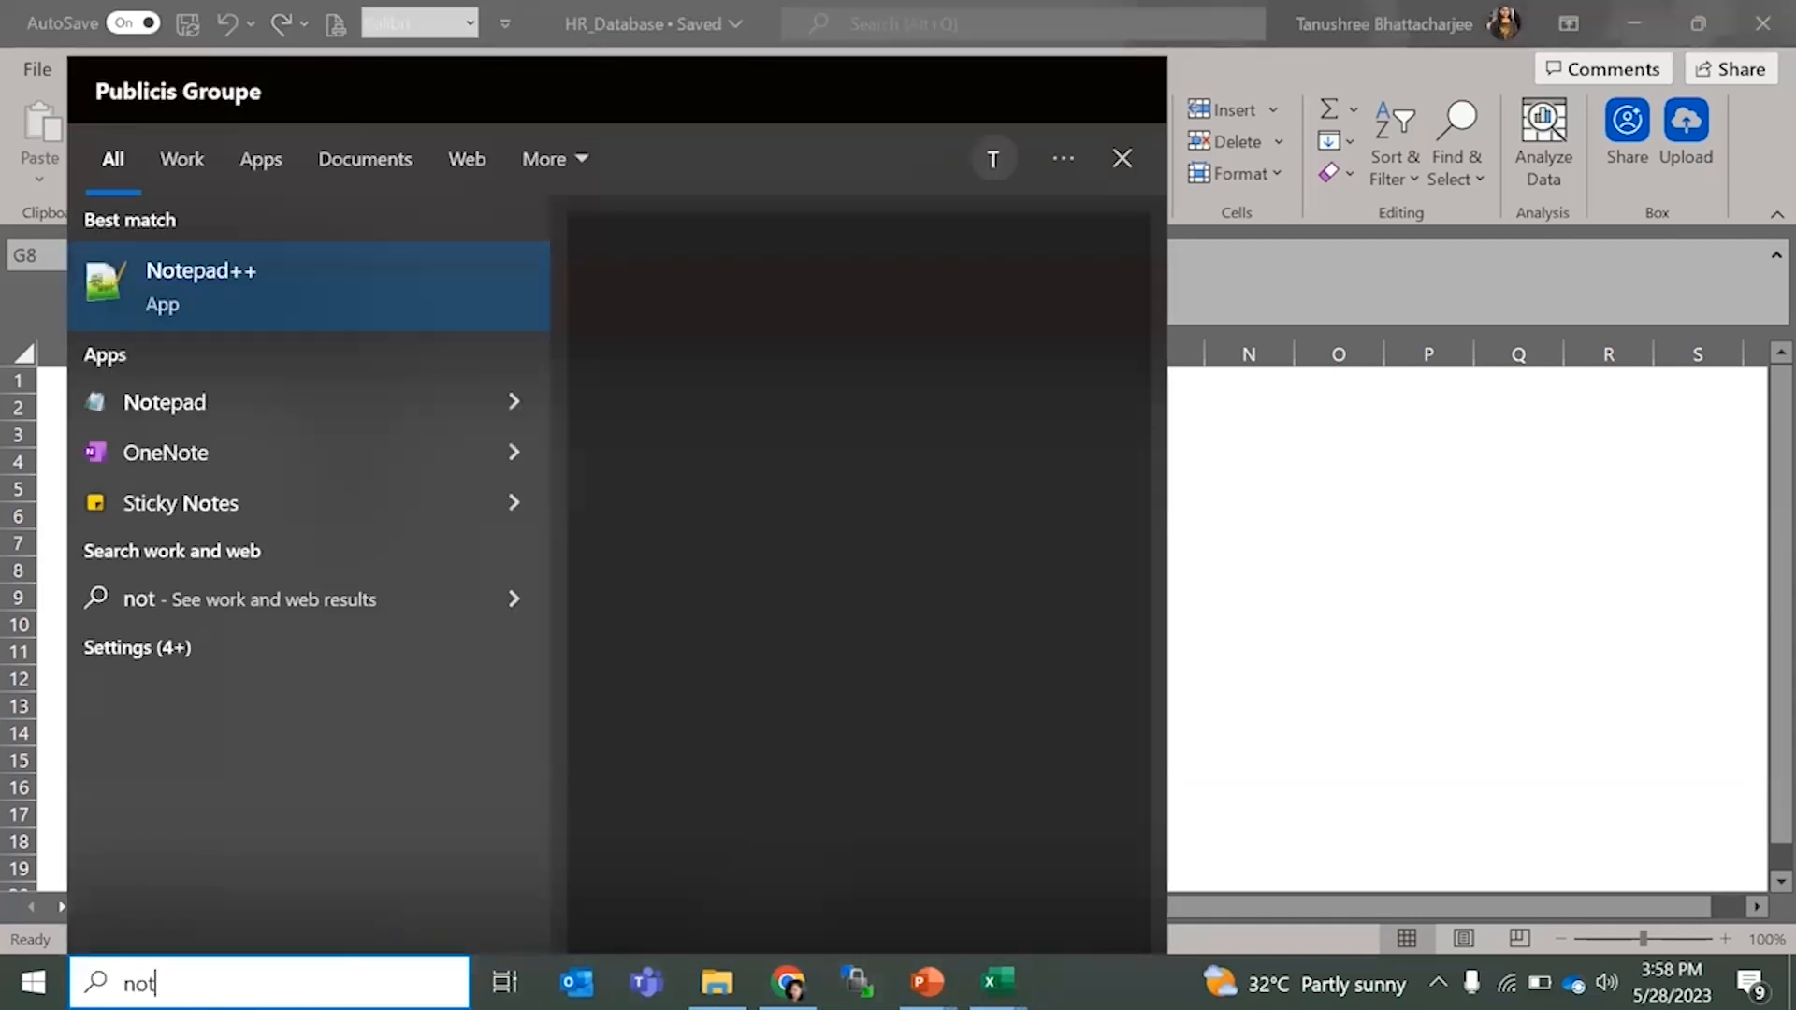
{"action": "left_click", "coordinate": [530, 318]}
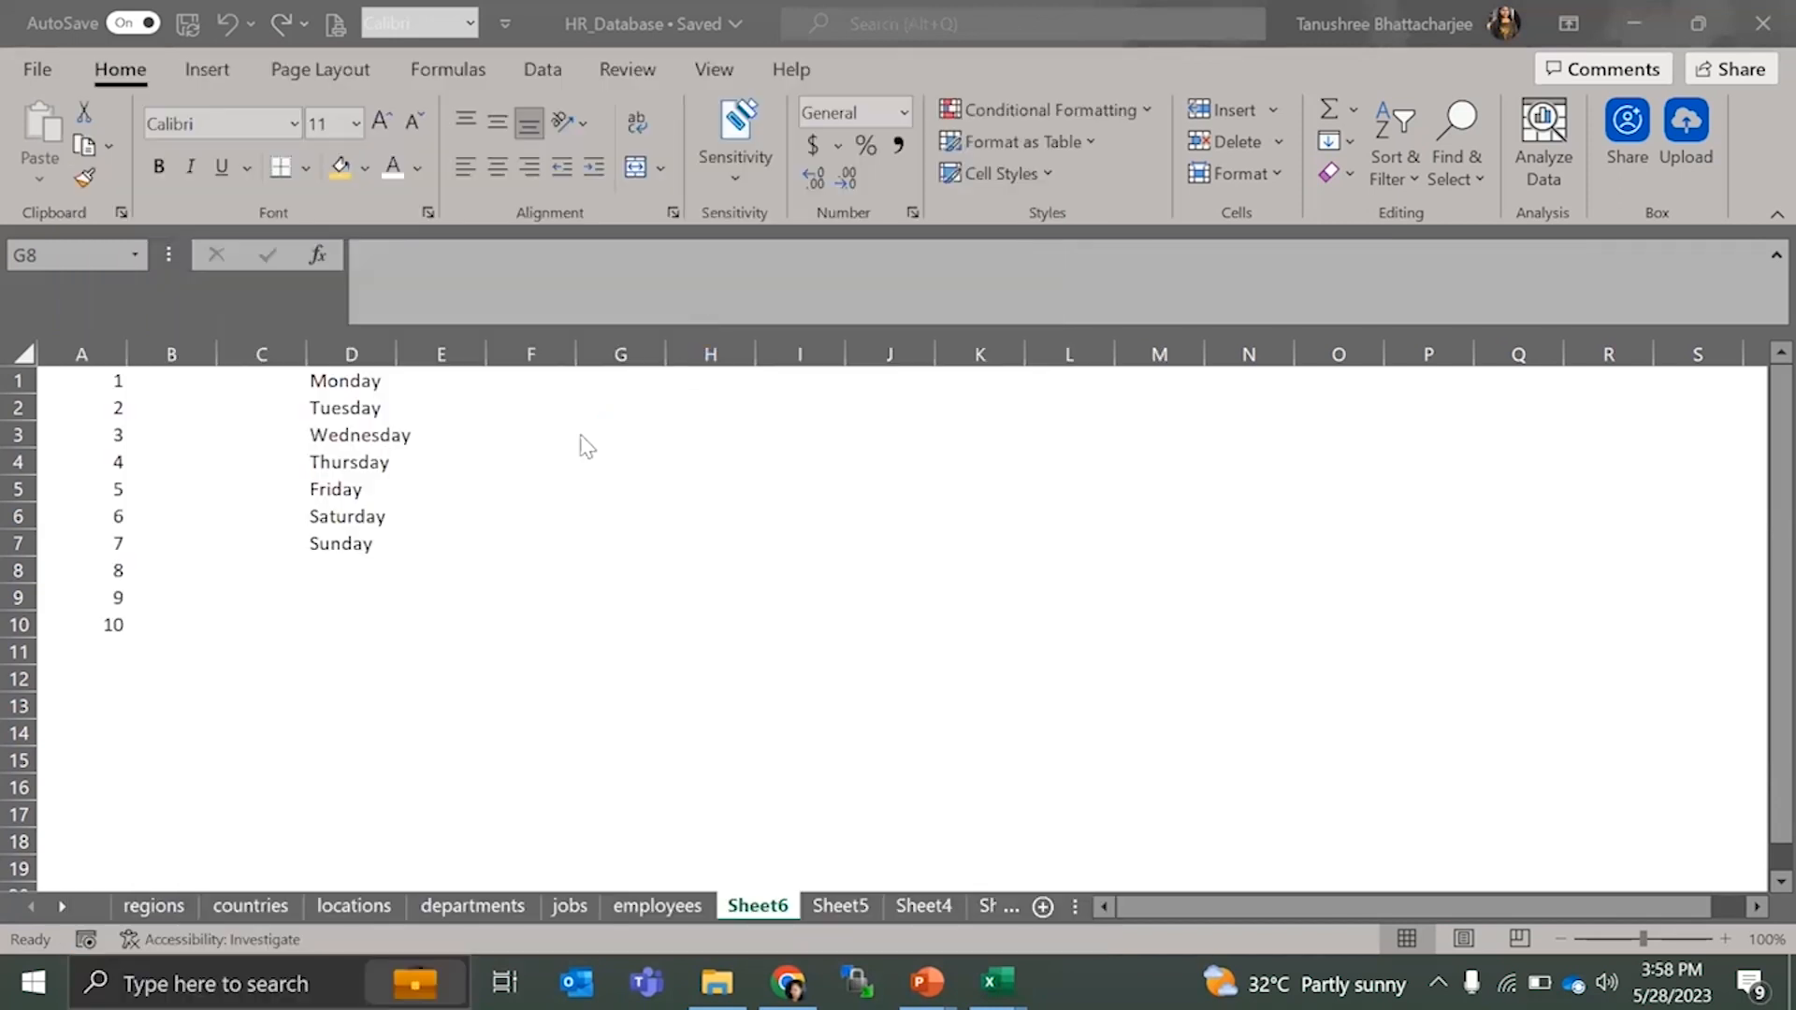
{"action": "left_click", "coordinate": [534, 886]}
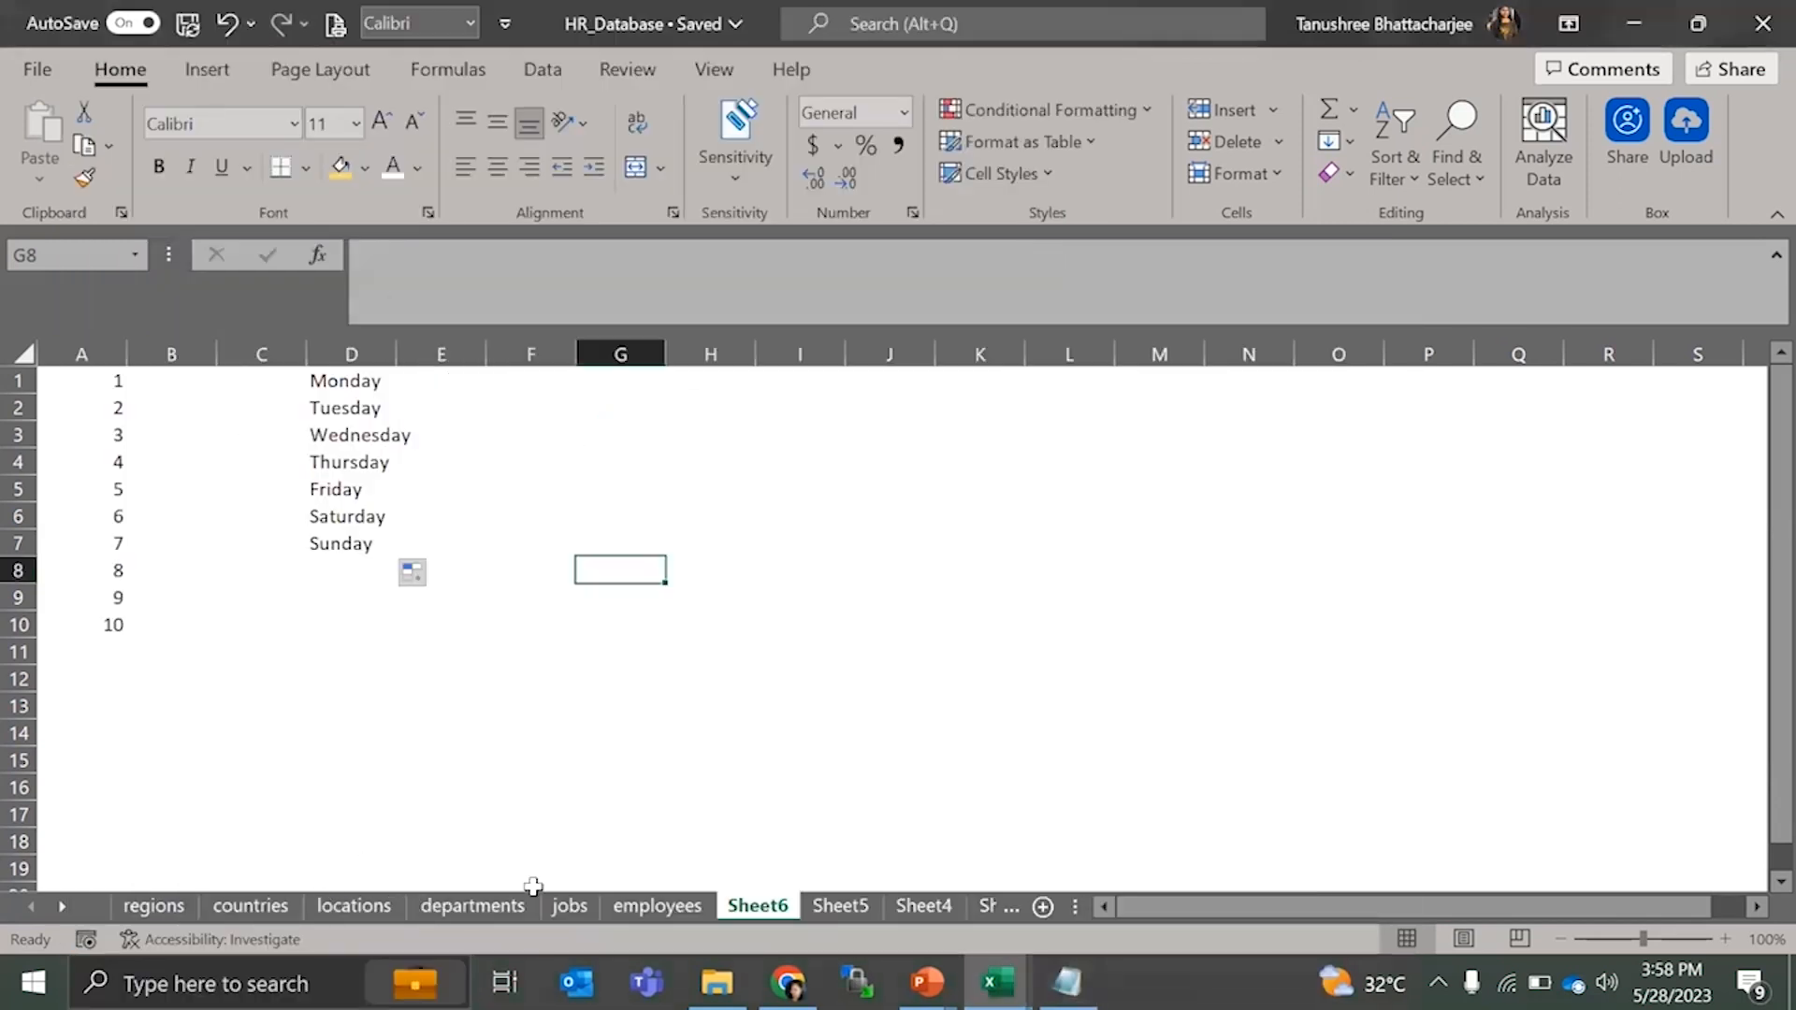
- Copy the range A1:D8 from the employees sheet and paste it into the empty Notepad document
{"action": "left_click", "coordinate": [655, 904]}
{"action": "left_click_drag", "start_coordinate": [100, 380], "coordinate": [472, 595]}
{"action": "key", "text": "ctrl+c"}
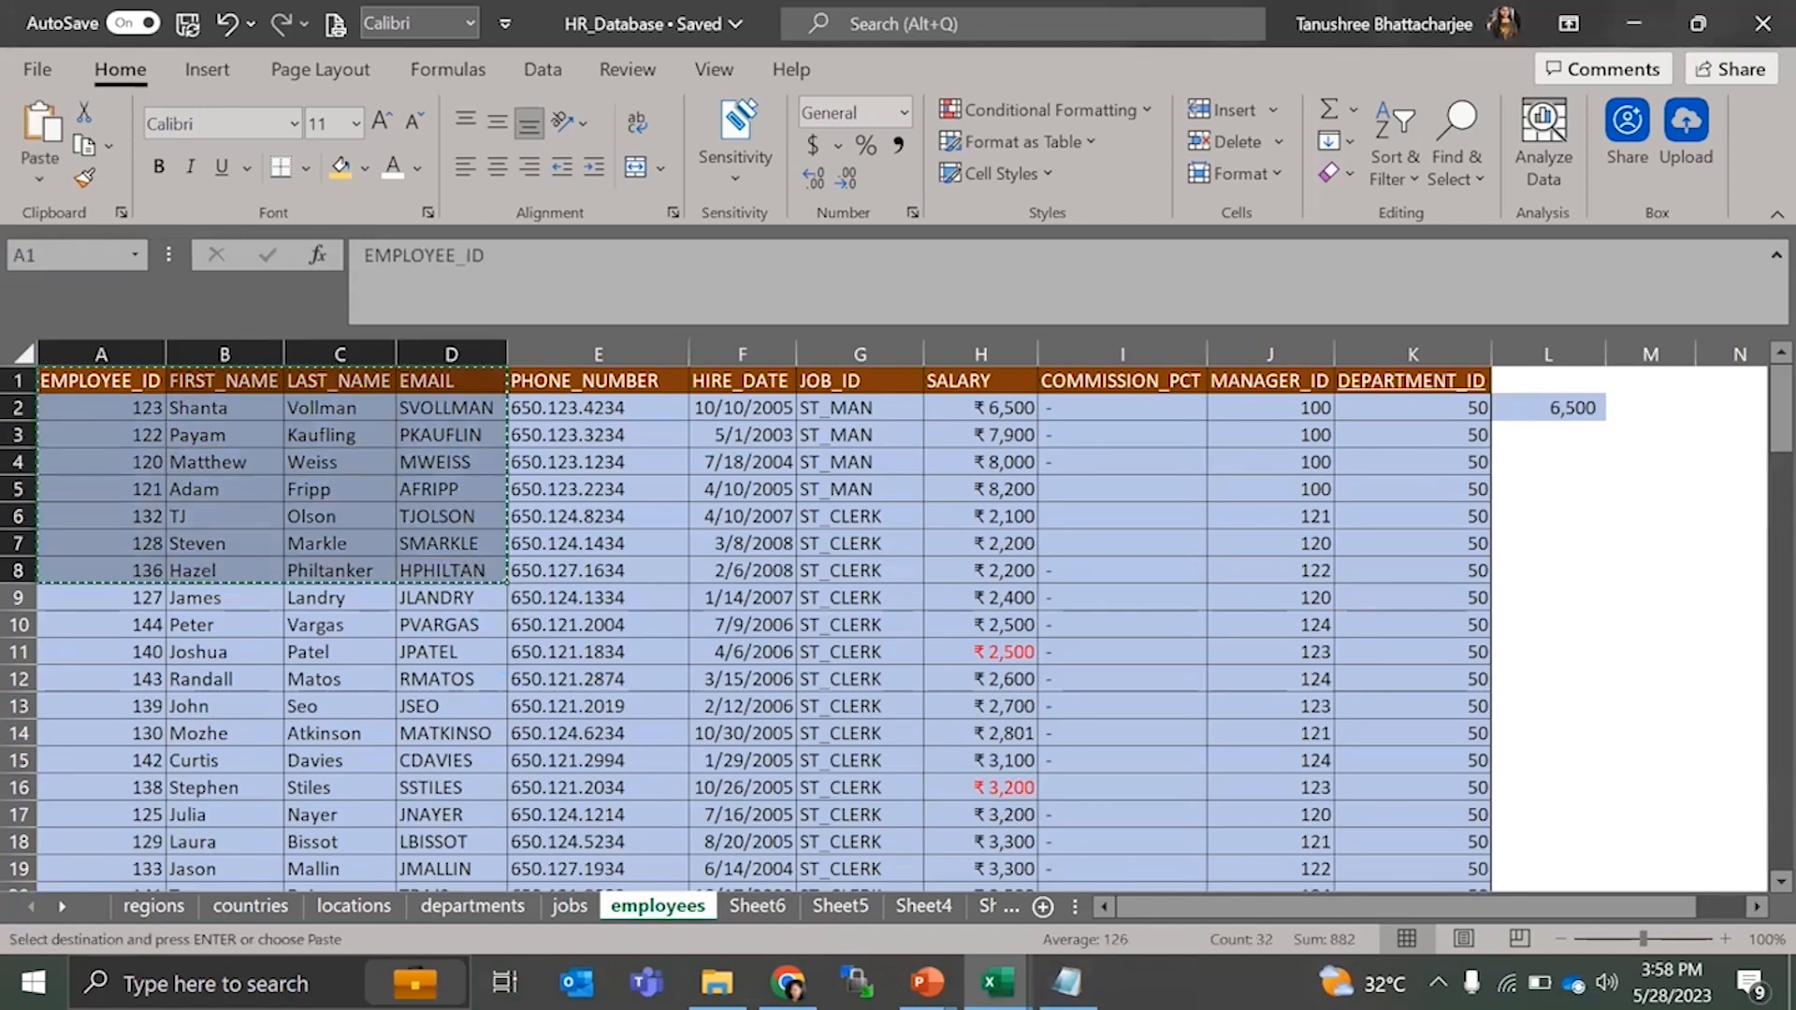
{"action": "left_click", "coordinate": [1066, 982]}
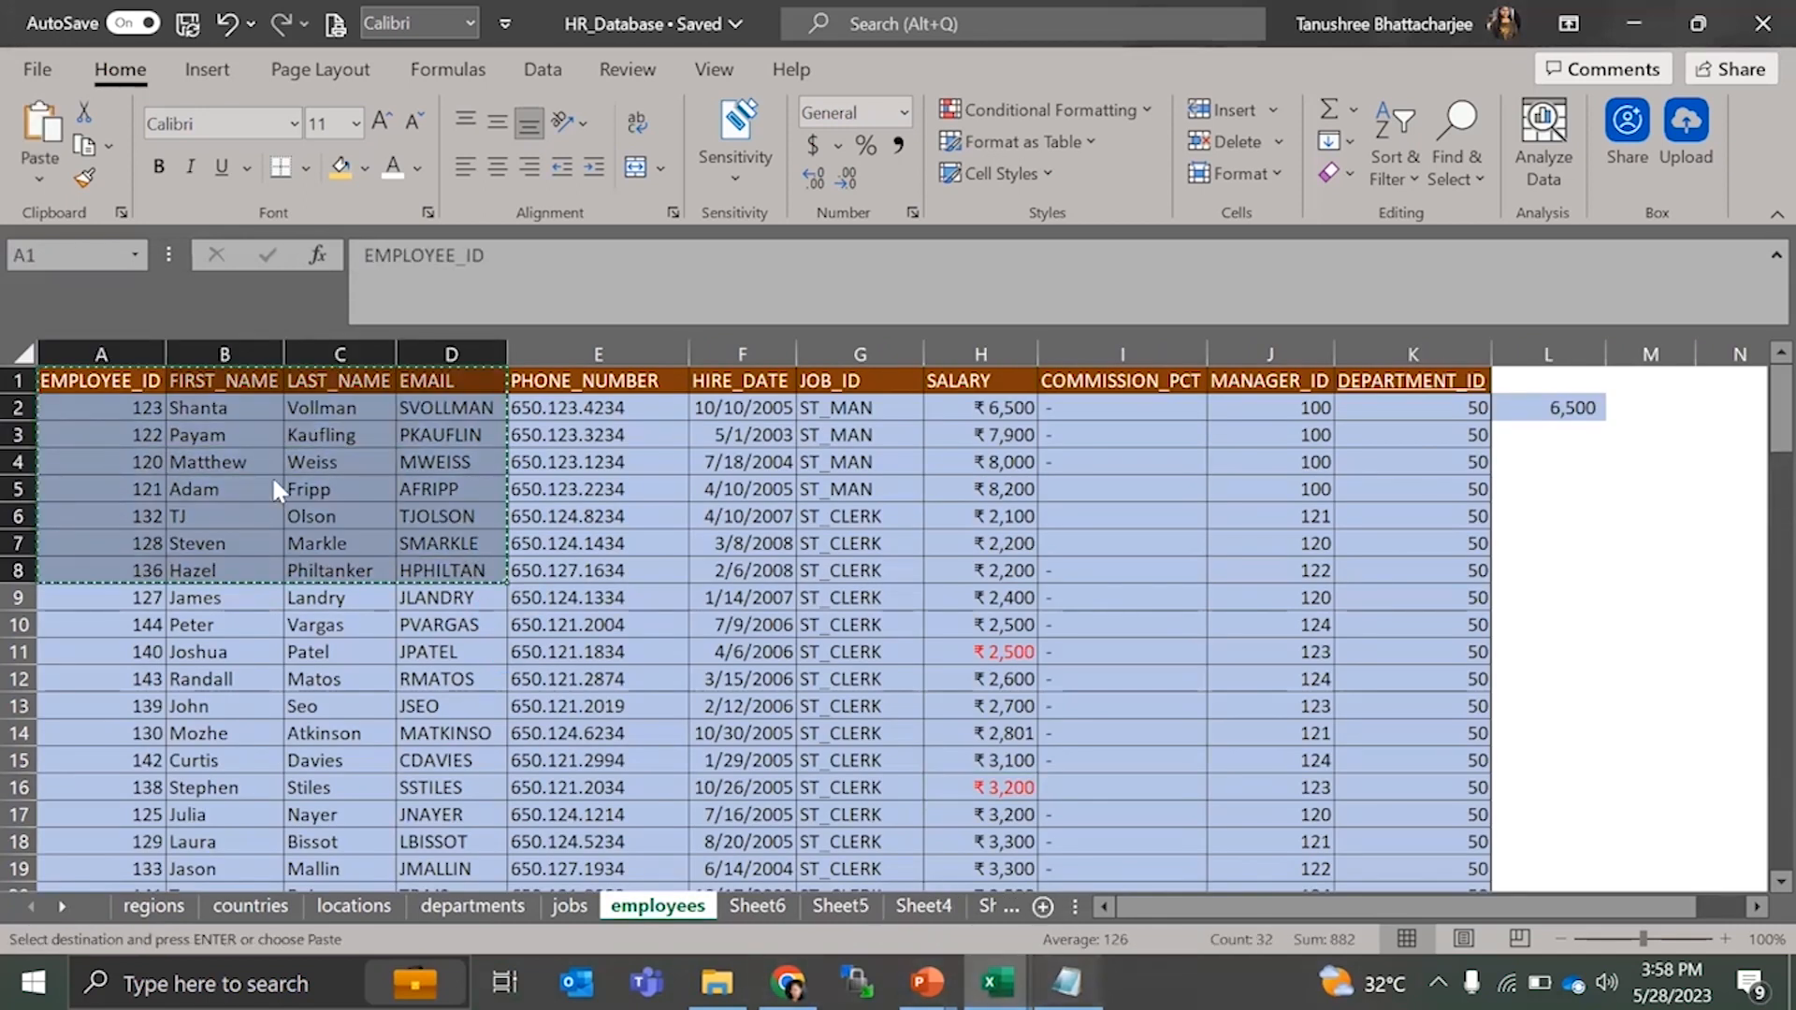
{"action": "key", "text": "ctrl+v"}
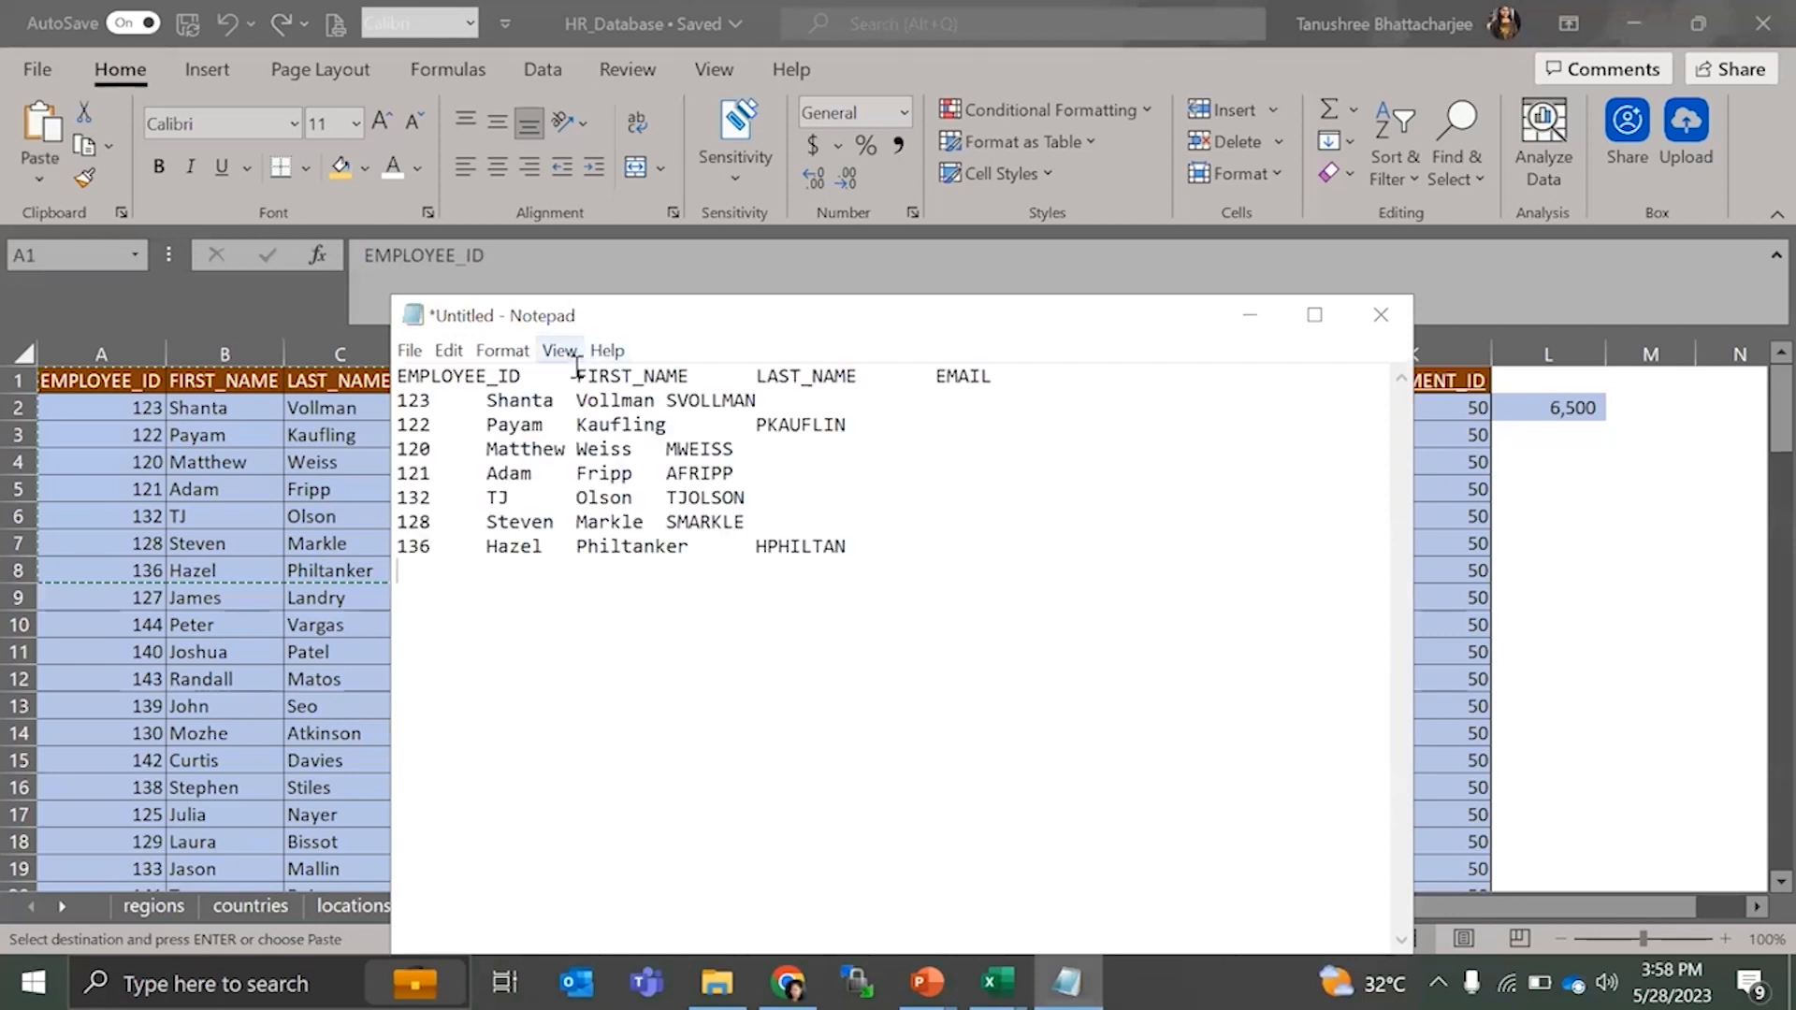
- Replace the gaps between EMPLOYEE_ID, FIRST_NAME, LAST_NAME and EMAIL in the header line with commas
{"action": "double_click", "coordinate": [536, 379]}
{"action": "left_click", "coordinate": [531, 377]}
{"action": "left_click_drag", "start_coordinate": [573, 379], "coordinate": [536, 392]}
{"action": "left_click", "coordinate": [537, 392]}
{"action": "left_click", "coordinate": [553, 374]}
{"action": "key", "text": "Delete"}
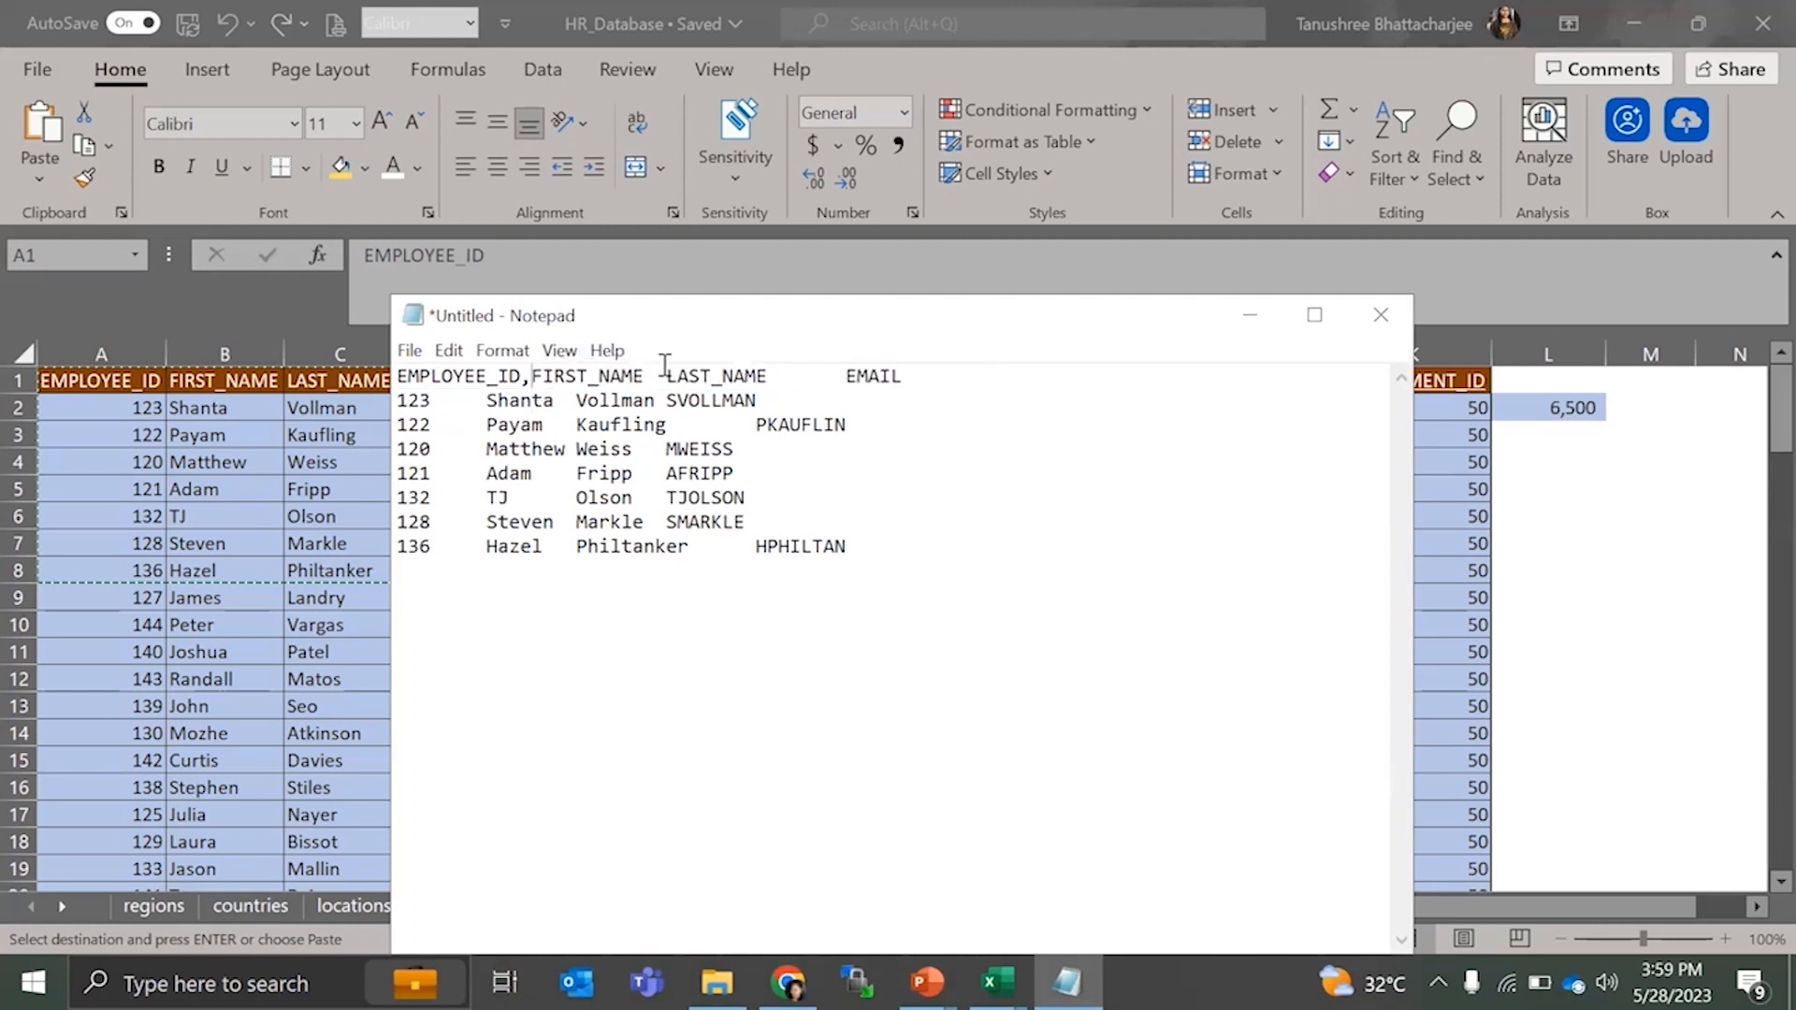
{"action": "left_click_drag", "start_coordinate": [667, 371], "coordinate": [646, 374]}
{"action": "left_click", "coordinate": [647, 373]}
{"action": "left_click_drag", "start_coordinate": [831, 375], "coordinate": [786, 385]}
{"action": "left_click", "coordinate": [788, 388]}
{"action": "type", "text": ","}
{"action": "key", "text": "Delete"}
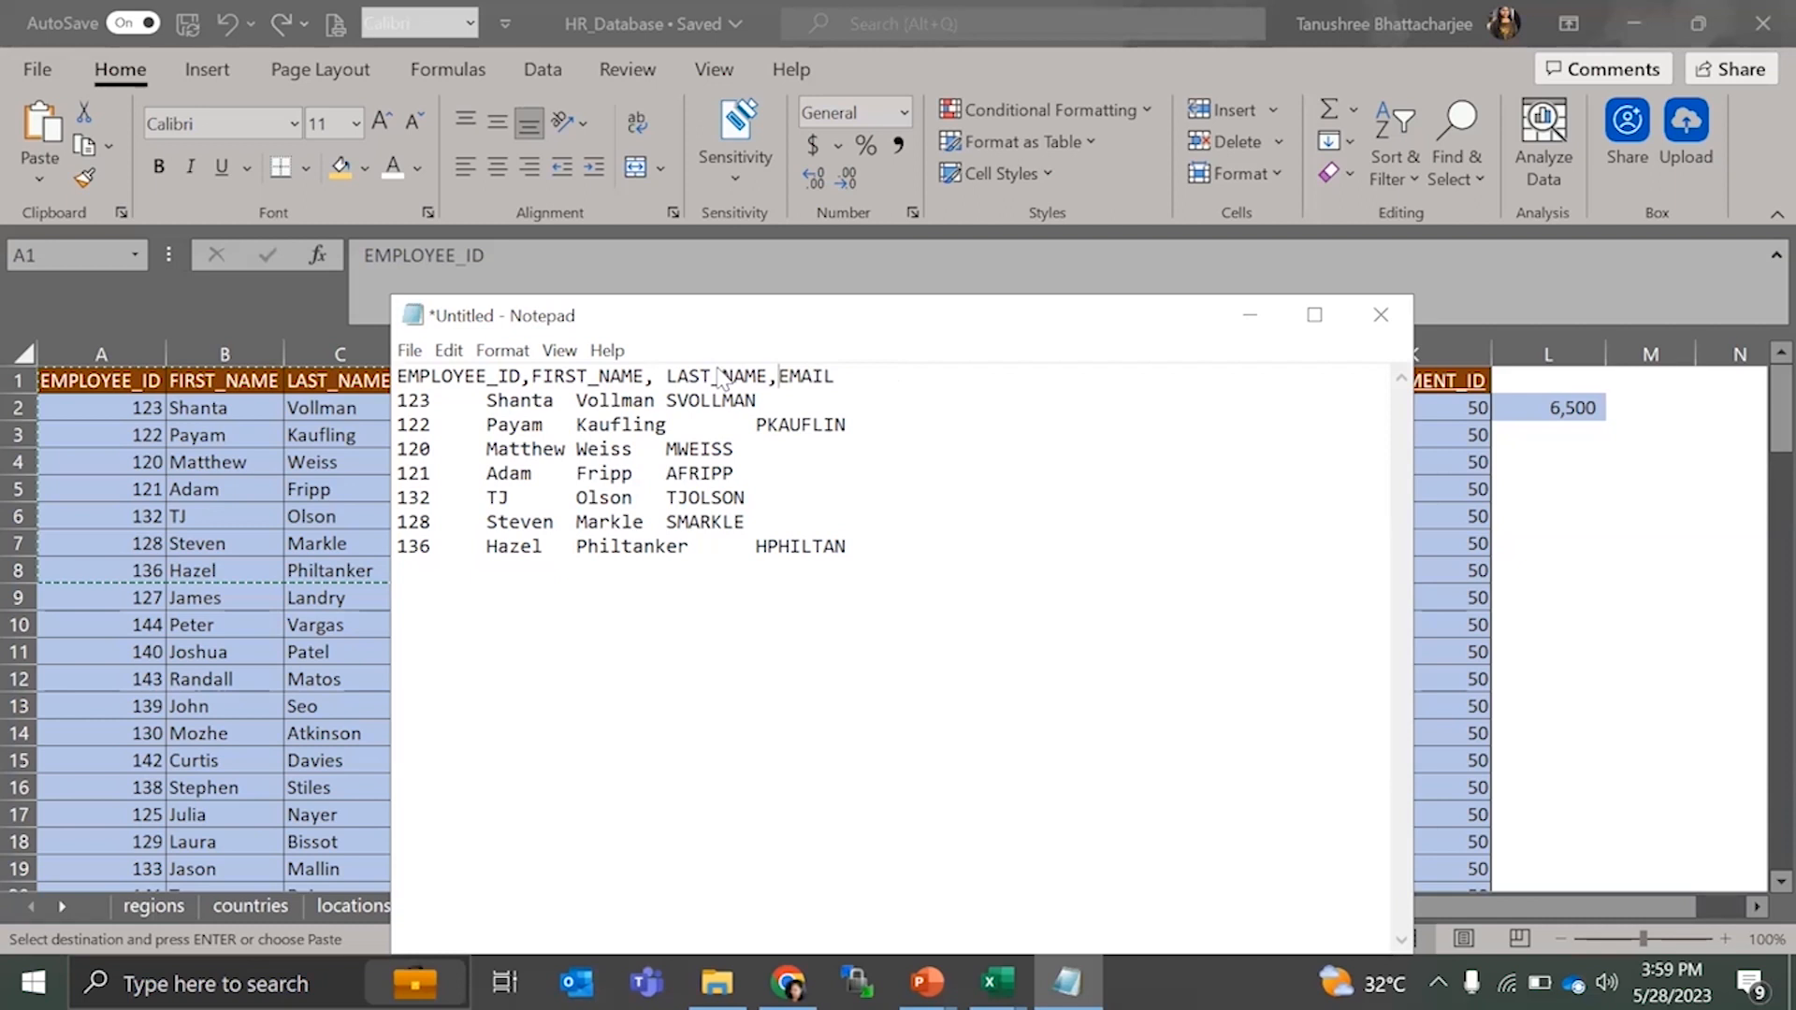
- Replace the gaps between the fields of the first employee record with commas
{"action": "left_click", "coordinate": [671, 401]}
{"action": "key", "text": "BackSpace"}
{"action": "type", "text": ","}
{"action": "left_click", "coordinate": [577, 404]}
{"action": "key", "text": "BackSpace"}
{"action": "type", "text": ","}
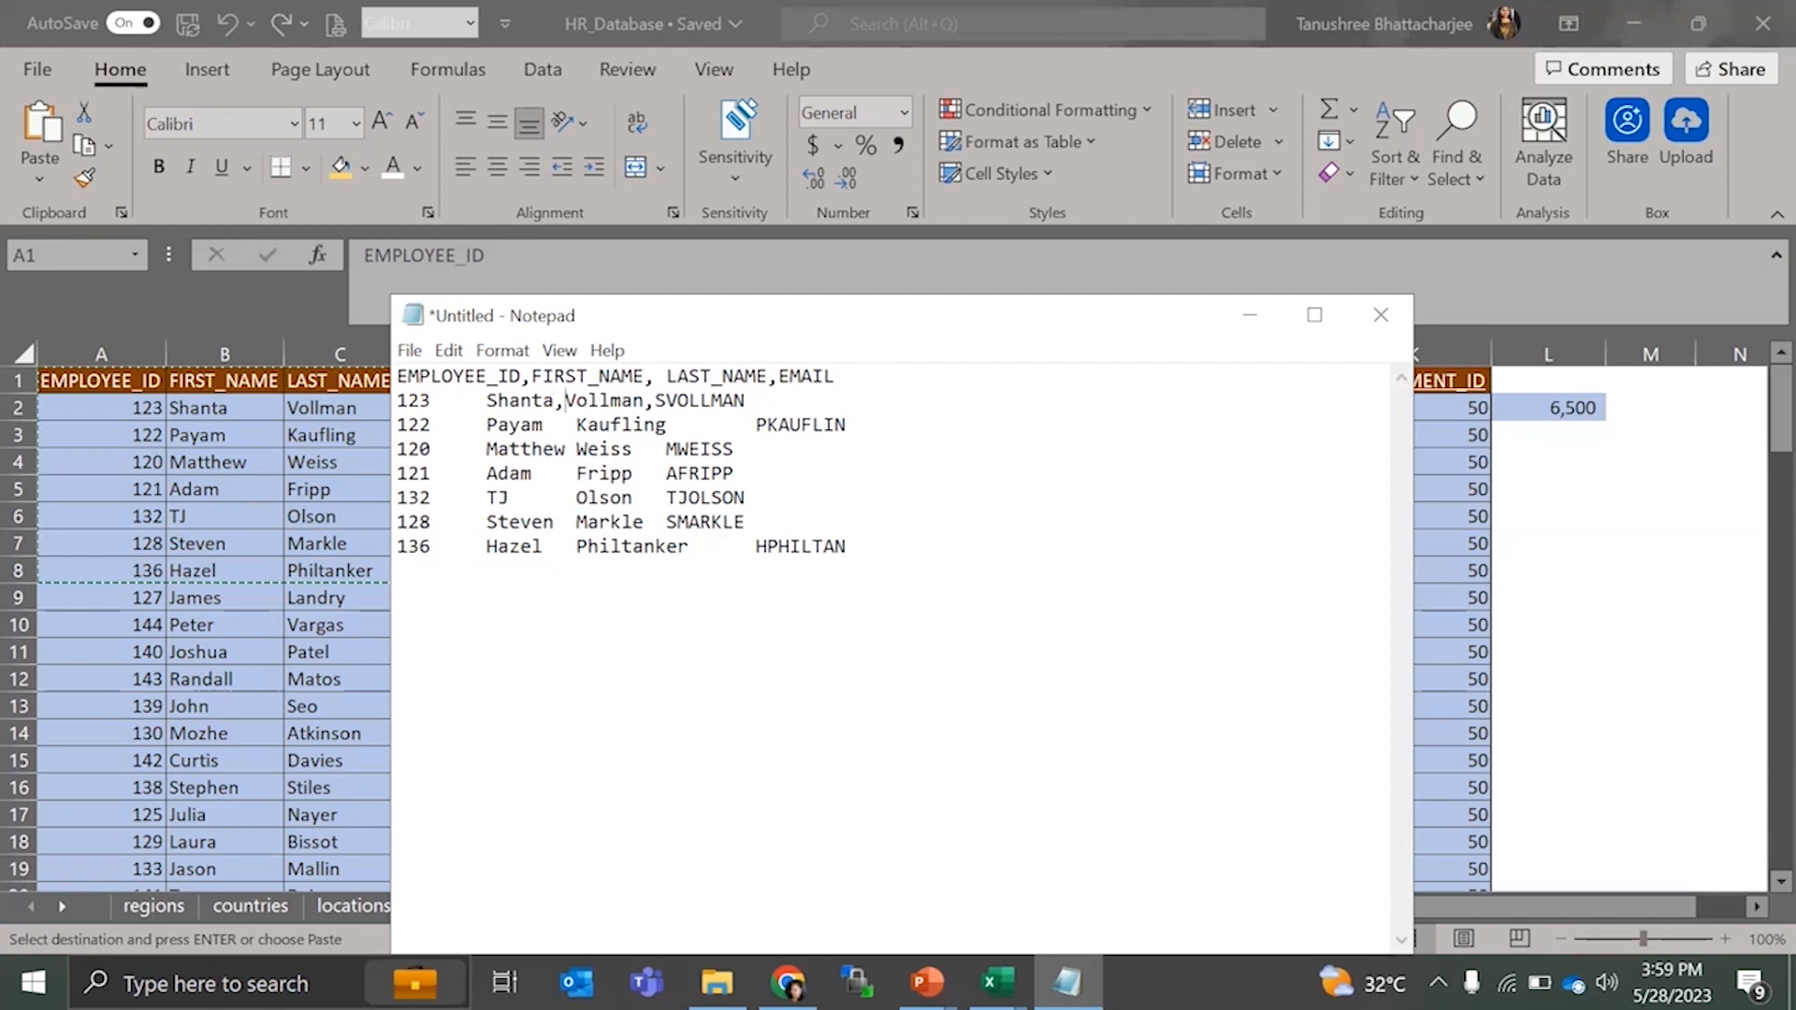
{"action": "left_click", "coordinate": [487, 400]}
{"action": "key", "text": "BackSpace"}
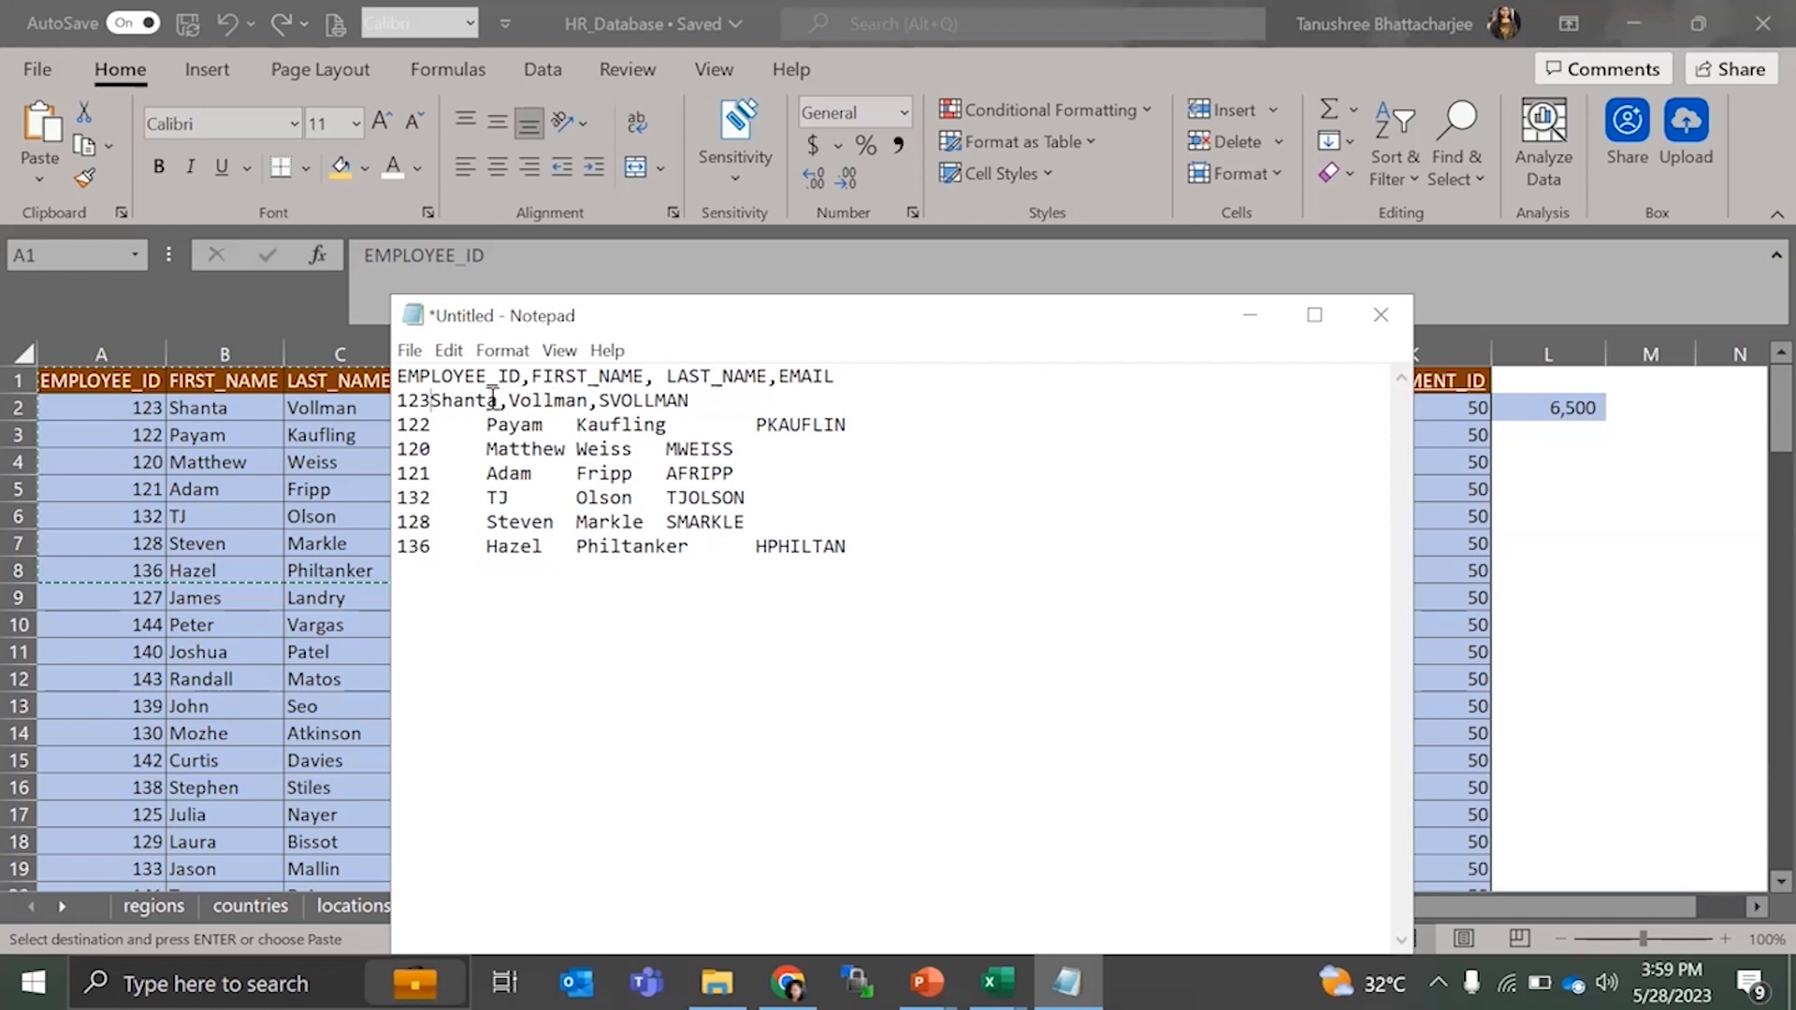
{"action": "type", "text": ","}
- Replace the gaps between the fields of the second employee record with commas
{"action": "left_click", "coordinate": [489, 425]}
{"action": "key", "text": "BackSpace"}
{"action": "type", "text": ","}
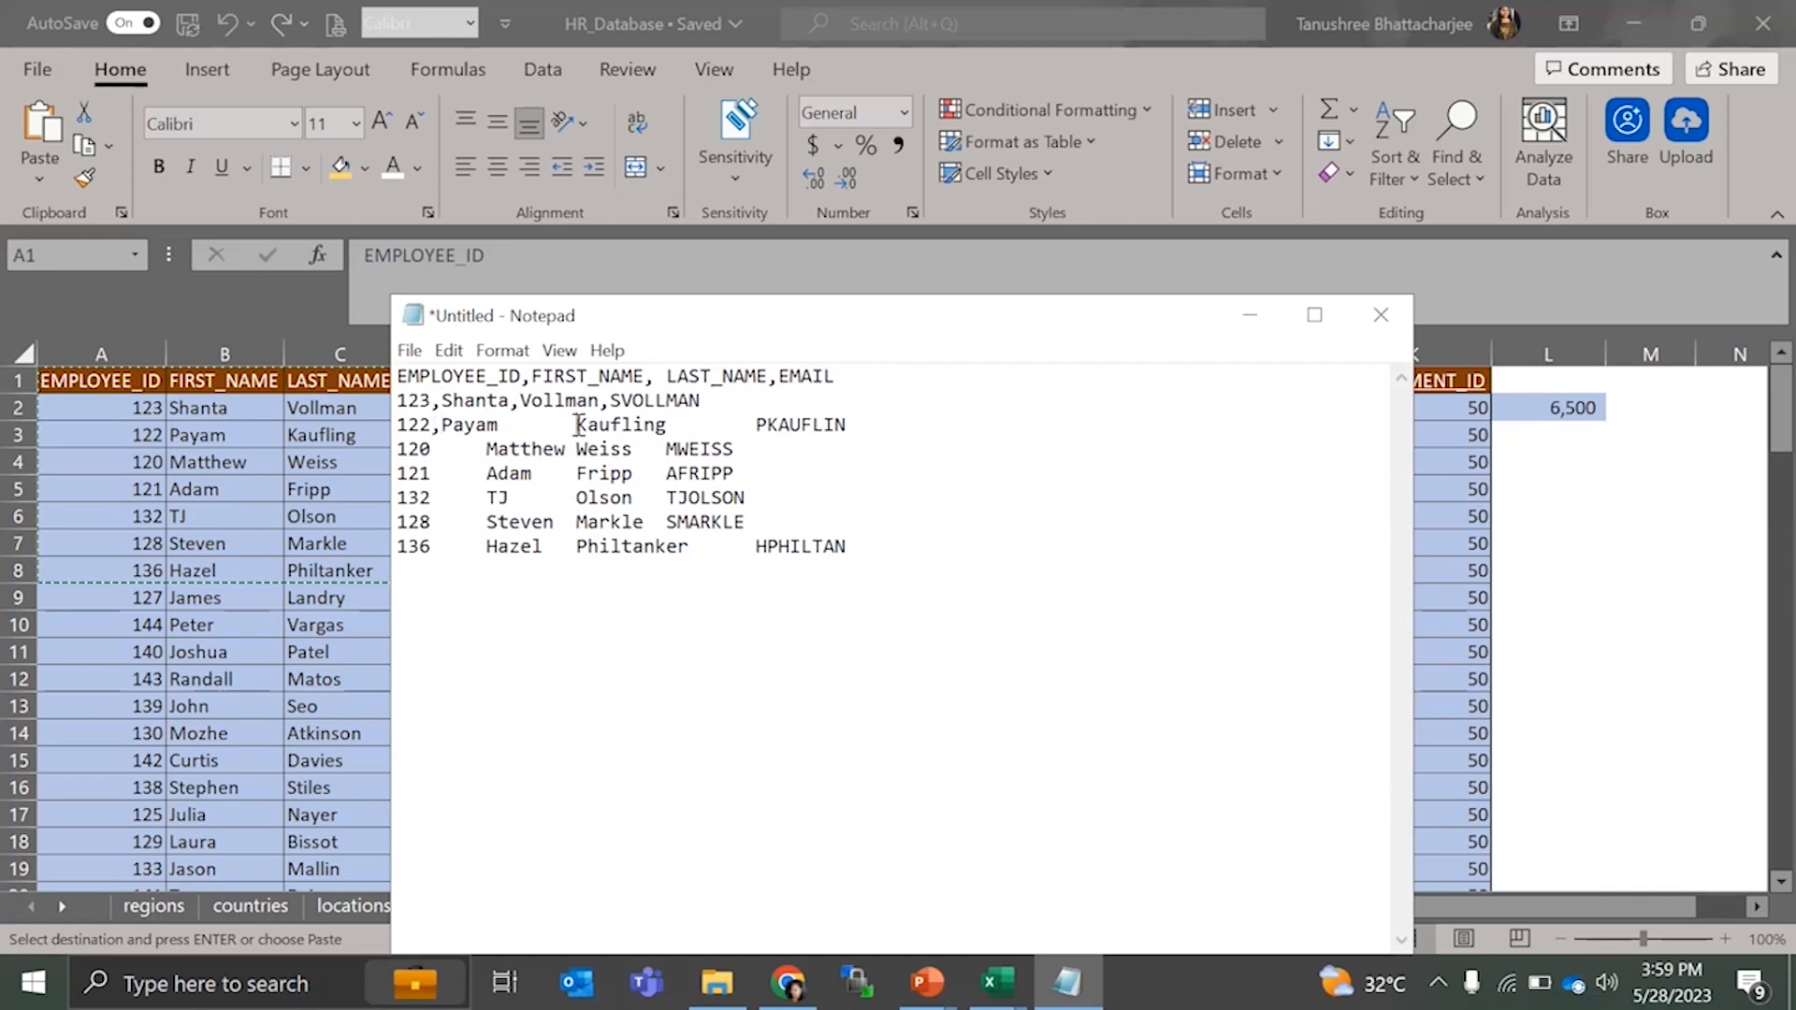
{"action": "left_click", "coordinate": [577, 425]}
{"action": "key", "text": "BackSpace"}
{"action": "type", "text": ","}
{"action": "left_click", "coordinate": [666, 424]}
{"action": "key", "text": "BackSpace"}
{"action": "type", "text": ","}
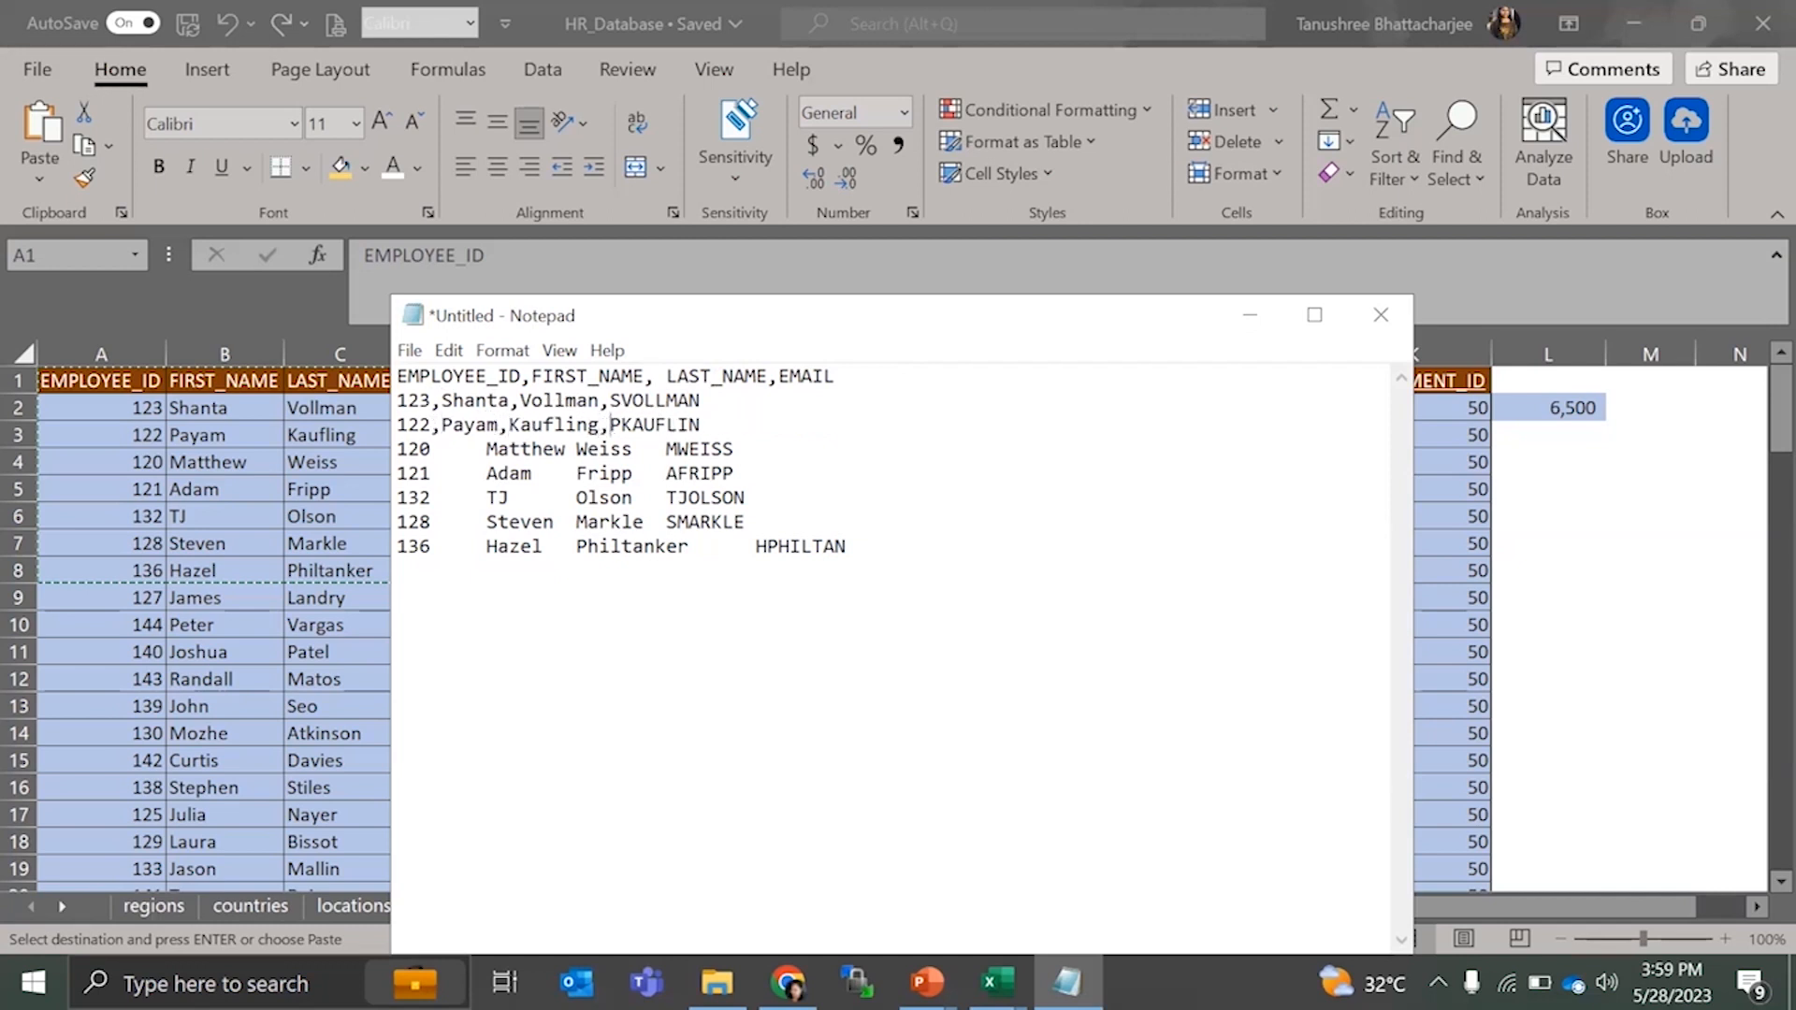
- Replace the gaps between the fields of the third employee record with commas
{"action": "left_click", "coordinate": [487, 449]}
{"action": "key", "text": "BackSpace"}
{"action": "type", "text": ","}
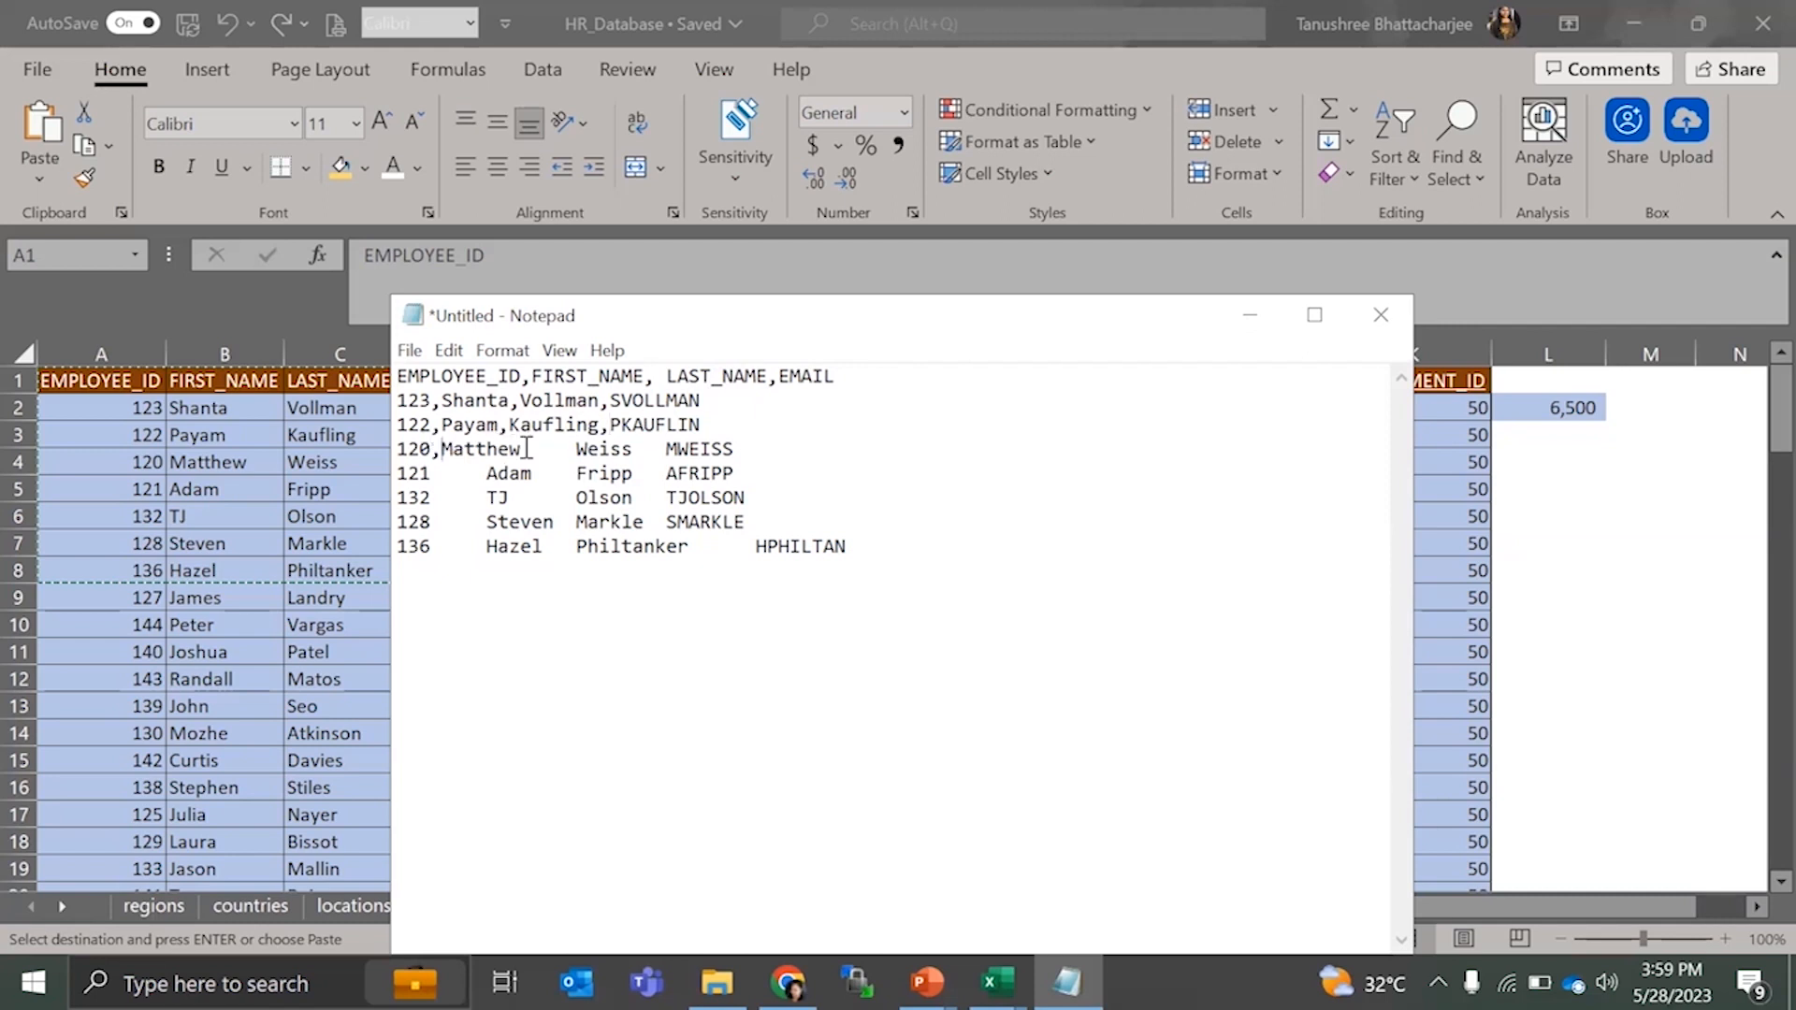
{"action": "left_click", "coordinate": [576, 449]}
{"action": "key", "text": "BackSpace"}
{"action": "type", "text": ","}
{"action": "left_click", "coordinate": [665, 449]}
{"action": "key", "text": "BackSpace"}
{"action": "type", "text": ","}
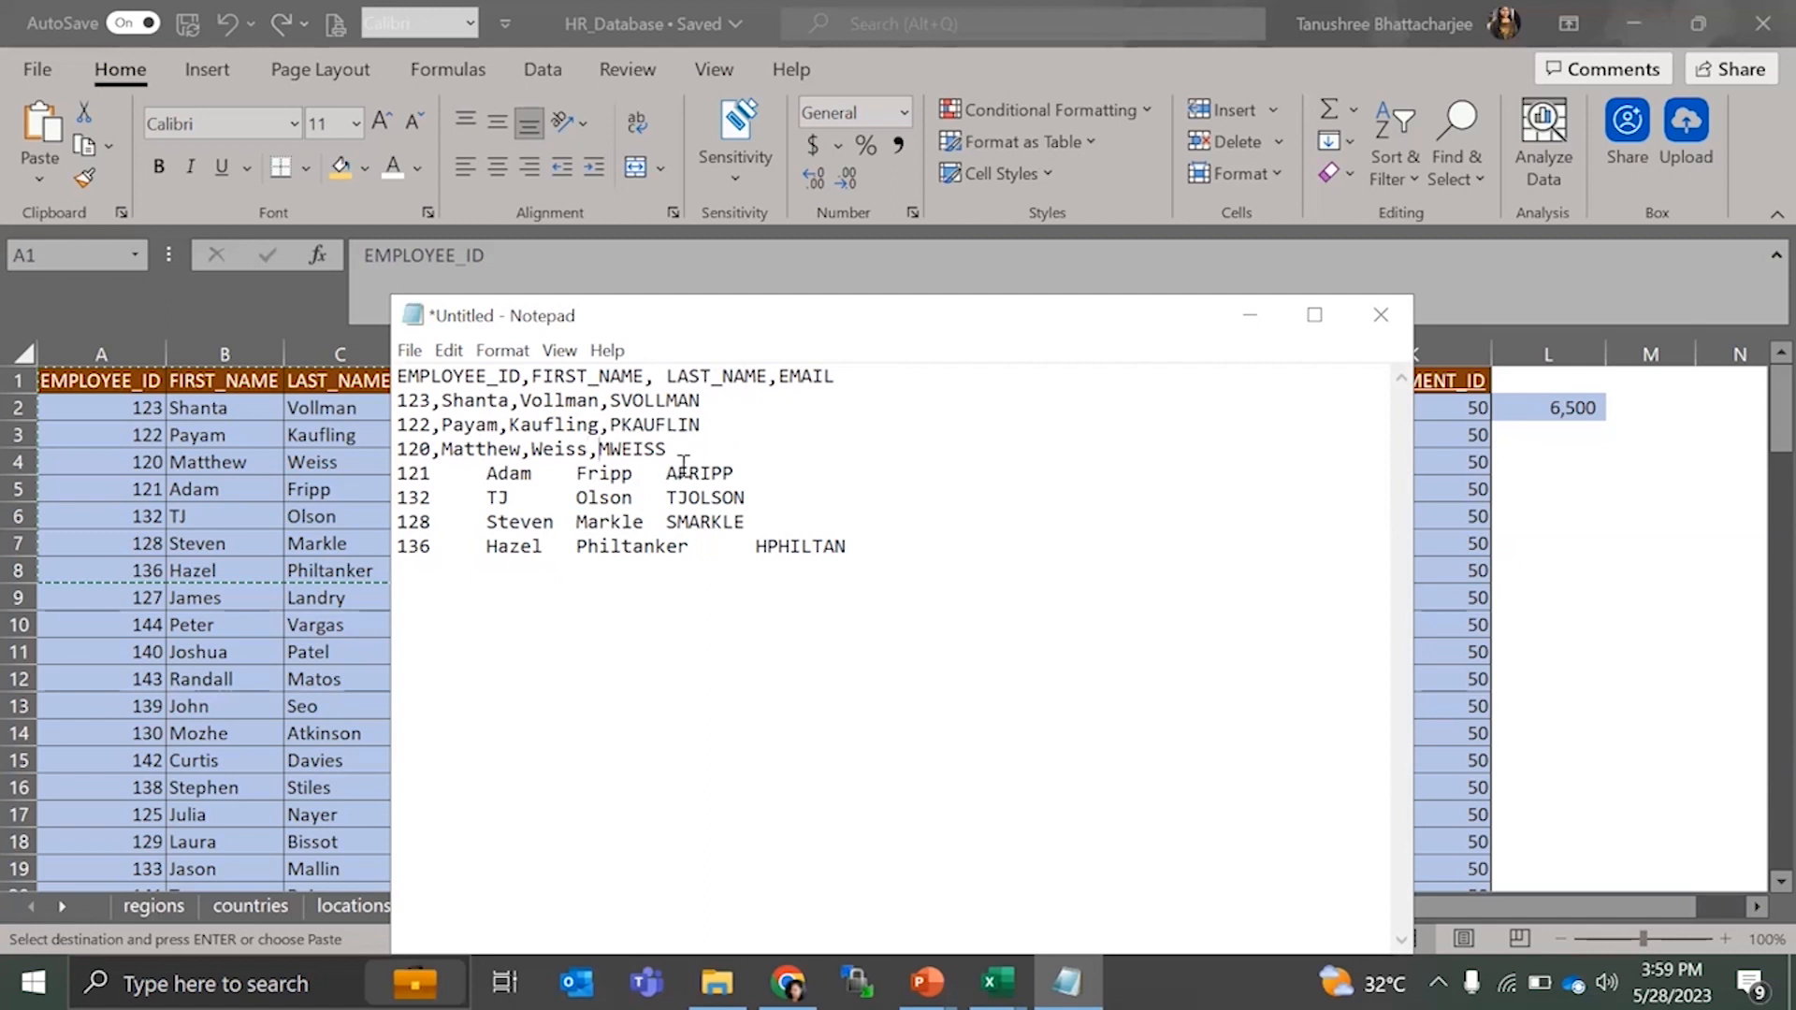
- Delete the last four employee records from the text, keeping the comma-separated header and first three records
{"action": "left_click_drag", "start_coordinate": [811, 613], "coordinate": [685, 449]}
{"action": "left_click", "coordinate": [686, 449]}
{"action": "left_click_drag", "start_coordinate": [847, 547], "coordinate": [393, 360]}
{"action": "key", "text": "Delete"}
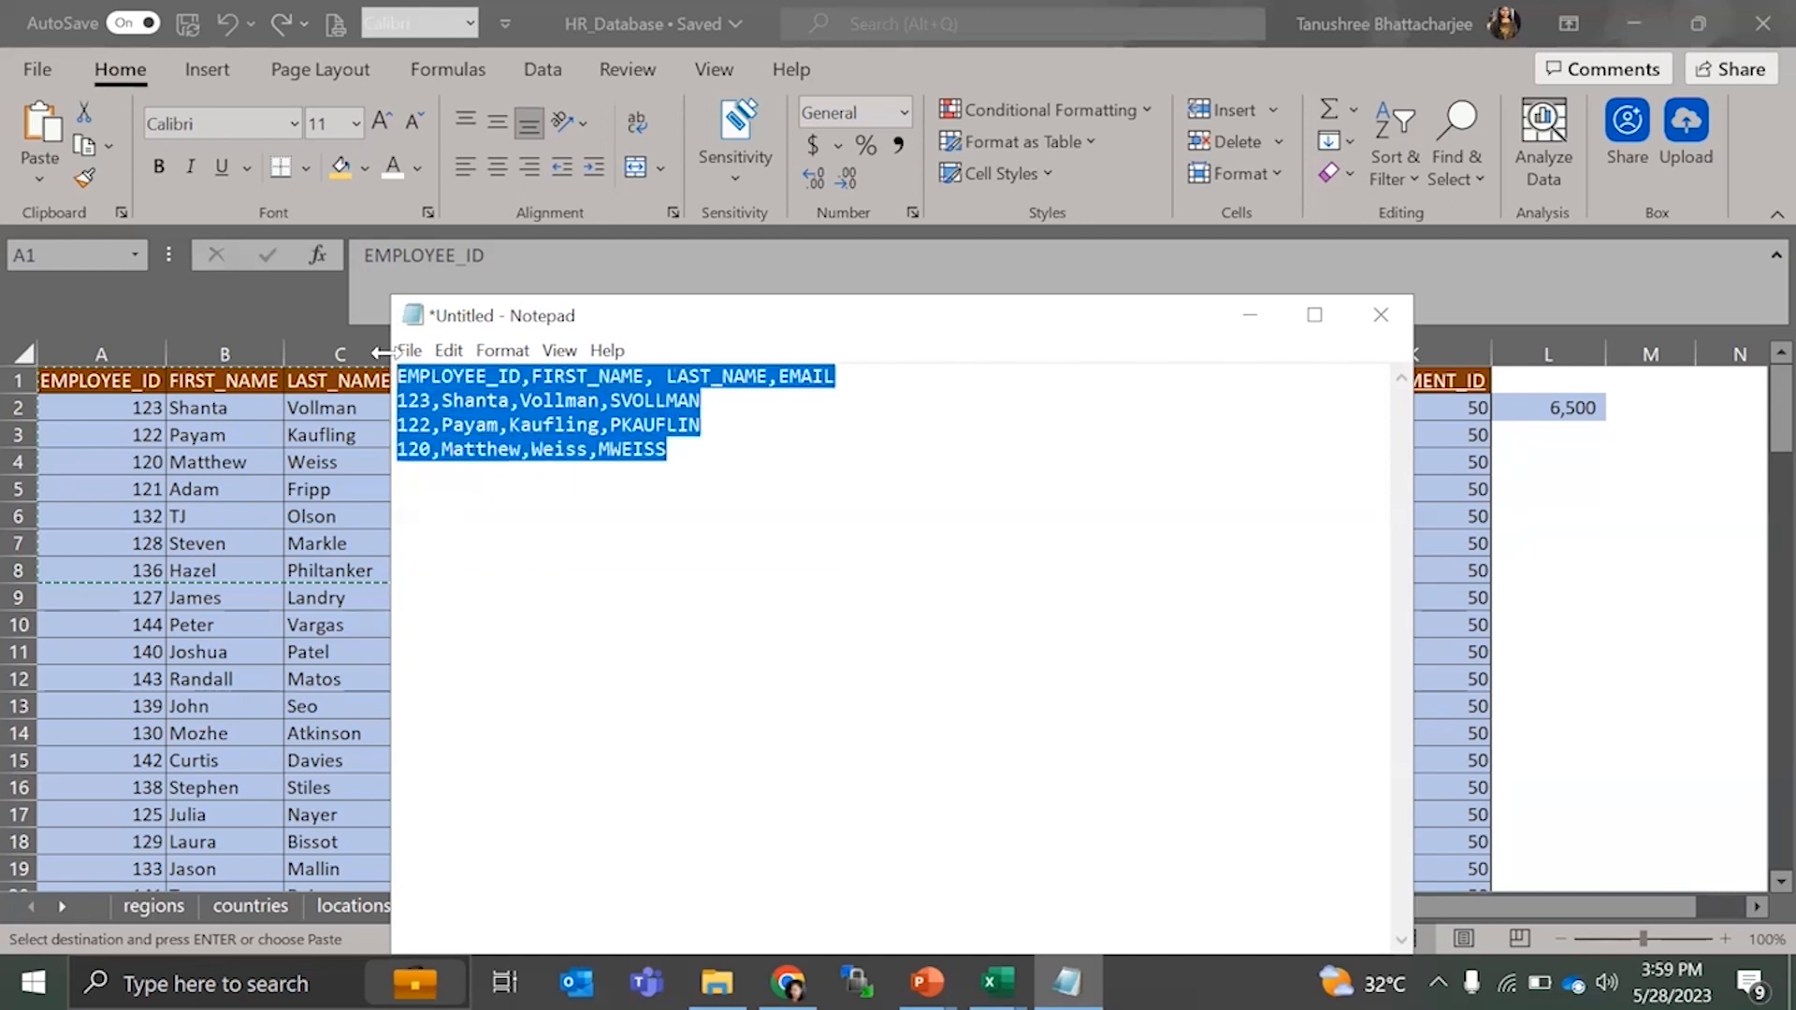
- Save the text in the Downloads folder as data.csv with the All Files type and close Notepad
{"action": "key", "text": "ctrl+s"}
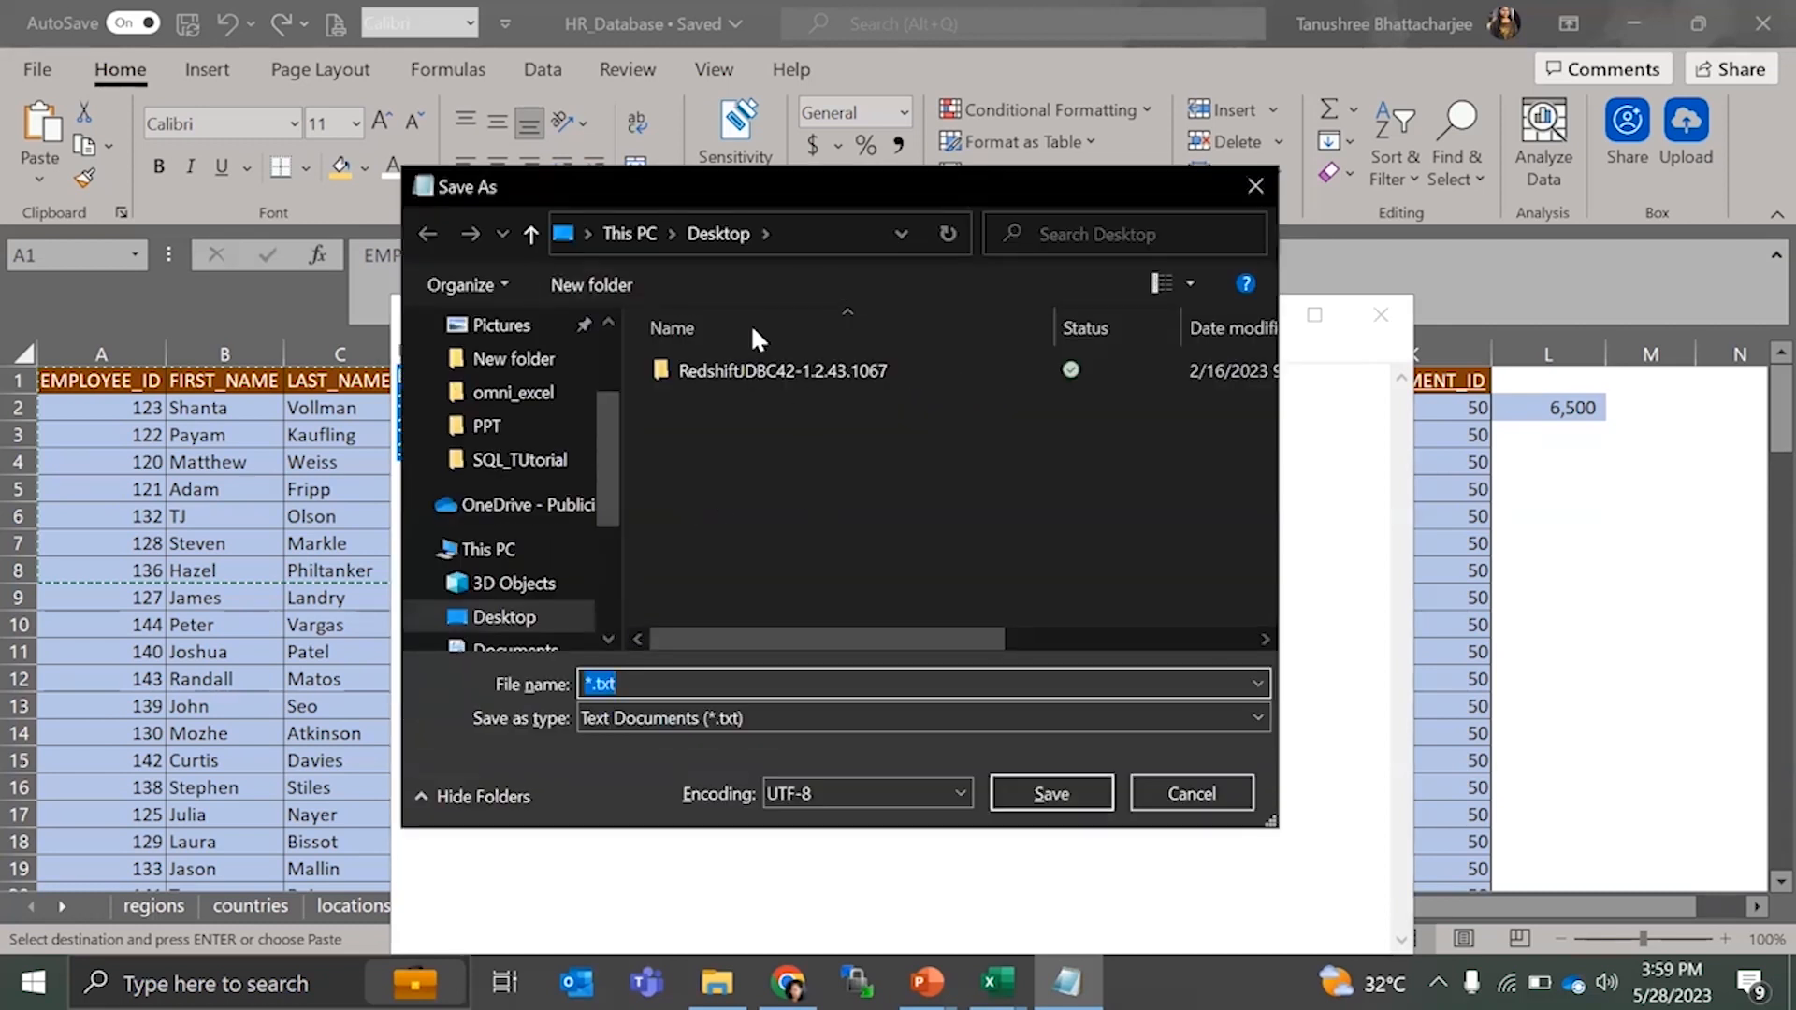
{"action": "scroll", "coordinate": [530, 468], "scroll_direction": "up", "scroll_amount": 3}
{"action": "left_click", "coordinate": [514, 416]}
{"action": "left_click", "coordinate": [743, 718]}
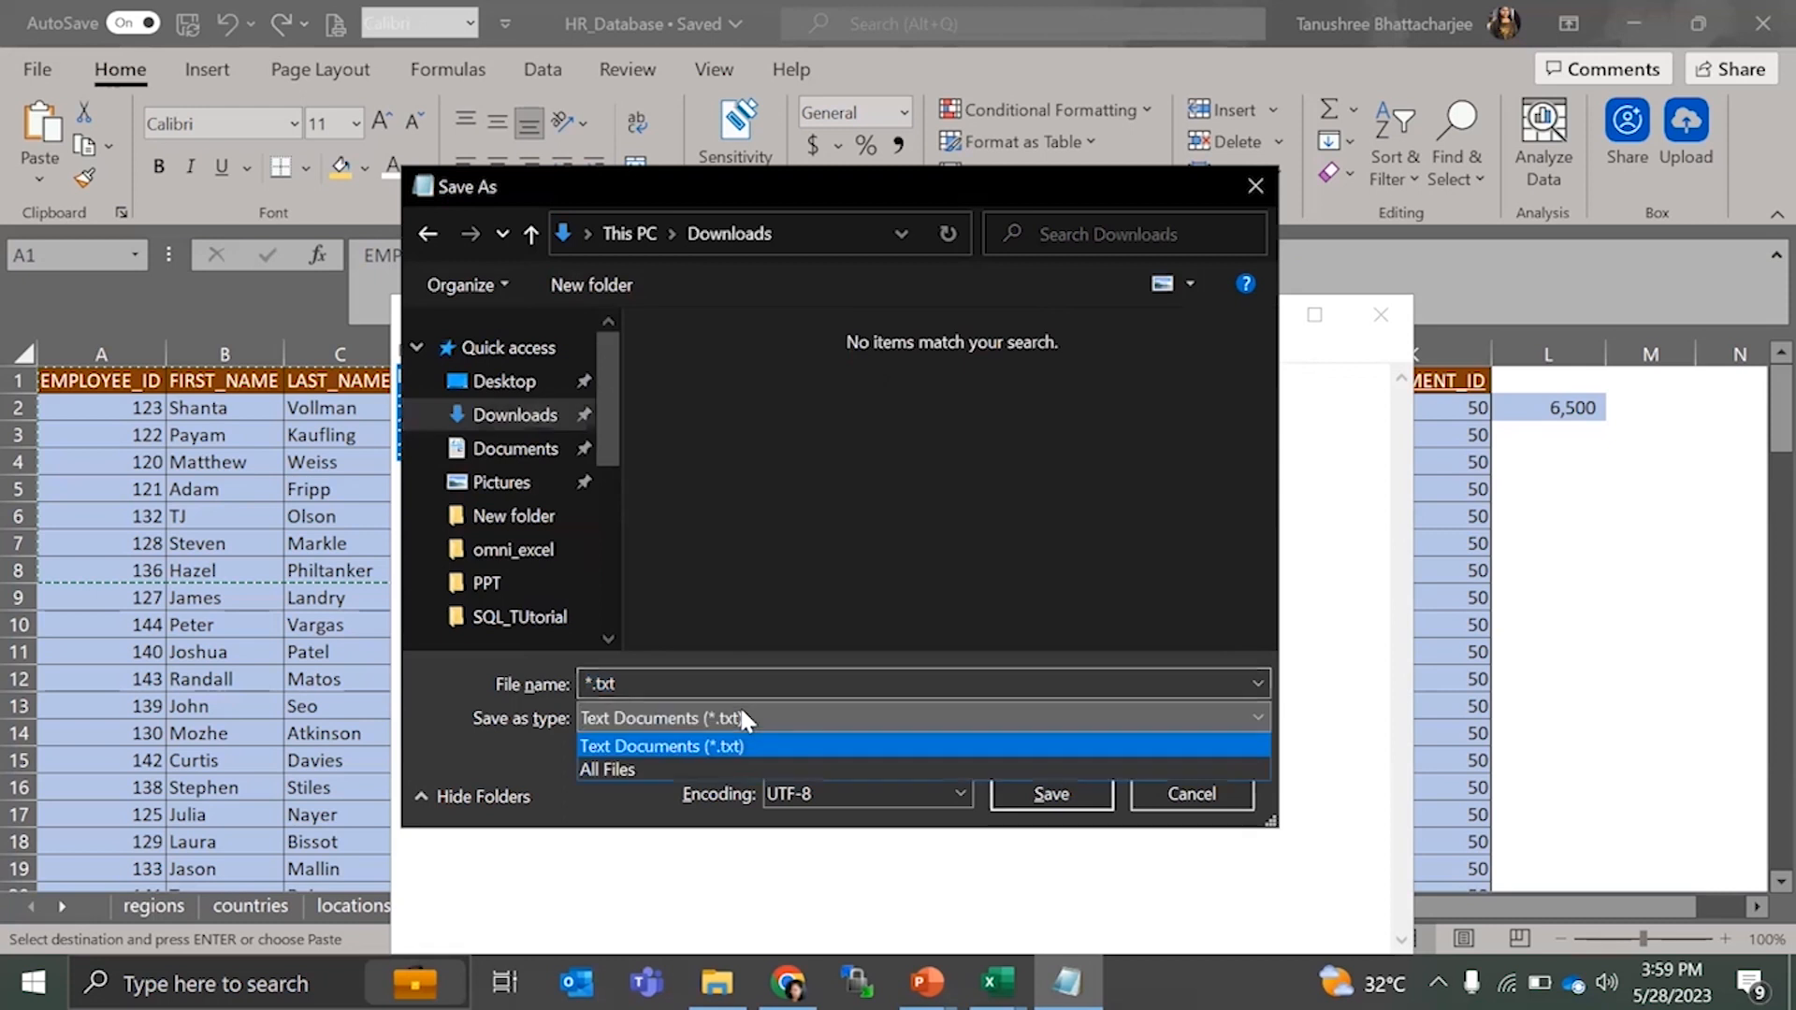
{"action": "left_click", "coordinate": [720, 767]}
{"action": "left_click", "coordinate": [658, 683]}
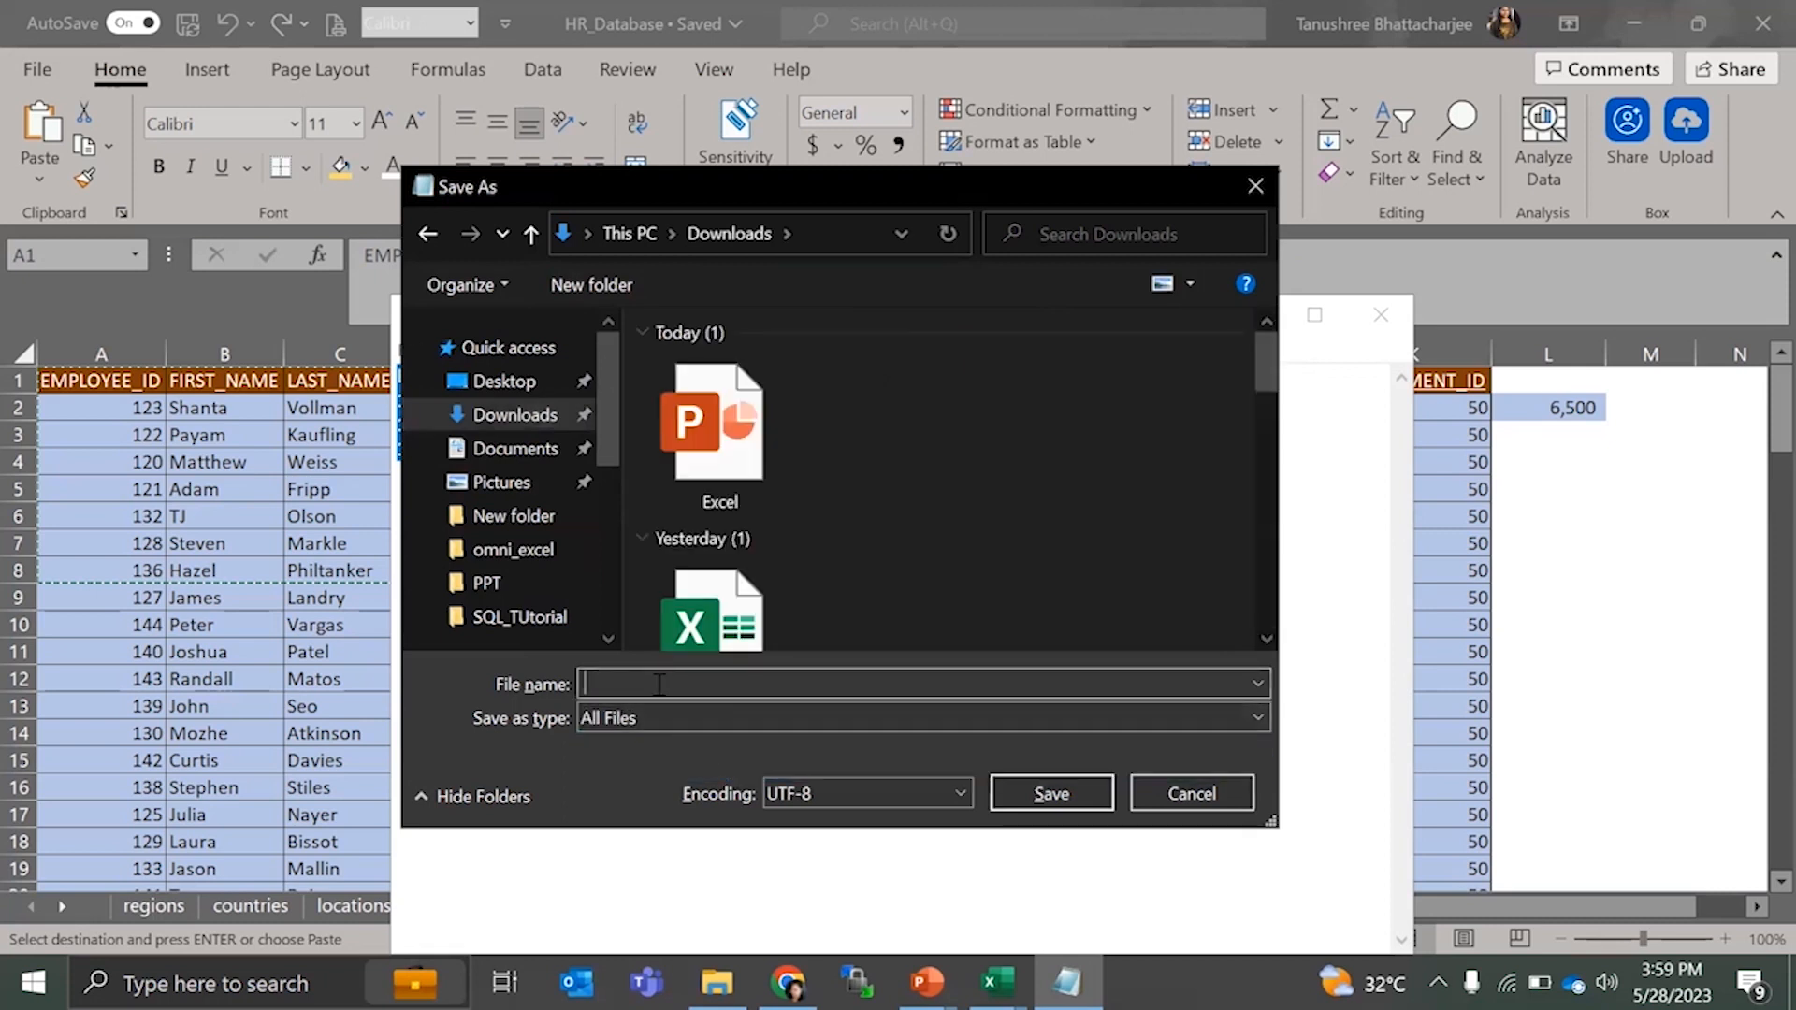
{"action": "type", "text": "data.csv"}
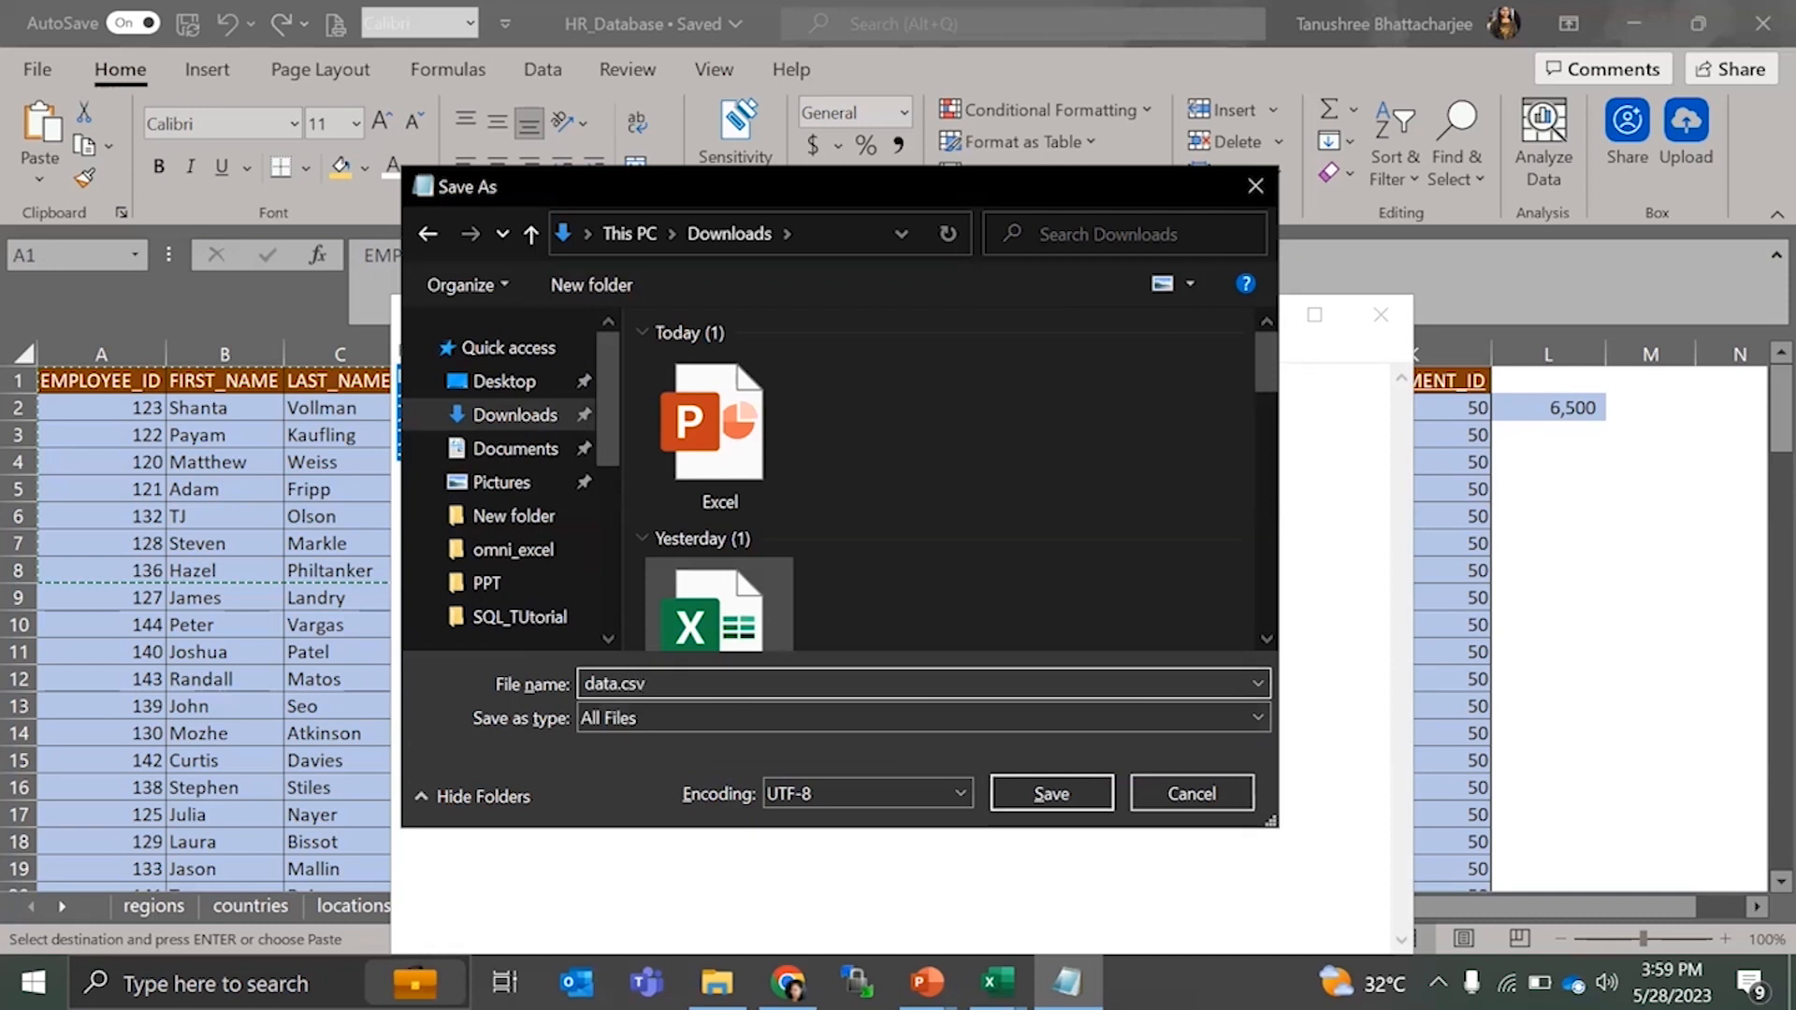
{"action": "key", "text": "Return"}
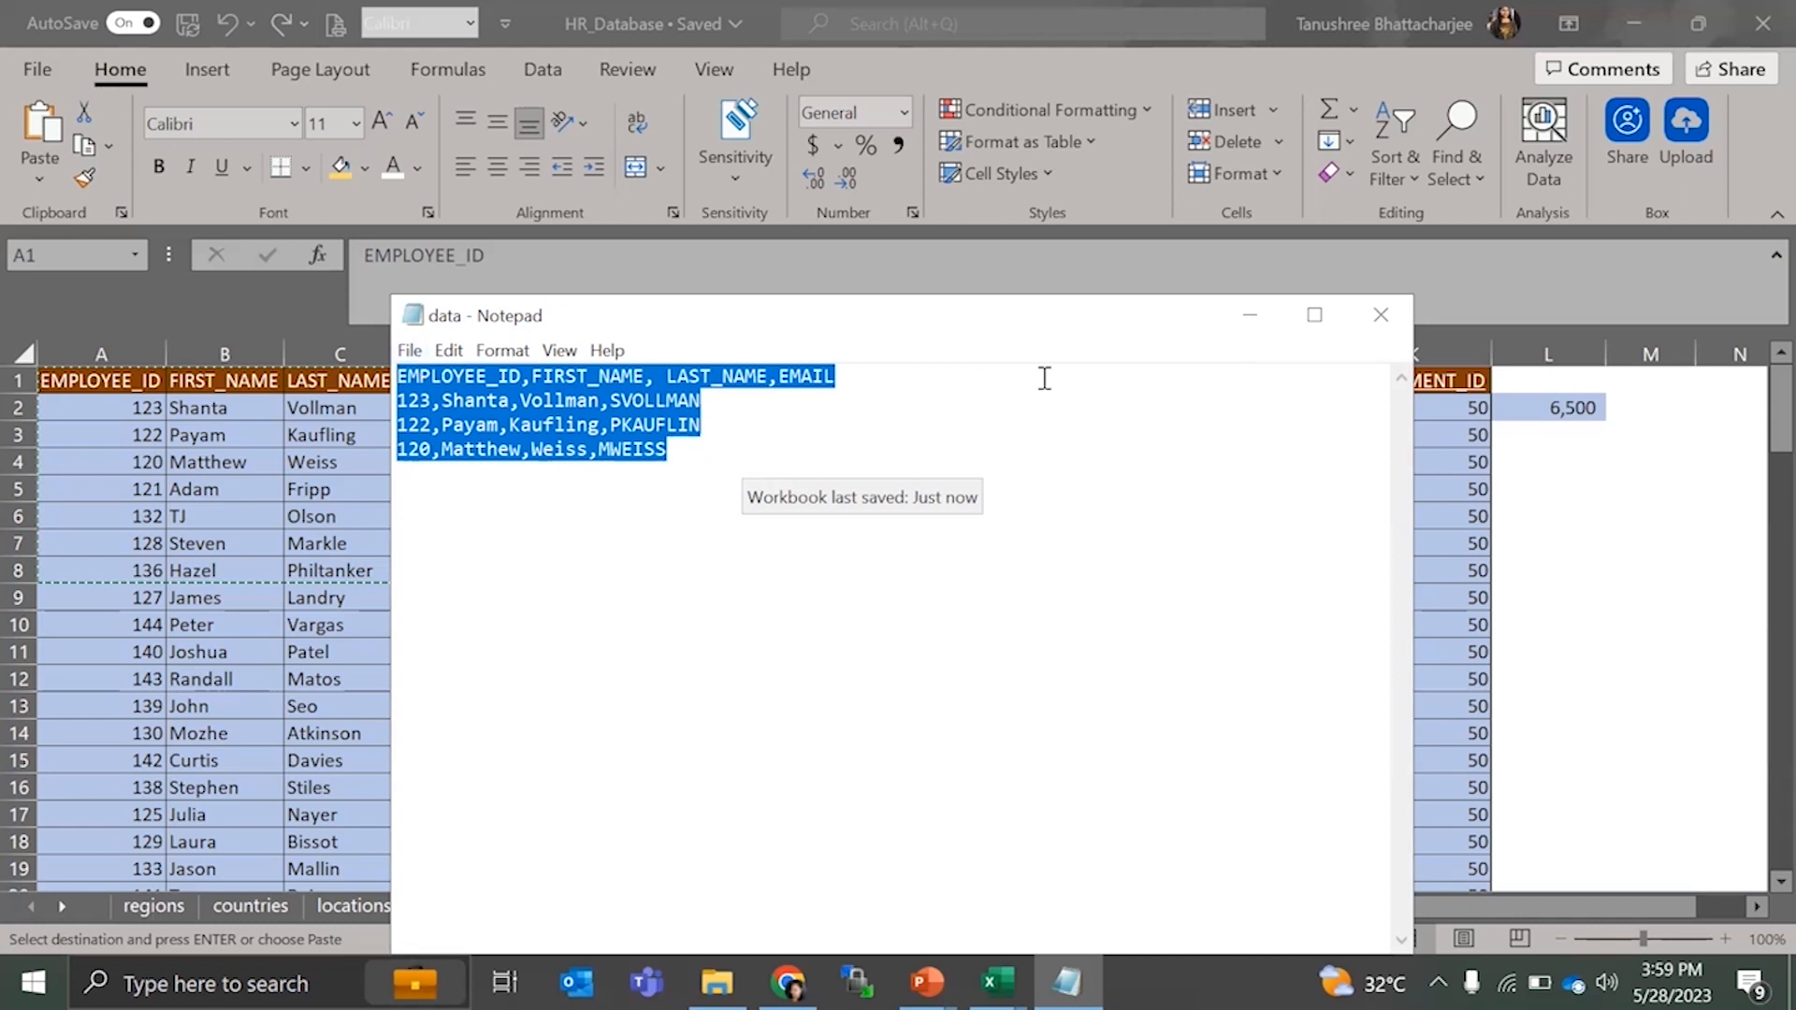
{"action": "left_click", "coordinate": [1381, 314]}
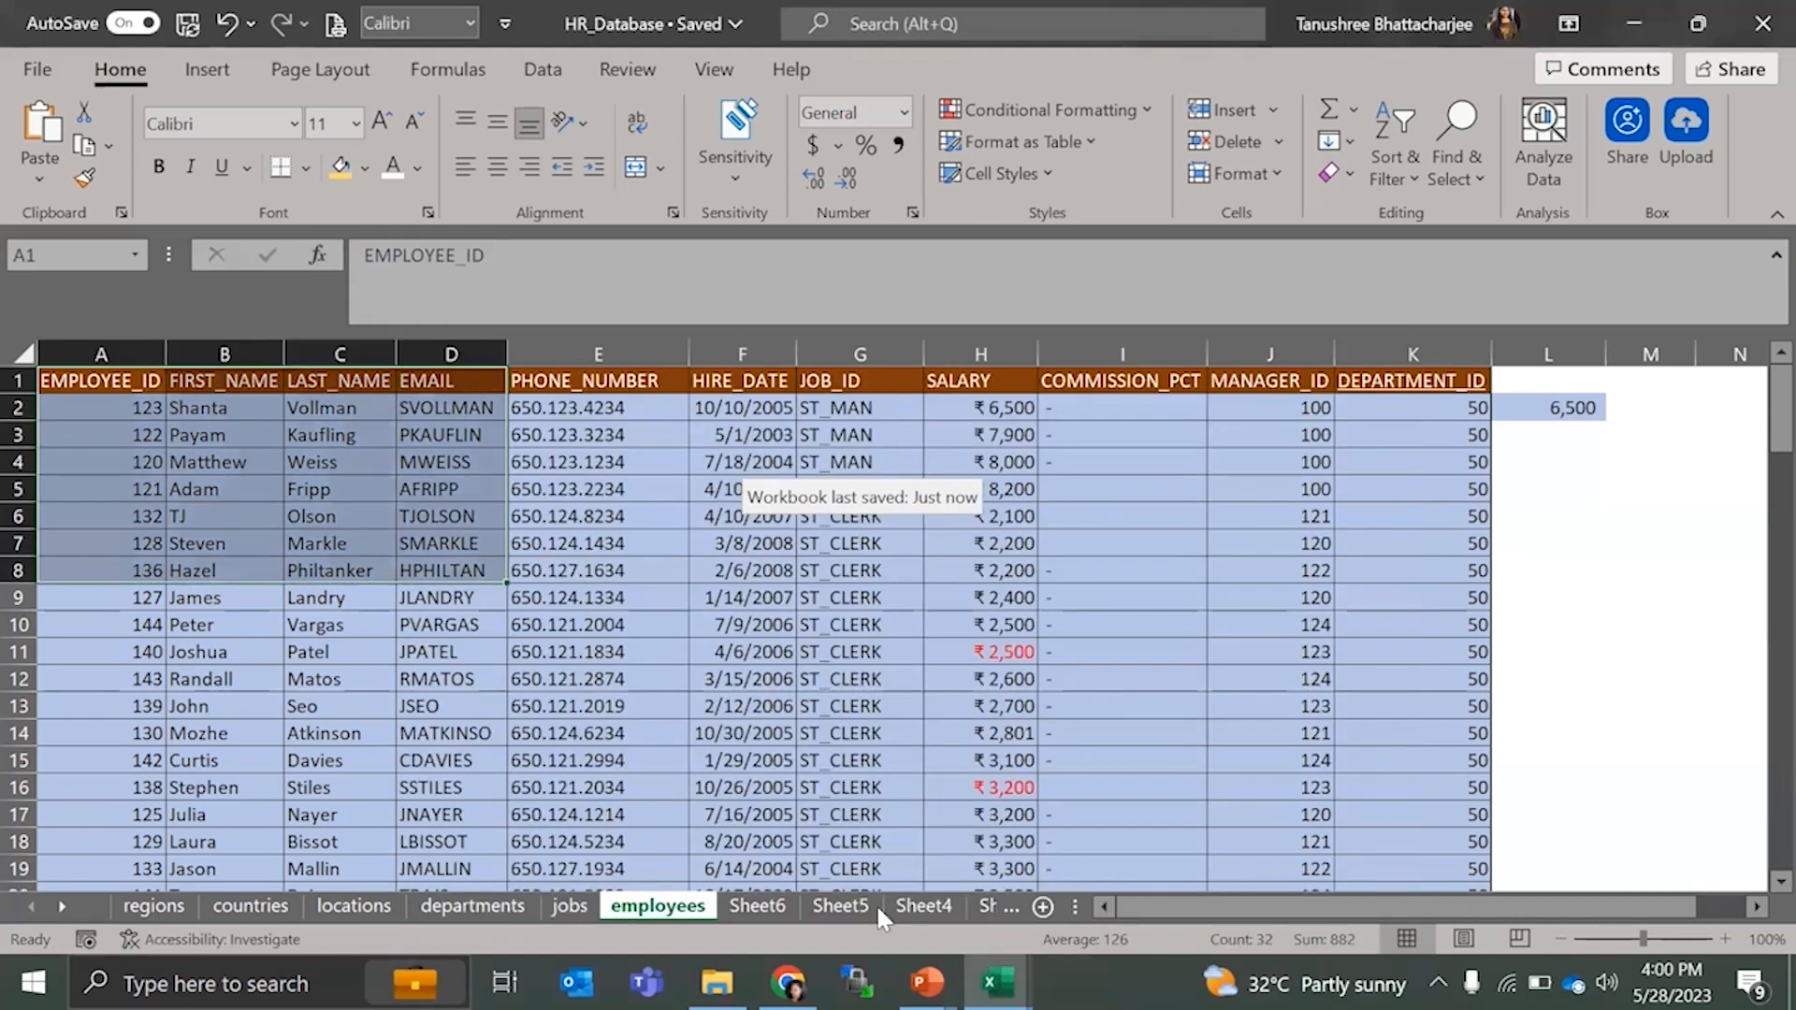
- Clear the weekday list and the 1 to 10 number series from Sheet6
{"action": "left_click", "coordinate": [753, 905]}
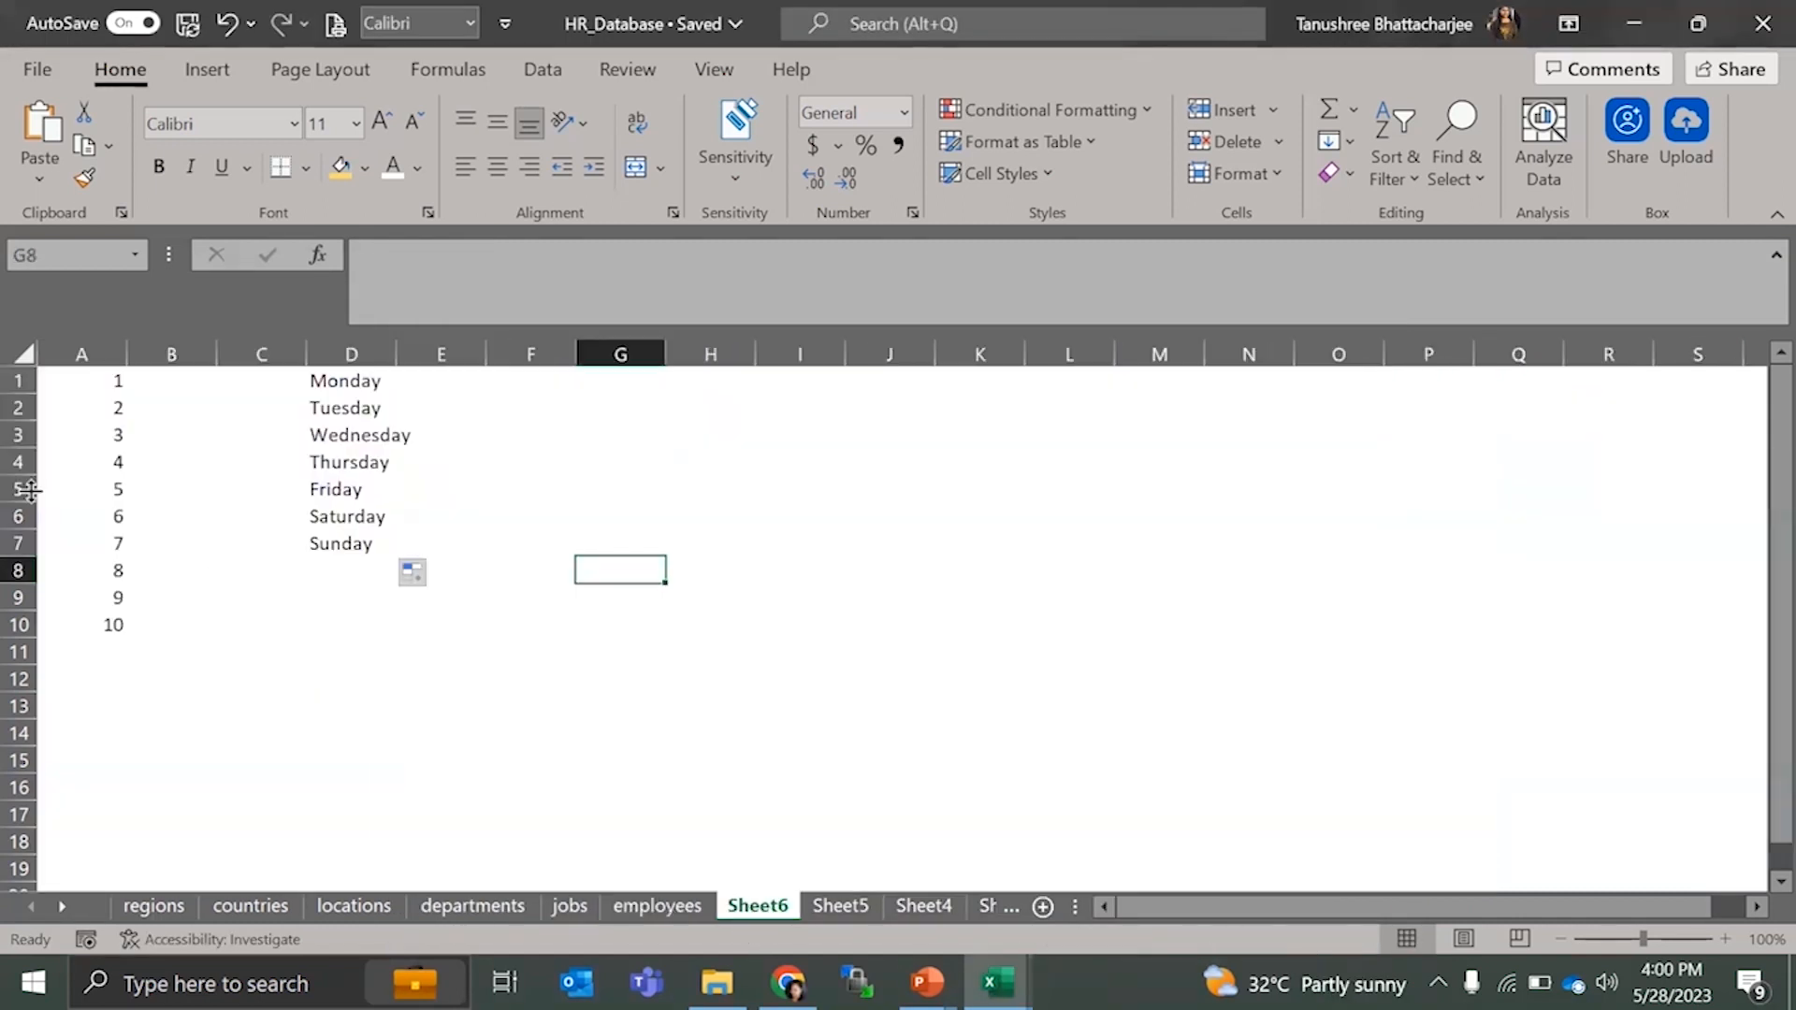
{"action": "left_click", "coordinate": [841, 905]}
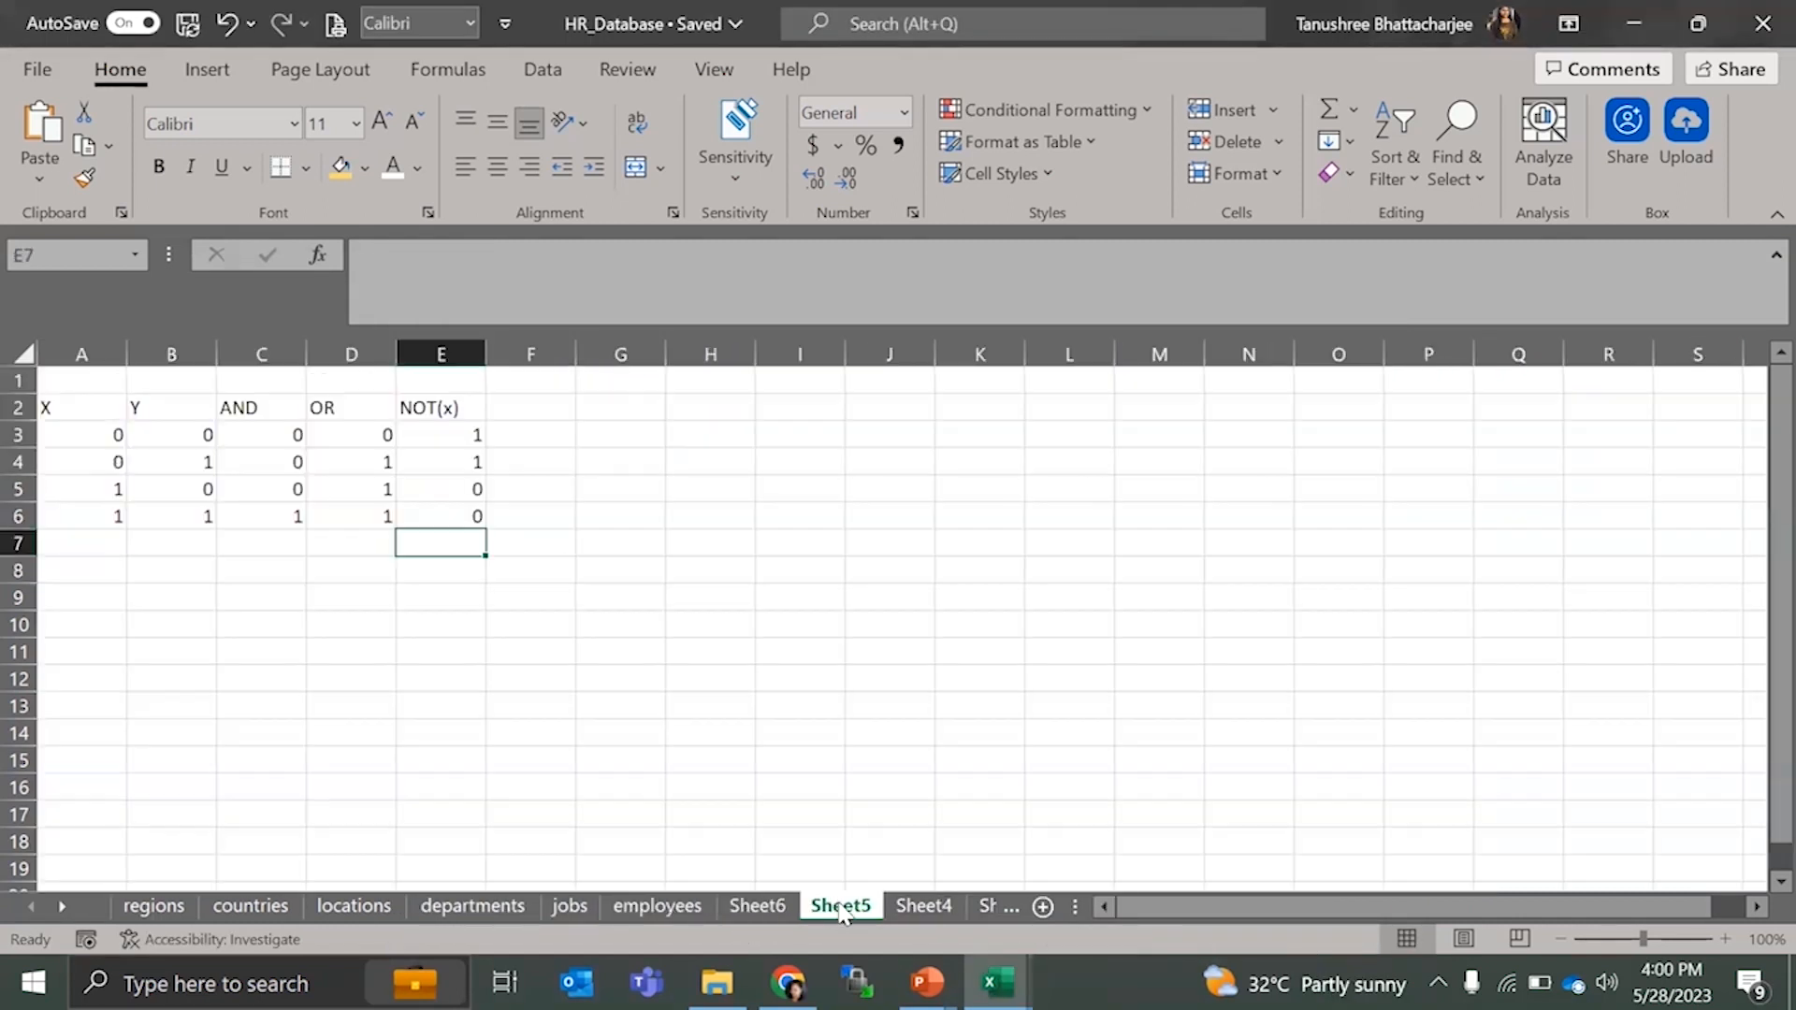
{"action": "left_click", "coordinate": [754, 906]}
{"action": "left_click", "coordinate": [304, 517]}
{"action": "key", "text": "ctrl+a"}
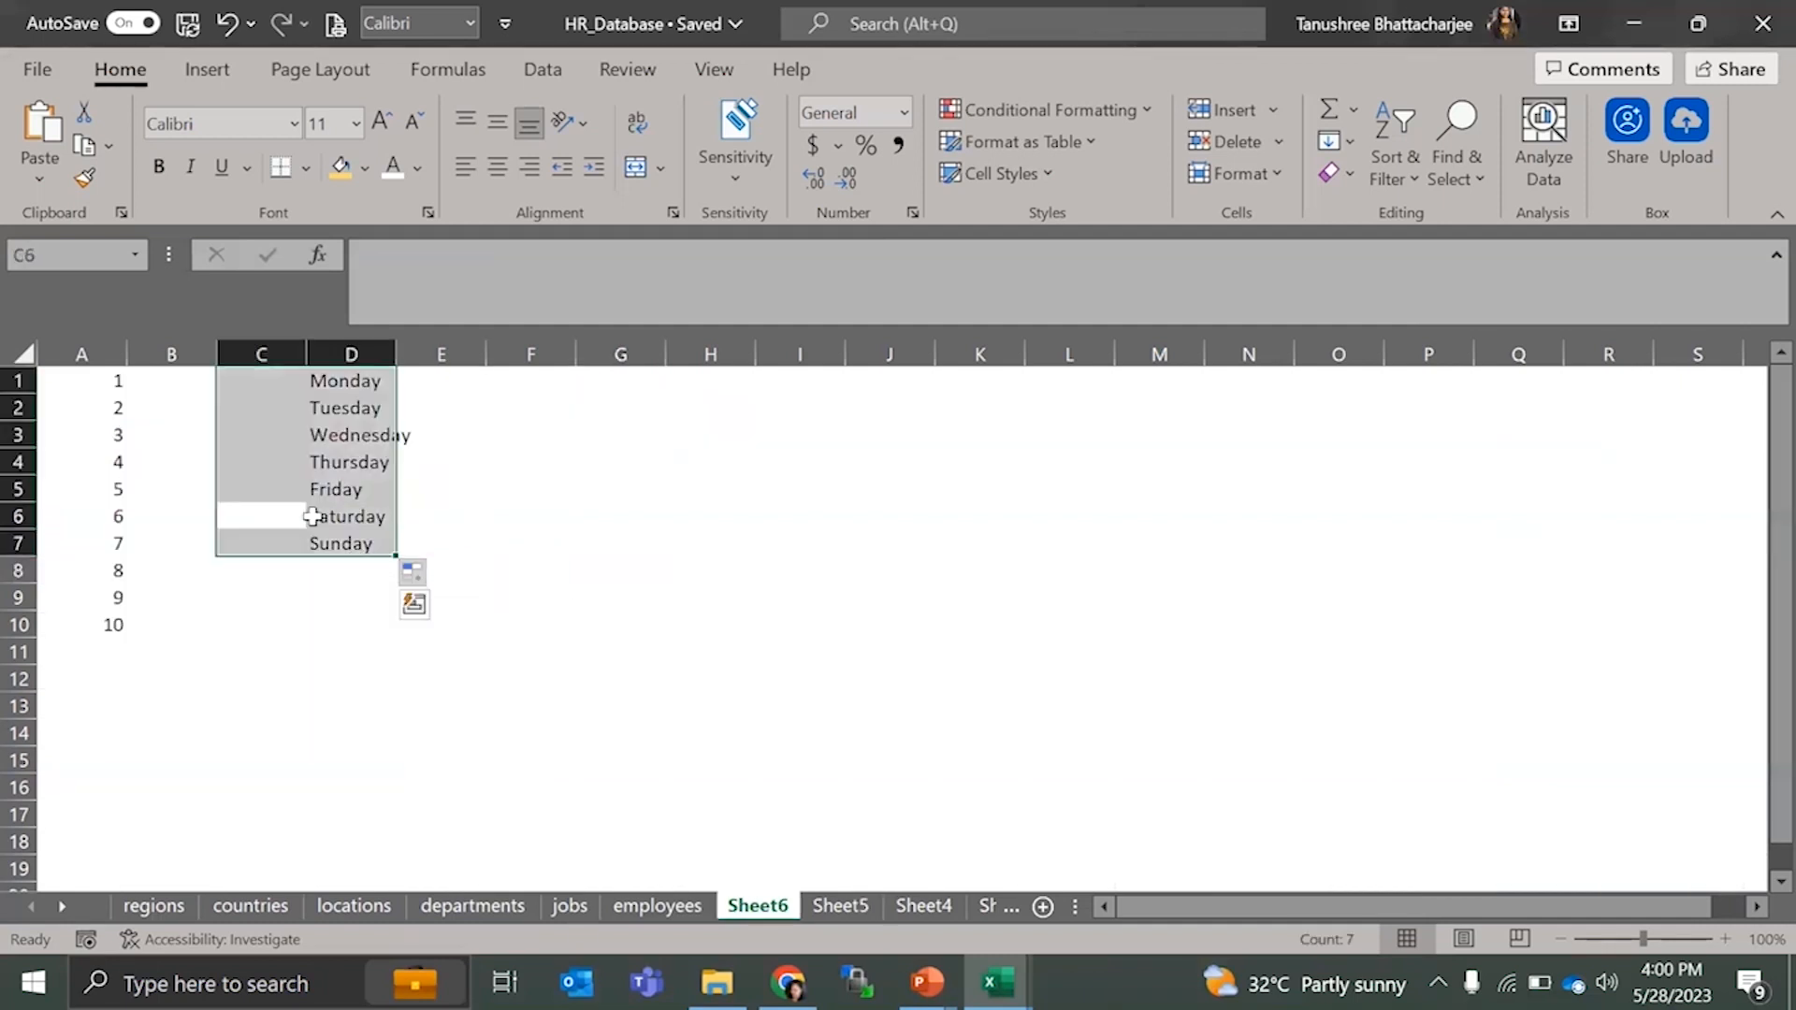
{"action": "key", "text": "Delete"}
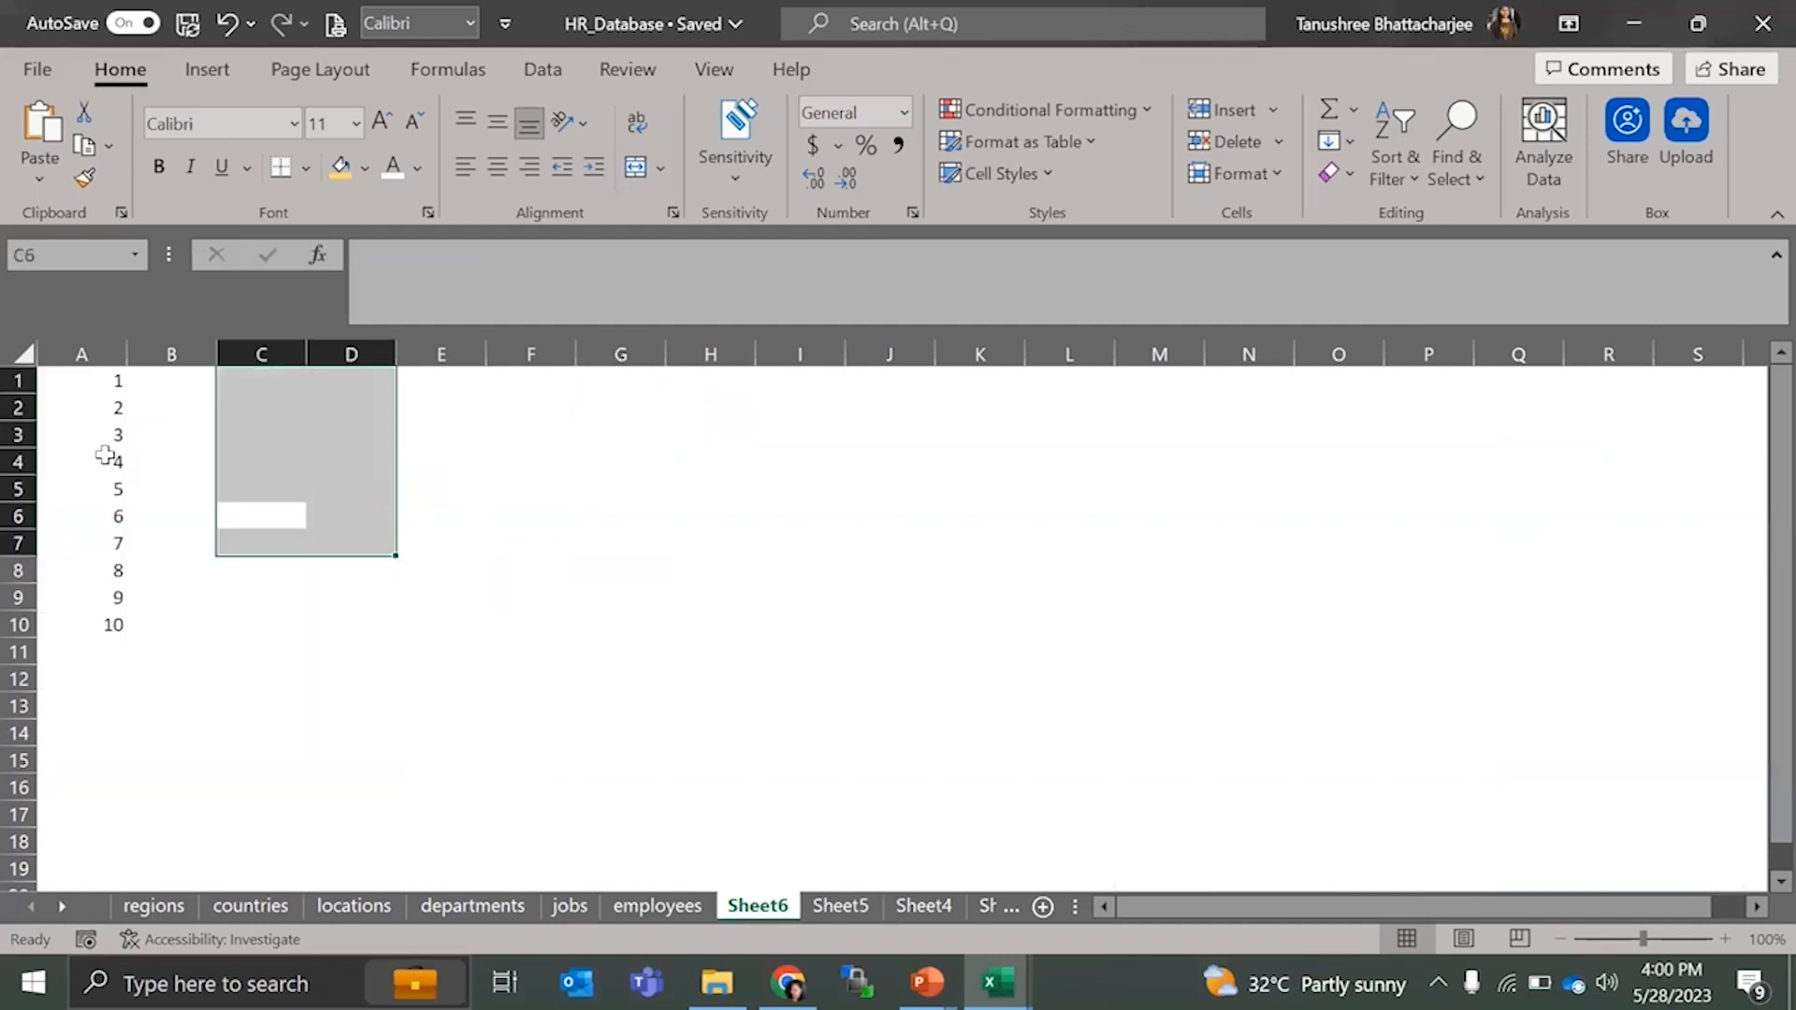
{"action": "left_click", "coordinate": [86, 430]}
{"action": "key", "text": "ctrl+a"}
{"action": "key", "text": "Delete"}
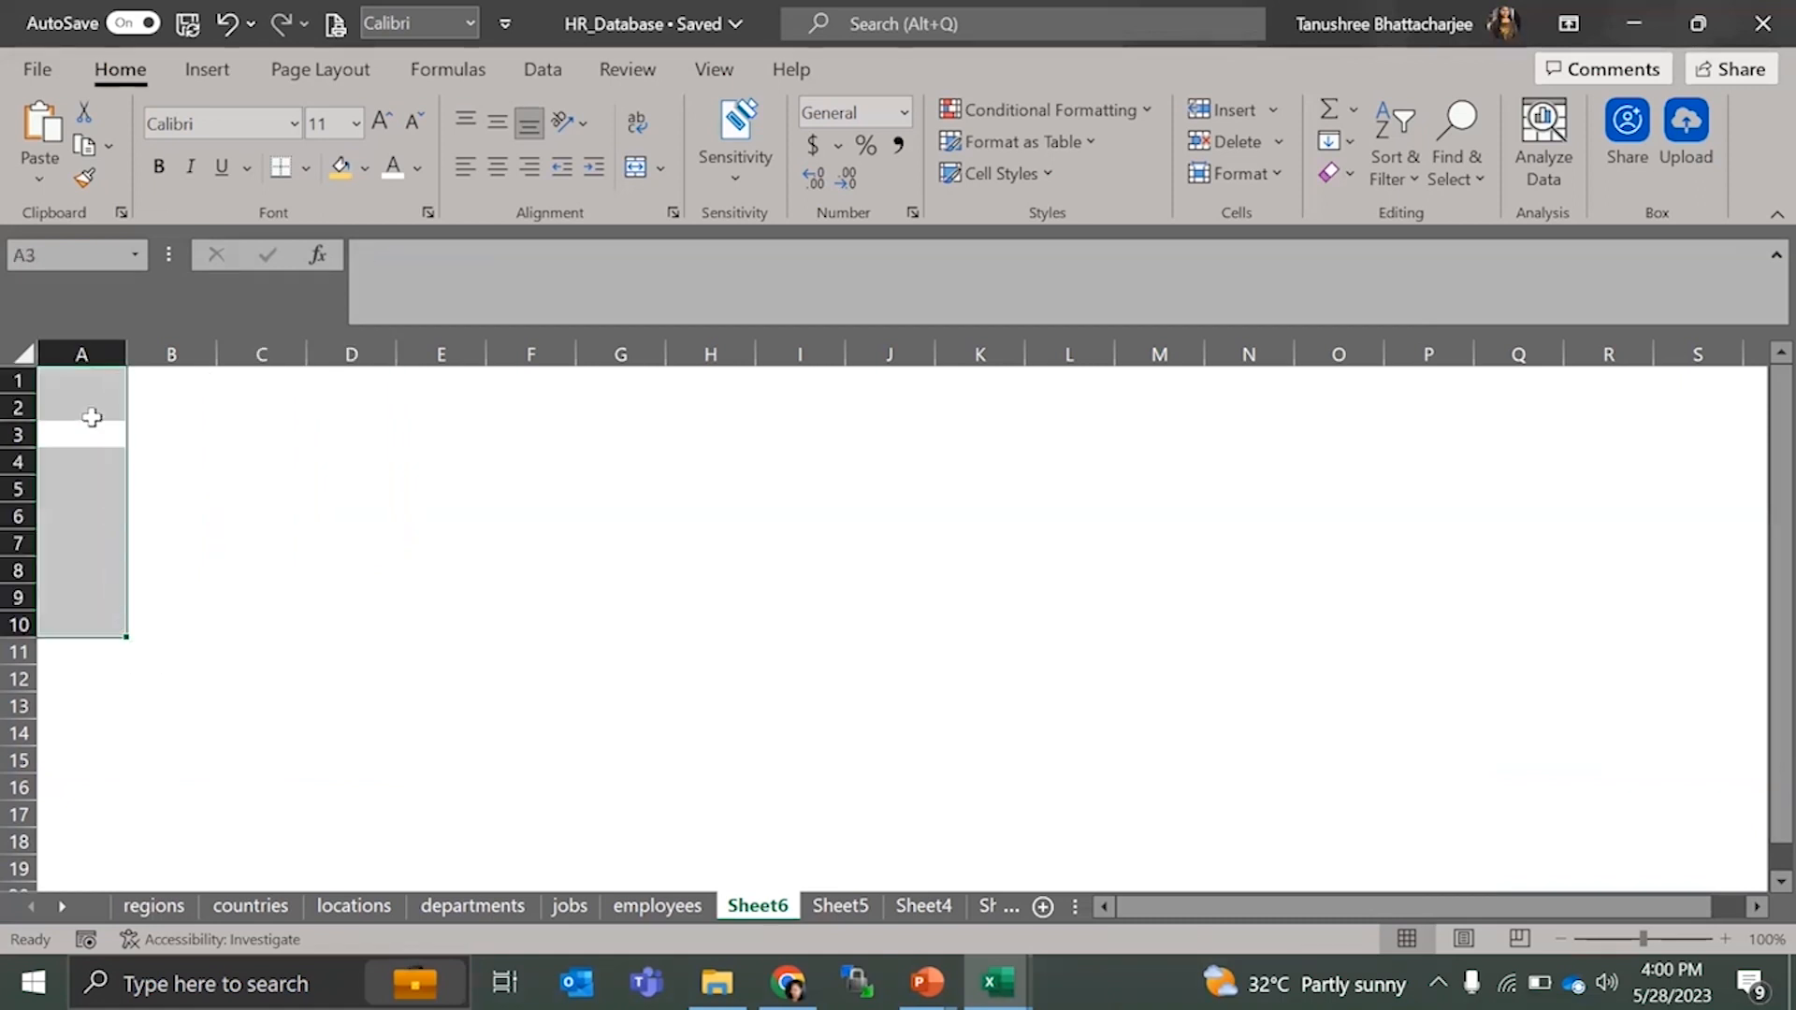
- Paste the comma-separated employee text into Sheet6 starting at cell A1 and check how the header falls across the cells
{"action": "left_click", "coordinate": [90, 412]}
{"action": "left_click", "coordinate": [99, 376]}
{"action": "type", "text": "EMPLOYEE_ID,FIRST_NAME,\tLAST_NAME,EMAIL 123,Shanta,Vollman,SVOLLMAN 122,Payam,Kaufling,PKAUFLIN 120,Matthew,Weiss,MWEISS"}
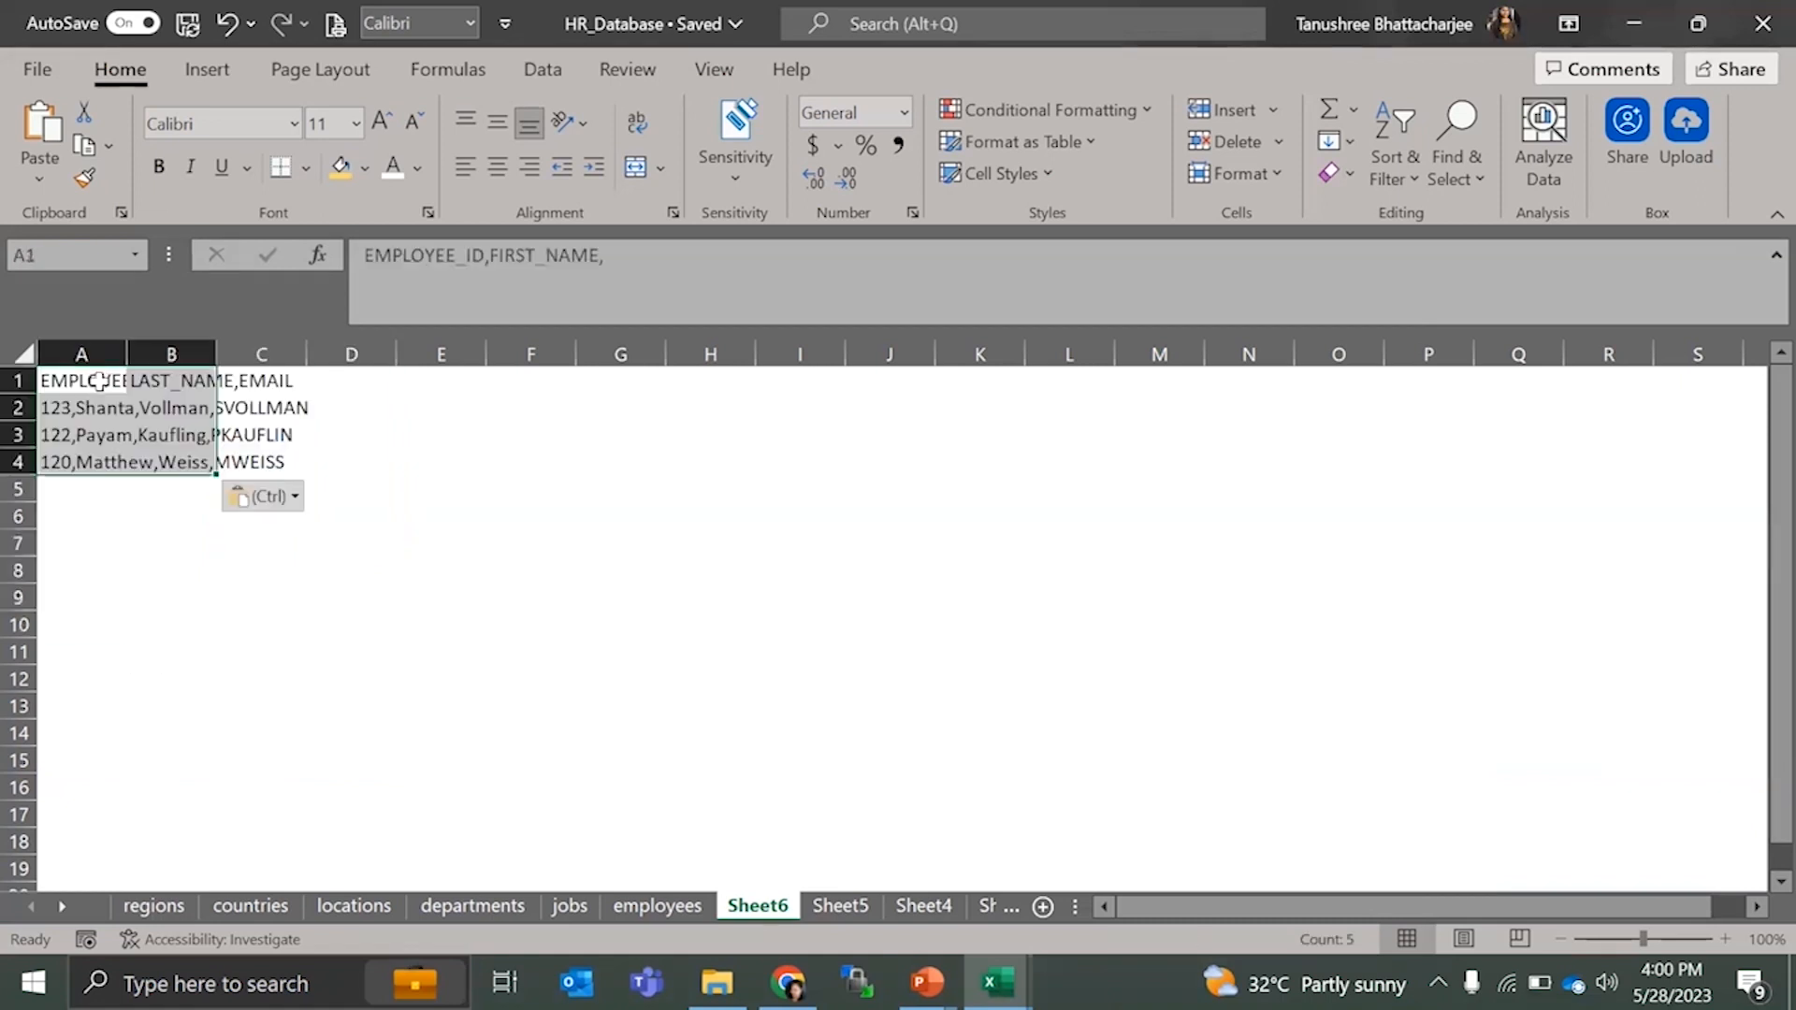
{"action": "left_click", "coordinate": [107, 428]}
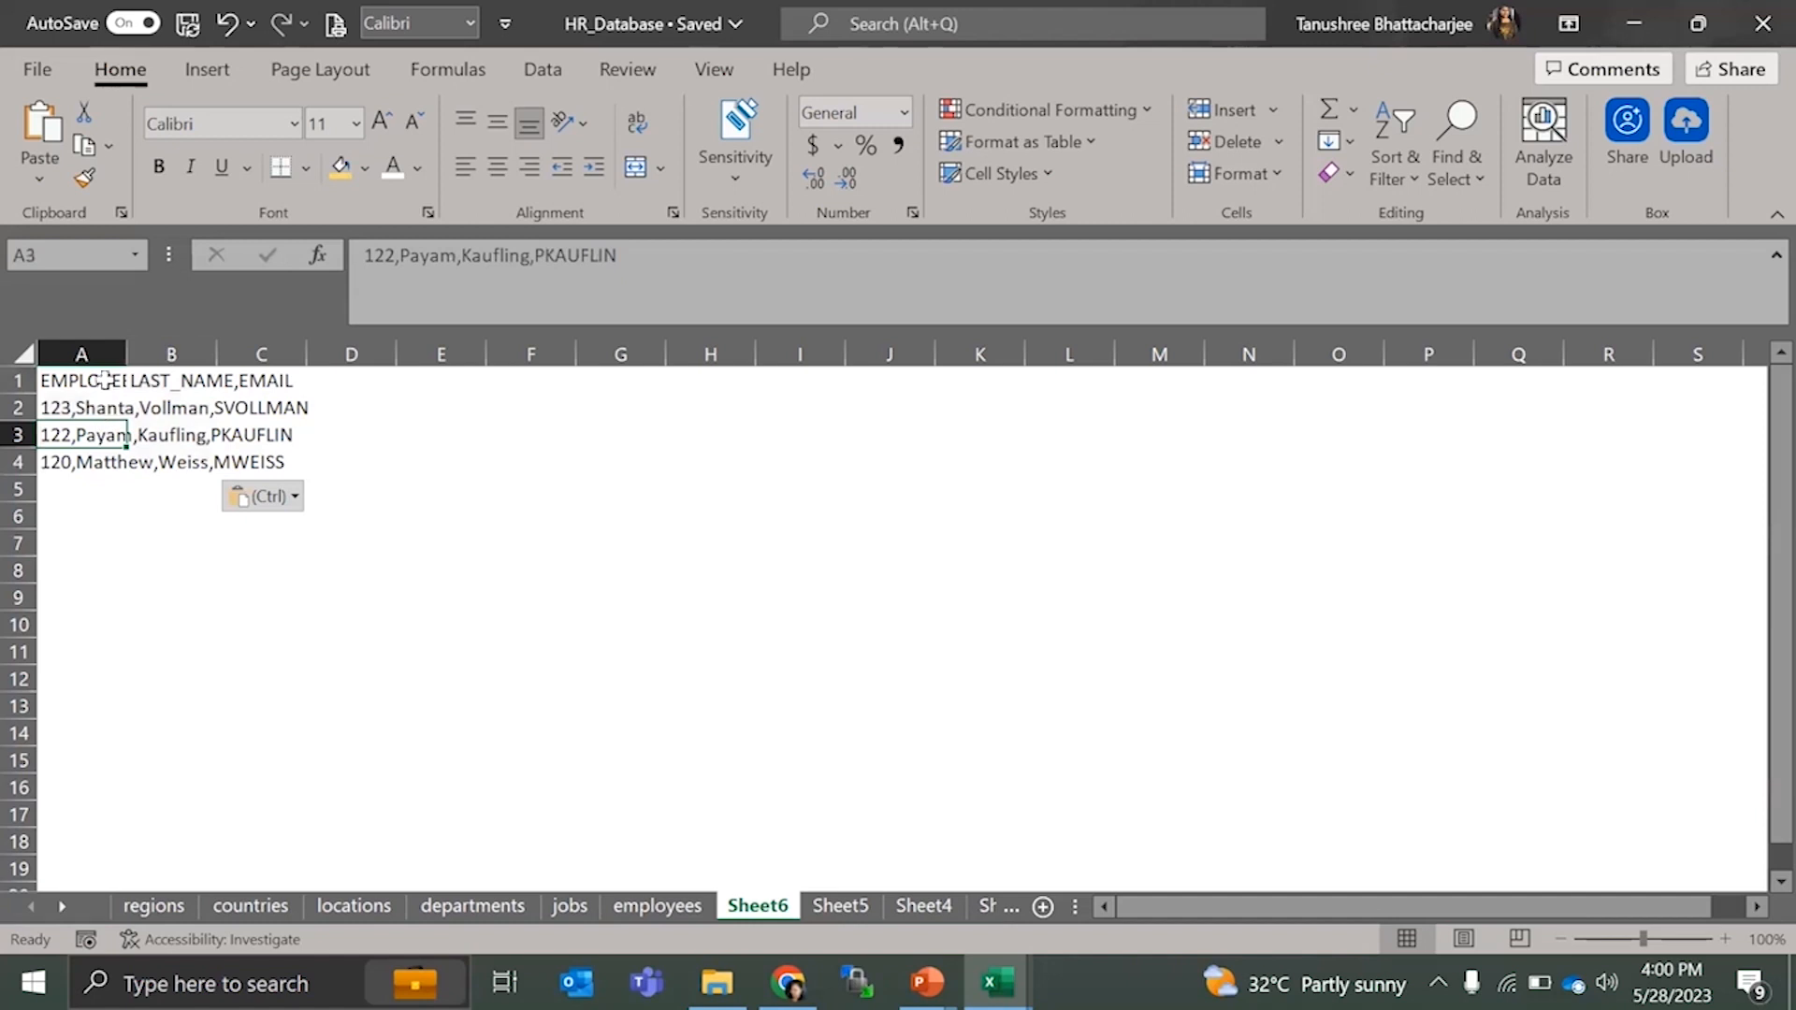
{"action": "left_click", "coordinate": [67, 379]}
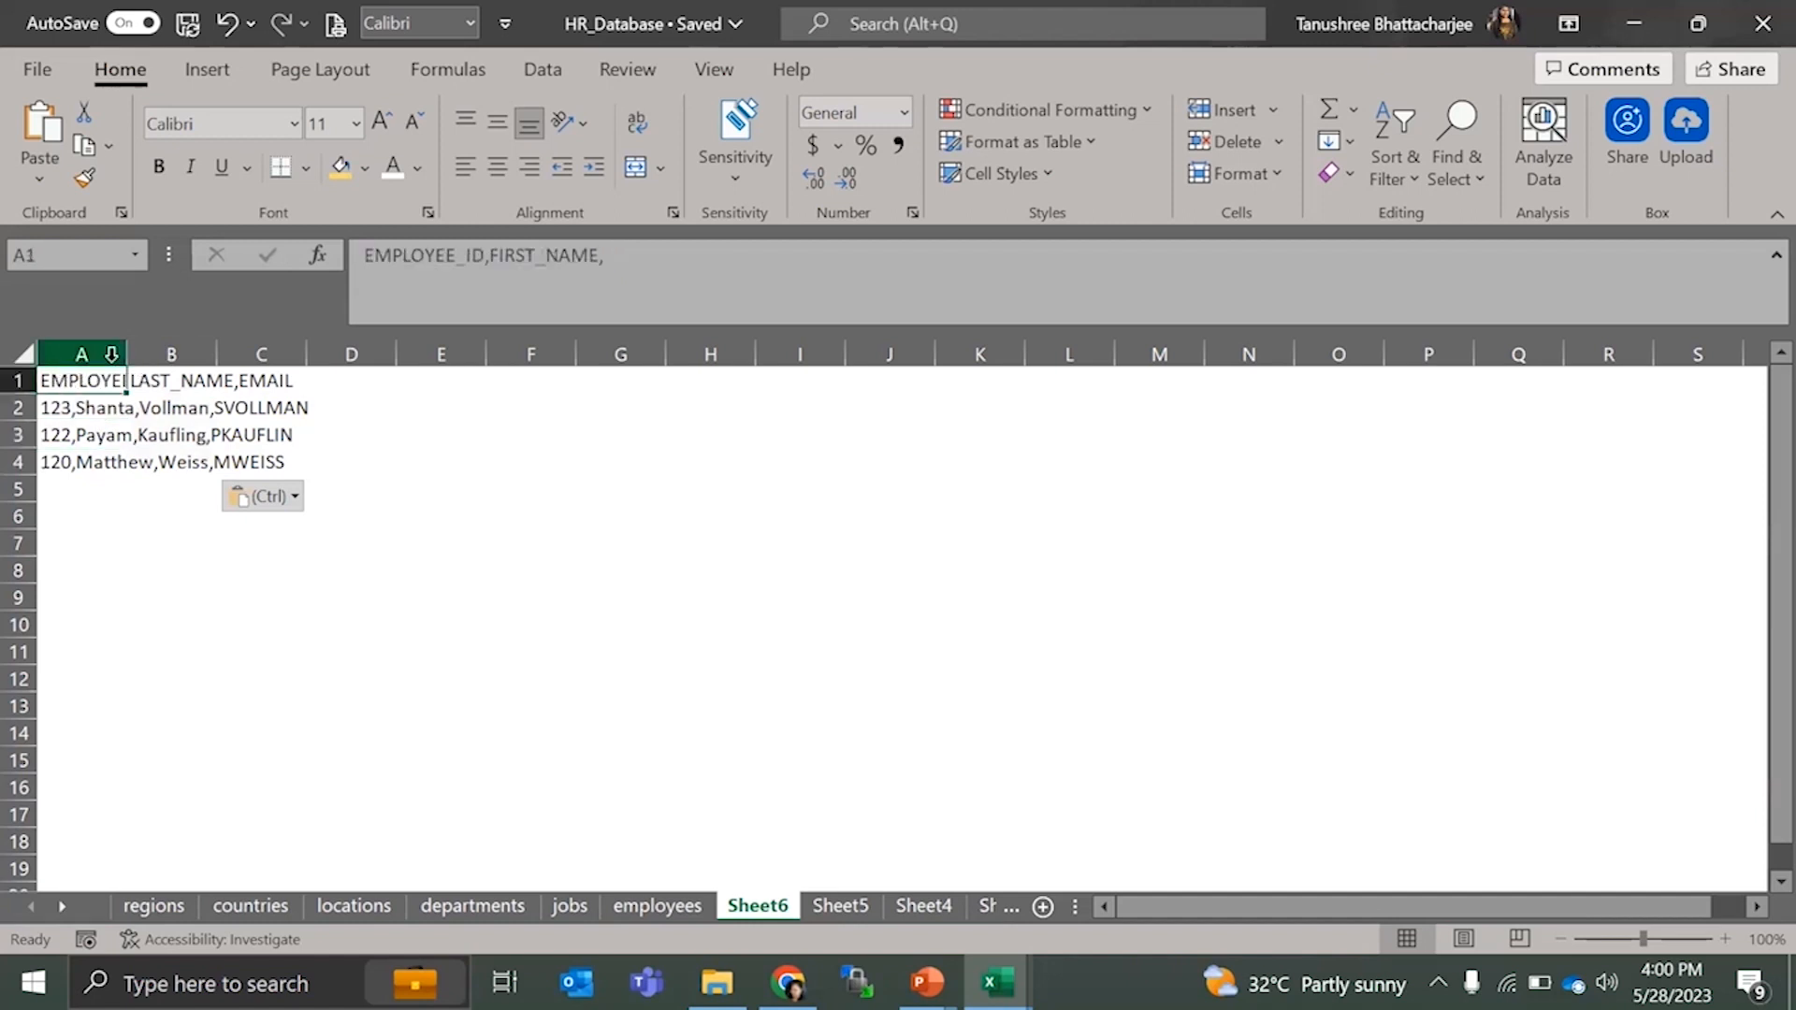
{"action": "left_click", "coordinate": [142, 385]}
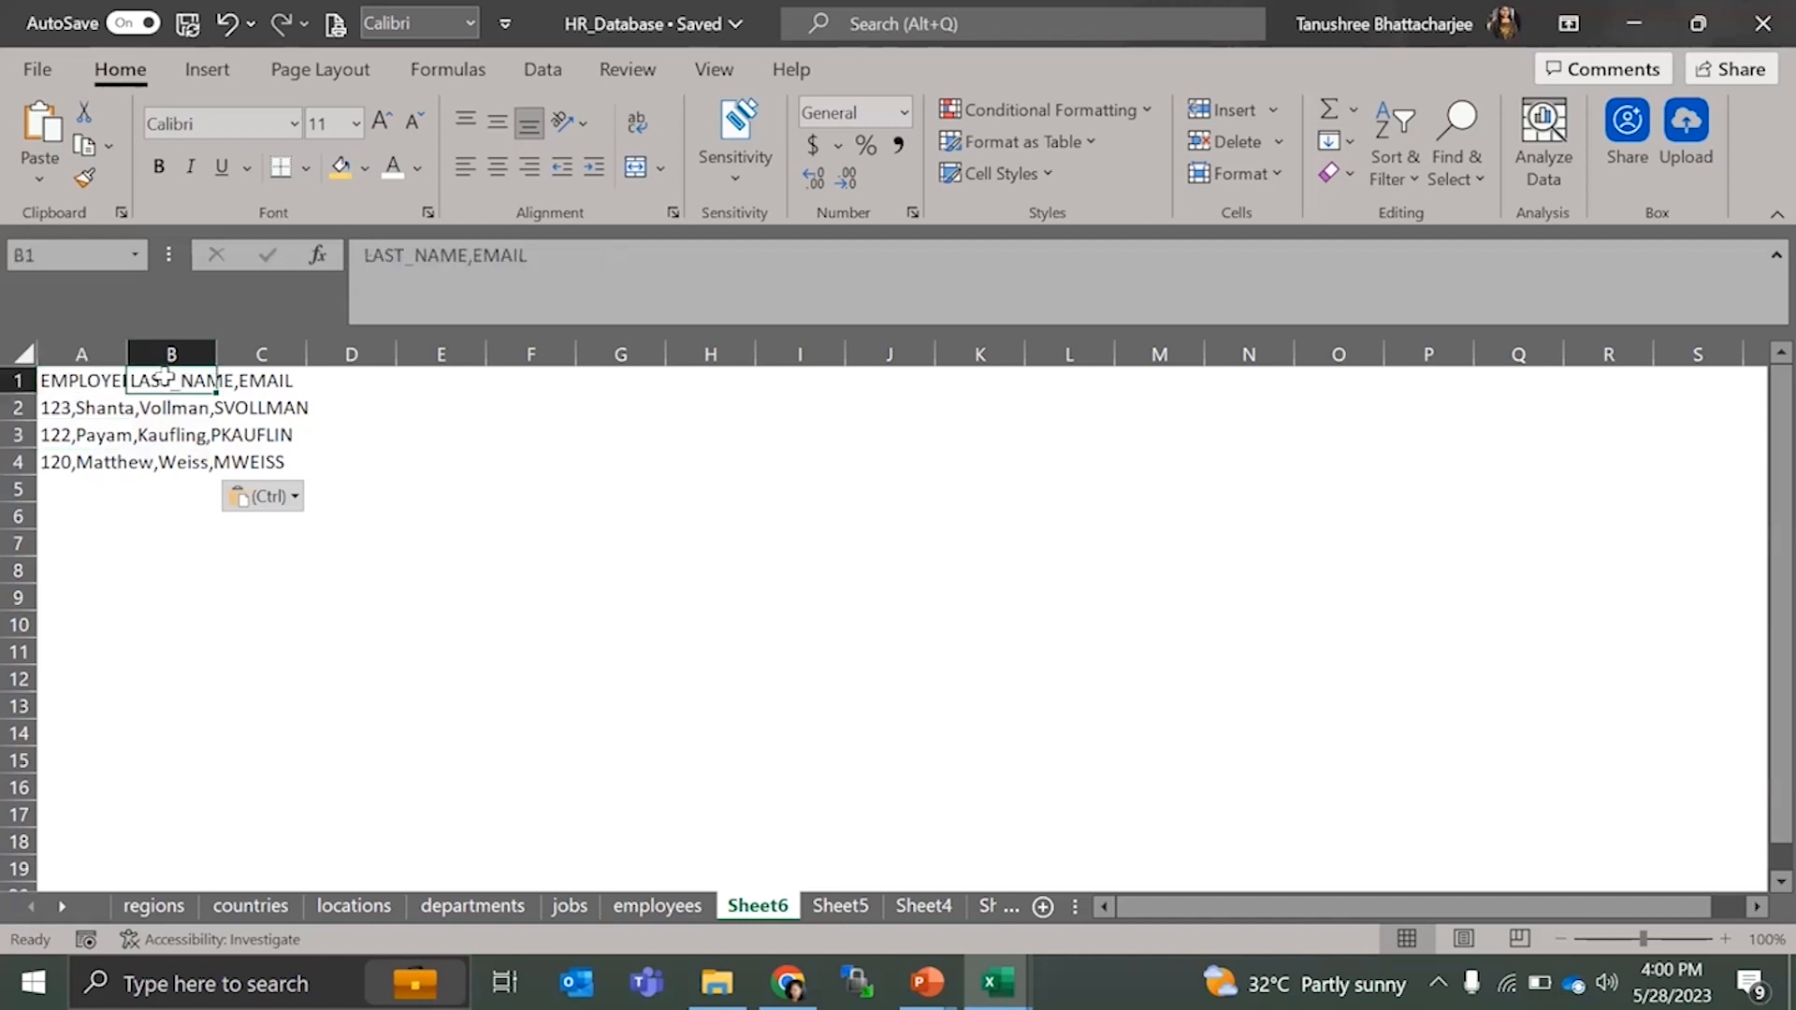
{"action": "left_click", "coordinate": [251, 379]}
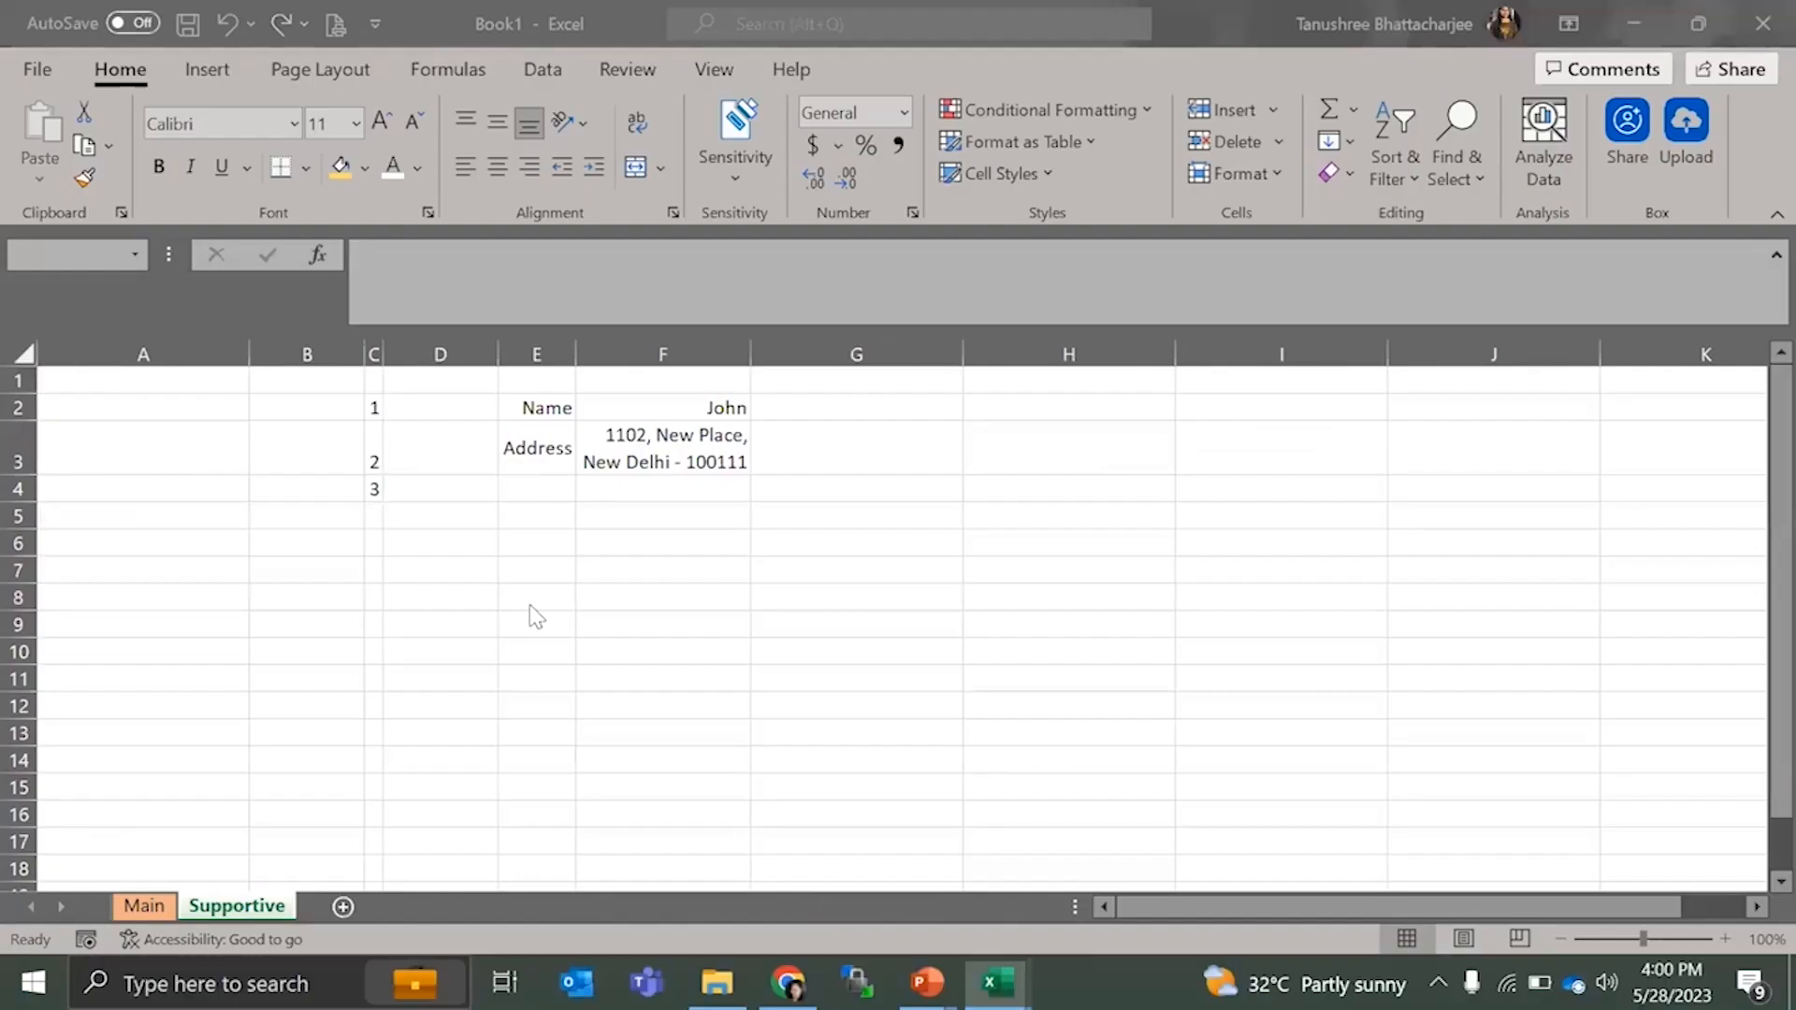
- Open data.csv from the Downloads folder in Excel, examine how its header and records are arranged, and close it
{"action": "left_click_drag", "start_coordinate": [307, 354], "coordinate": [440, 354]}
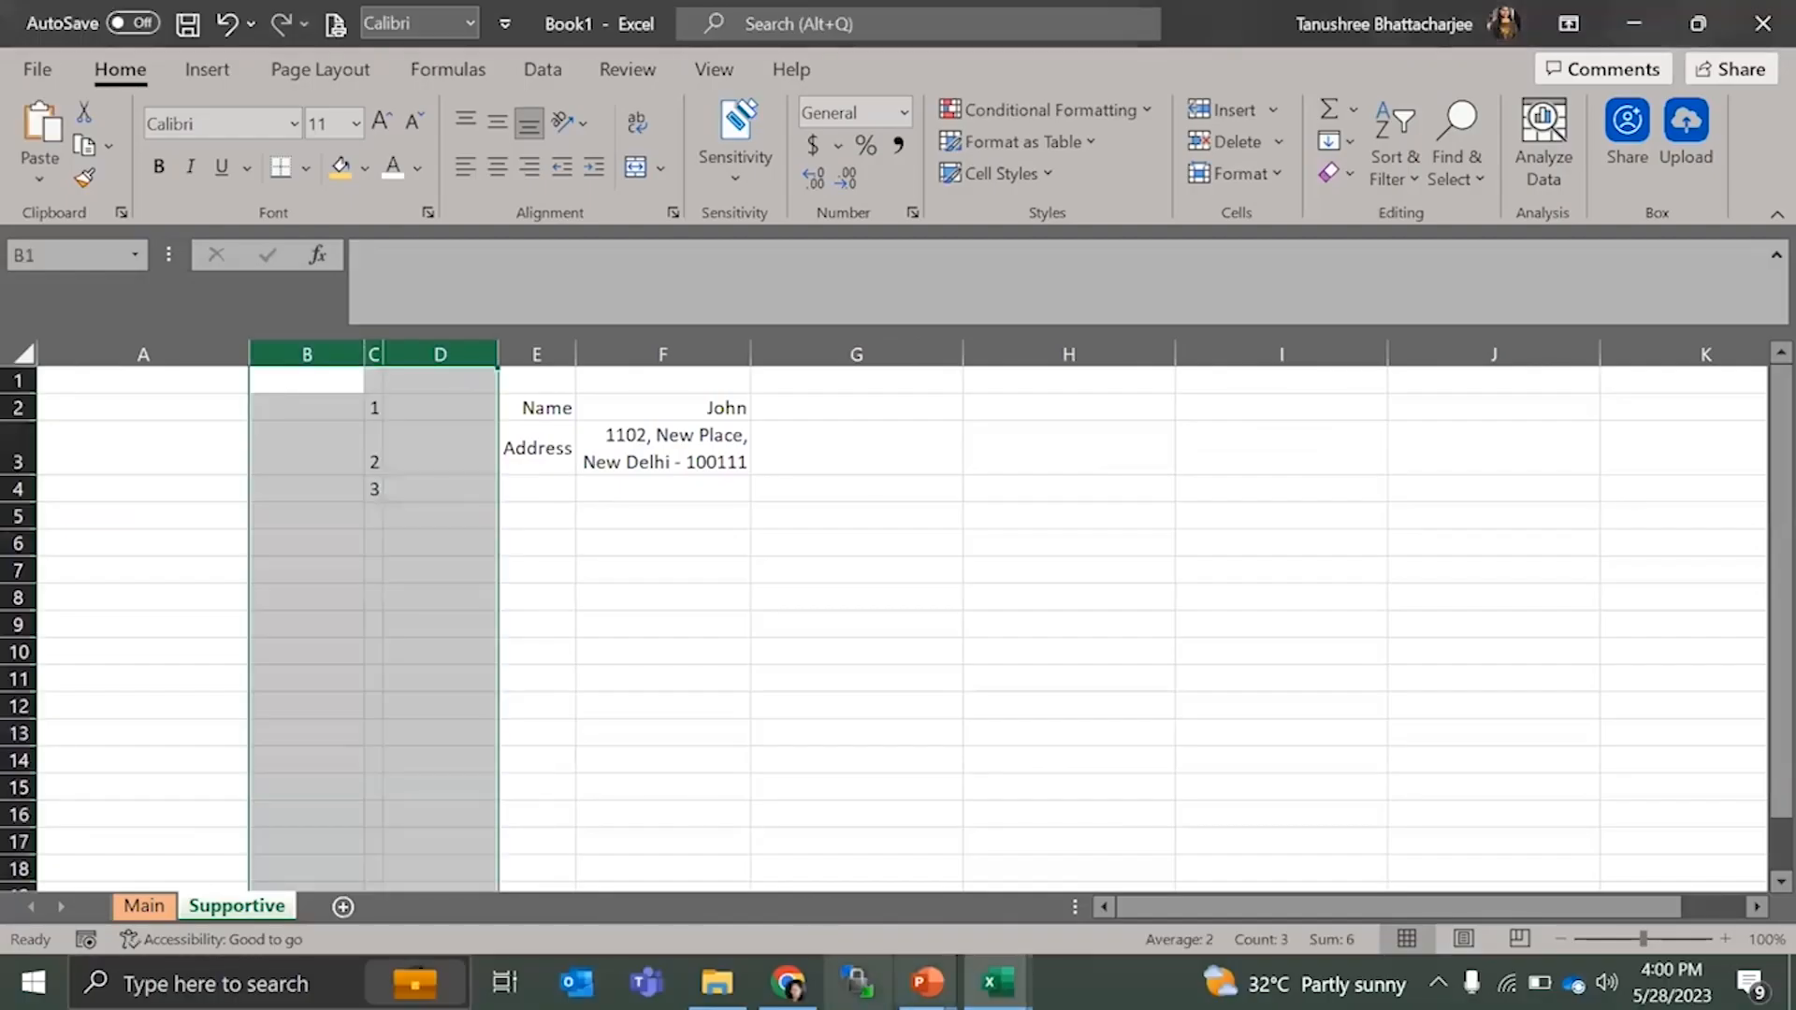
{"action": "left_click", "coordinate": [716, 982]}
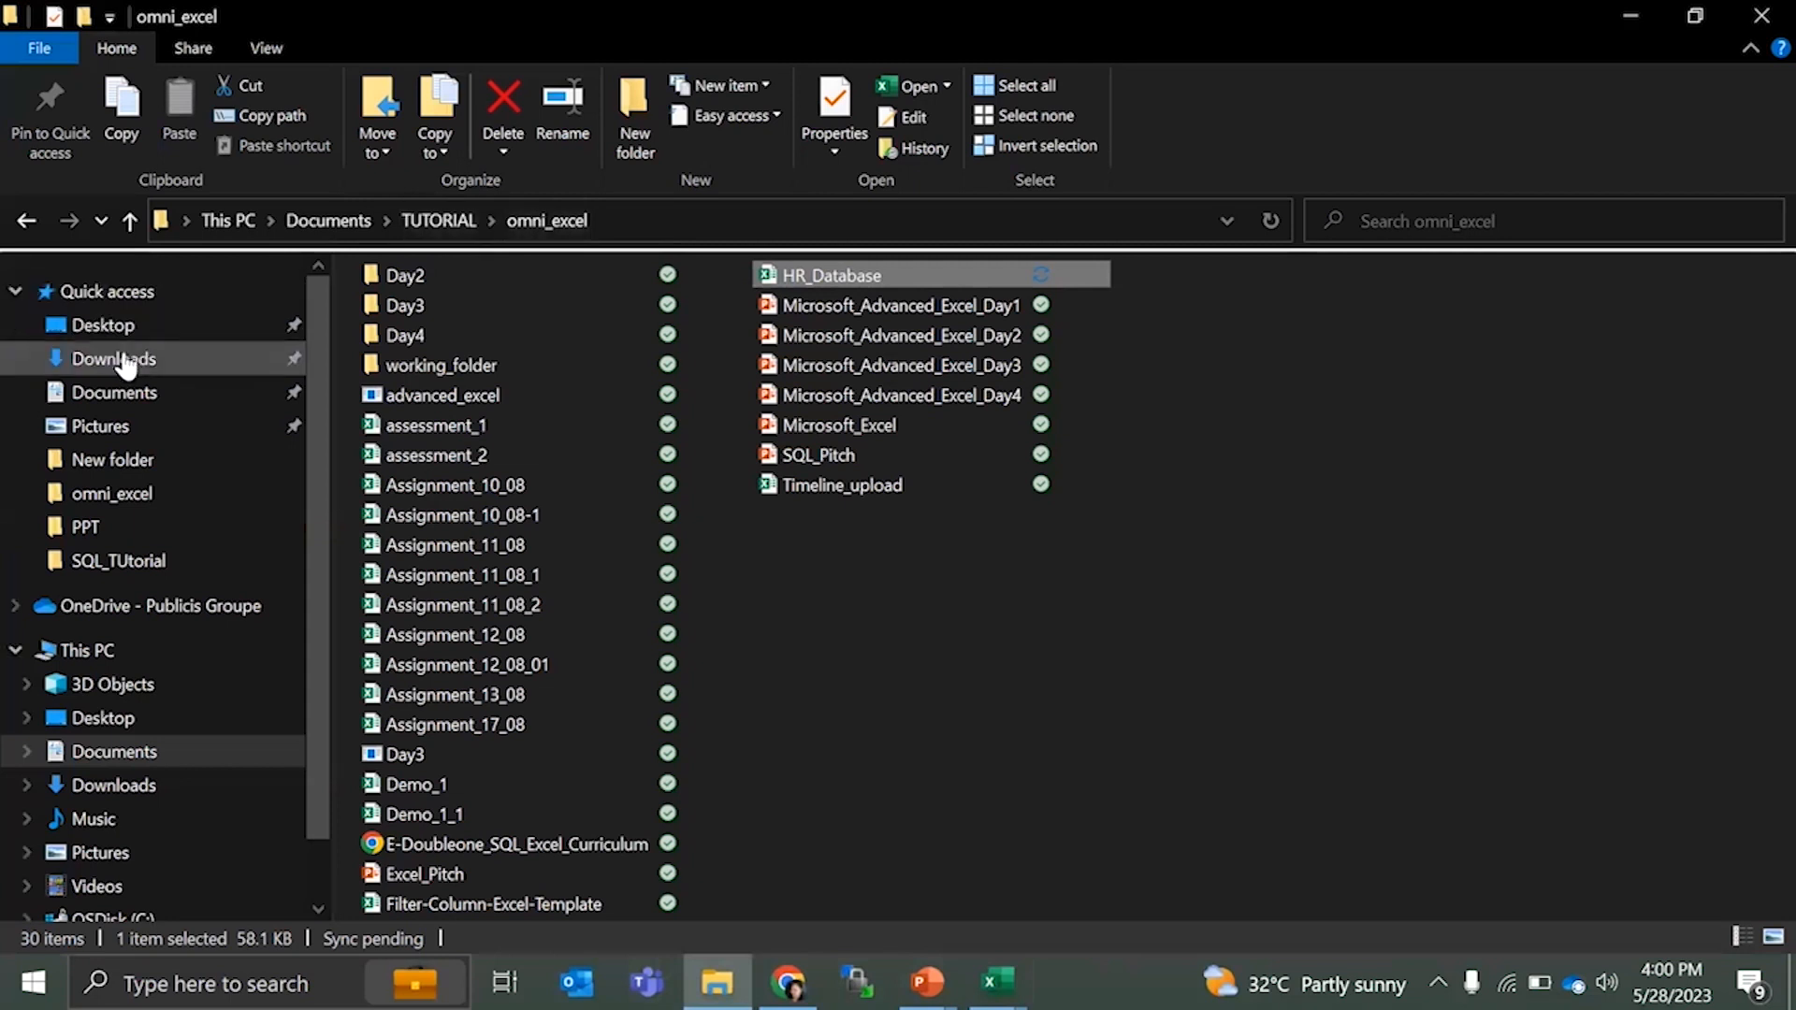
{"action": "left_click", "coordinate": [220, 363]}
{"action": "left_click", "coordinate": [482, 367]}
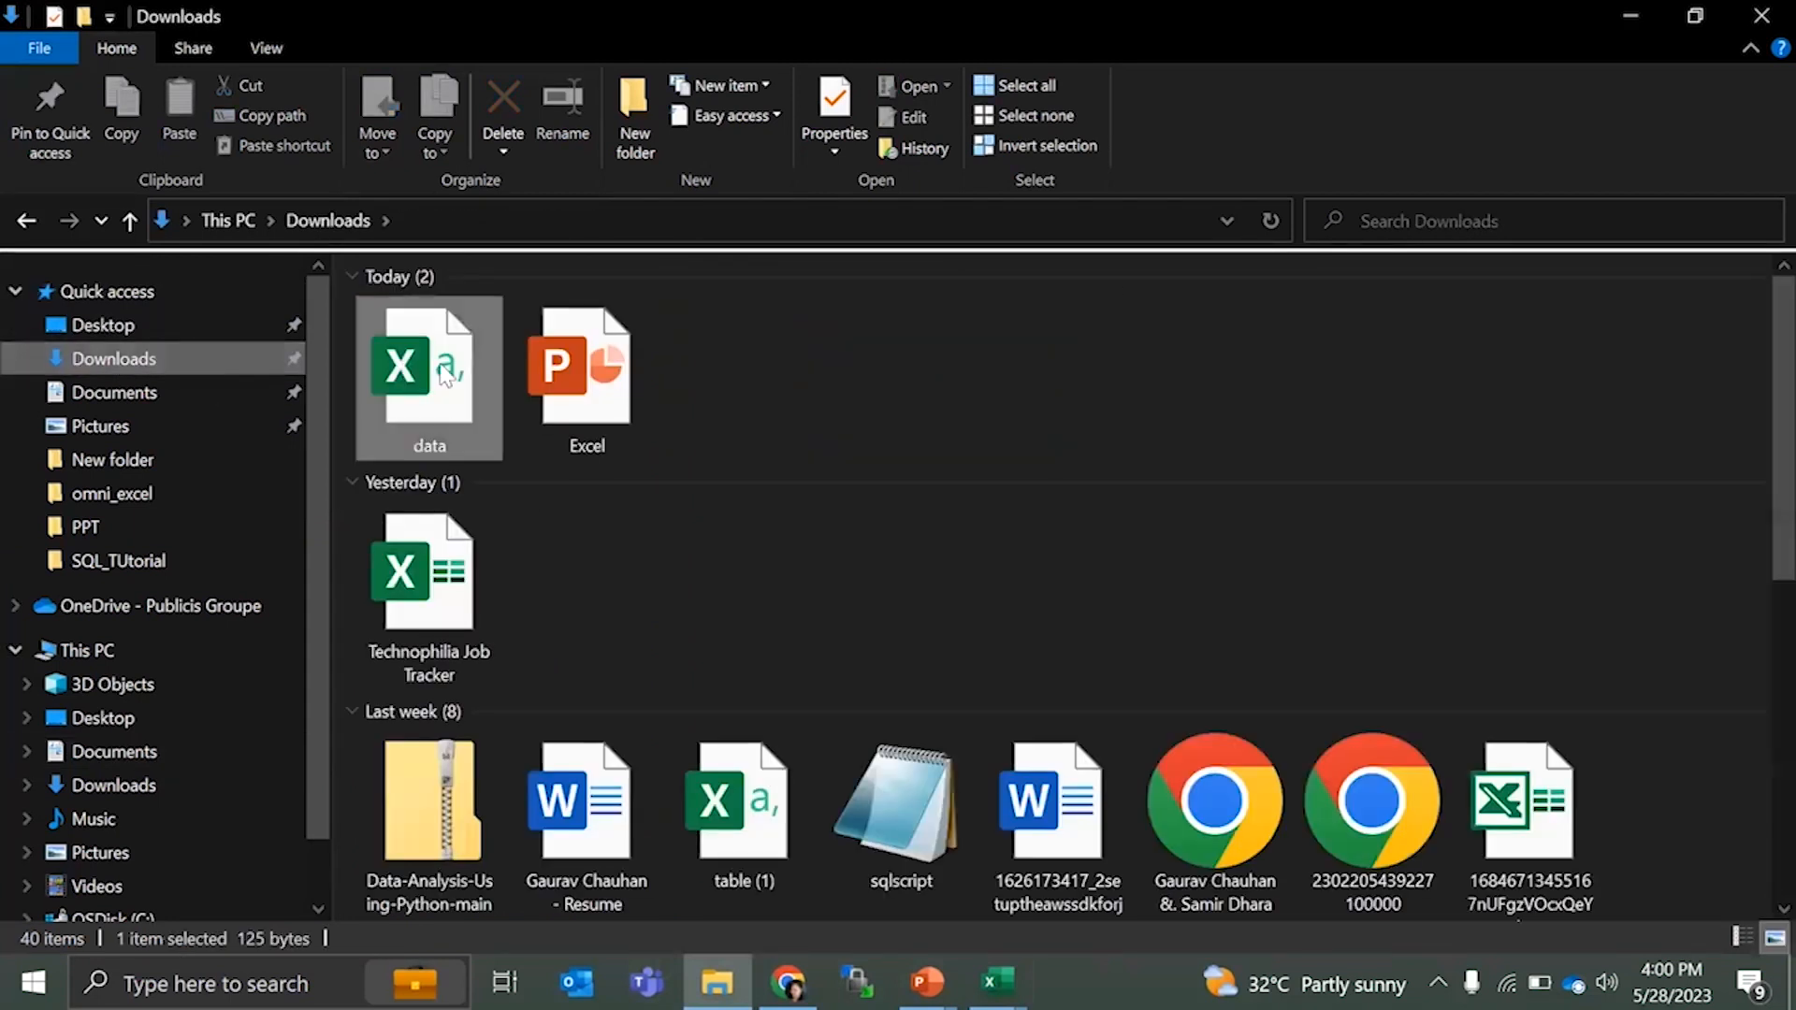
{"action": "key", "text": "alt+Tab"}
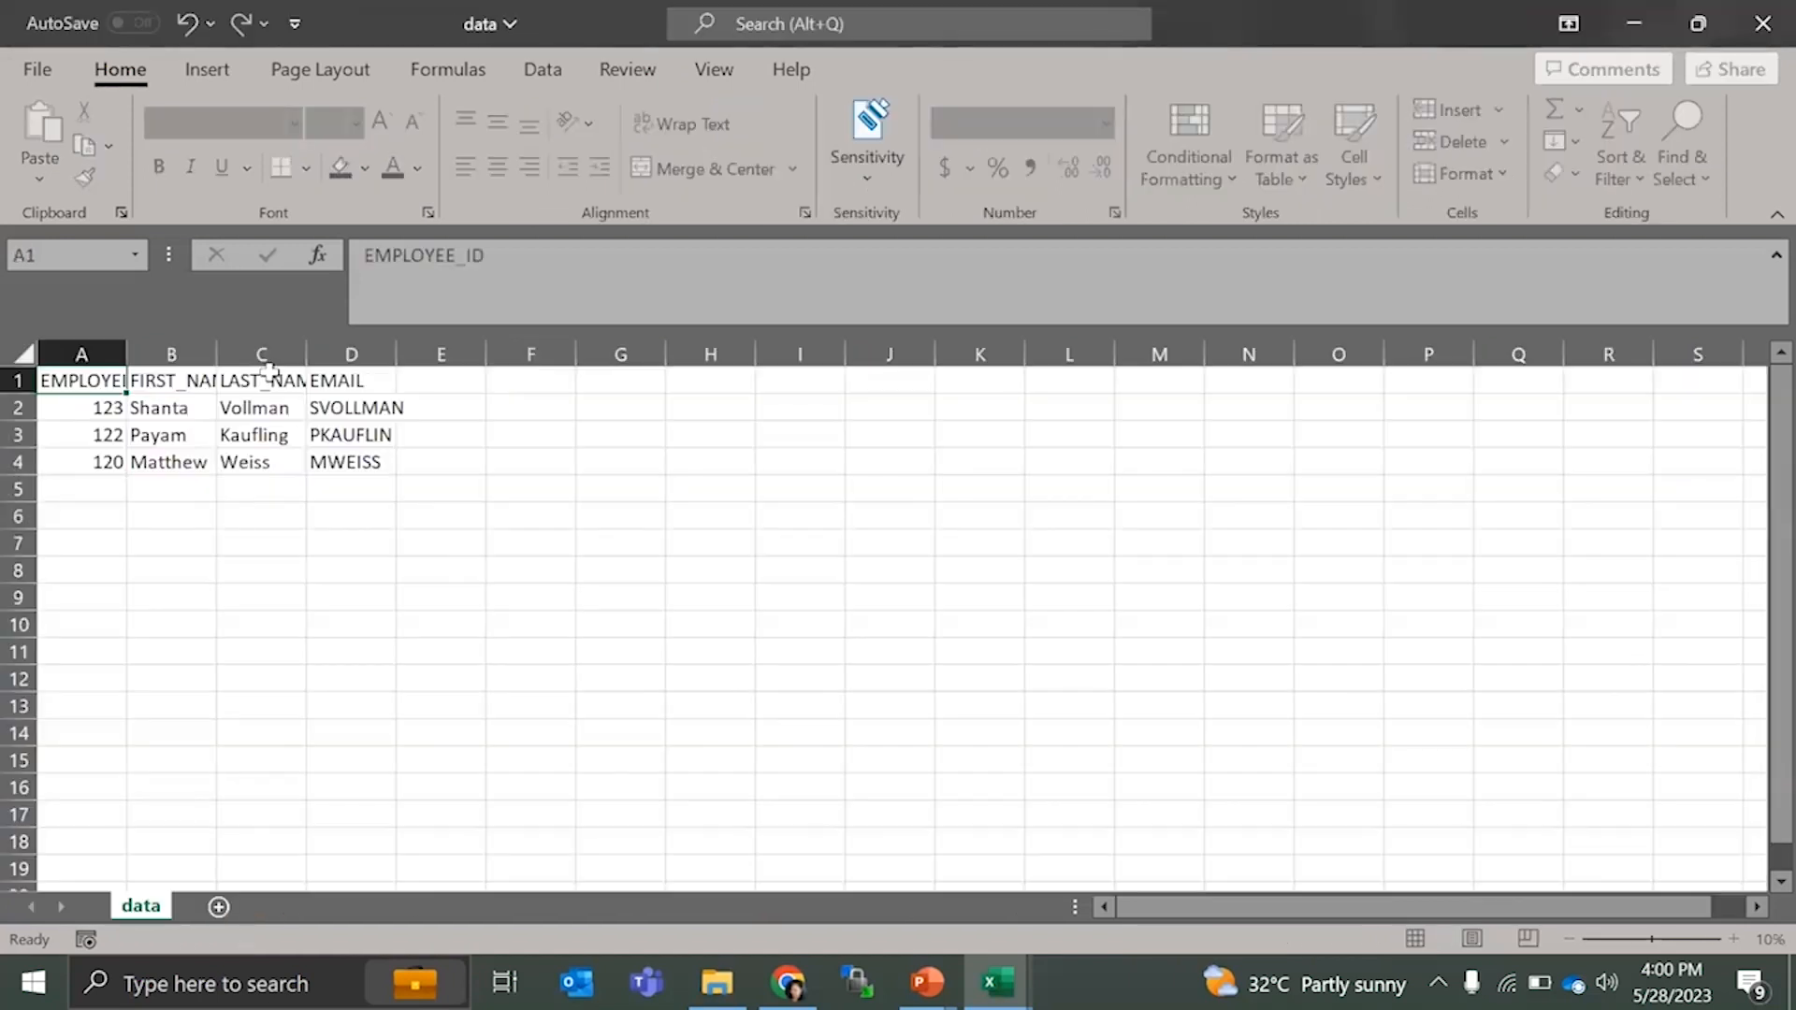
{"action": "left_click", "coordinate": [200, 380]}
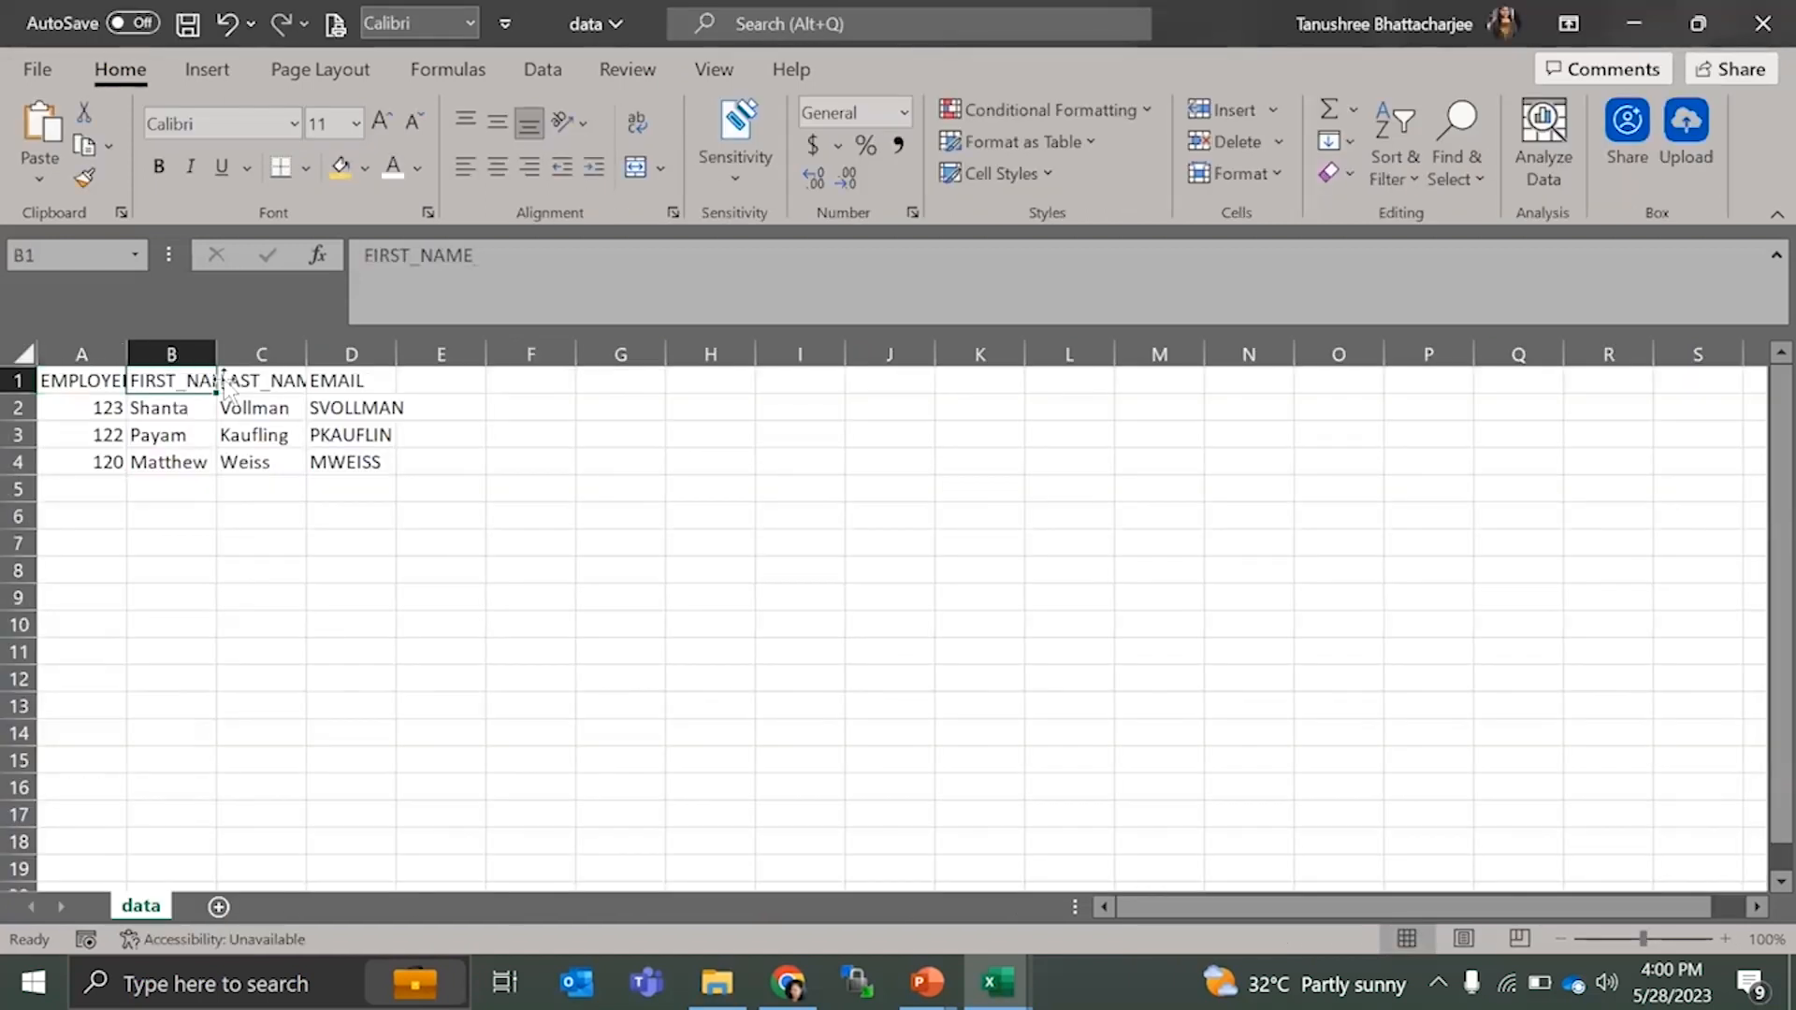
{"action": "left_click", "coordinate": [1763, 26]}
- Open data.csv in Notepad and delete the gap before LAST_NAME in the header line
{"action": "key", "text": "alt+Tab"}
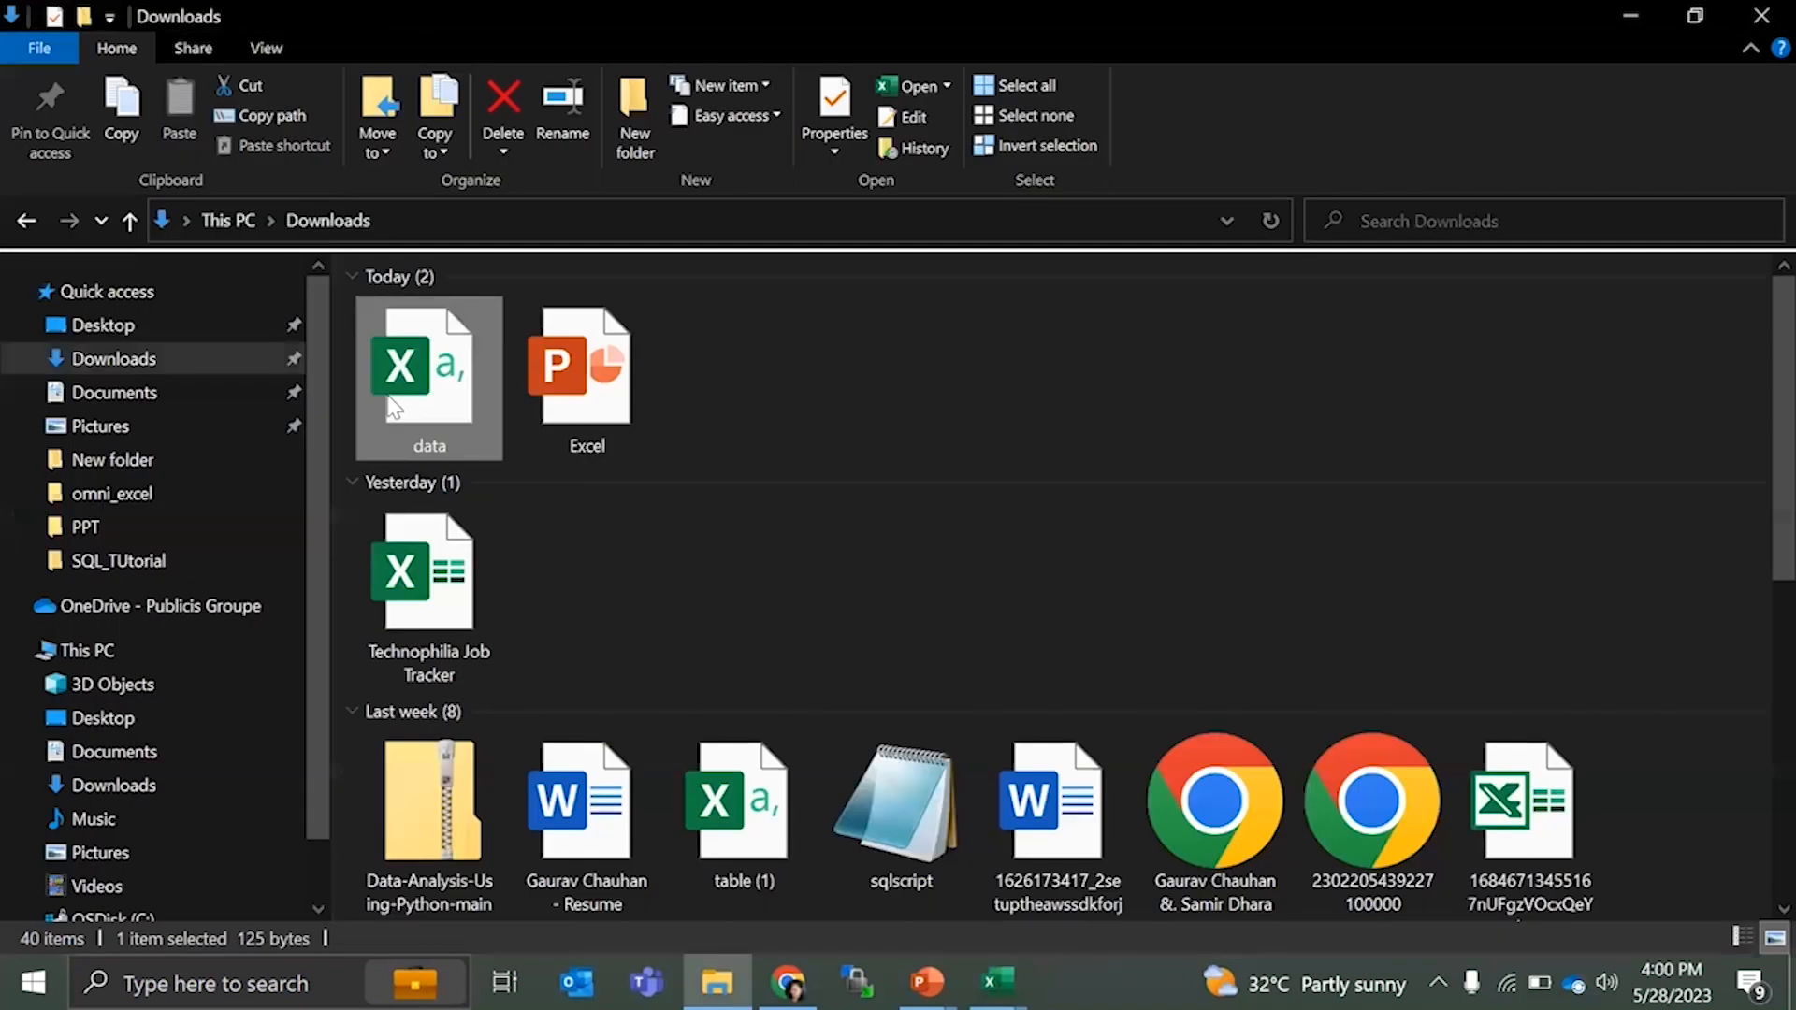
{"action": "right_click", "coordinate": [393, 408]}
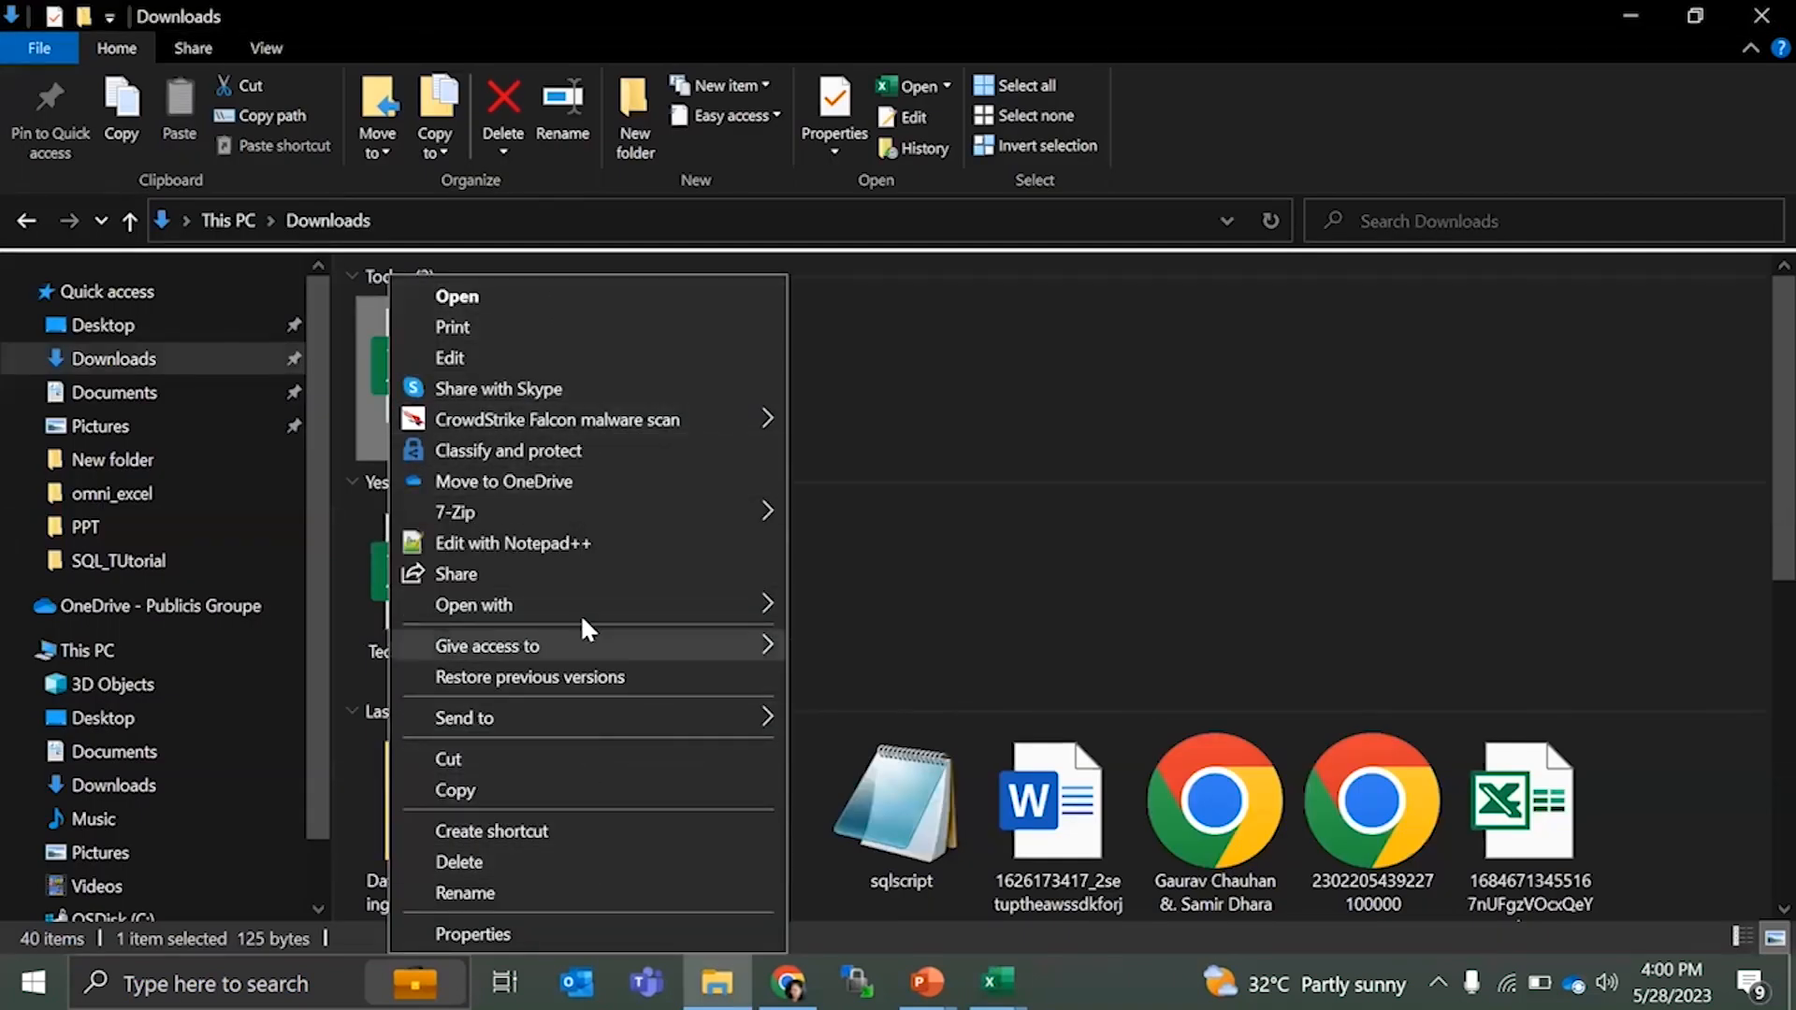
{"action": "mouse_move", "coordinate": [658, 613]}
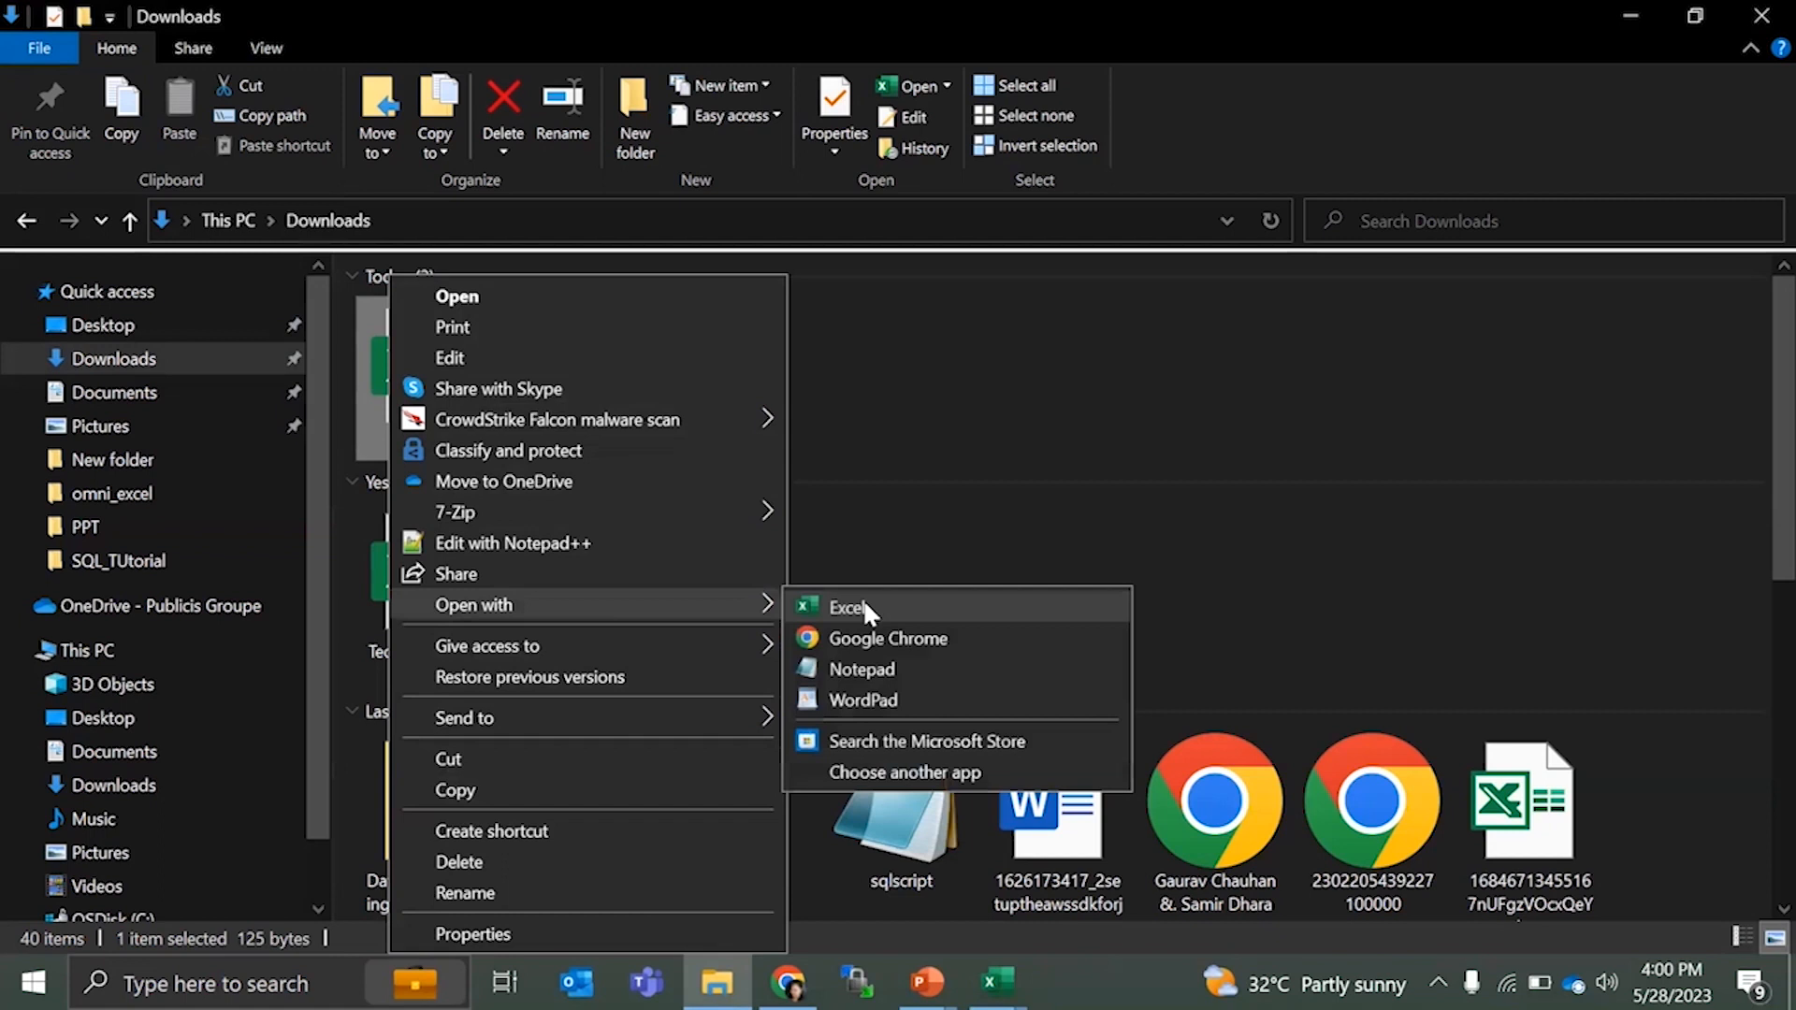
{"action": "left_click", "coordinate": [867, 666]}
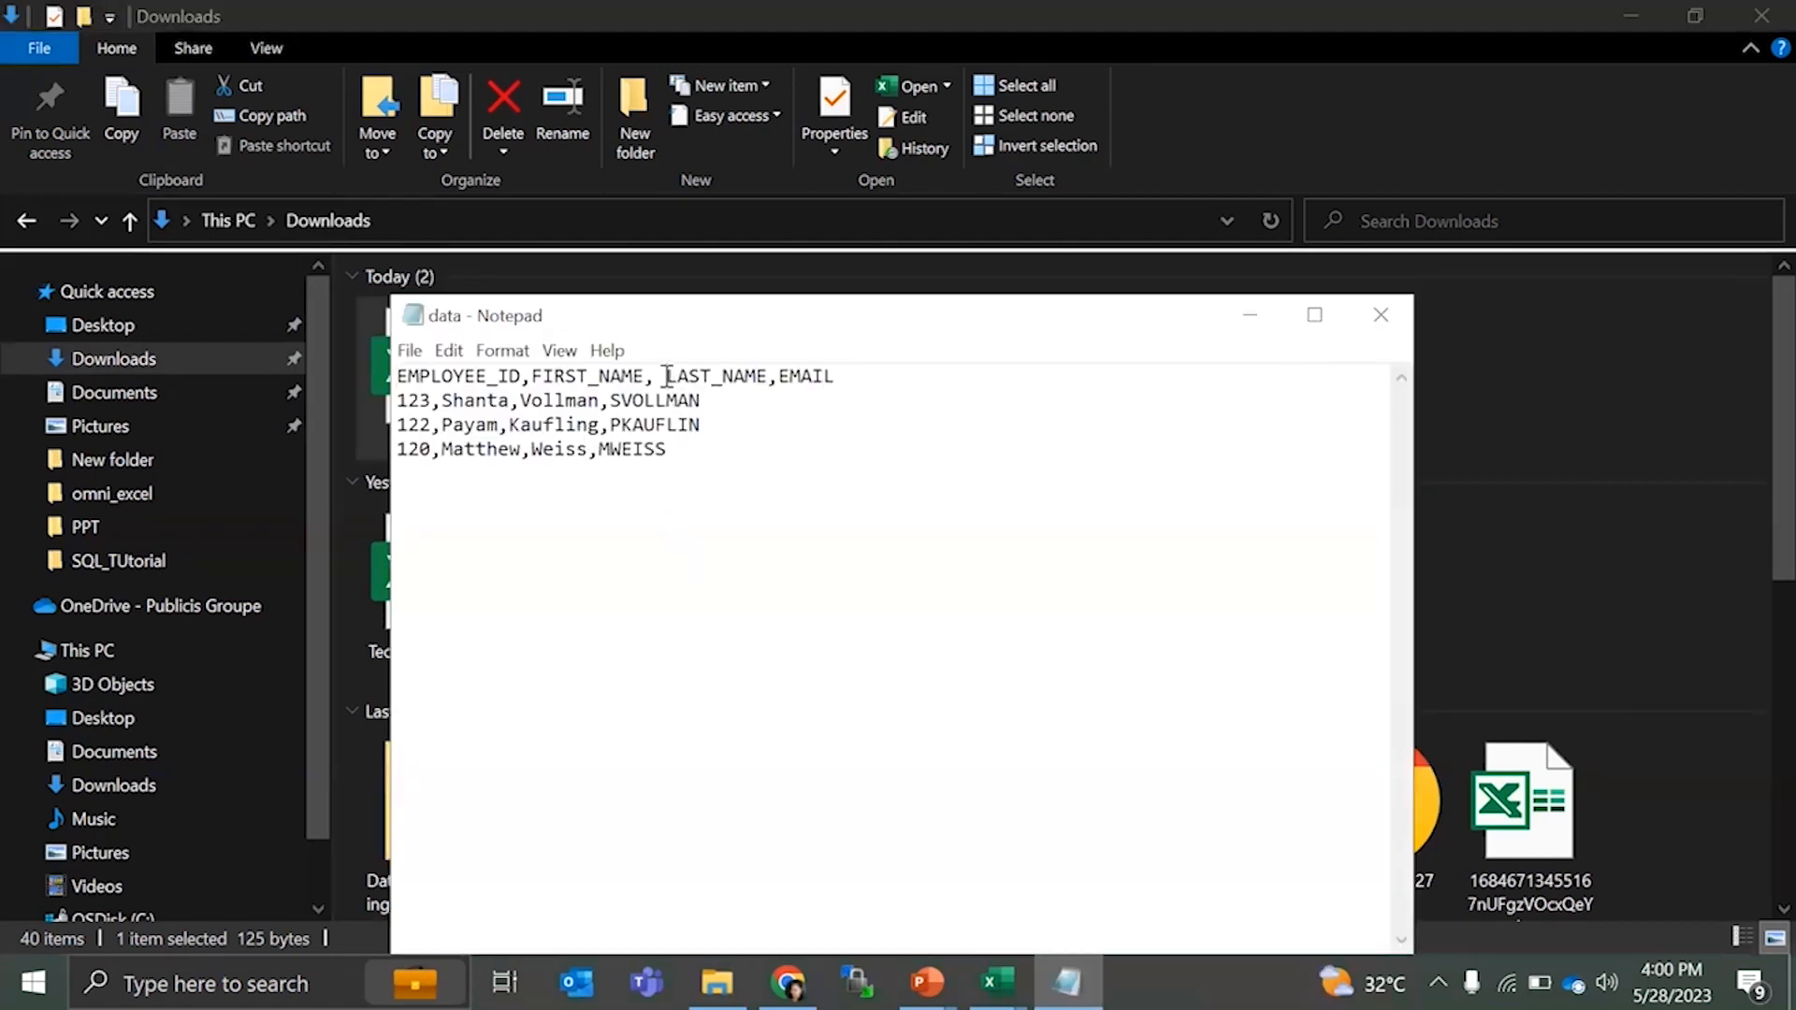
{"action": "key", "text": "BackSpace"}
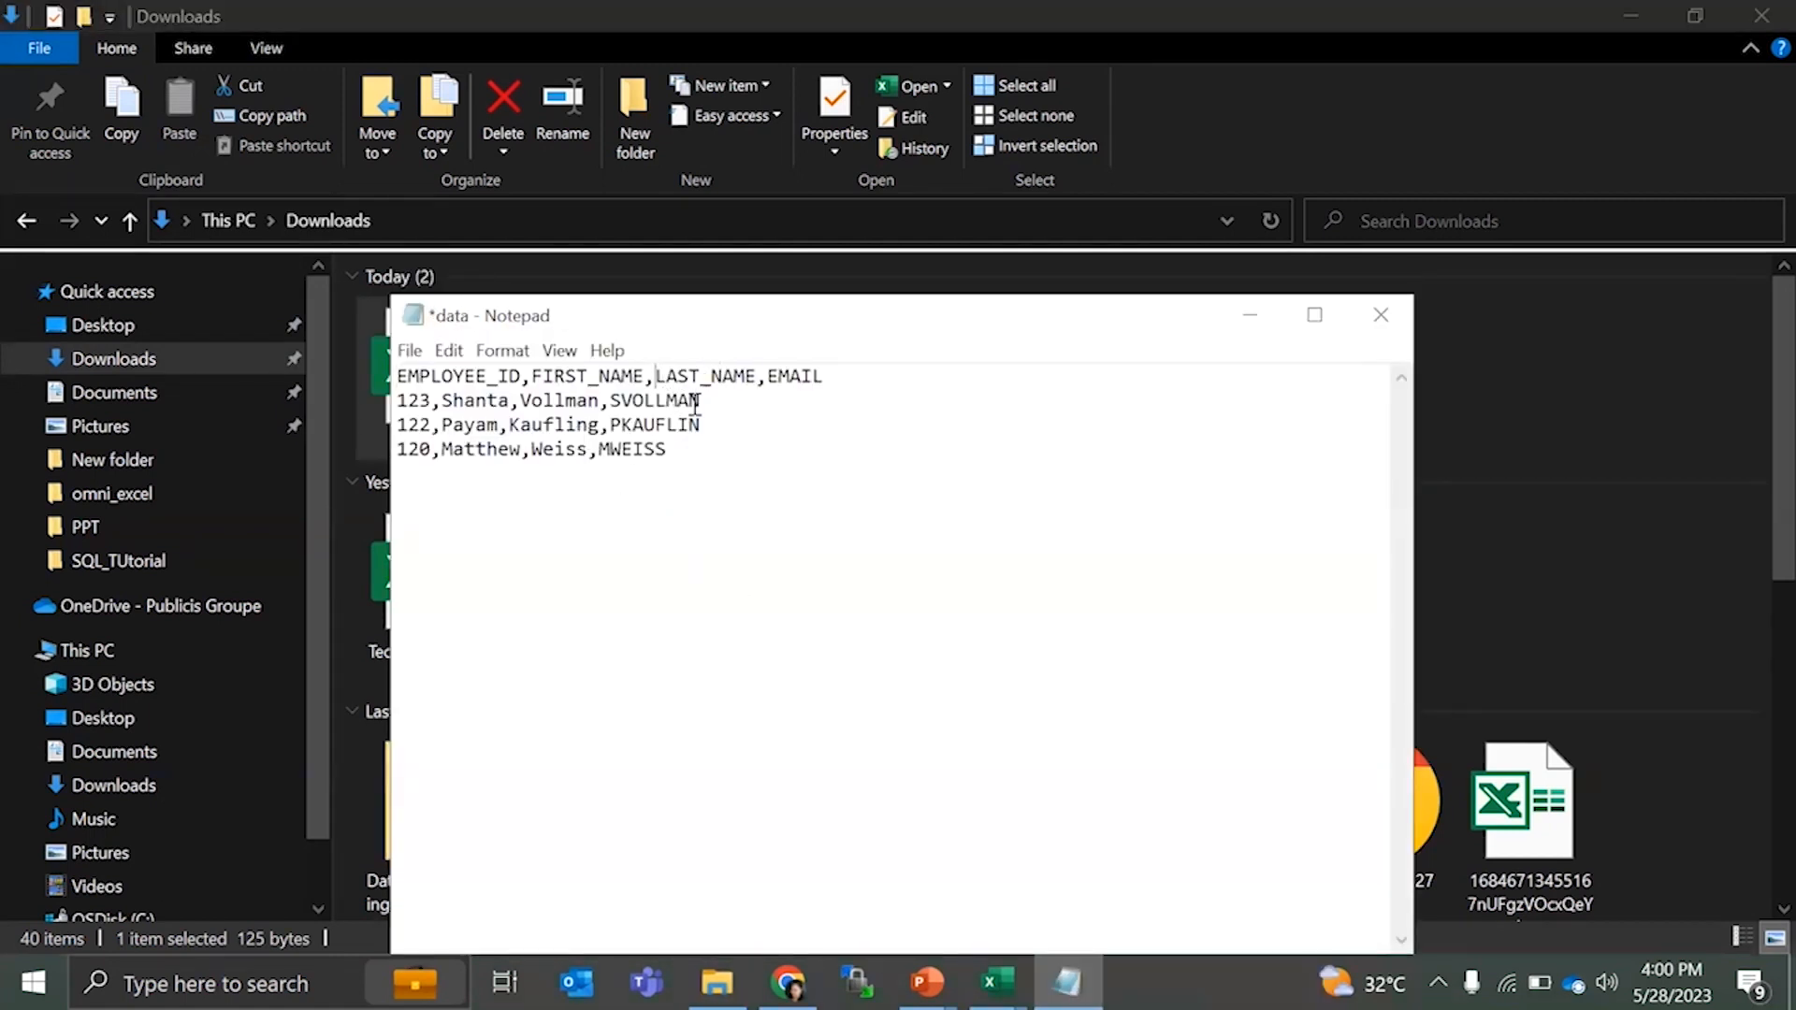
- Copy all the corrected text into Sheet6 of HR_Database at cell A1 and clear the leftover contents of B1:B4
{"action": "left_click_drag", "start_coordinate": [750, 497], "coordinate": [309, 318]}
{"action": "key", "text": "ctrl+c"}
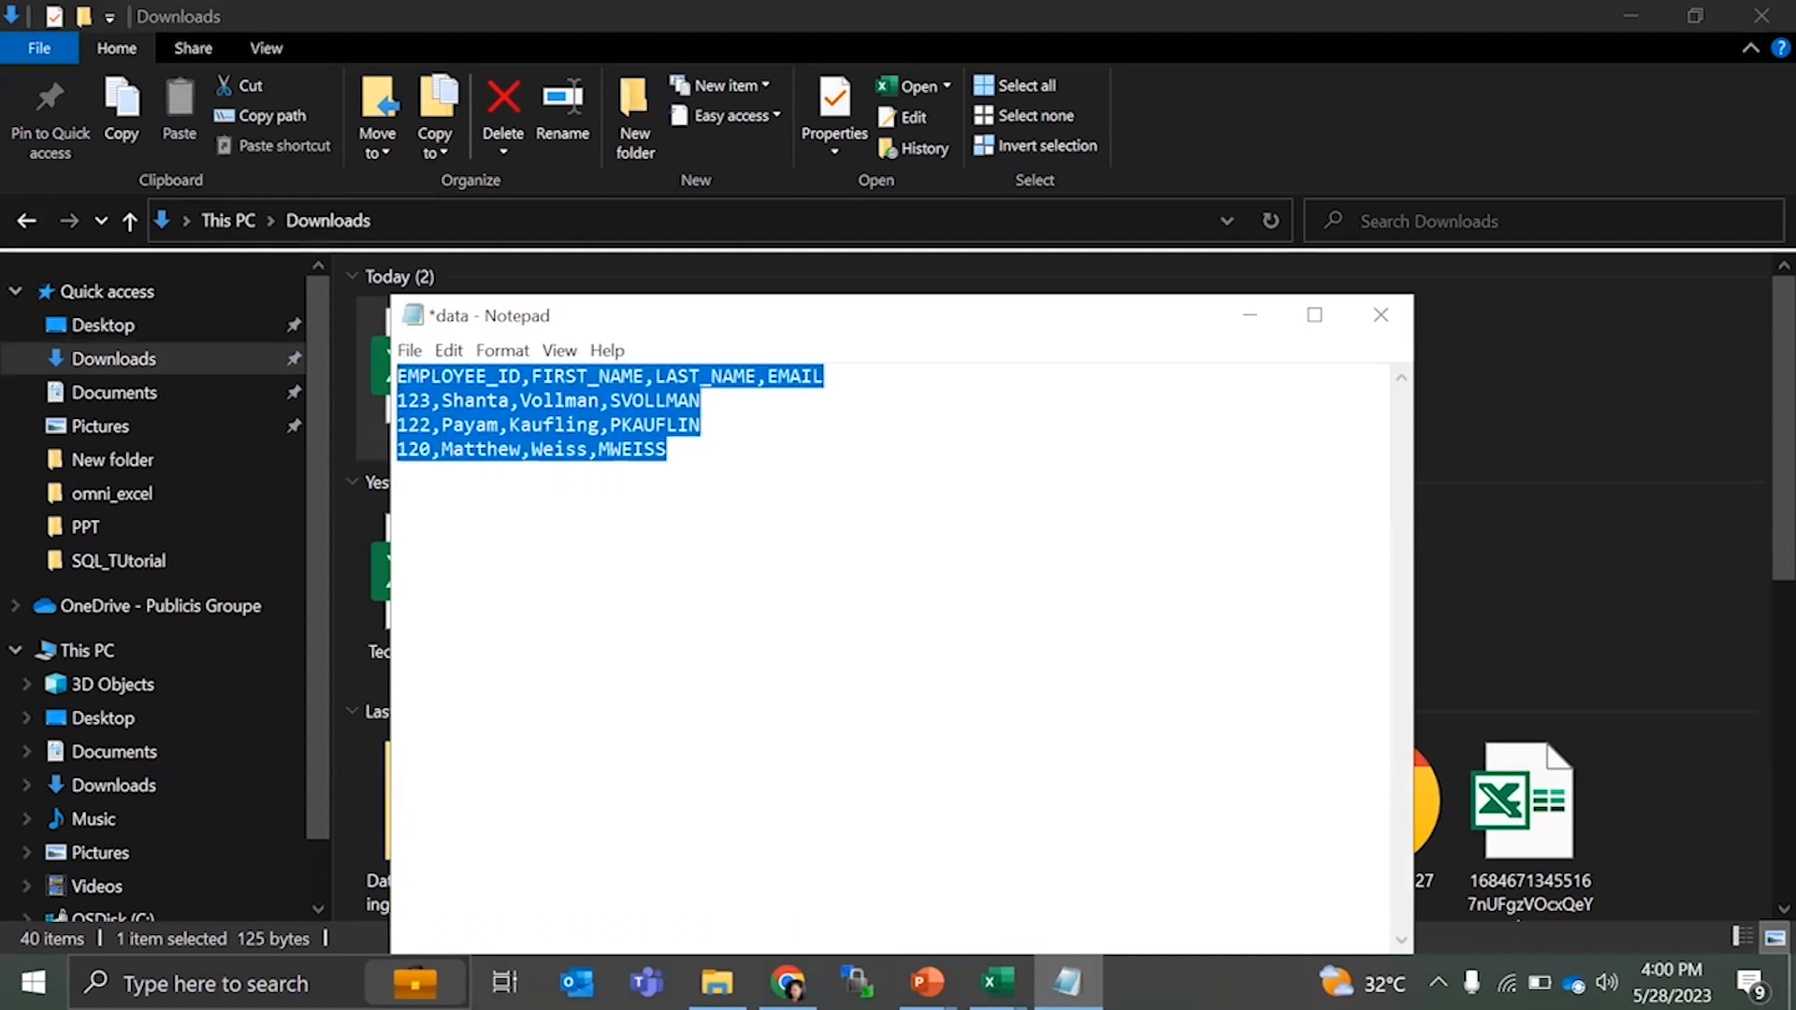
{"action": "left_click", "coordinate": [998, 983]}
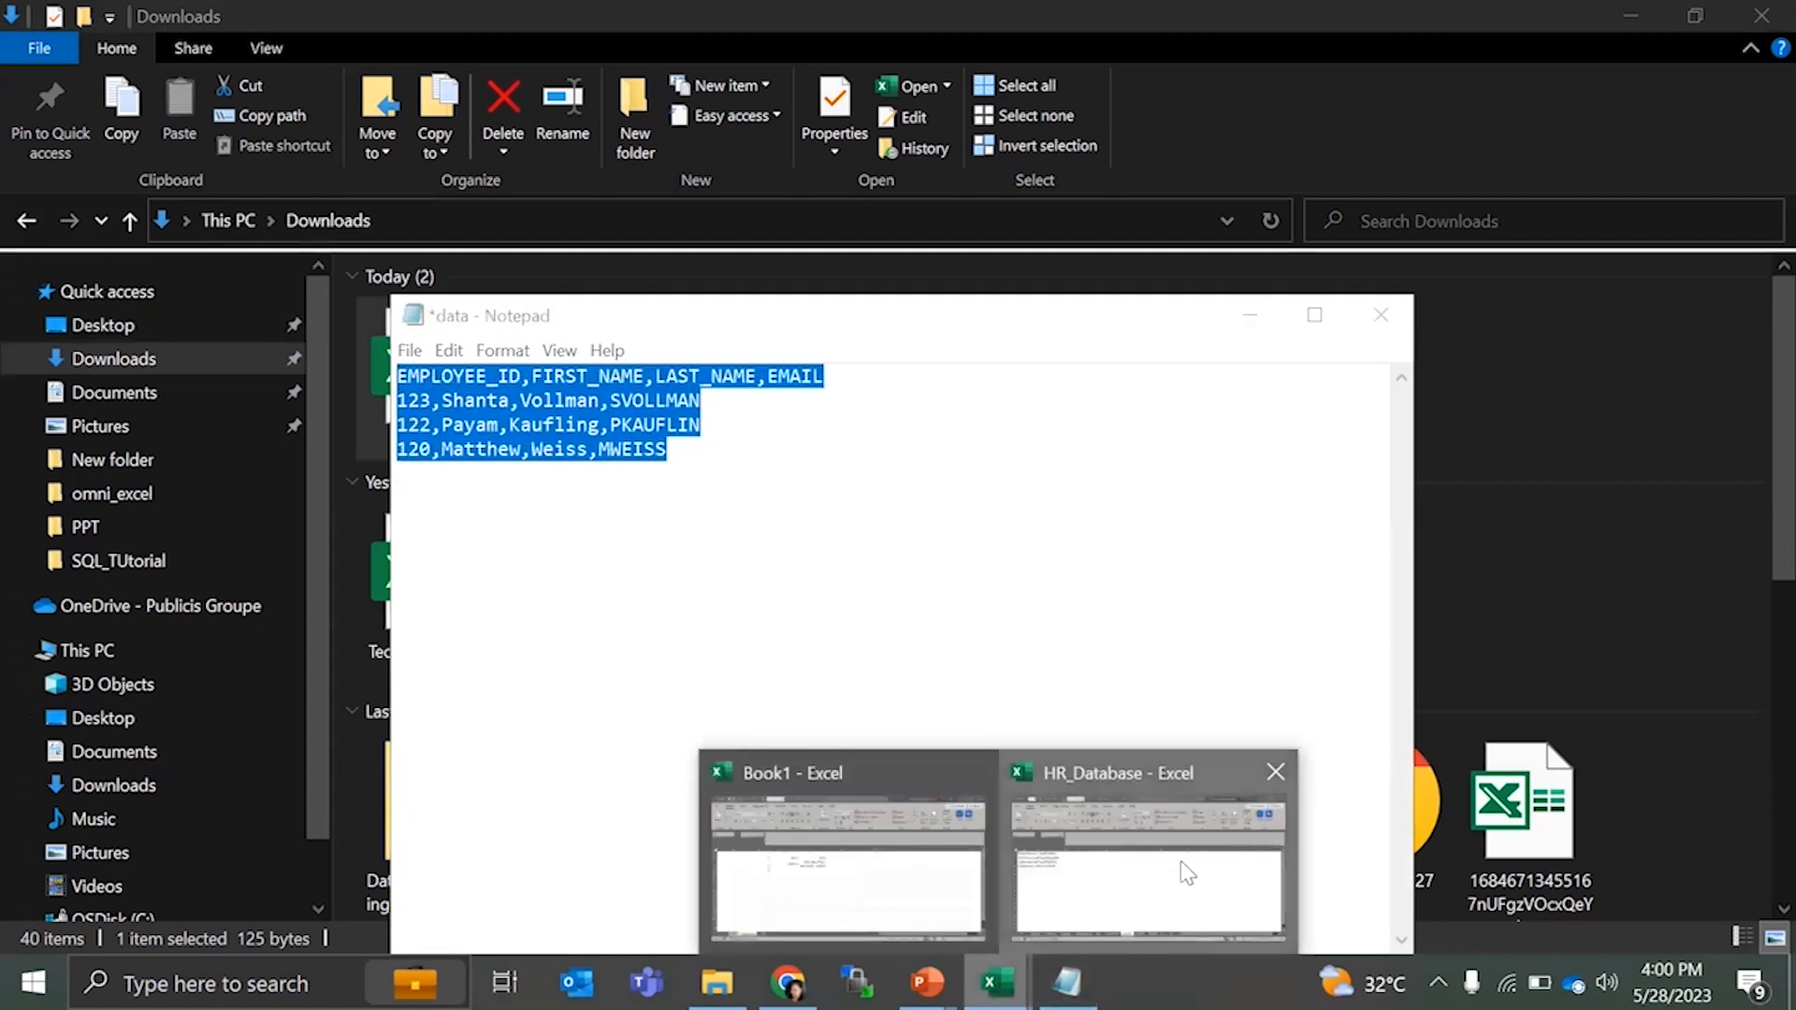
{"action": "left_click", "coordinate": [1196, 858]}
{"action": "key", "text": "ctrl+v"}
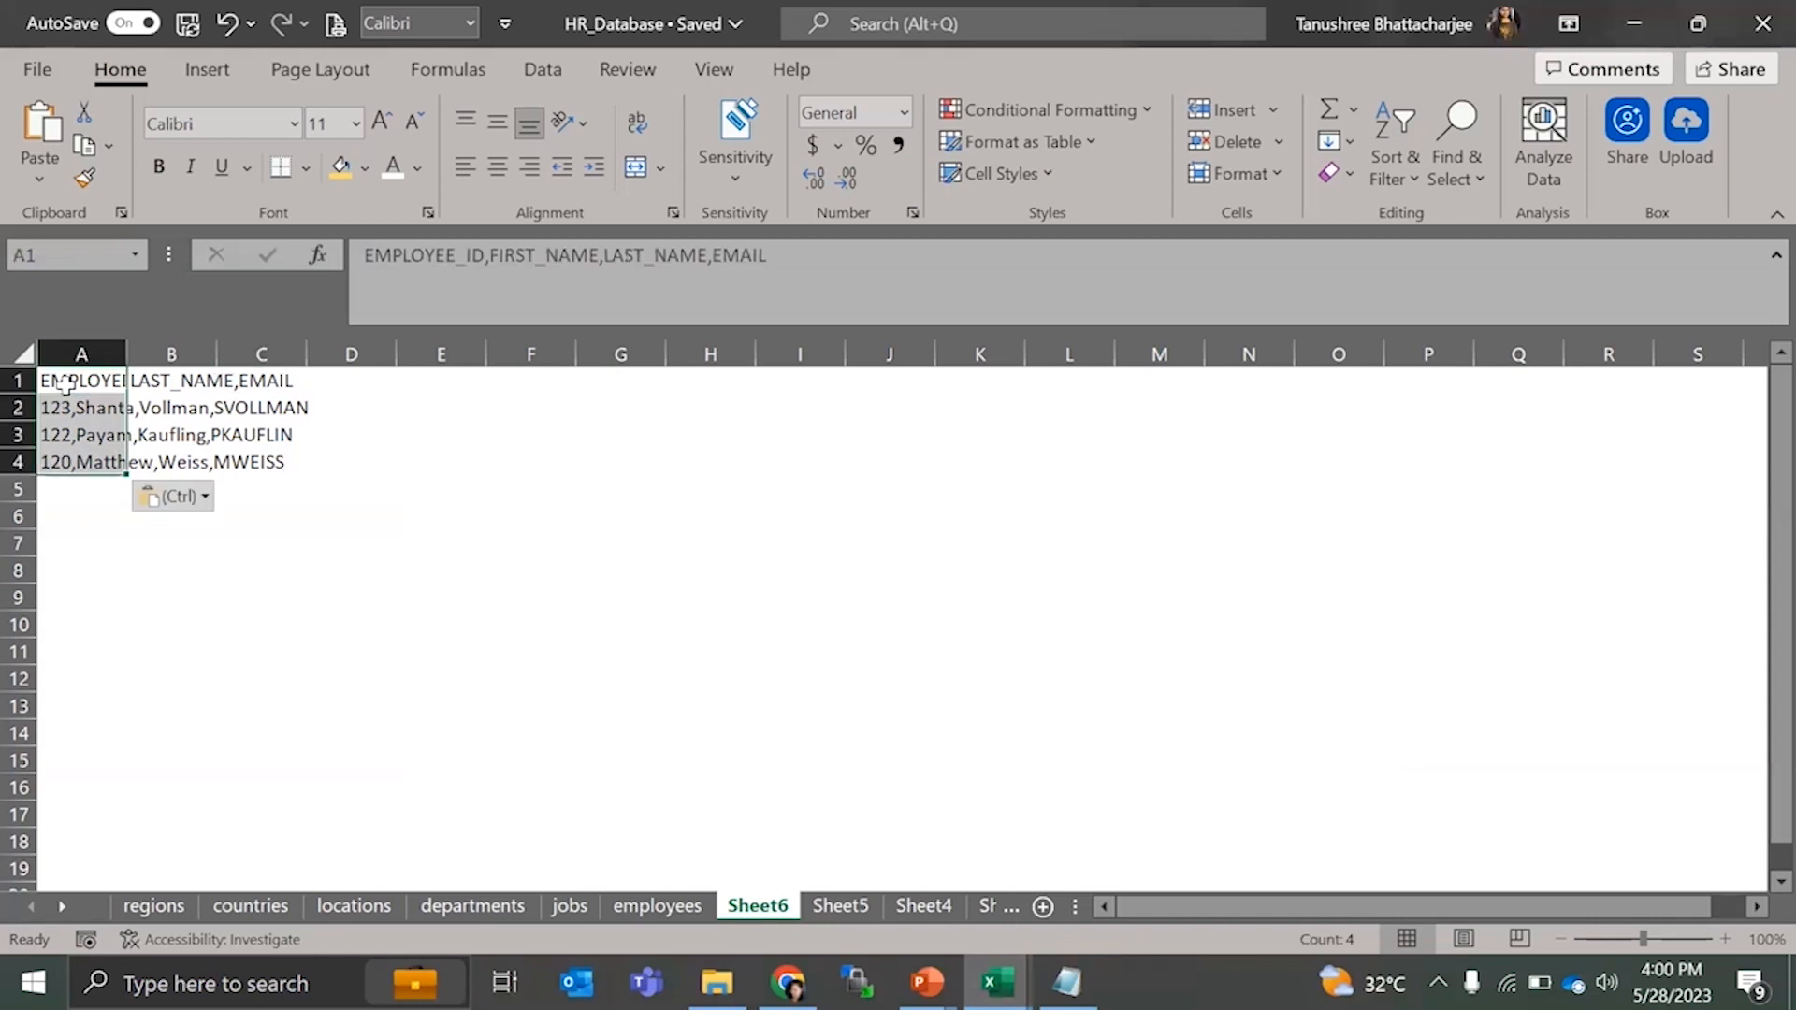
{"action": "left_click_drag", "start_coordinate": [157, 378], "coordinate": [200, 468]}
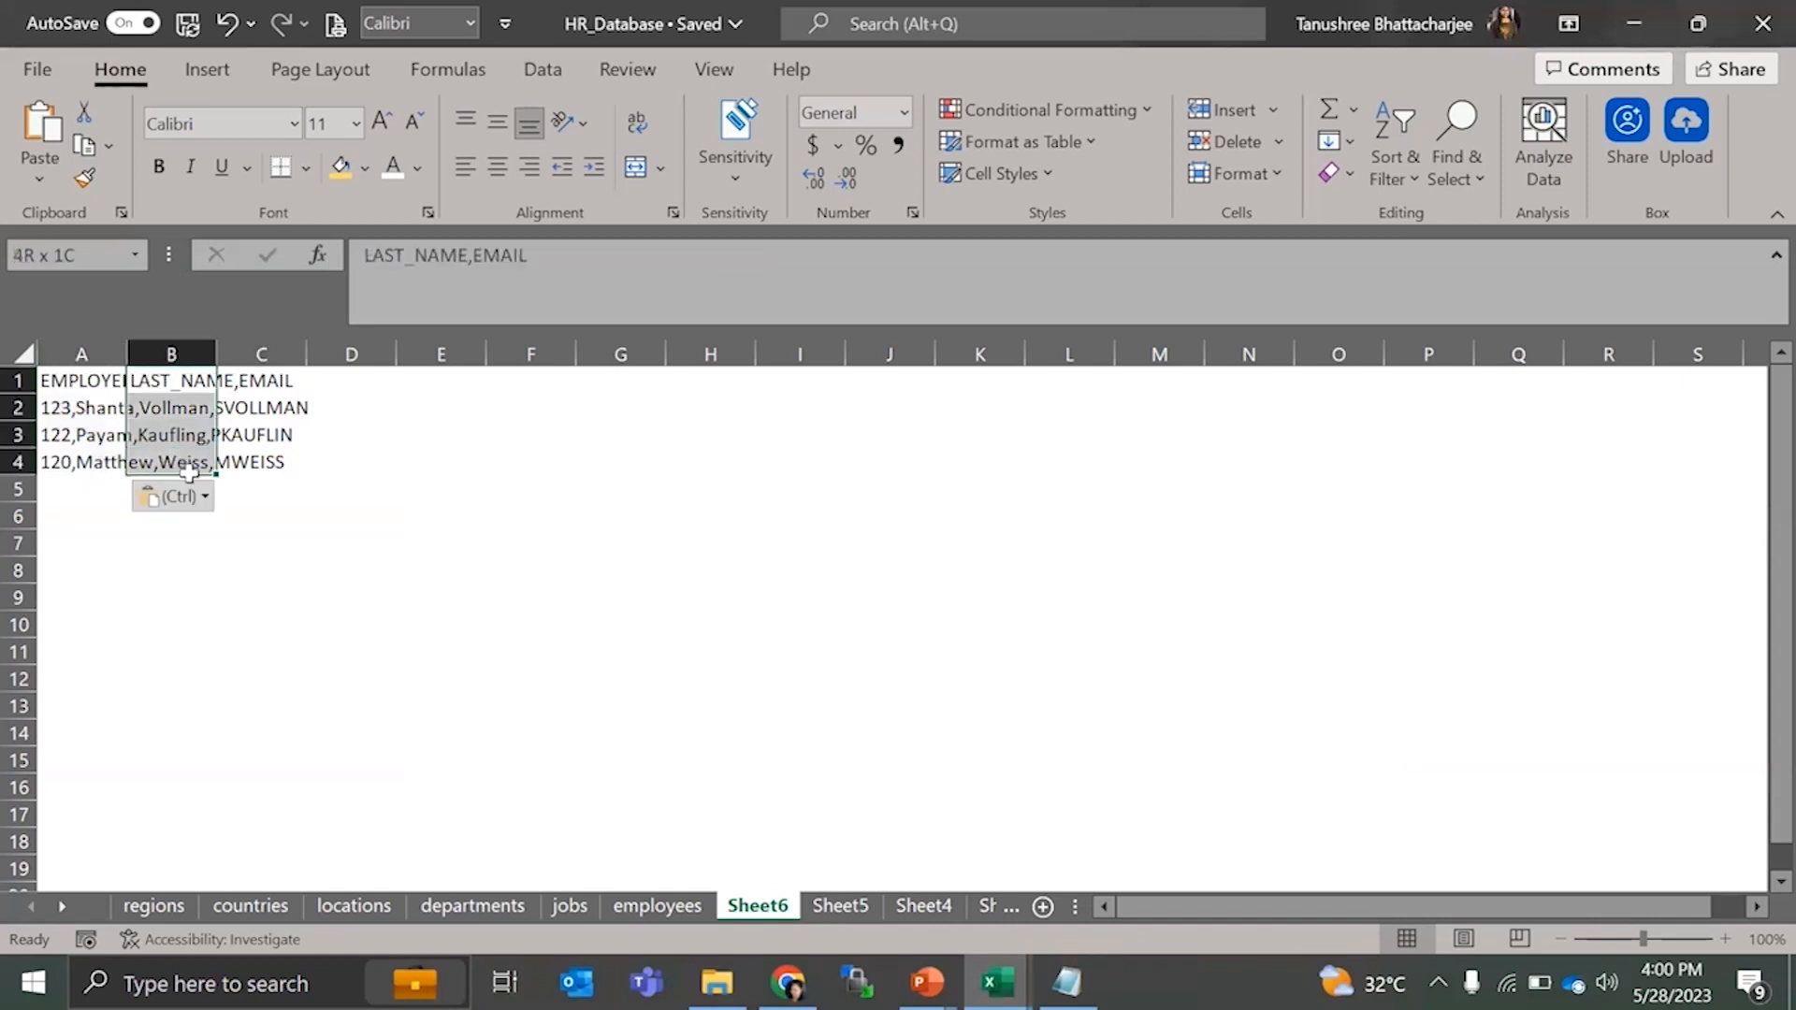
{"action": "left_click", "coordinate": [309, 411]}
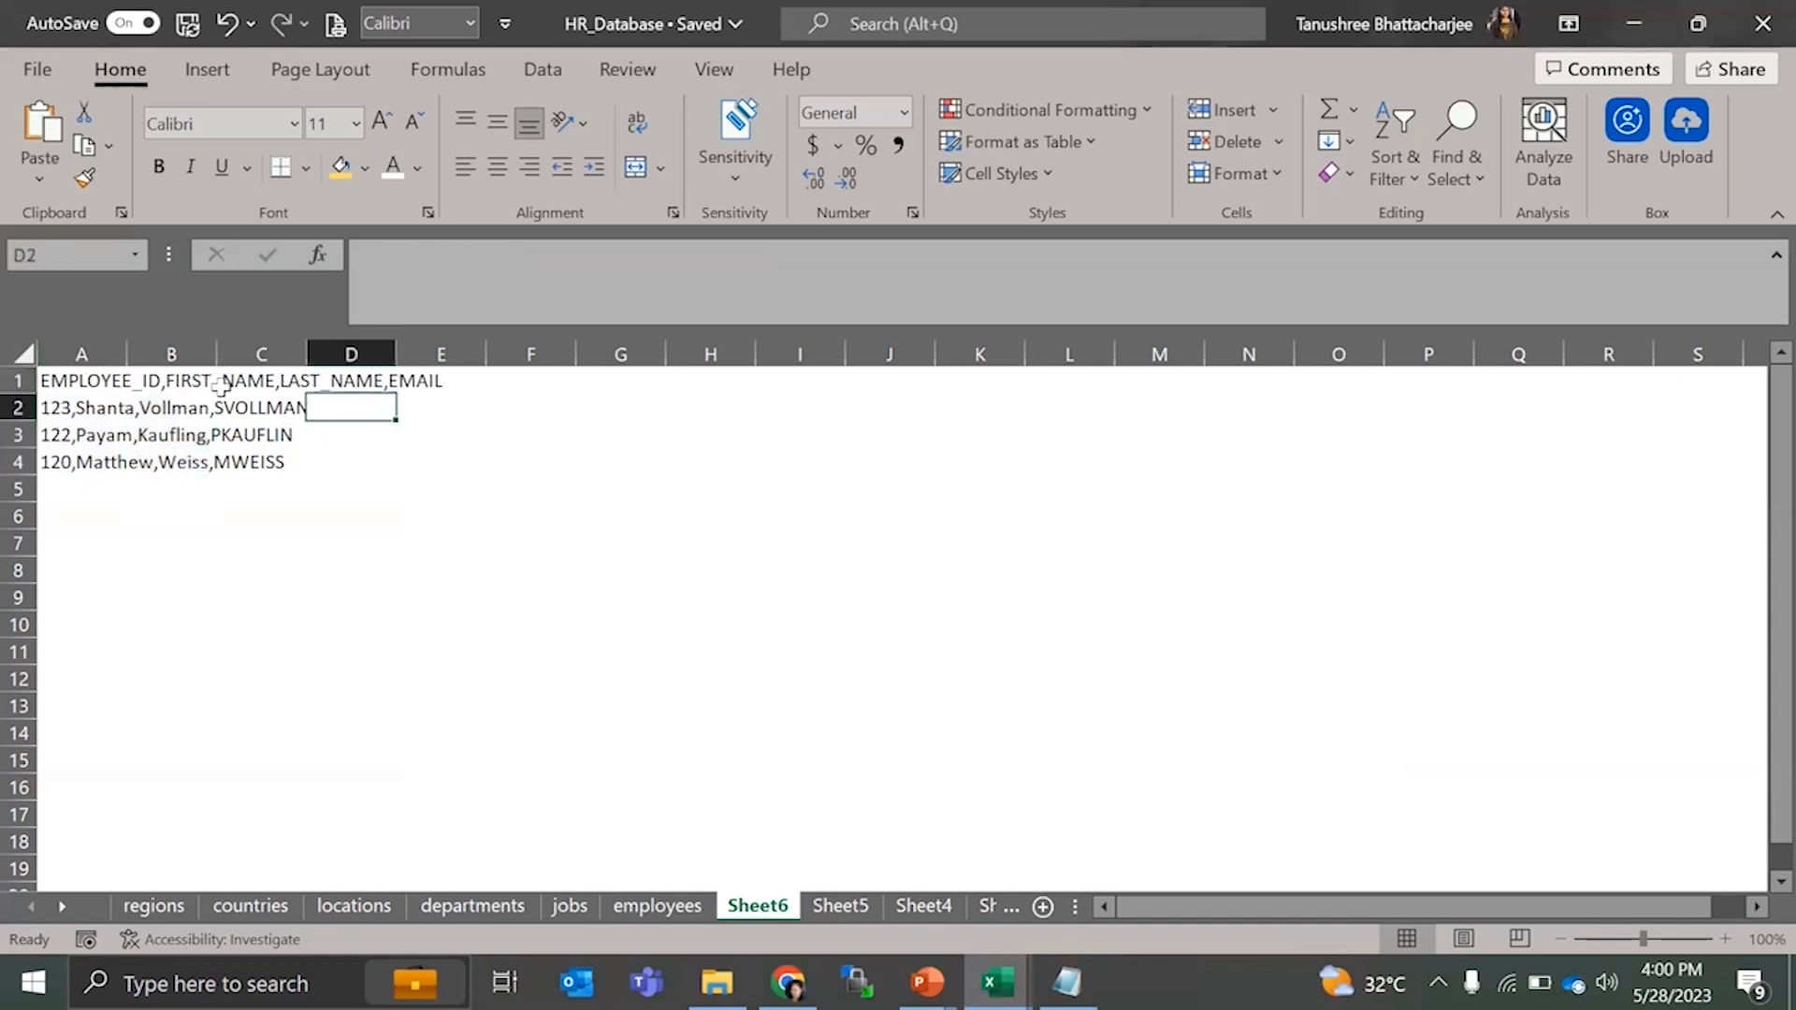
- Check the pasted rows in column A, select A1:A4 and open the Text to Columns wizard for them
{"action": "left_click", "coordinate": [67, 383]}
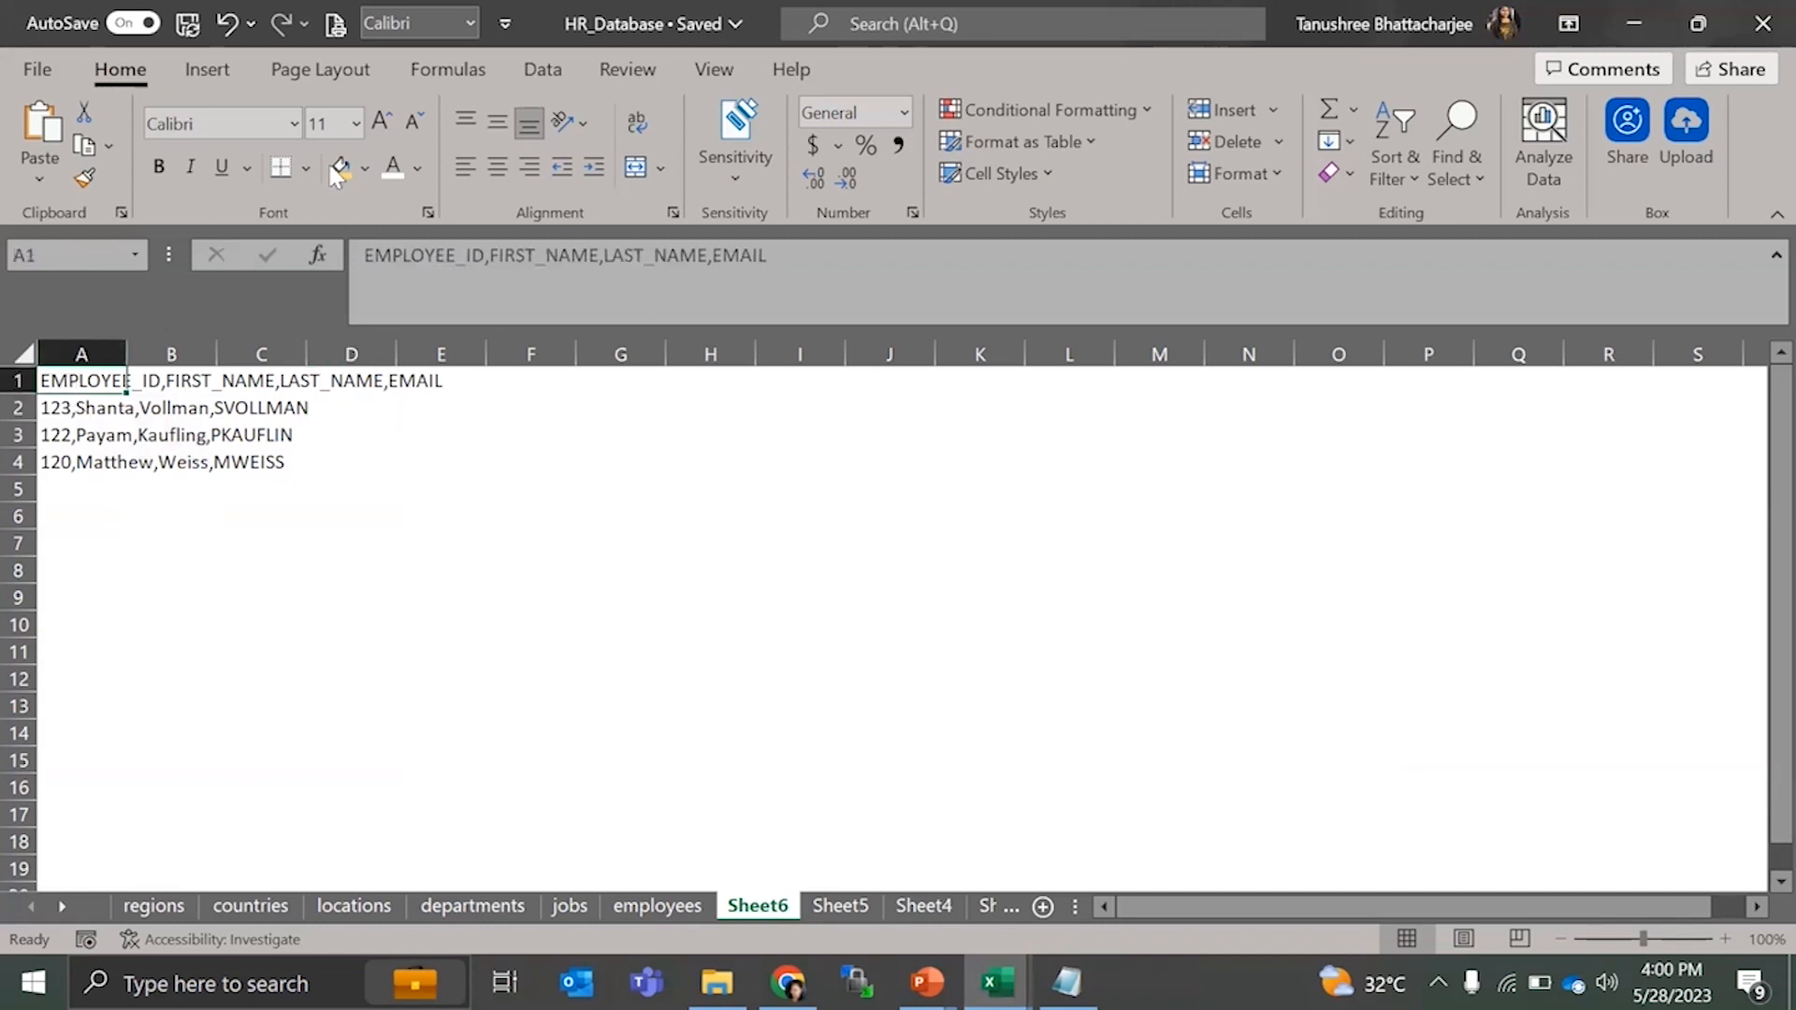
{"action": "left_click", "coordinate": [96, 408]}
{"action": "left_click", "coordinate": [75, 436]}
{"action": "left_click", "coordinate": [73, 462]}
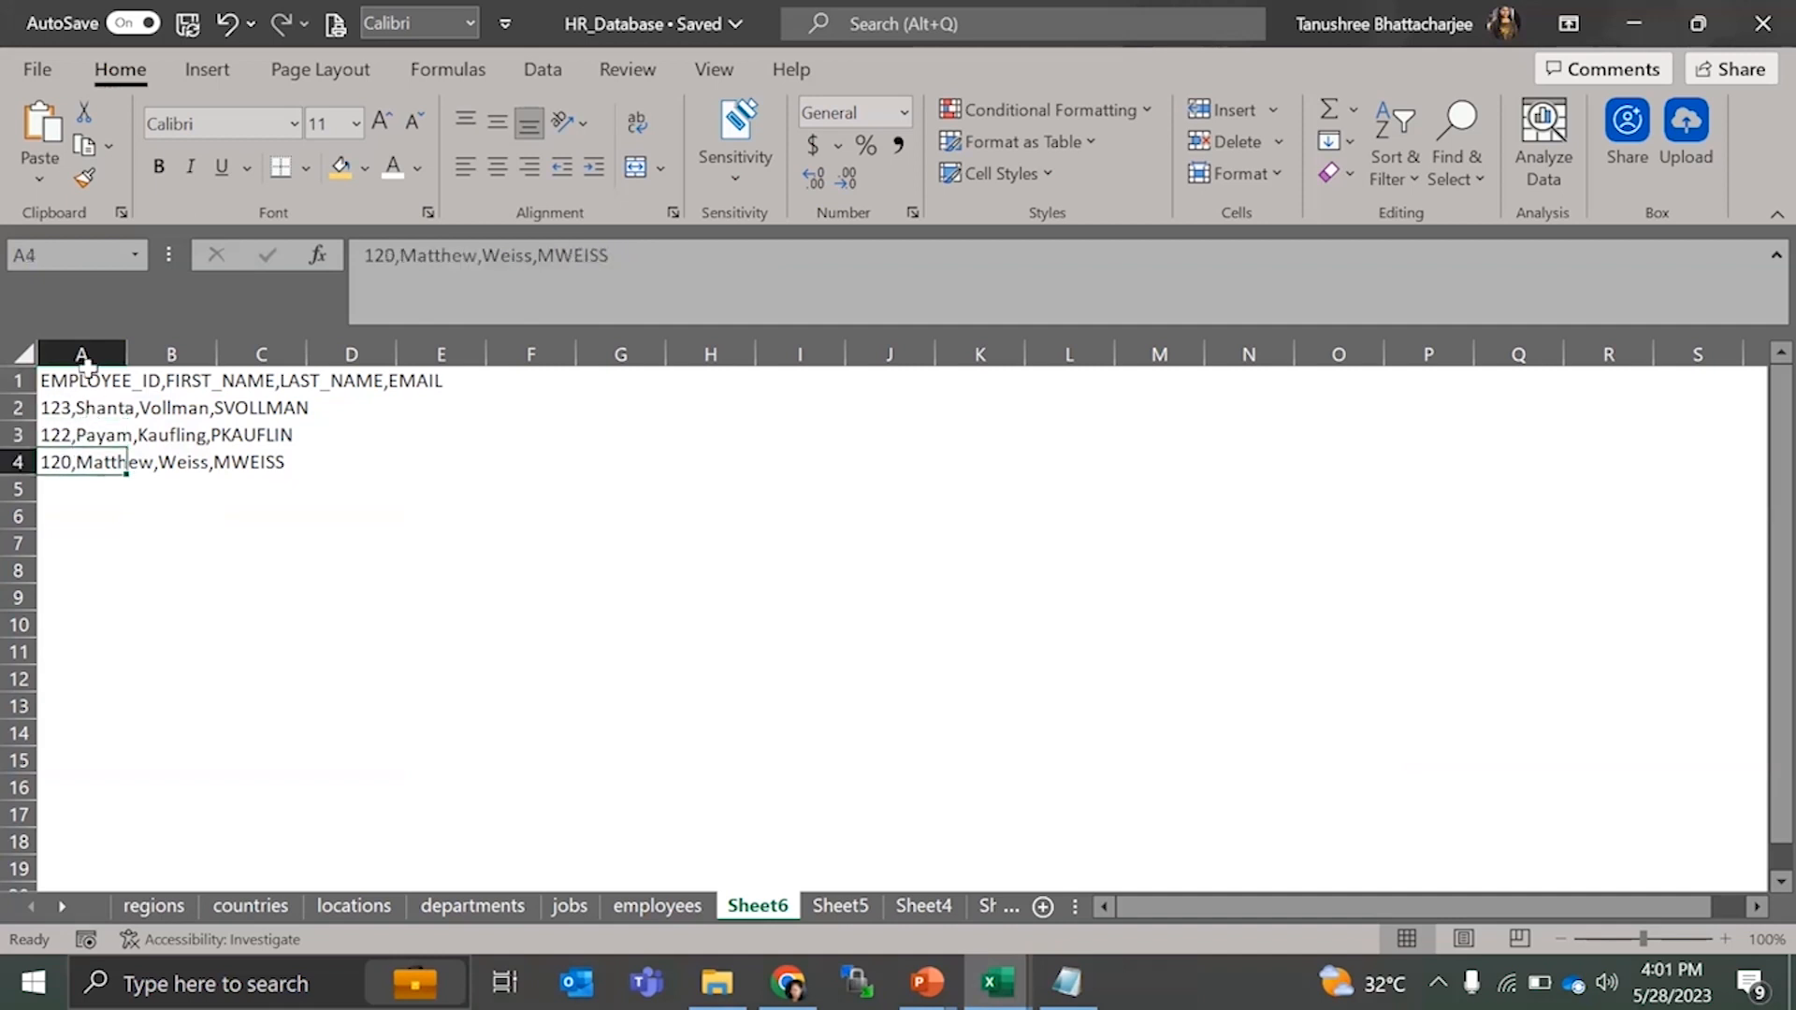
{"action": "left_click_drag", "start_coordinate": [81, 382], "coordinate": [93, 470]}
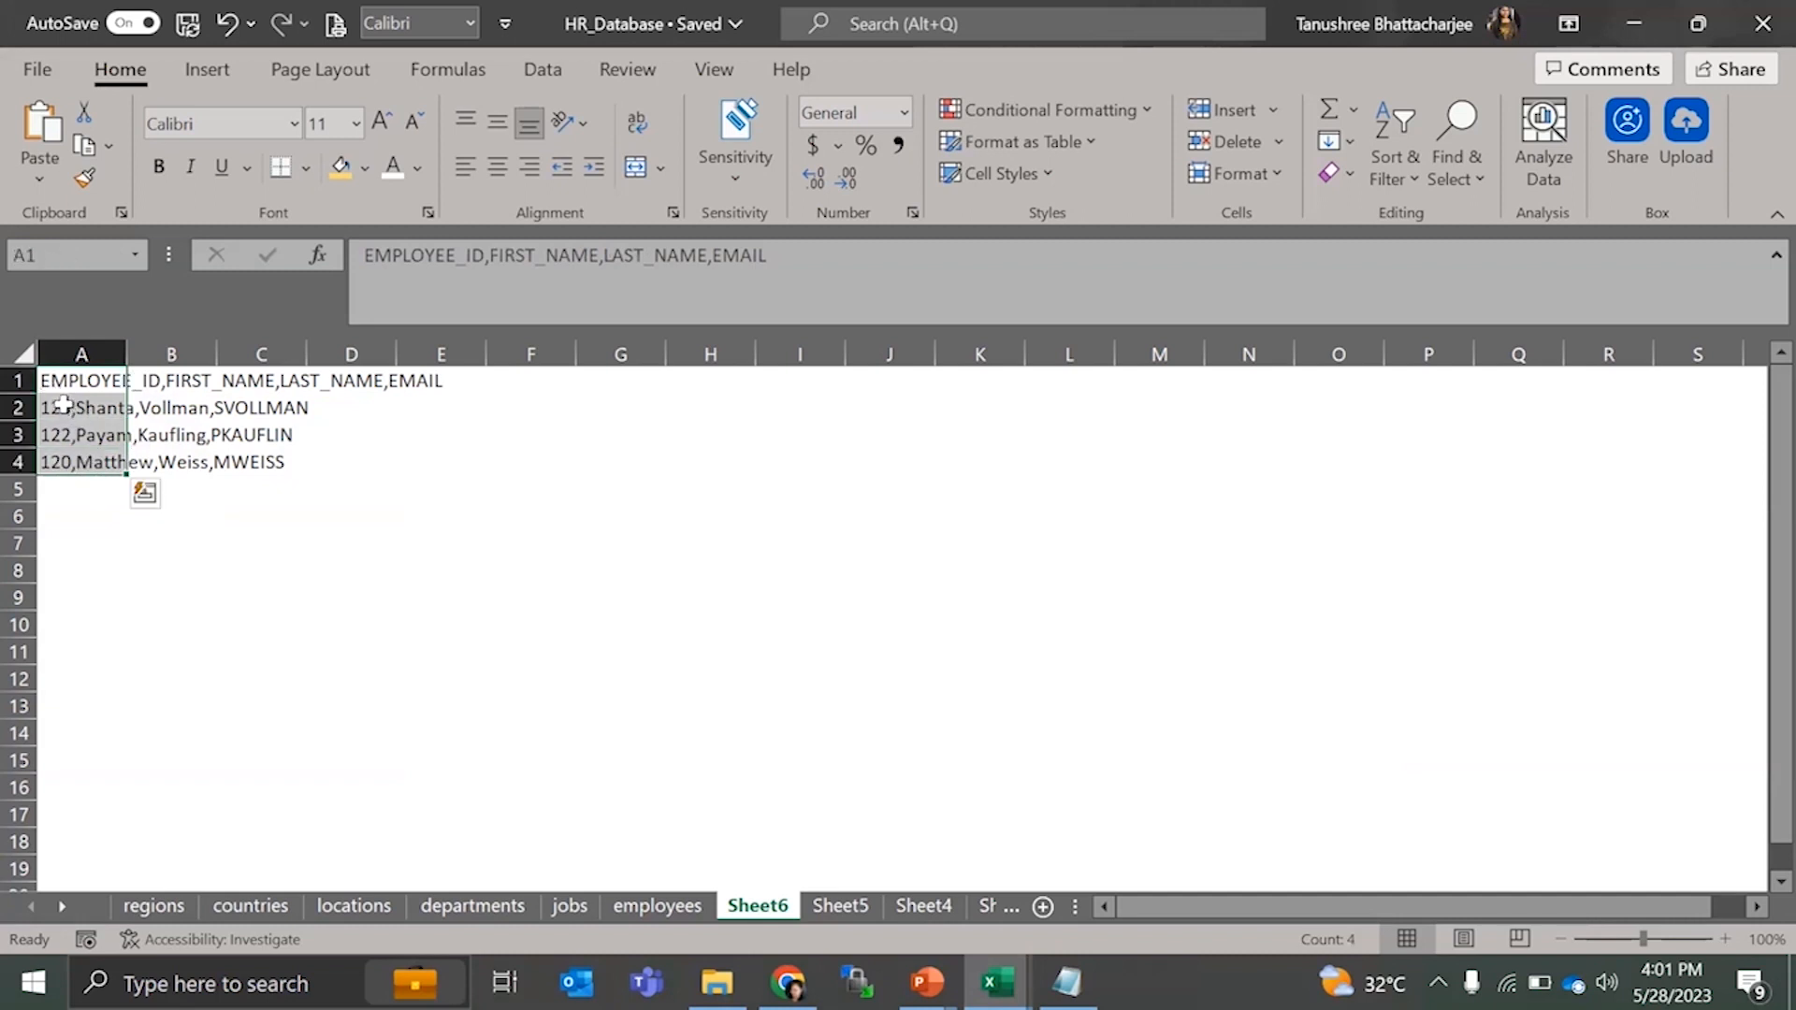
{"action": "left_click", "coordinate": [559, 73]}
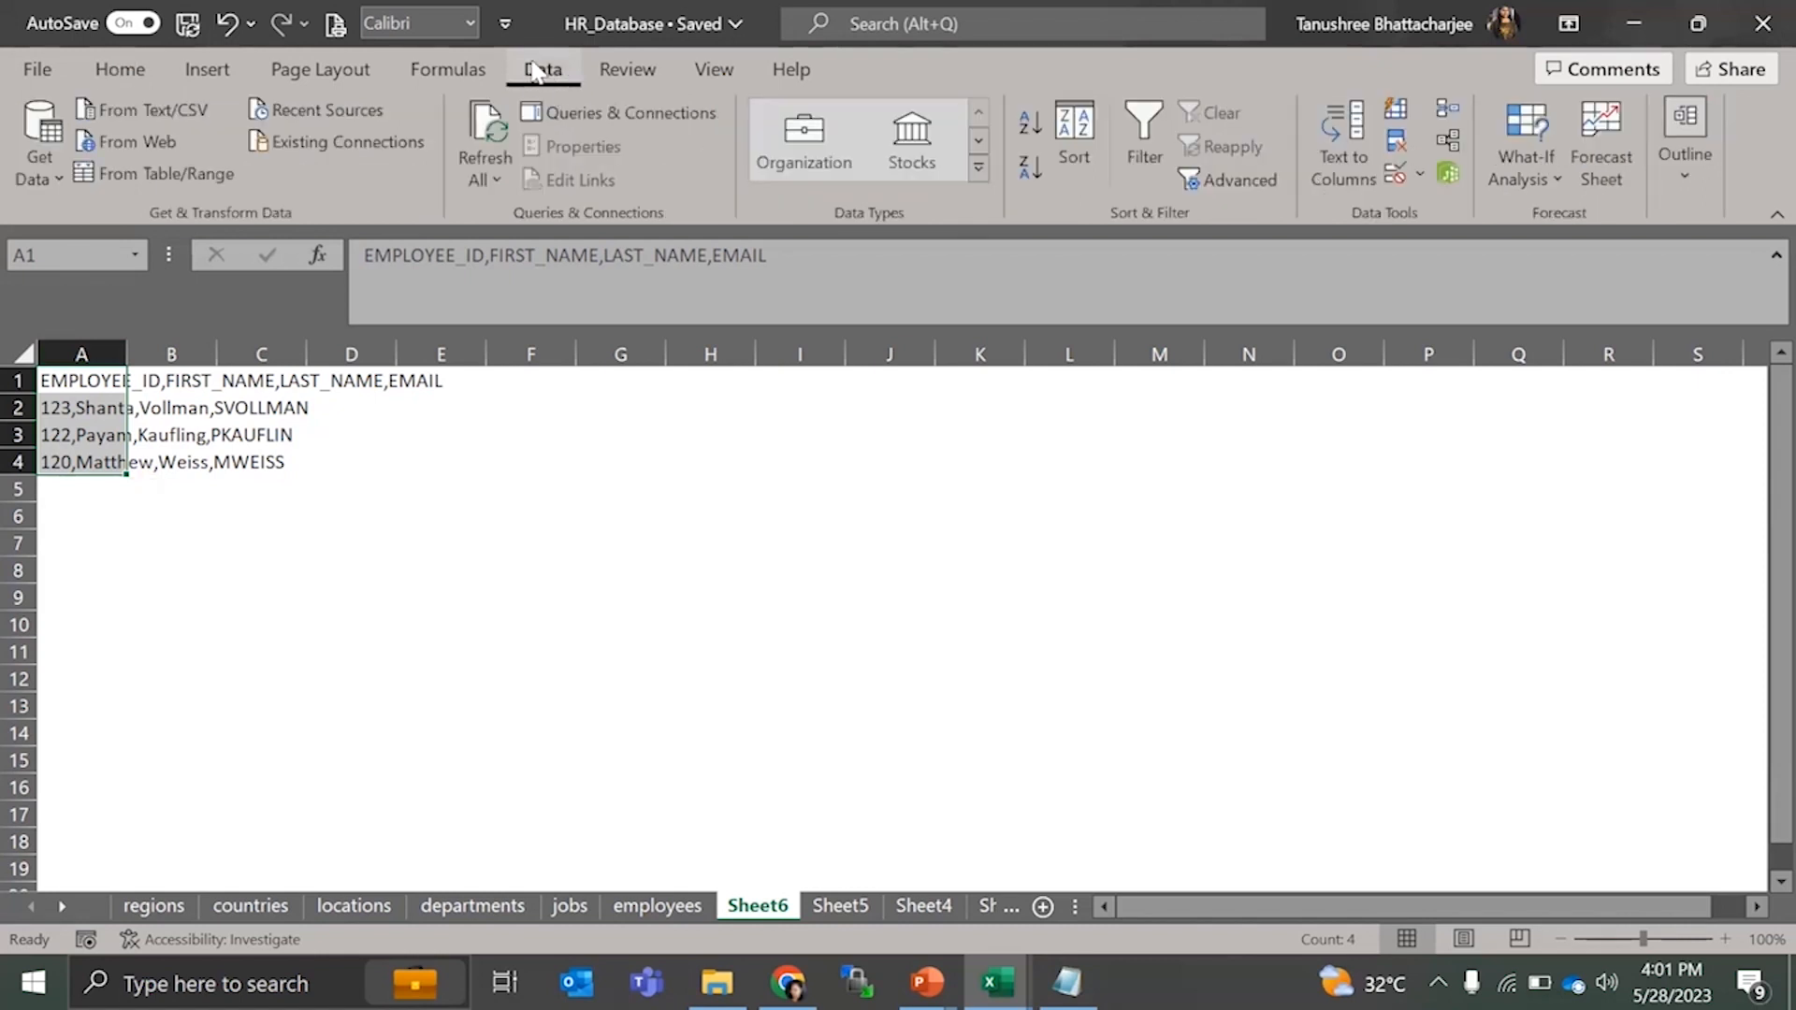
{"action": "left_click", "coordinate": [1347, 157]}
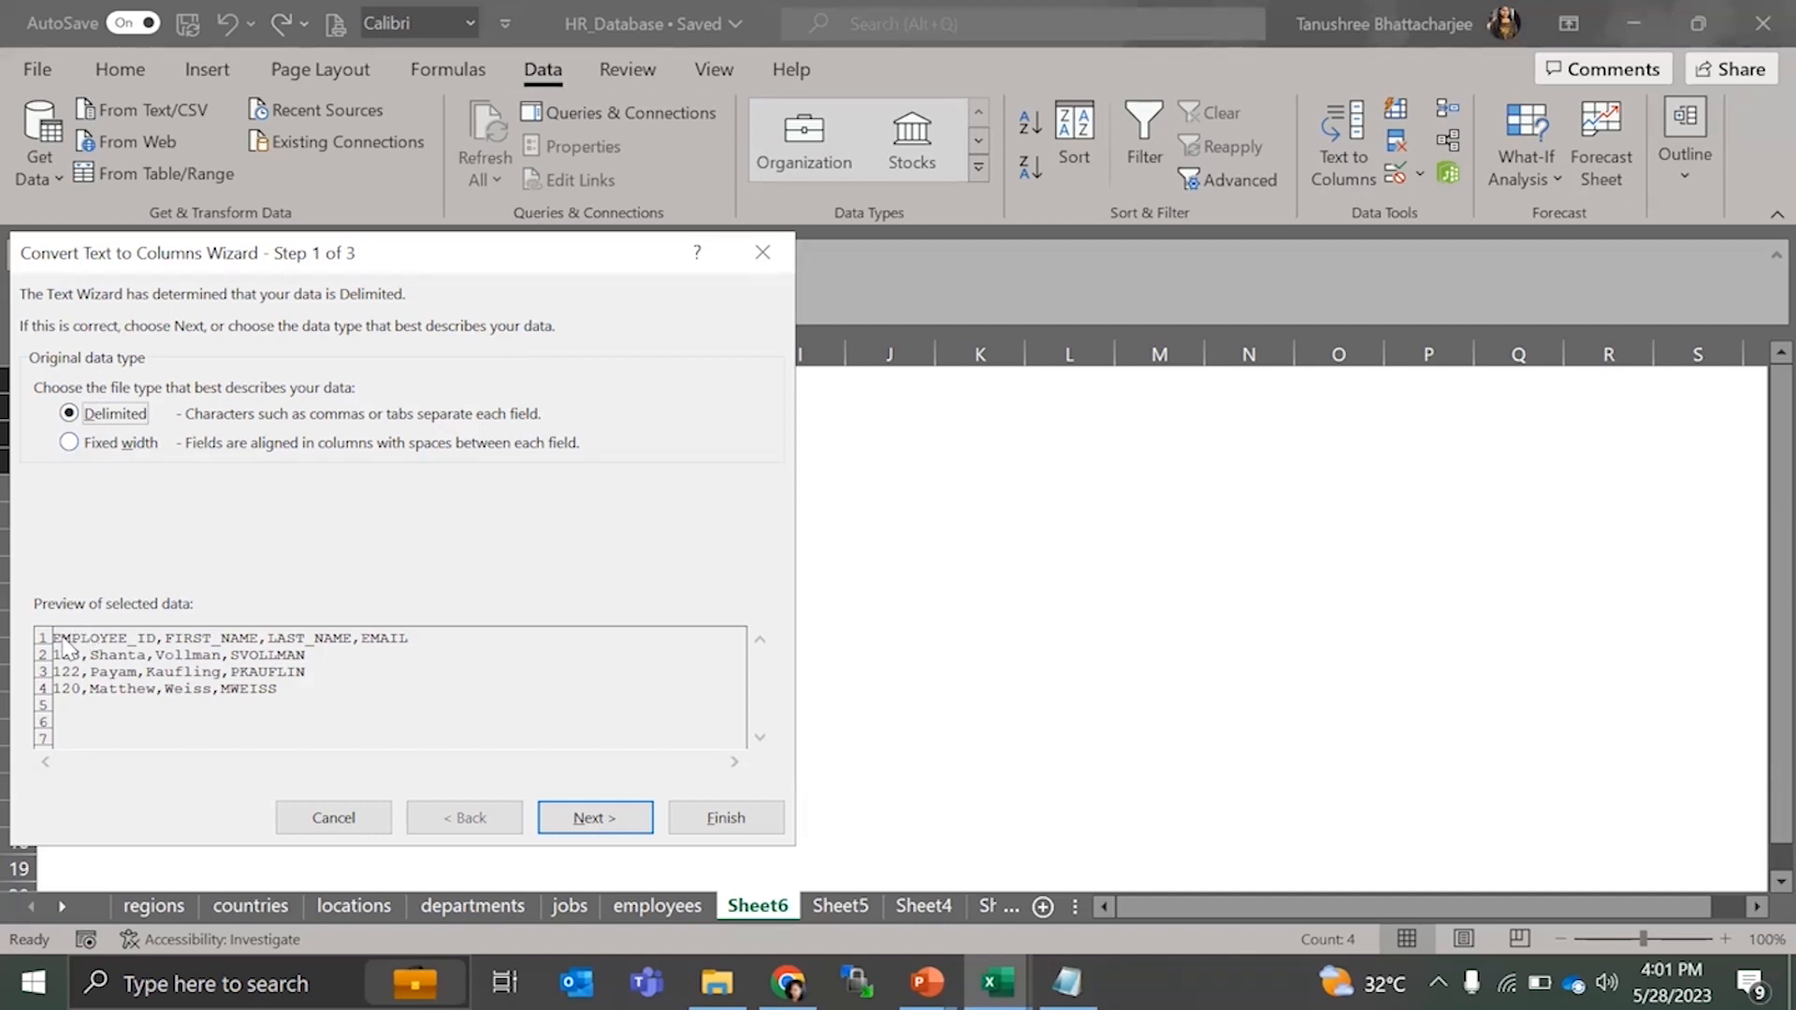
- Try the Fixed width data type with manual column breaks in the preview, and return to the data type choice
{"action": "left_click", "coordinate": [69, 444]}
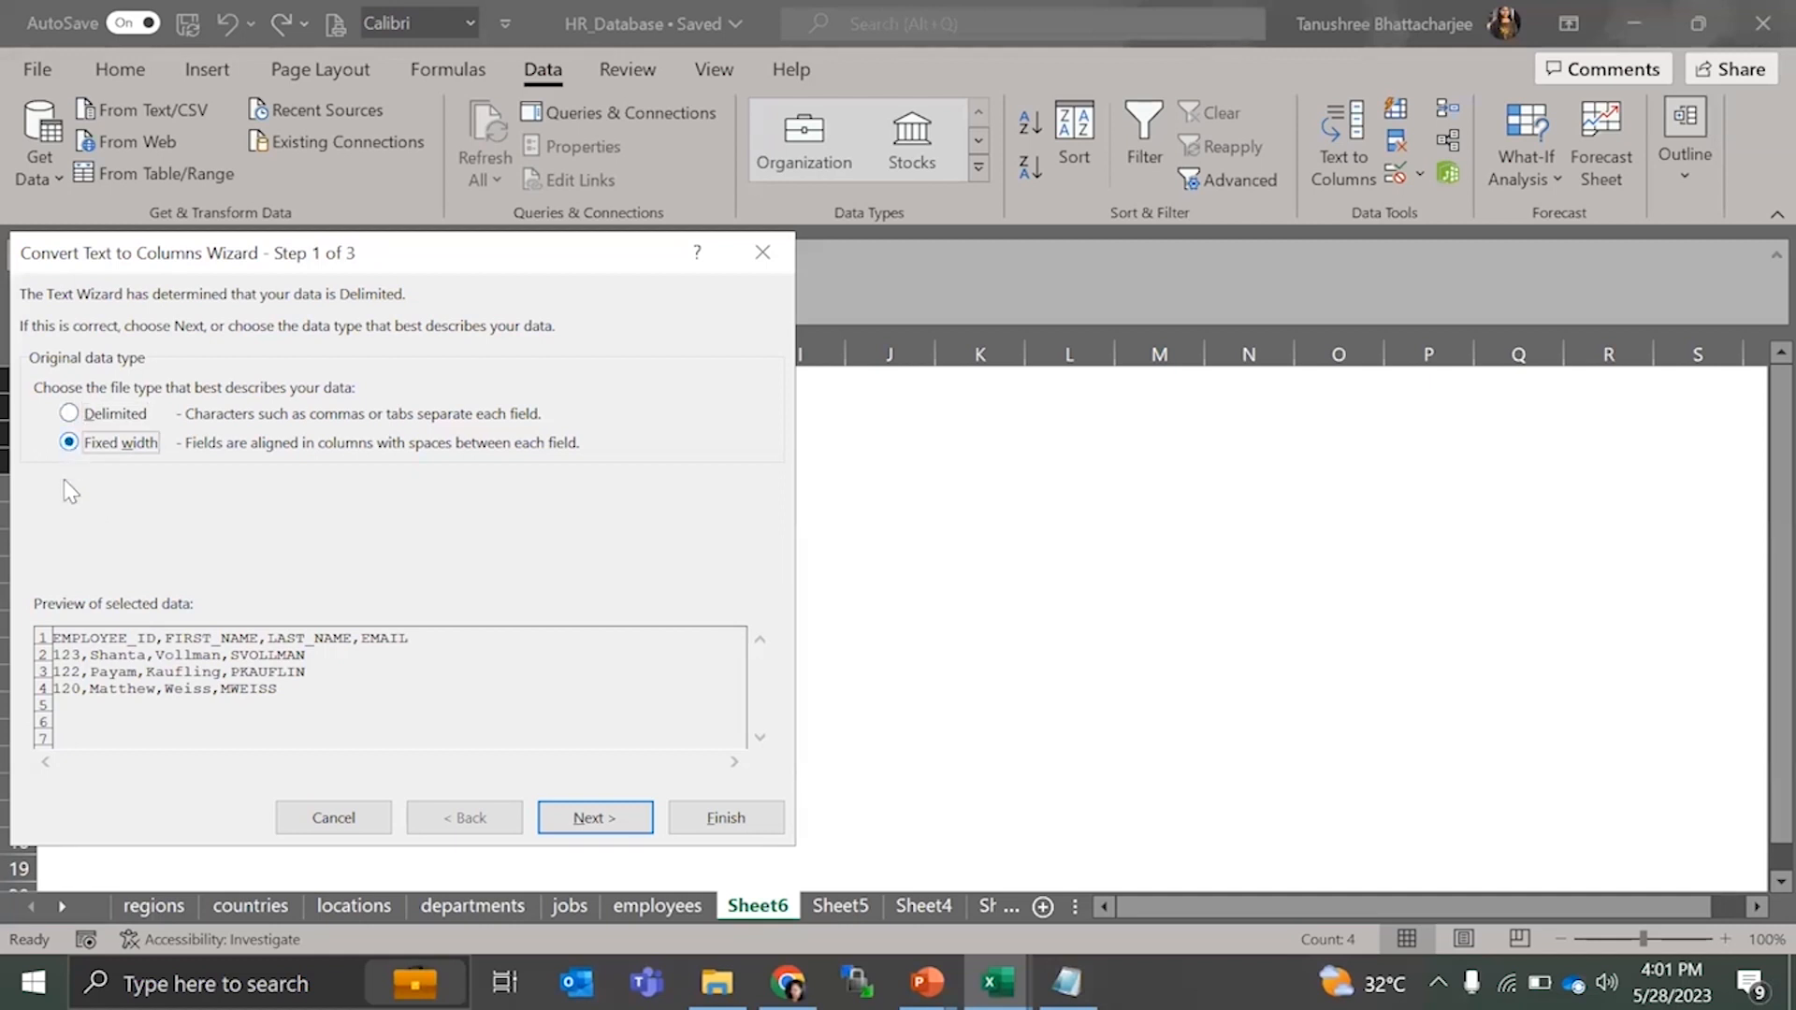
{"action": "left_click", "coordinate": [591, 818]}
{"action": "left_click", "coordinate": [71, 640]}
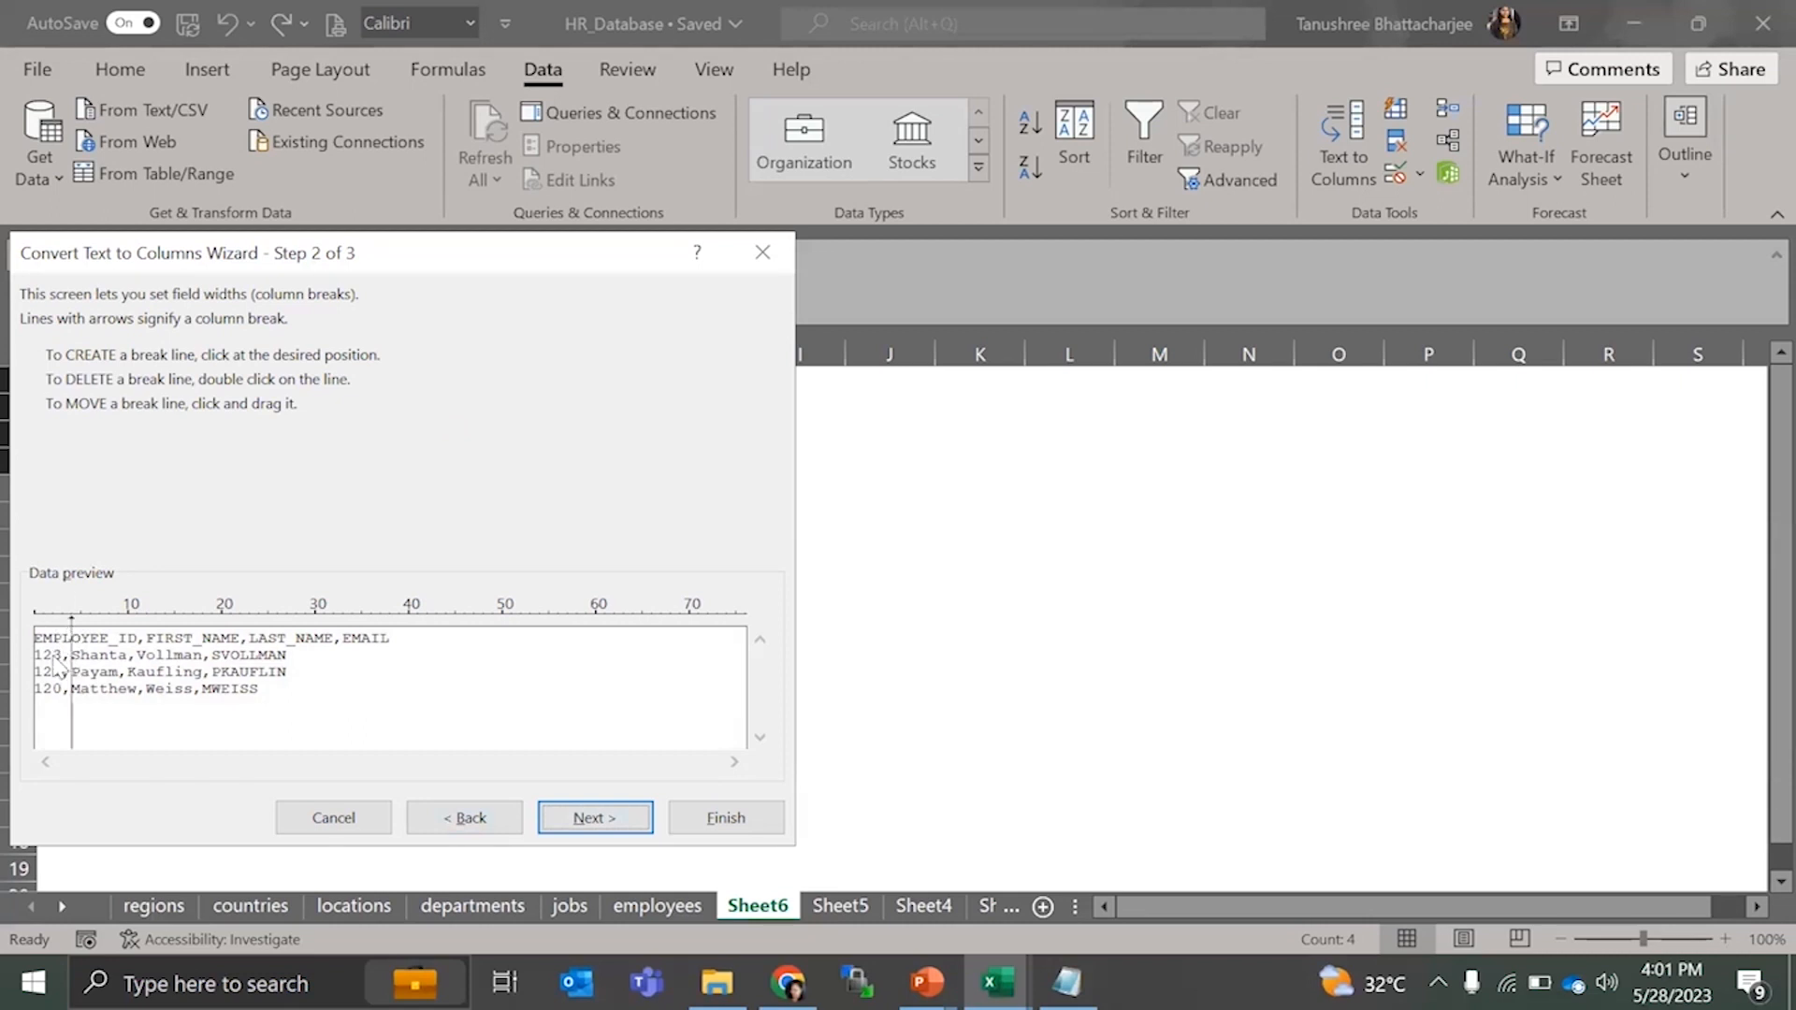
{"action": "left_click", "coordinate": [119, 644]}
{"action": "left_click", "coordinate": [203, 639]}
{"action": "left_click", "coordinate": [468, 818]}
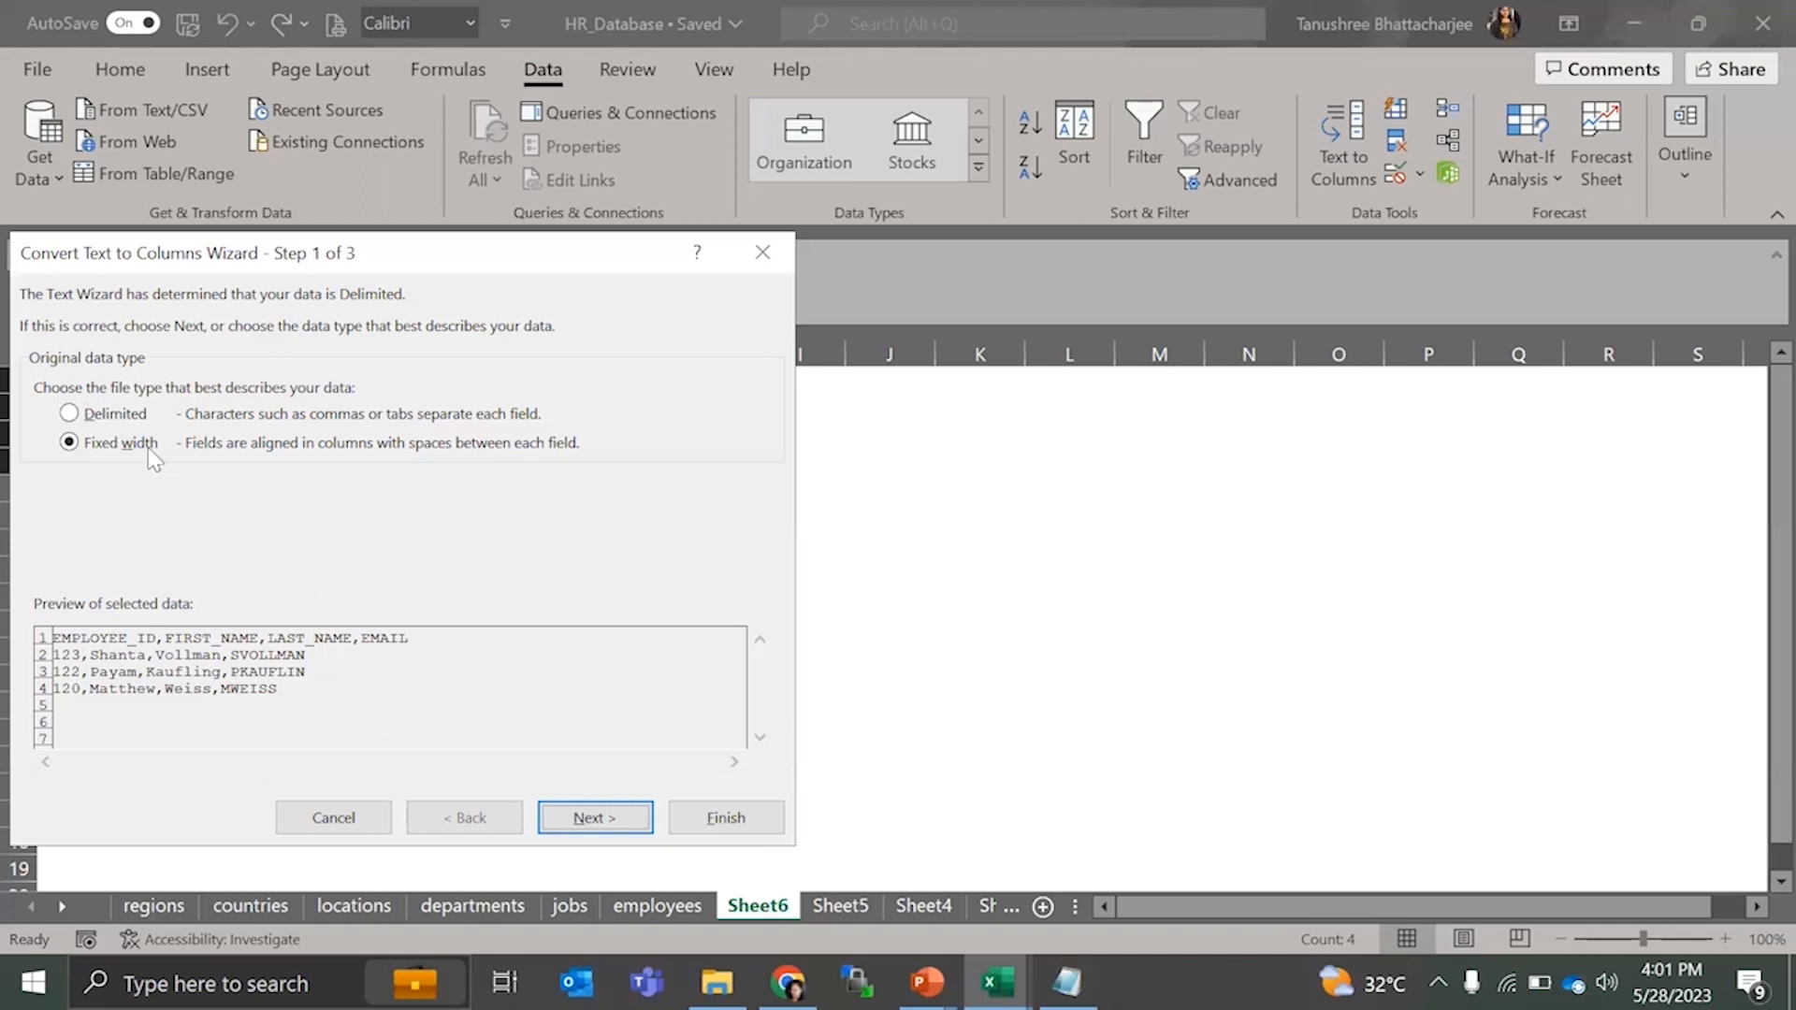
- Split the selected cells as Delimited data, with Comma as the only delimiter, and finish the Text to Columns wizard
{"action": "left_click", "coordinate": [102, 420]}
{"action": "left_click", "coordinate": [580, 823]}
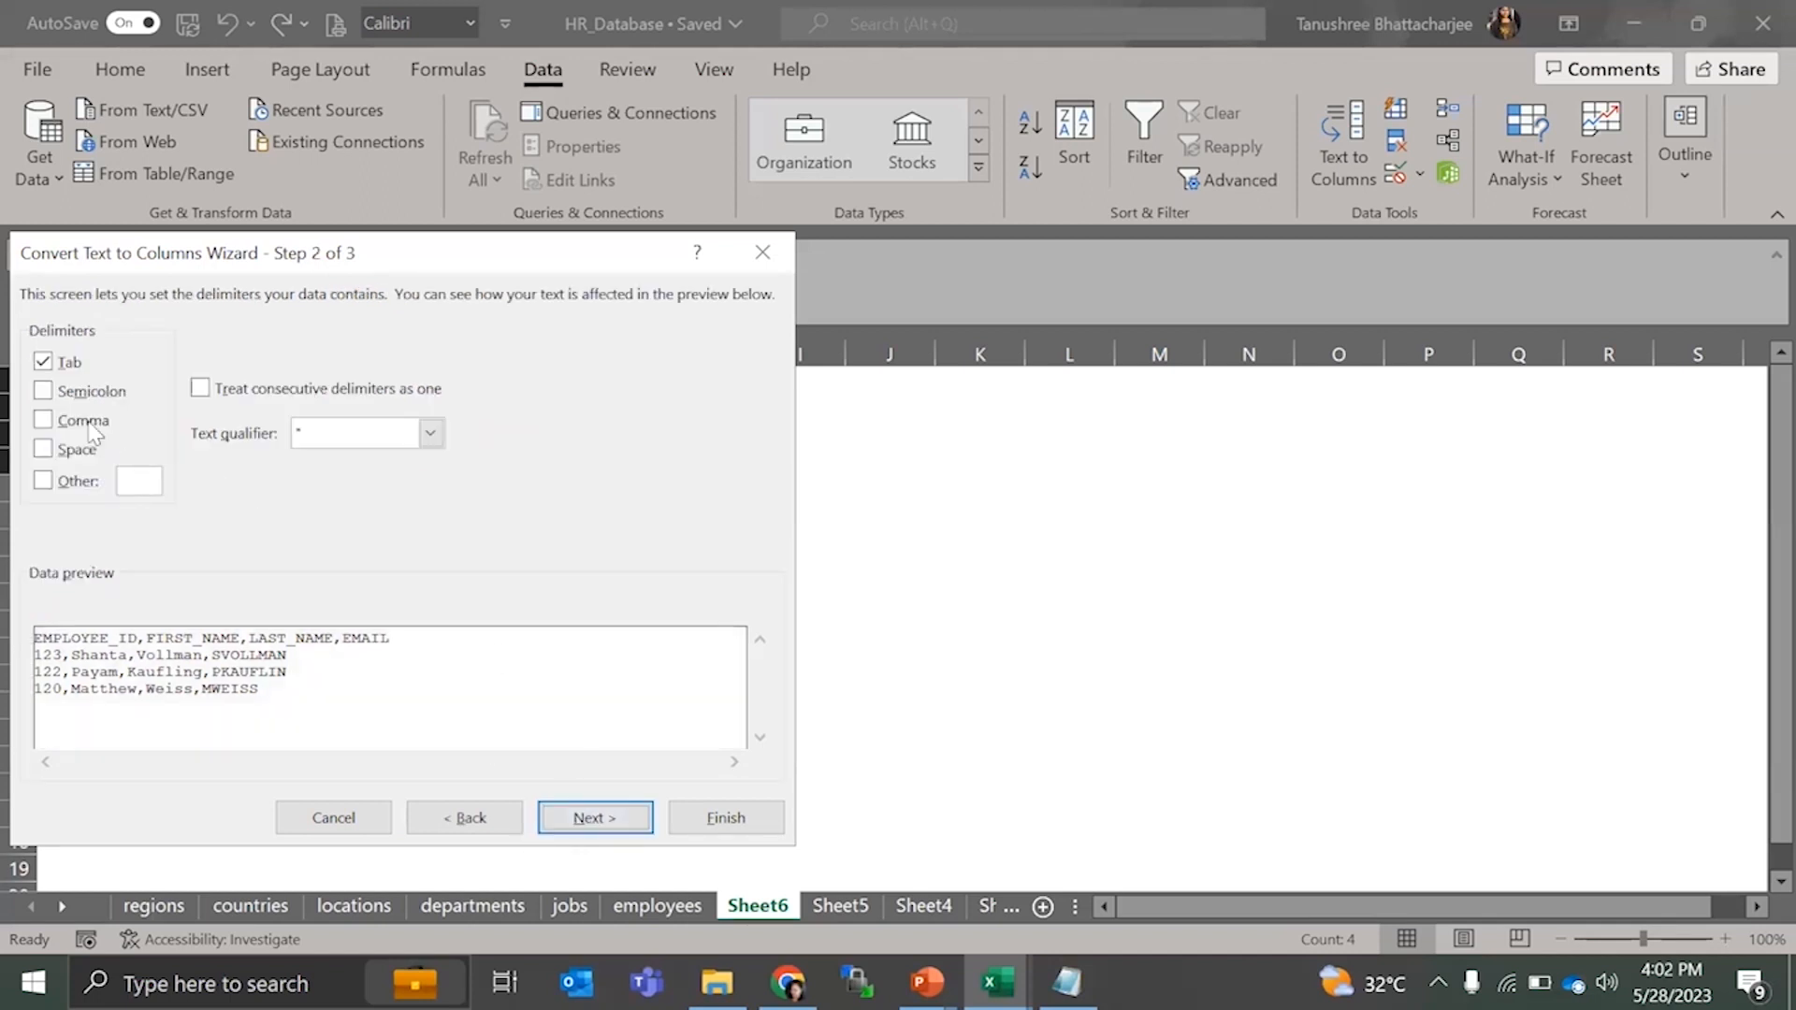
{"action": "left_click", "coordinate": [48, 360]}
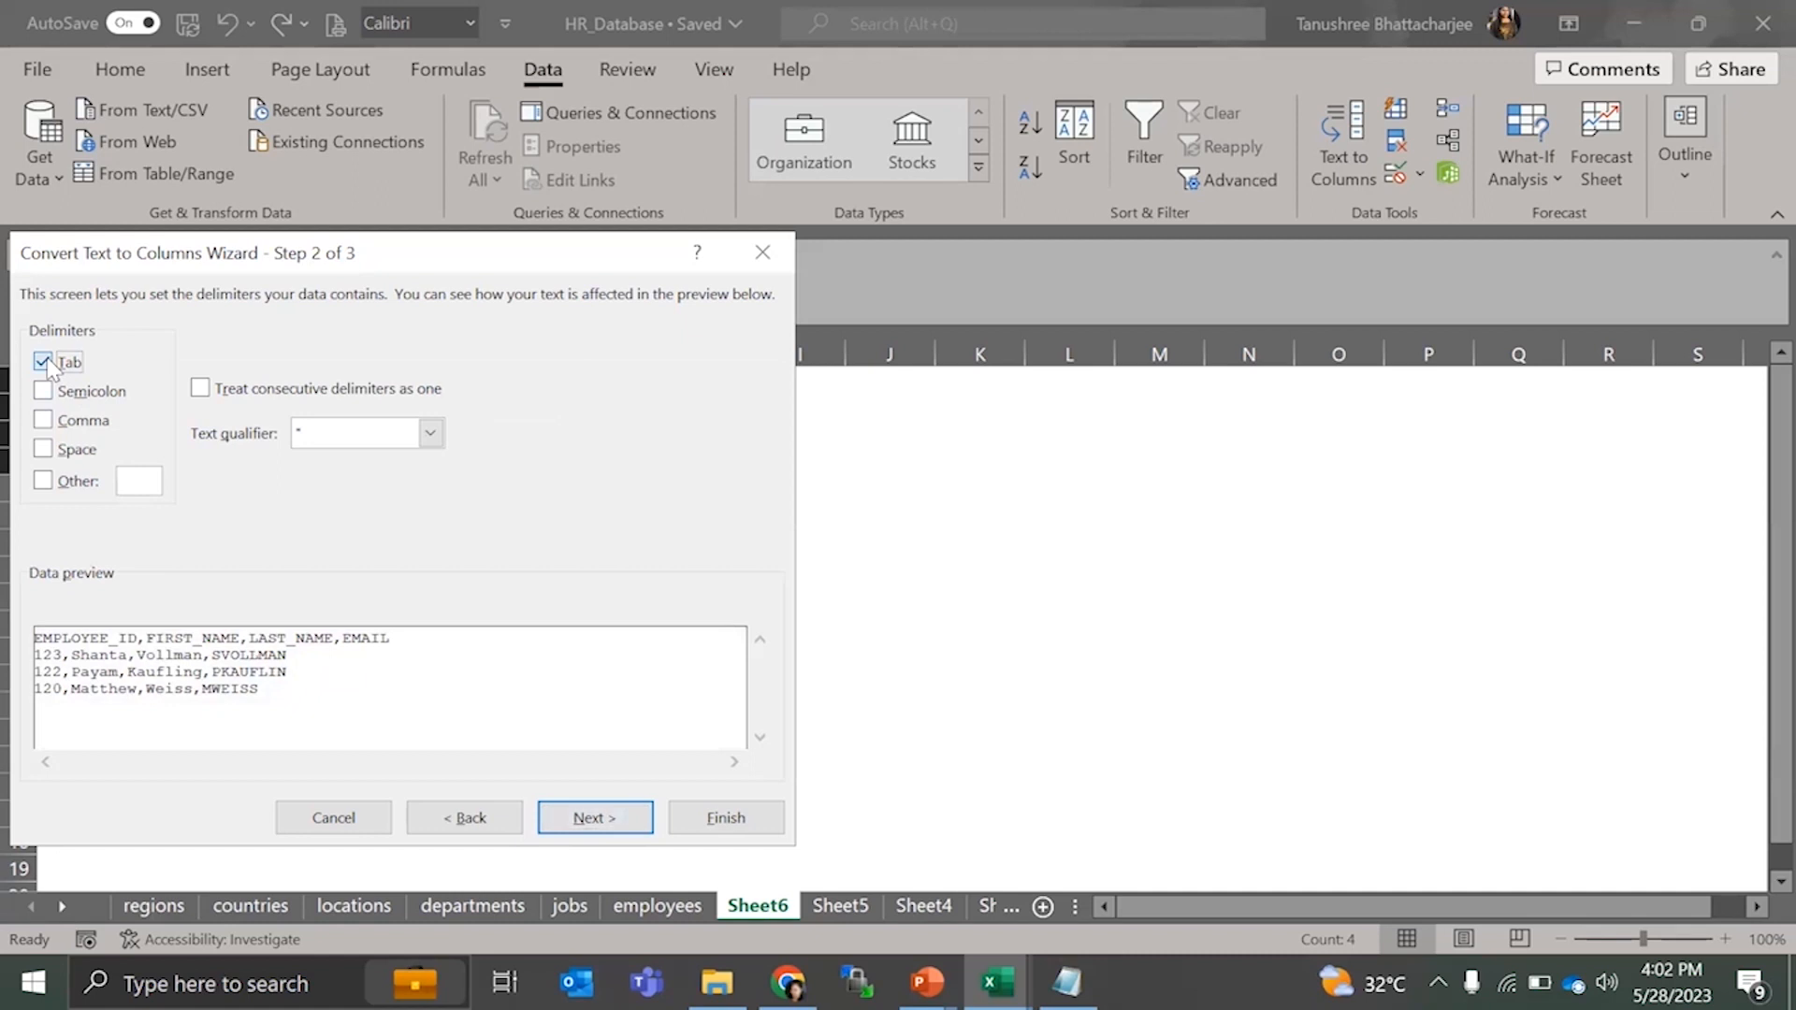
{"action": "left_click", "coordinate": [44, 421]}
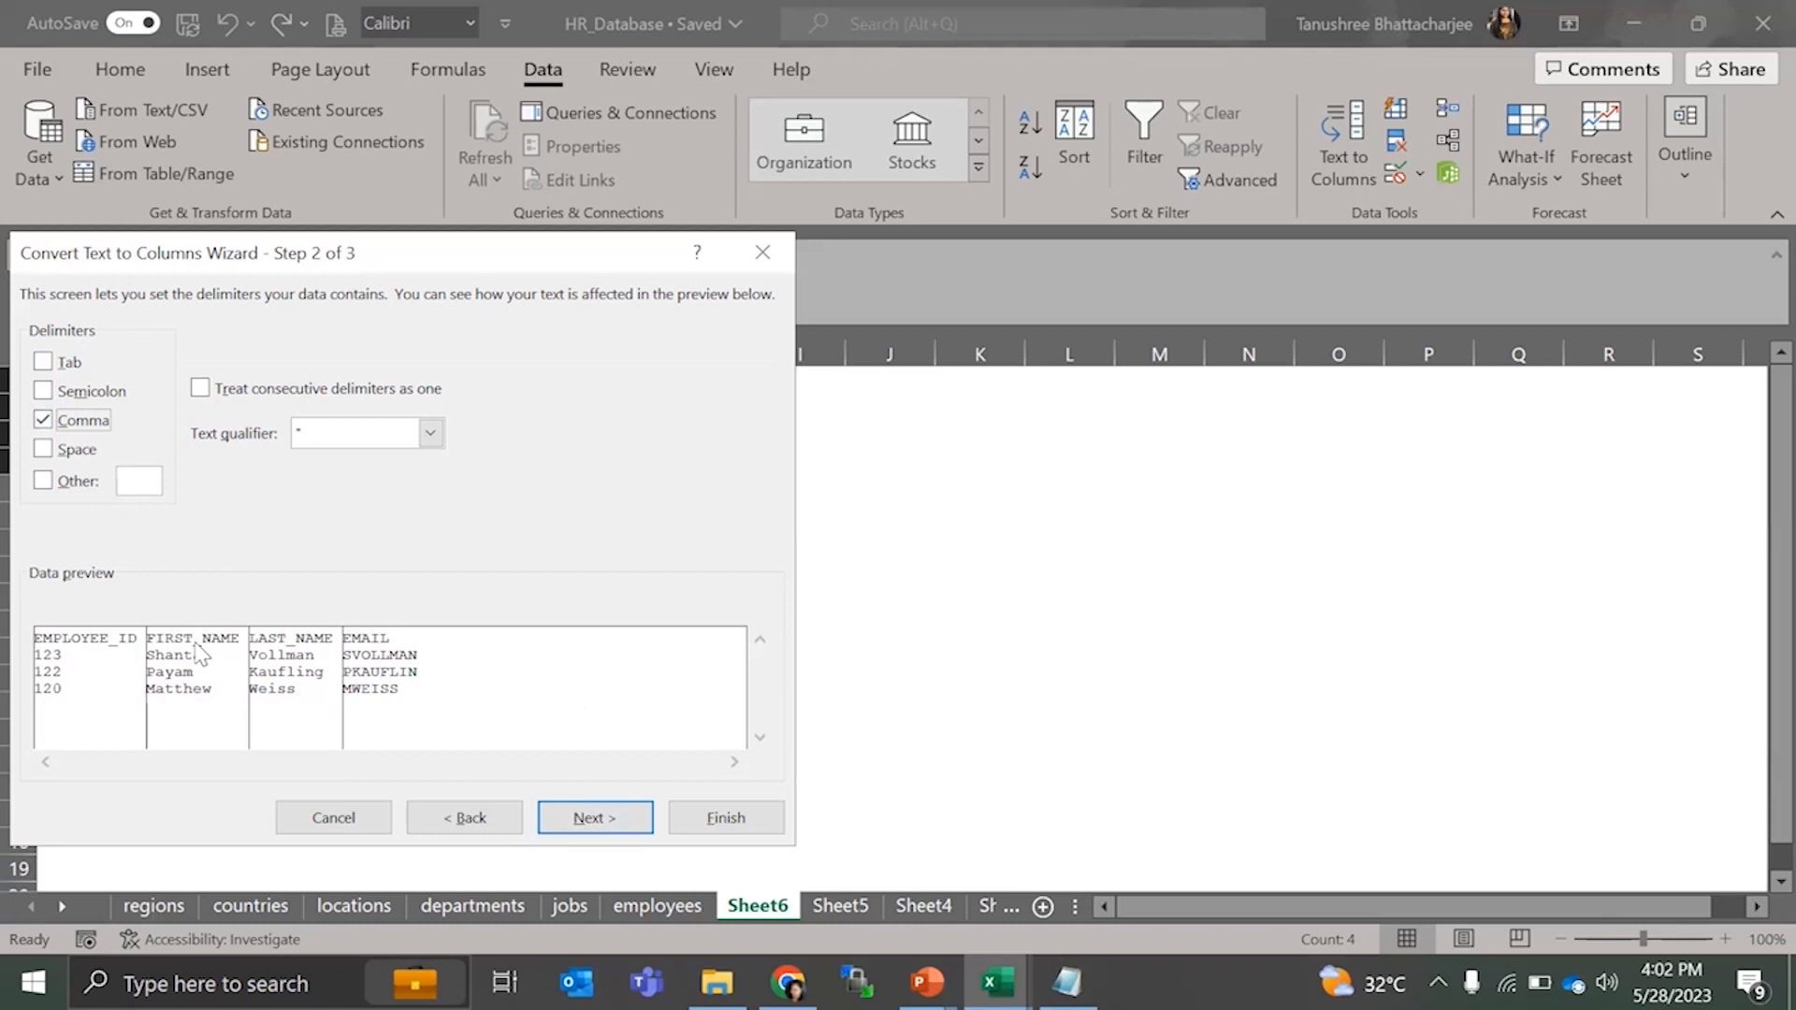
{"action": "left_click", "coordinate": [597, 819]}
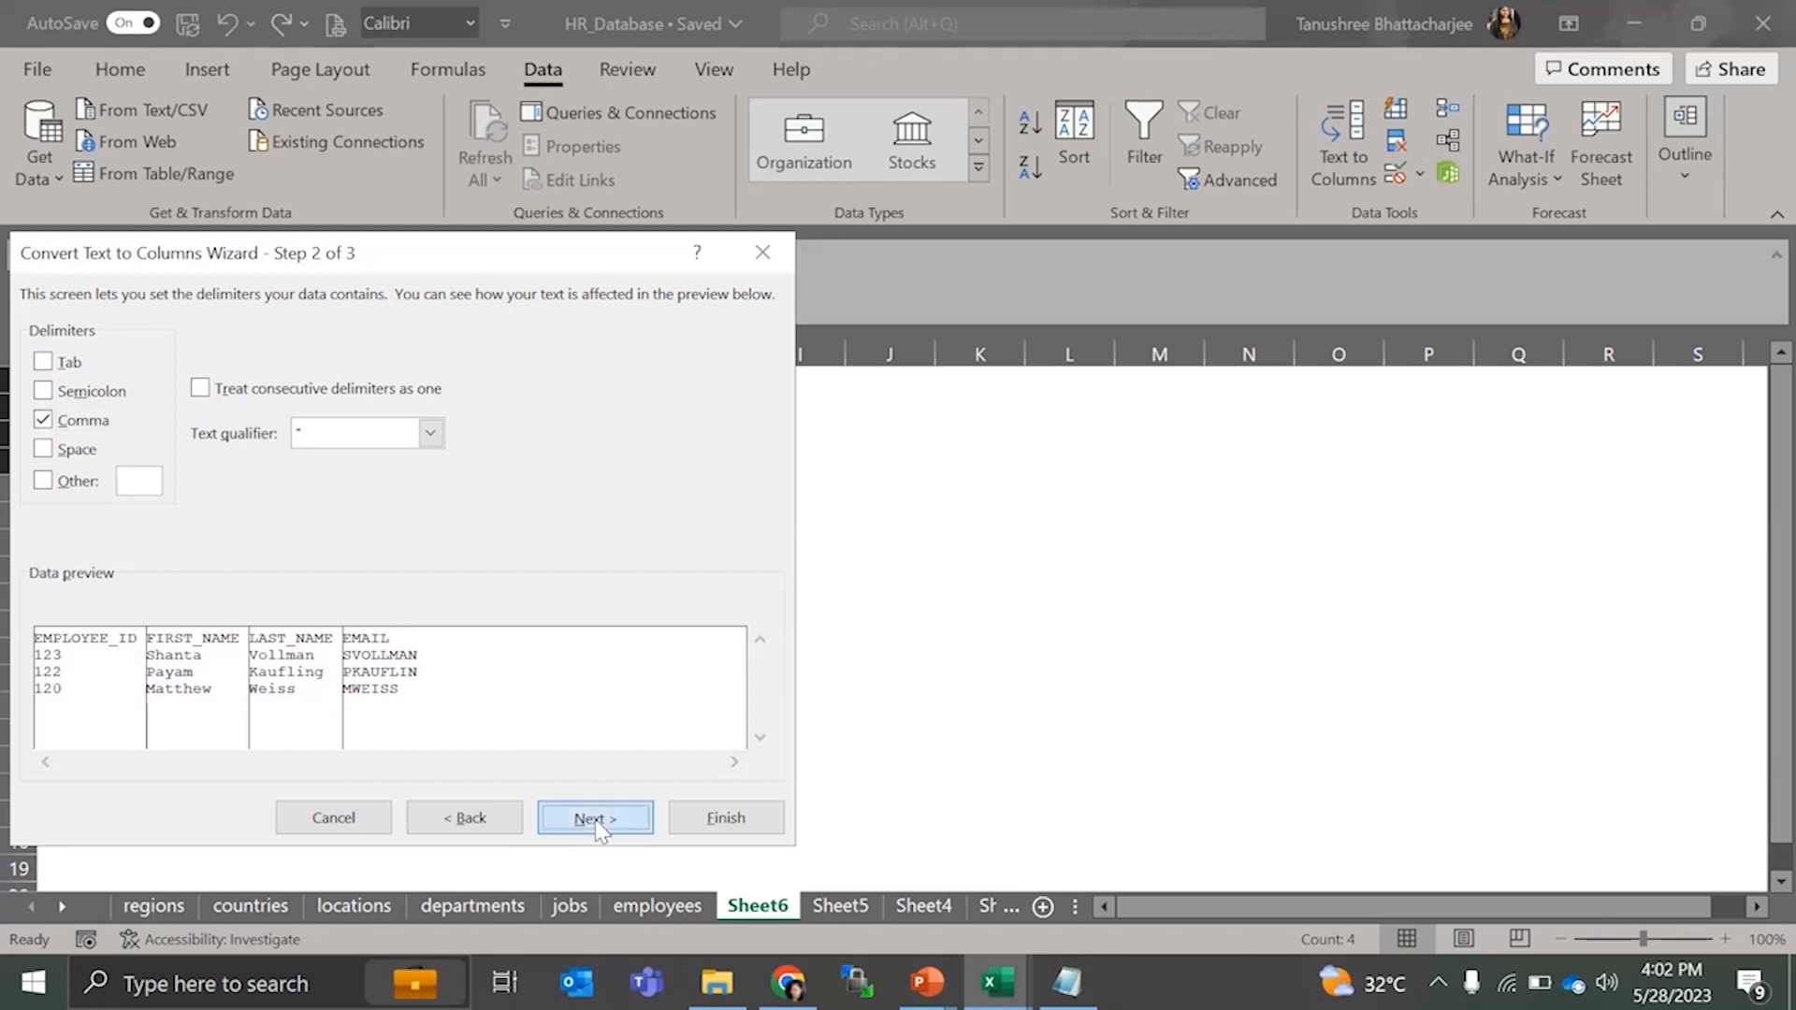
{"action": "left_click", "coordinate": [711, 821]}
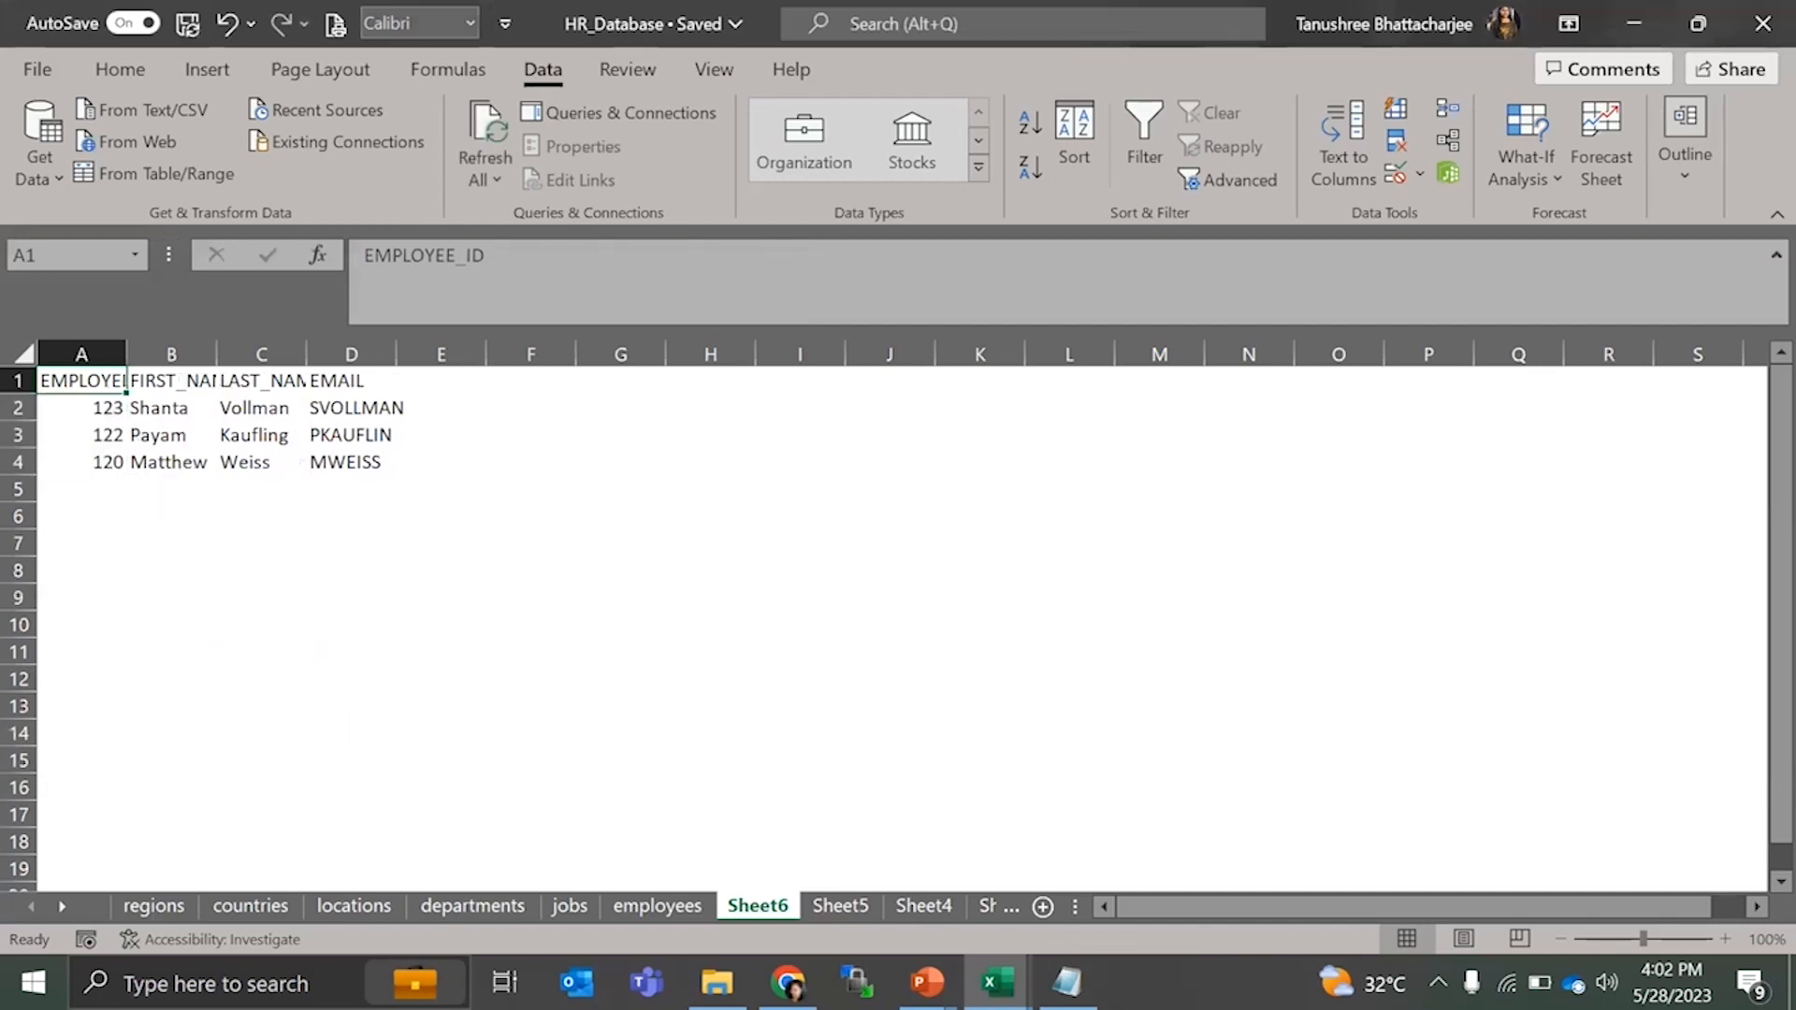
- Switch to the data file in Notepad and replace every comma with a pipe character (|)
{"action": "left_click", "coordinate": [1066, 982]}
{"action": "left_click", "coordinate": [568, 377]}
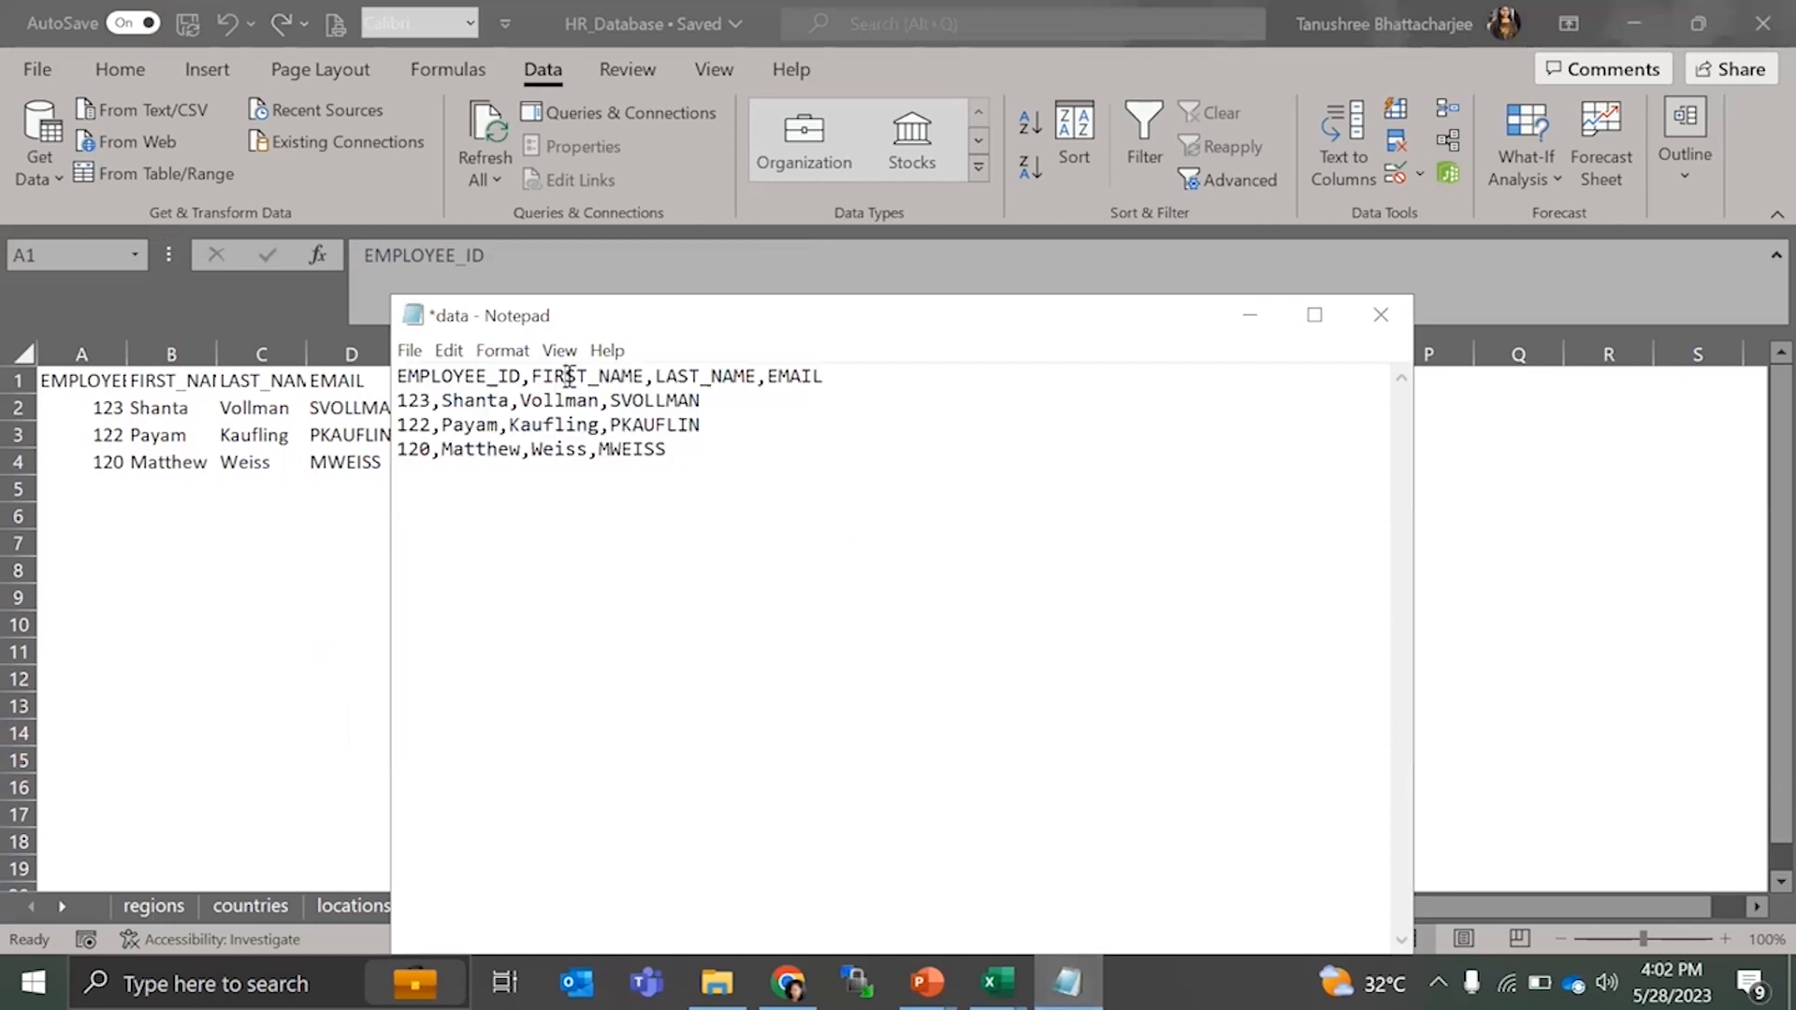
{"action": "key", "text": "ctrl+h"}
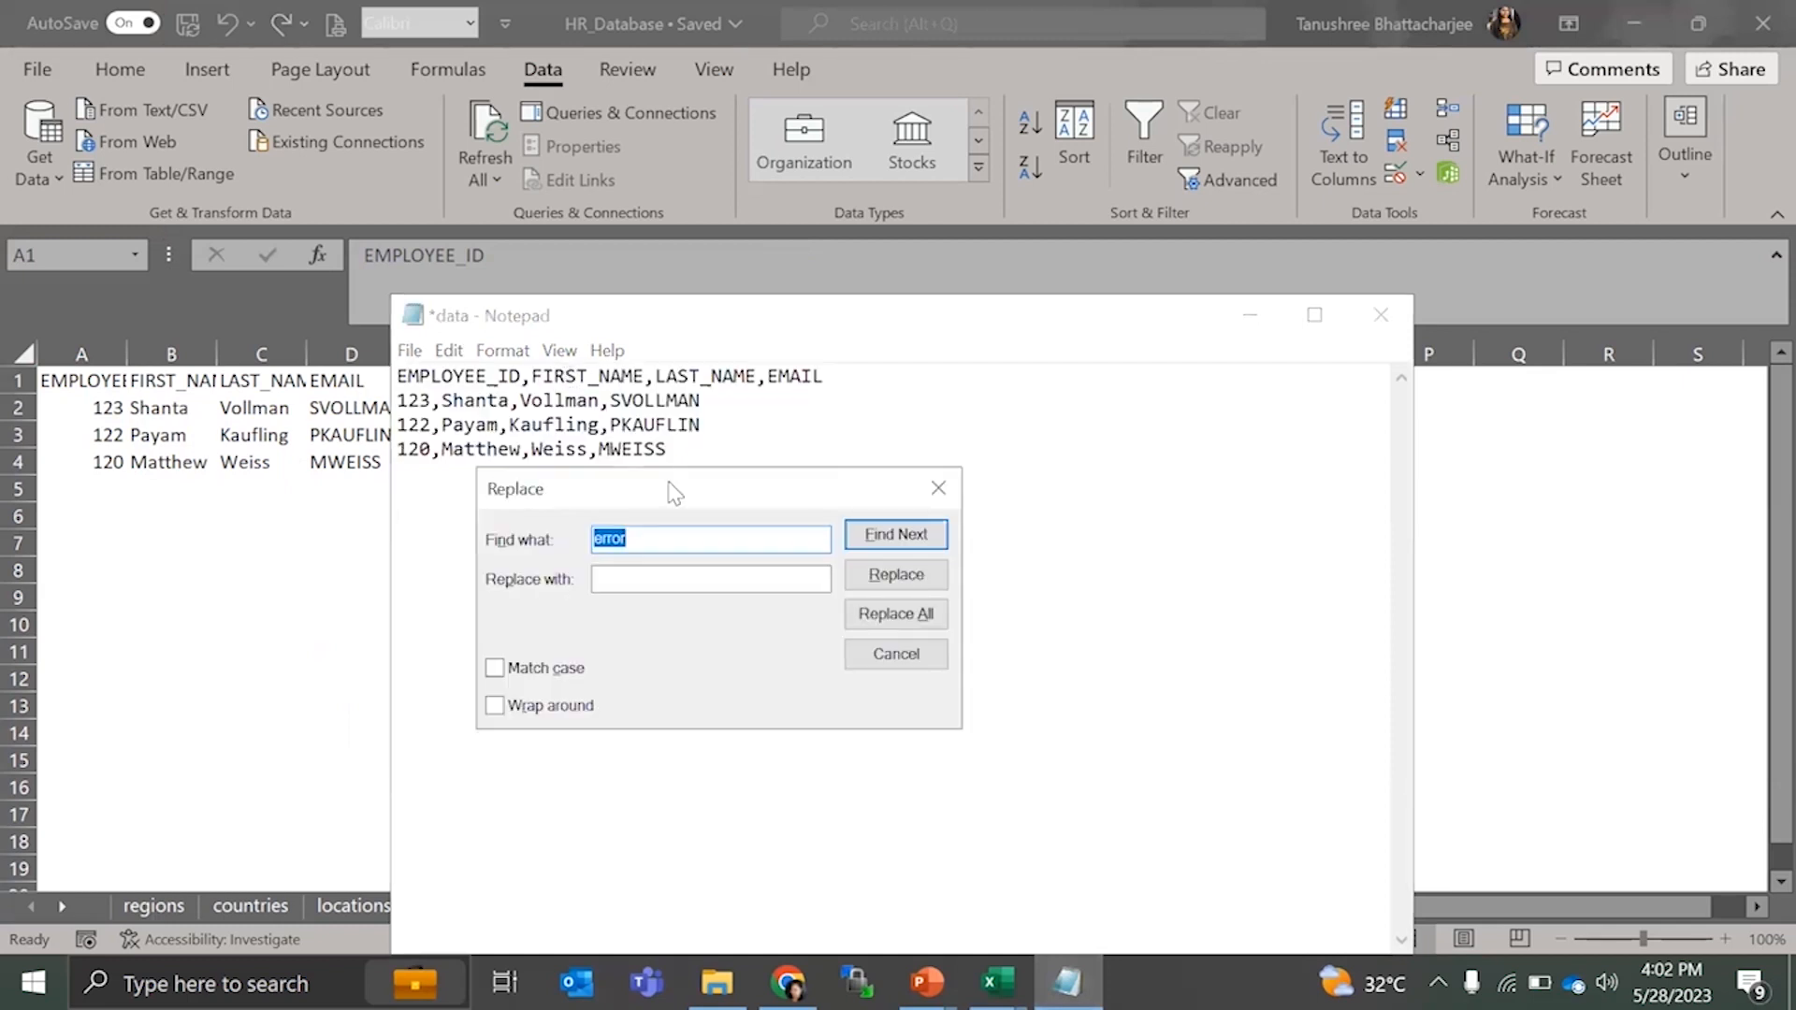
{"action": "type", "text": ","}
{"action": "left_click", "coordinate": [681, 572]}
{"action": "left_click", "coordinate": [921, 618]}
{"action": "left_click", "coordinate": [939, 489]}
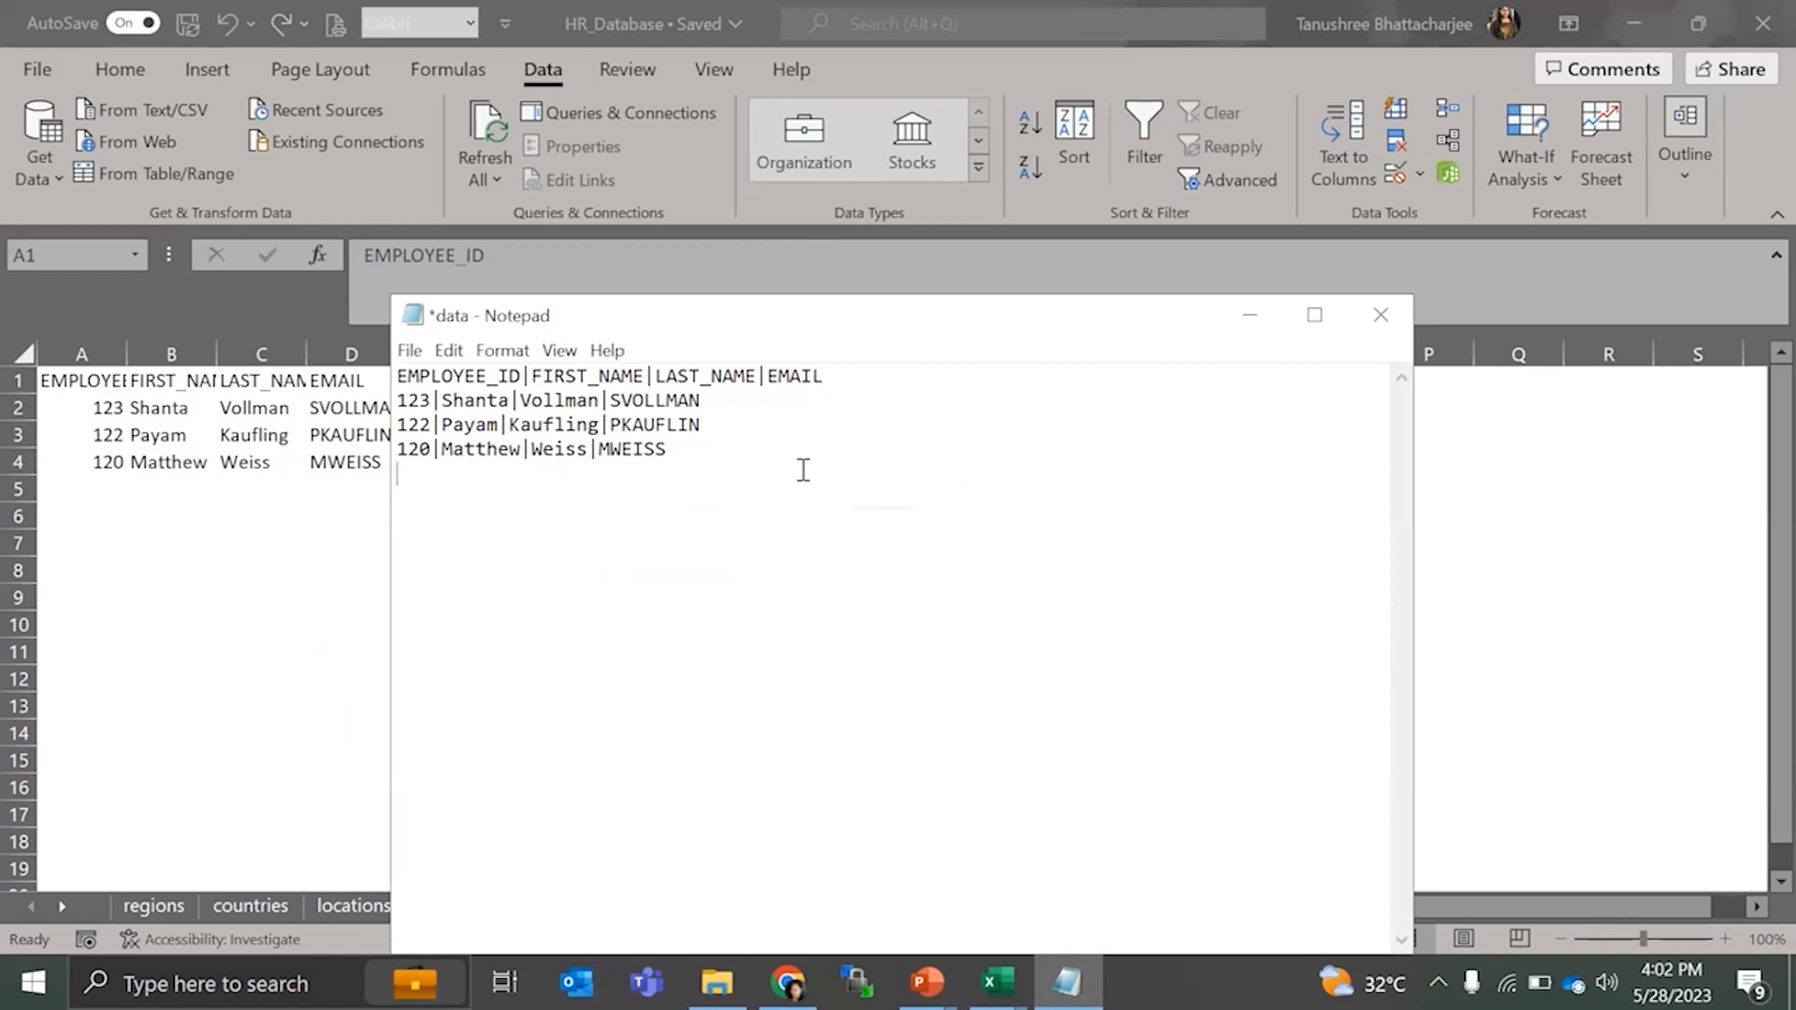
- Copy all the pipe-separated text and close Notepad
{"action": "key", "text": "ctrl+a"}
{"action": "key", "text": "ctrl+c"}
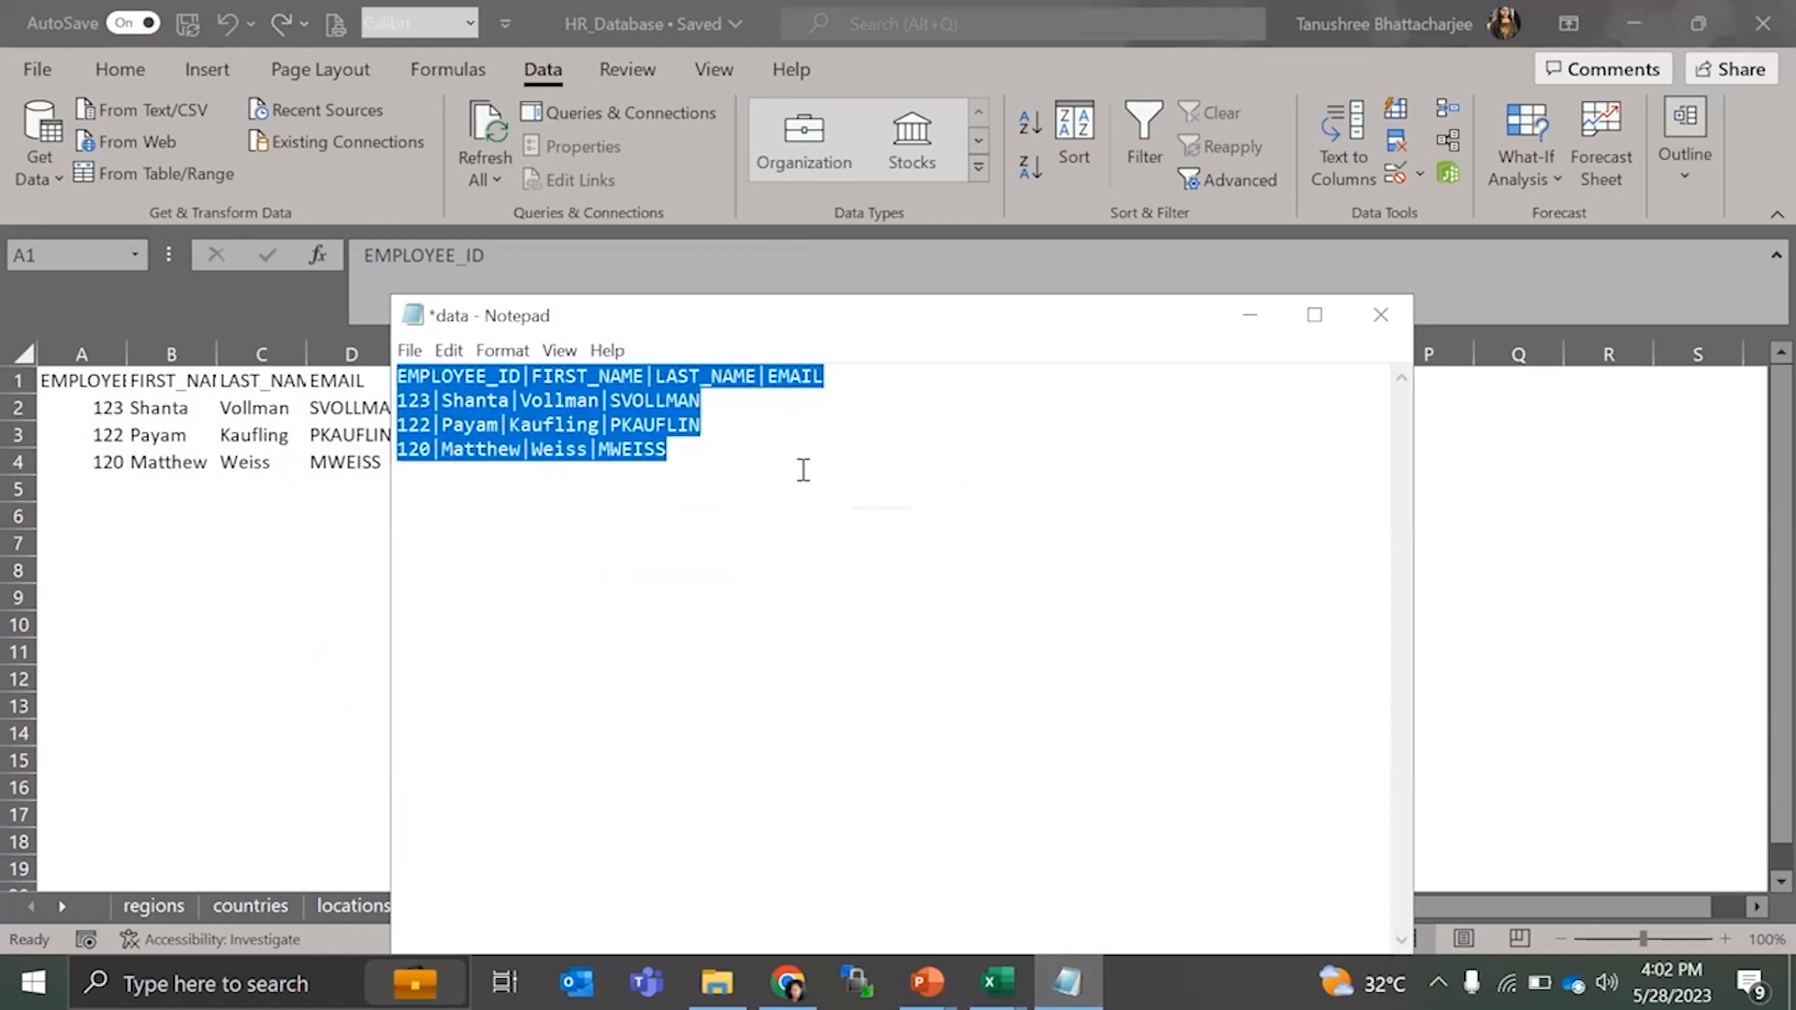
{"action": "left_click", "coordinate": [1380, 318]}
{"action": "left_click", "coordinate": [947, 510]}
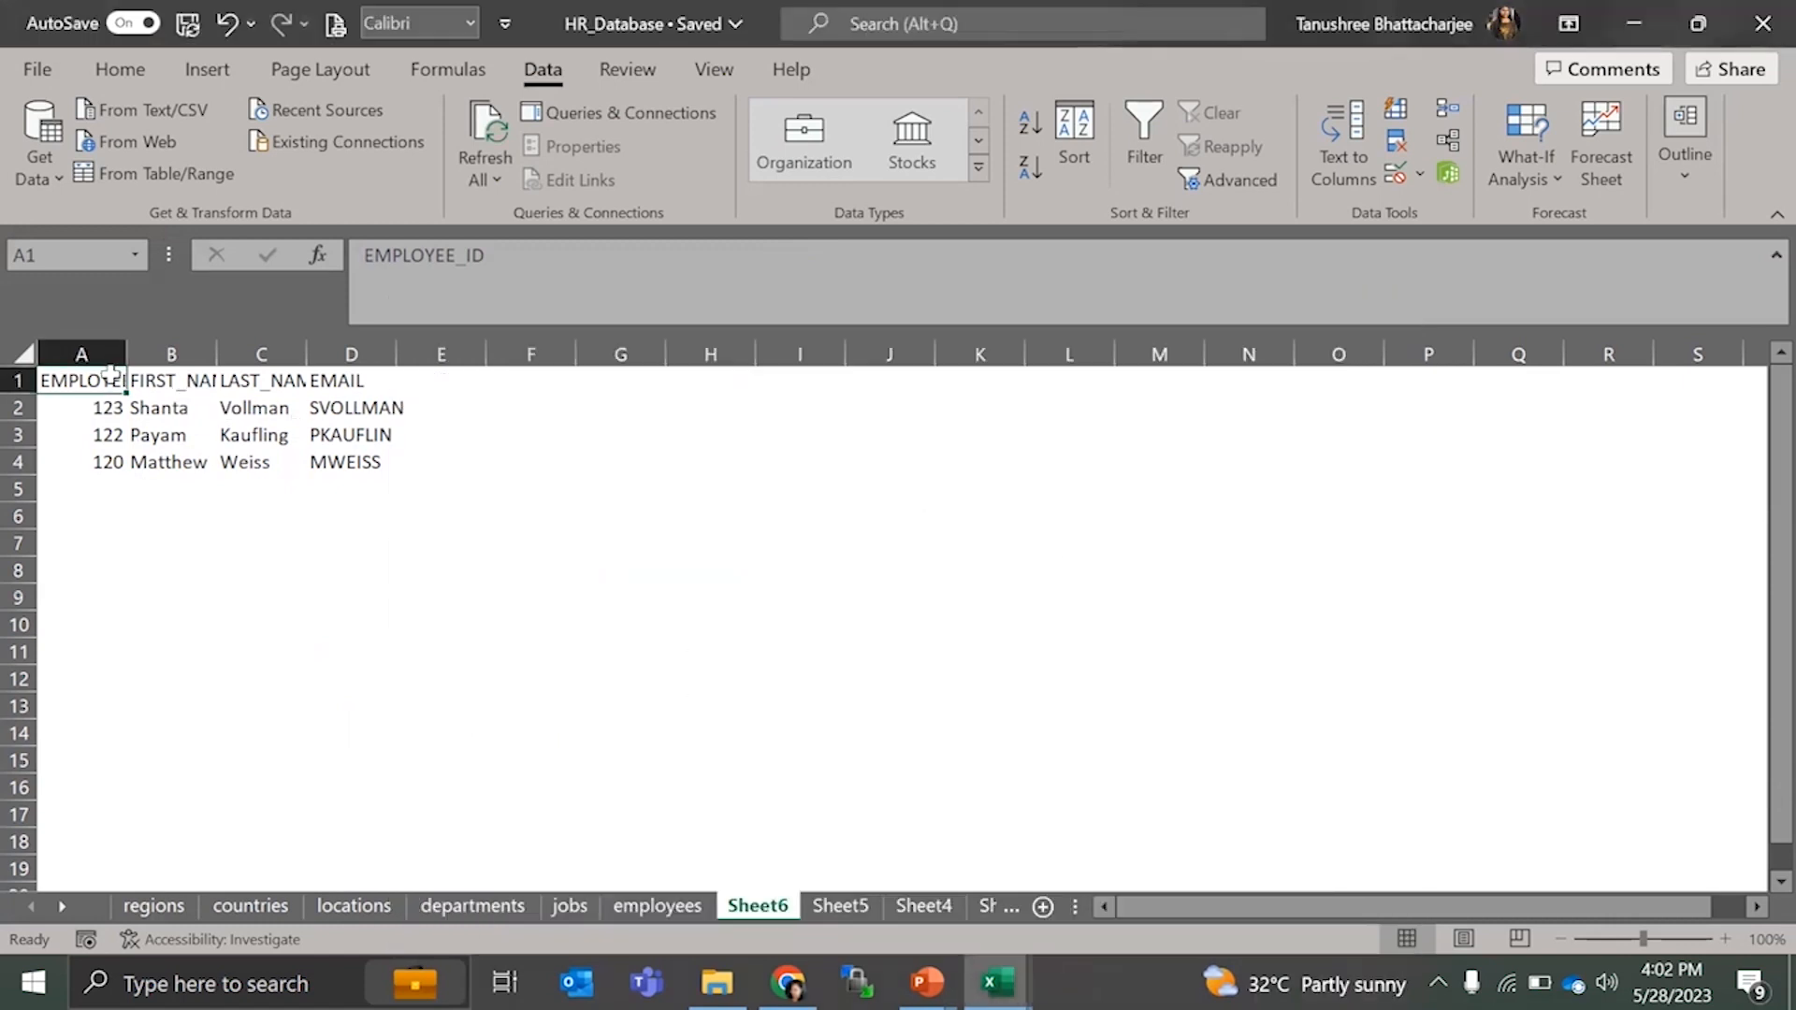
- Paste the copied text into Sheet6 at cell A1 and clear the leftover contents of B1:E4
{"action": "key", "text": "ctrl+v"}
{"action": "left_click_drag", "start_coordinate": [154, 379], "coordinate": [461, 454]}
{"action": "key", "text": "Delete"}
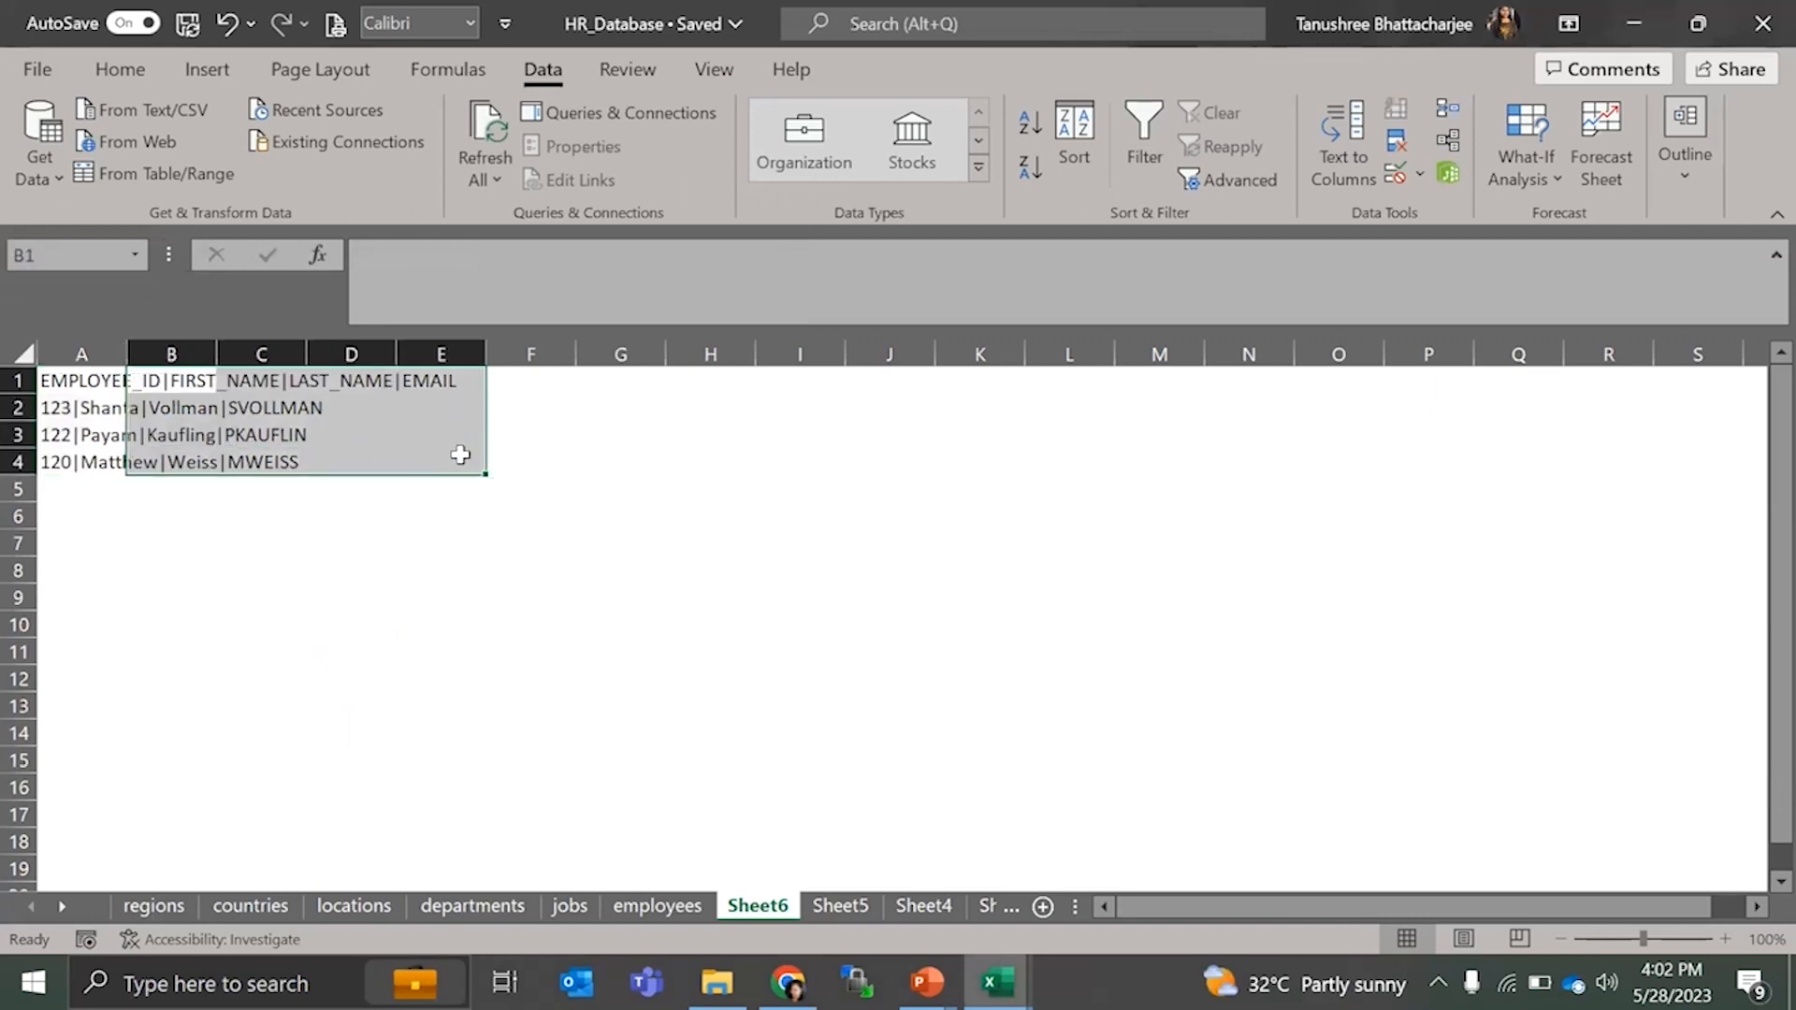
- Examine the pipe separators between the field names in the header text of cell A1
{"action": "left_click", "coordinate": [91, 377]}
{"action": "type", "text": "L"}
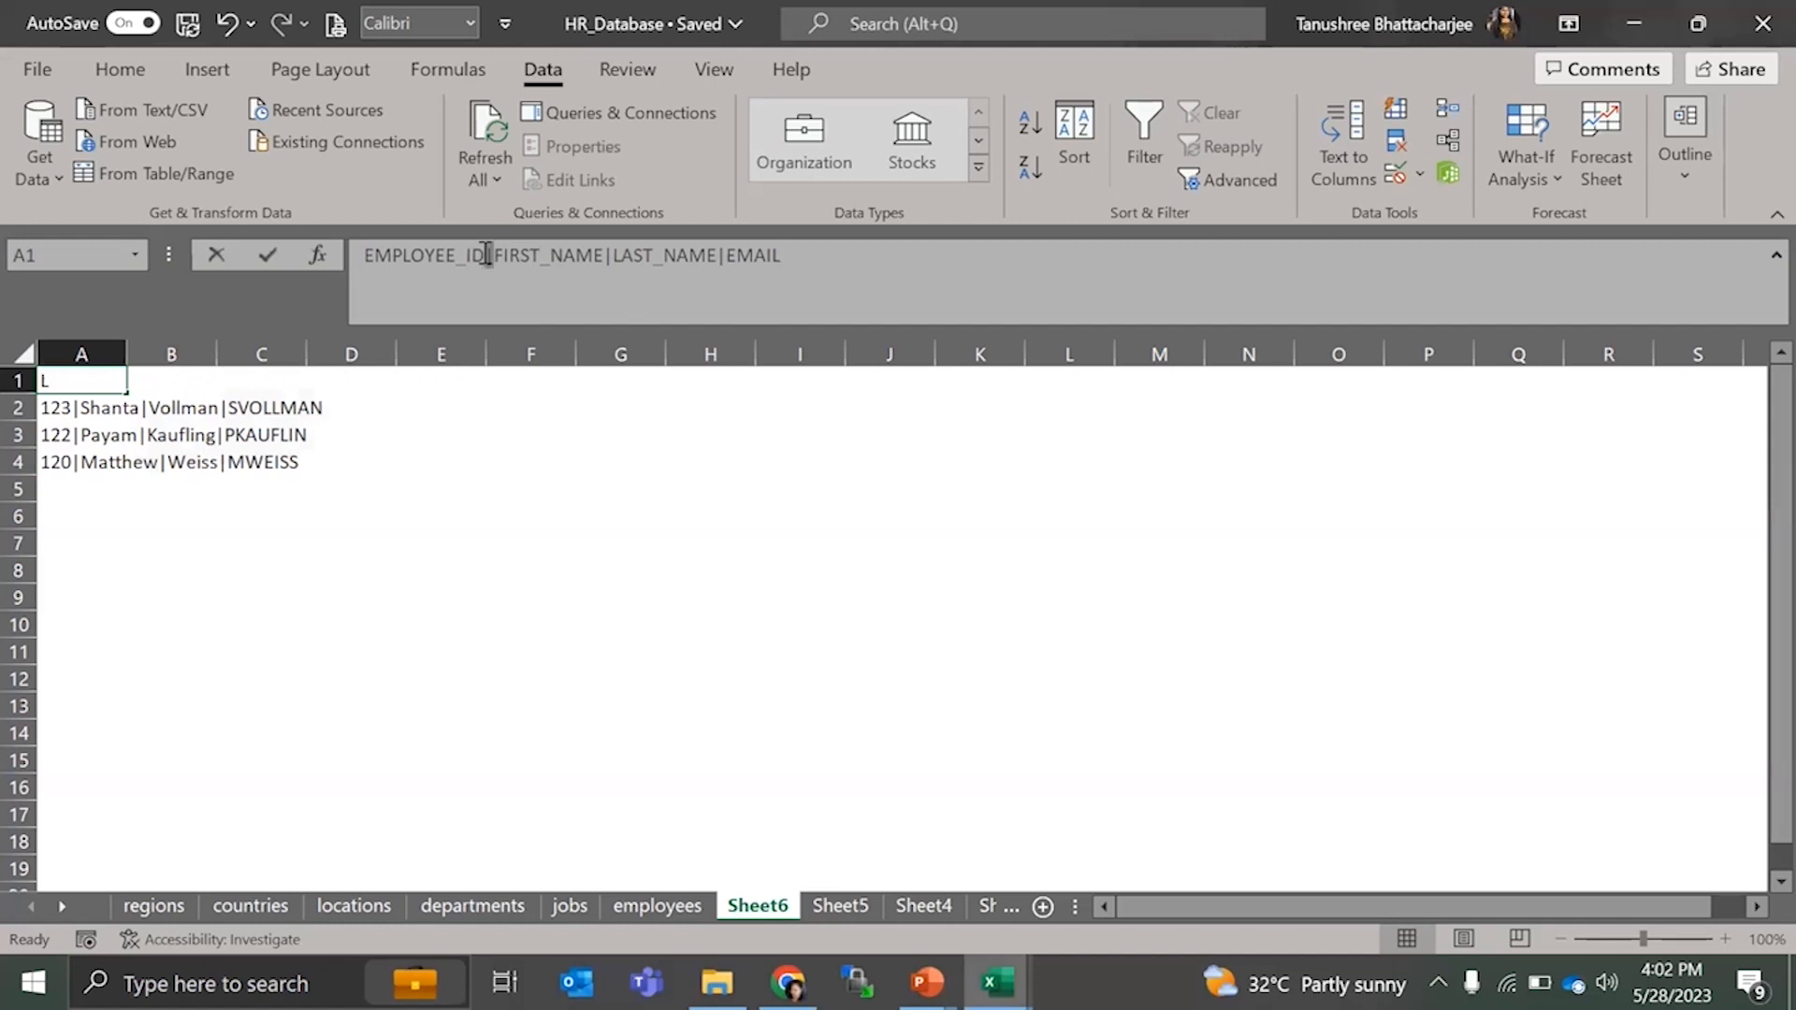
{"action": "left_click", "coordinate": [526, 255]}
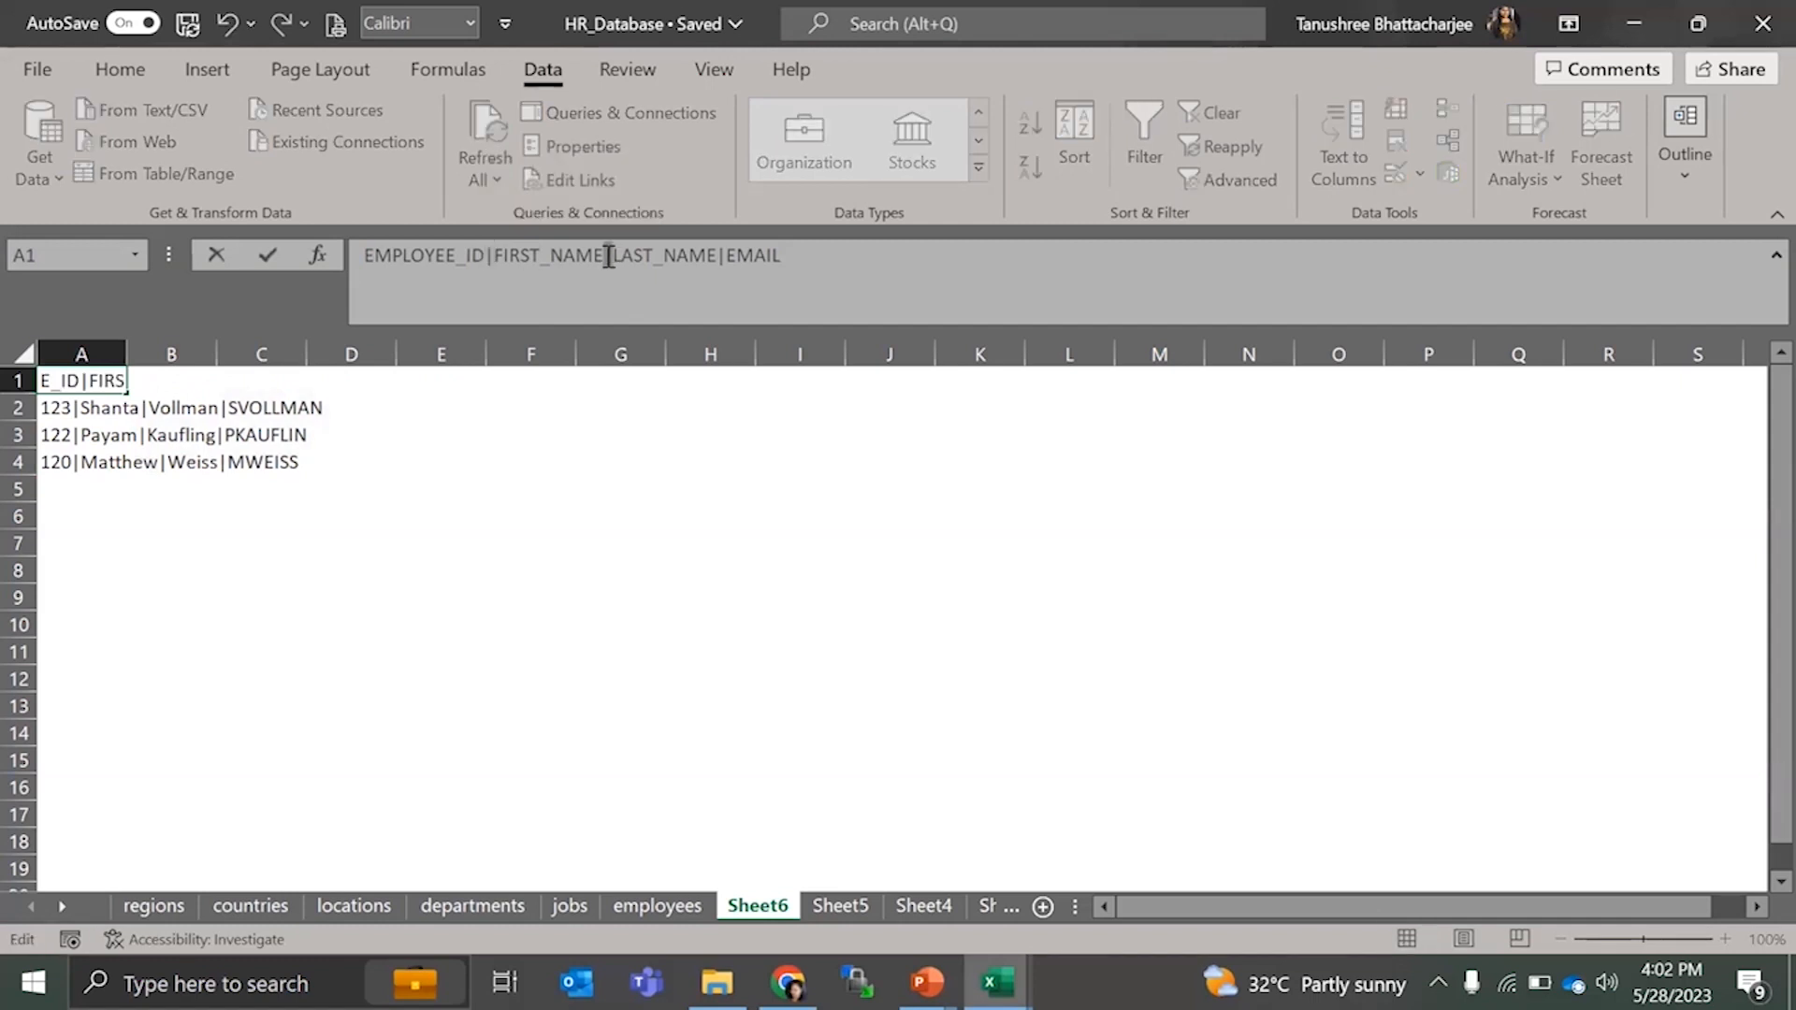
{"action": "left_click_drag", "start_coordinate": [608, 256], "coordinate": [723, 260]}
{"action": "left_click", "coordinate": [722, 259]}
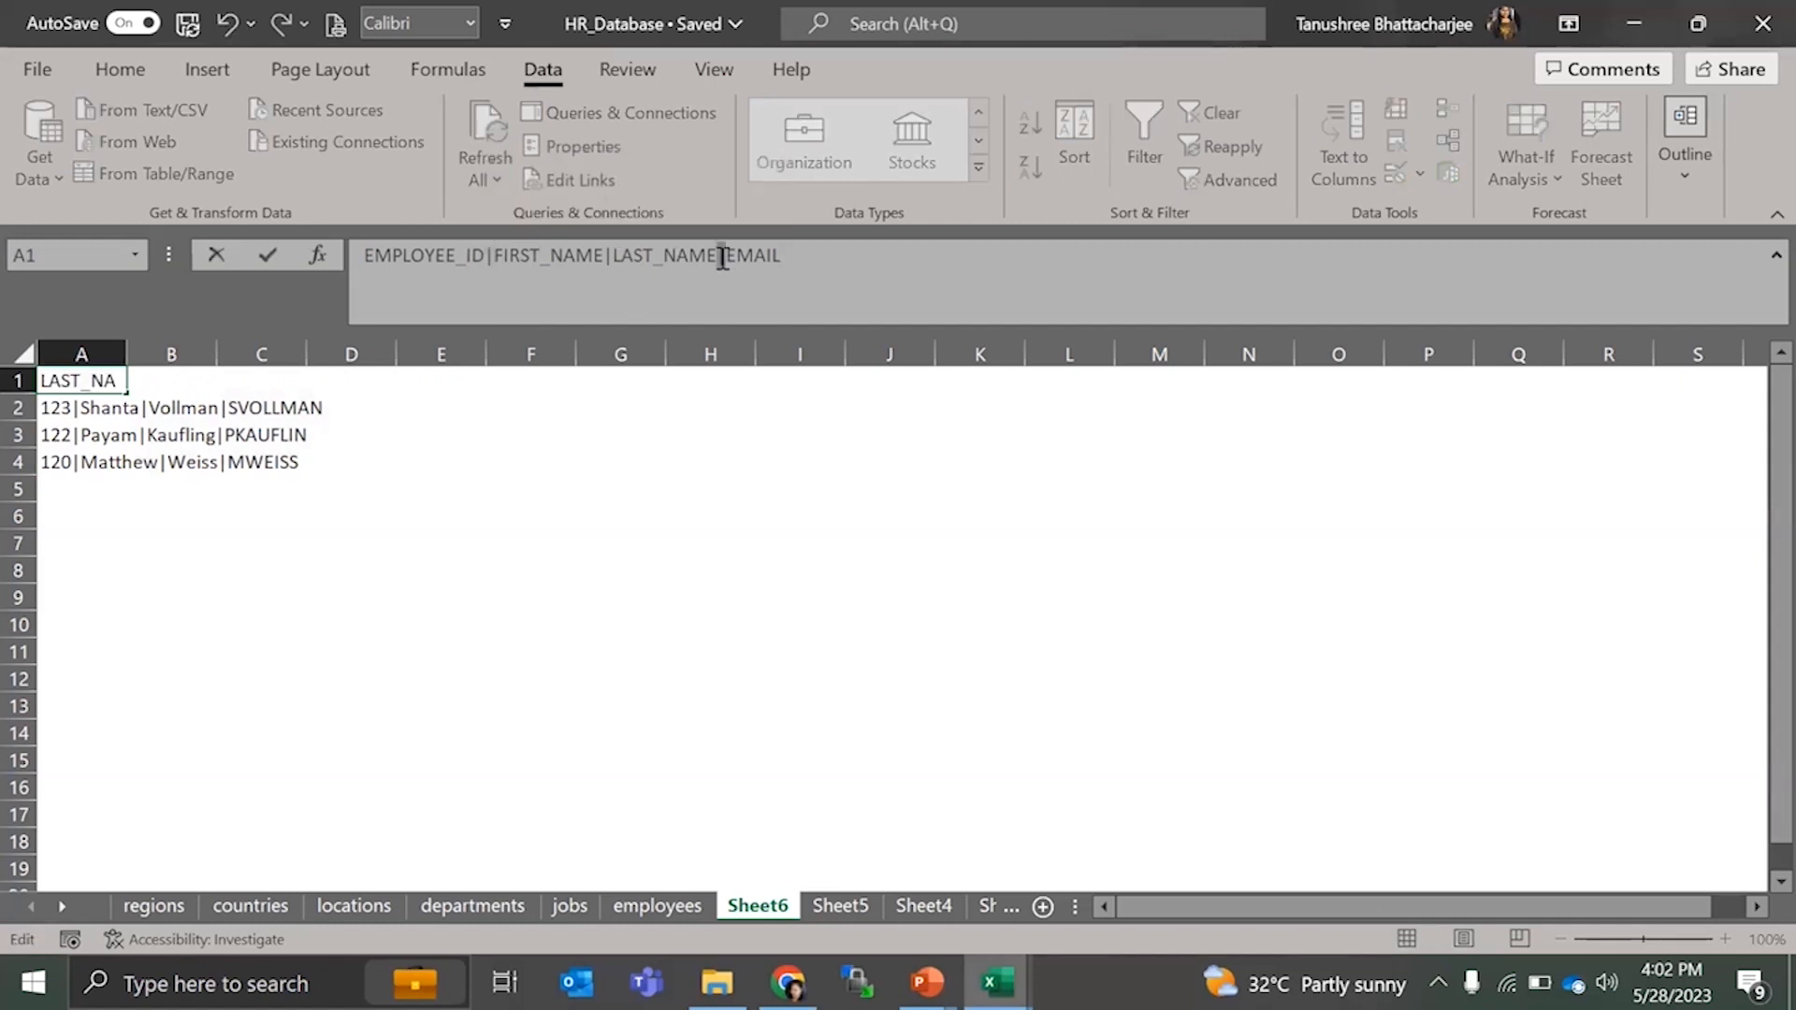
{"action": "left_click", "coordinate": [353, 483]}
- Split A1:A4 with Text to Columns as Delimited data, using Other with the | character instead of Comma
{"action": "left_click_drag", "start_coordinate": [56, 379], "coordinate": [75, 462]}
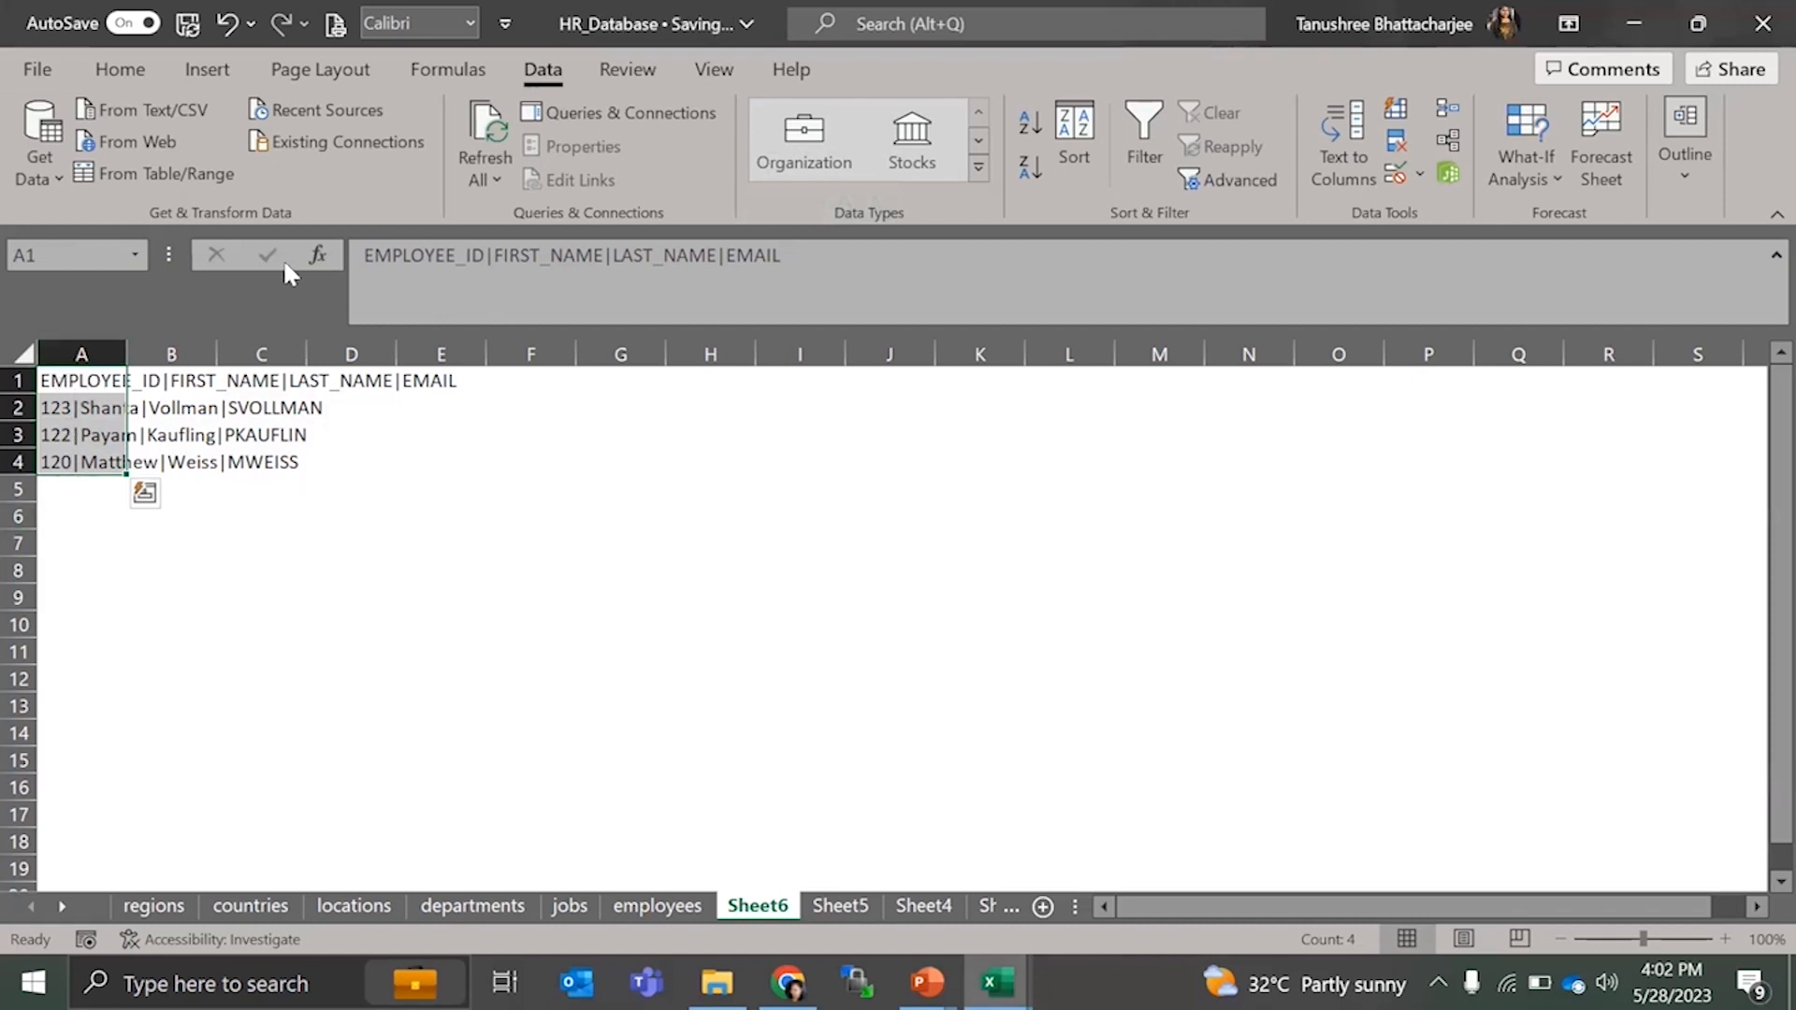
{"action": "left_click", "coordinate": [1328, 150]}
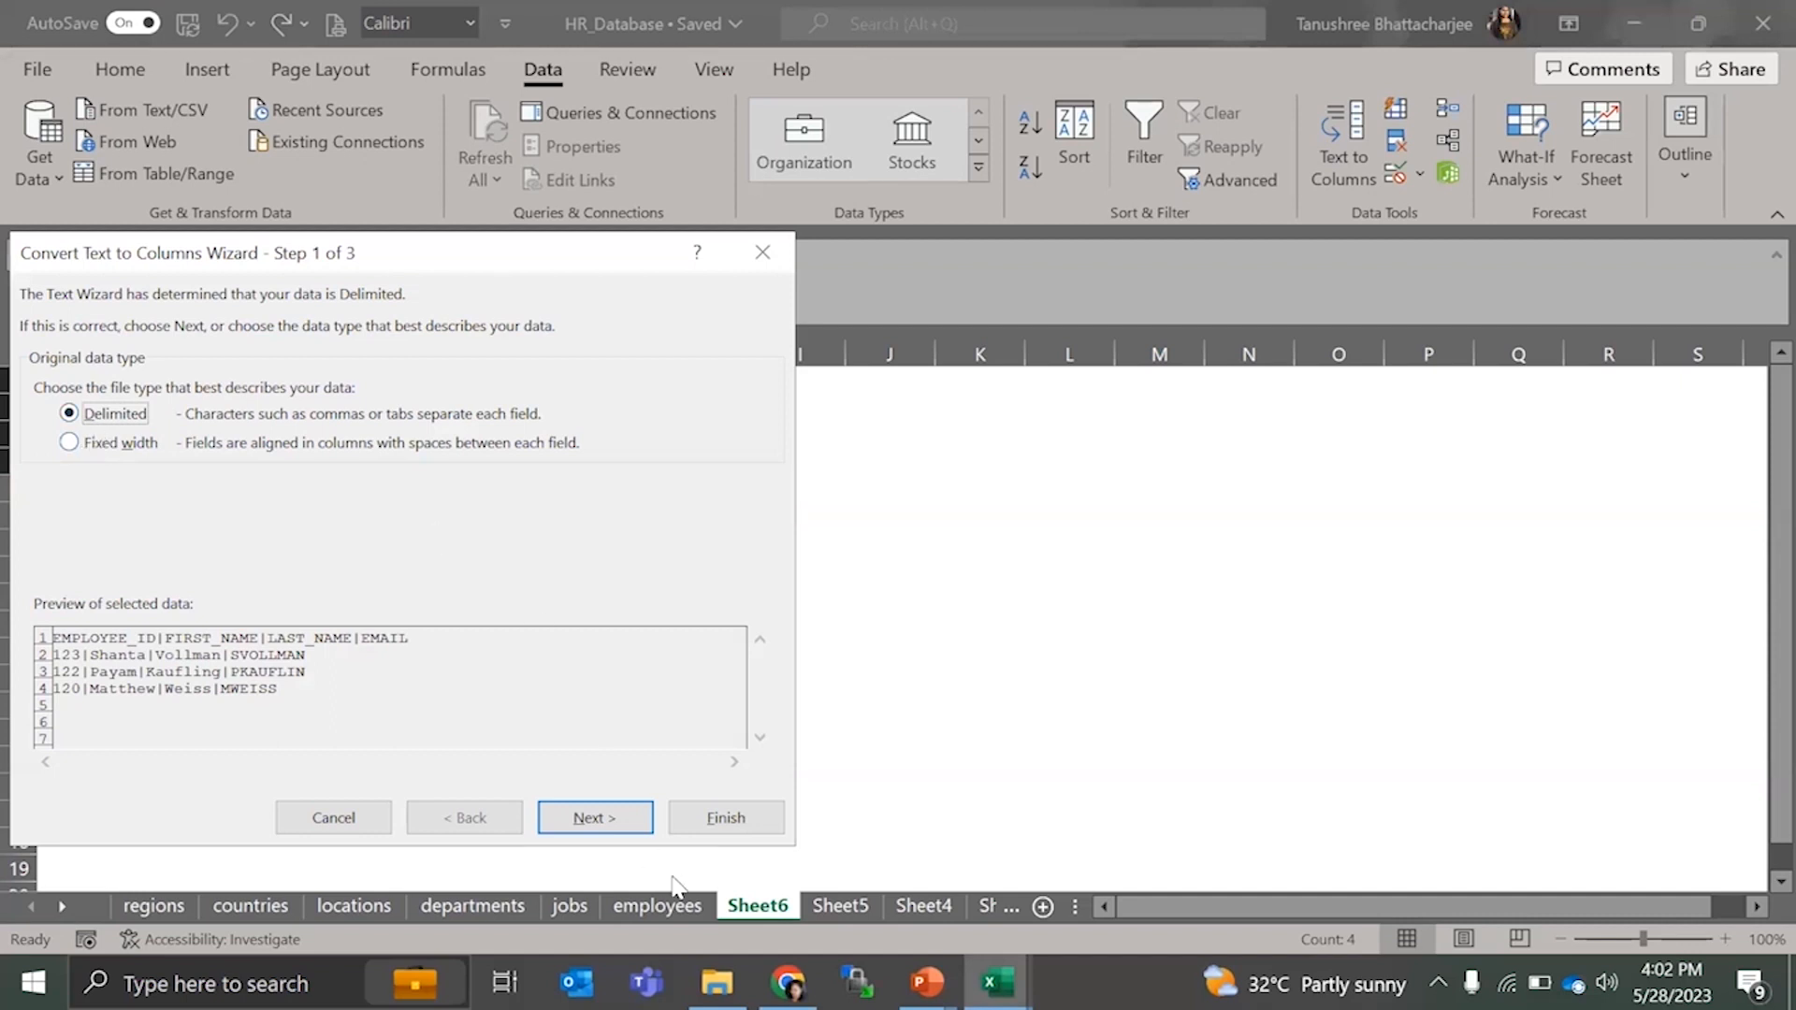
{"action": "left_click", "coordinate": [595, 818]}
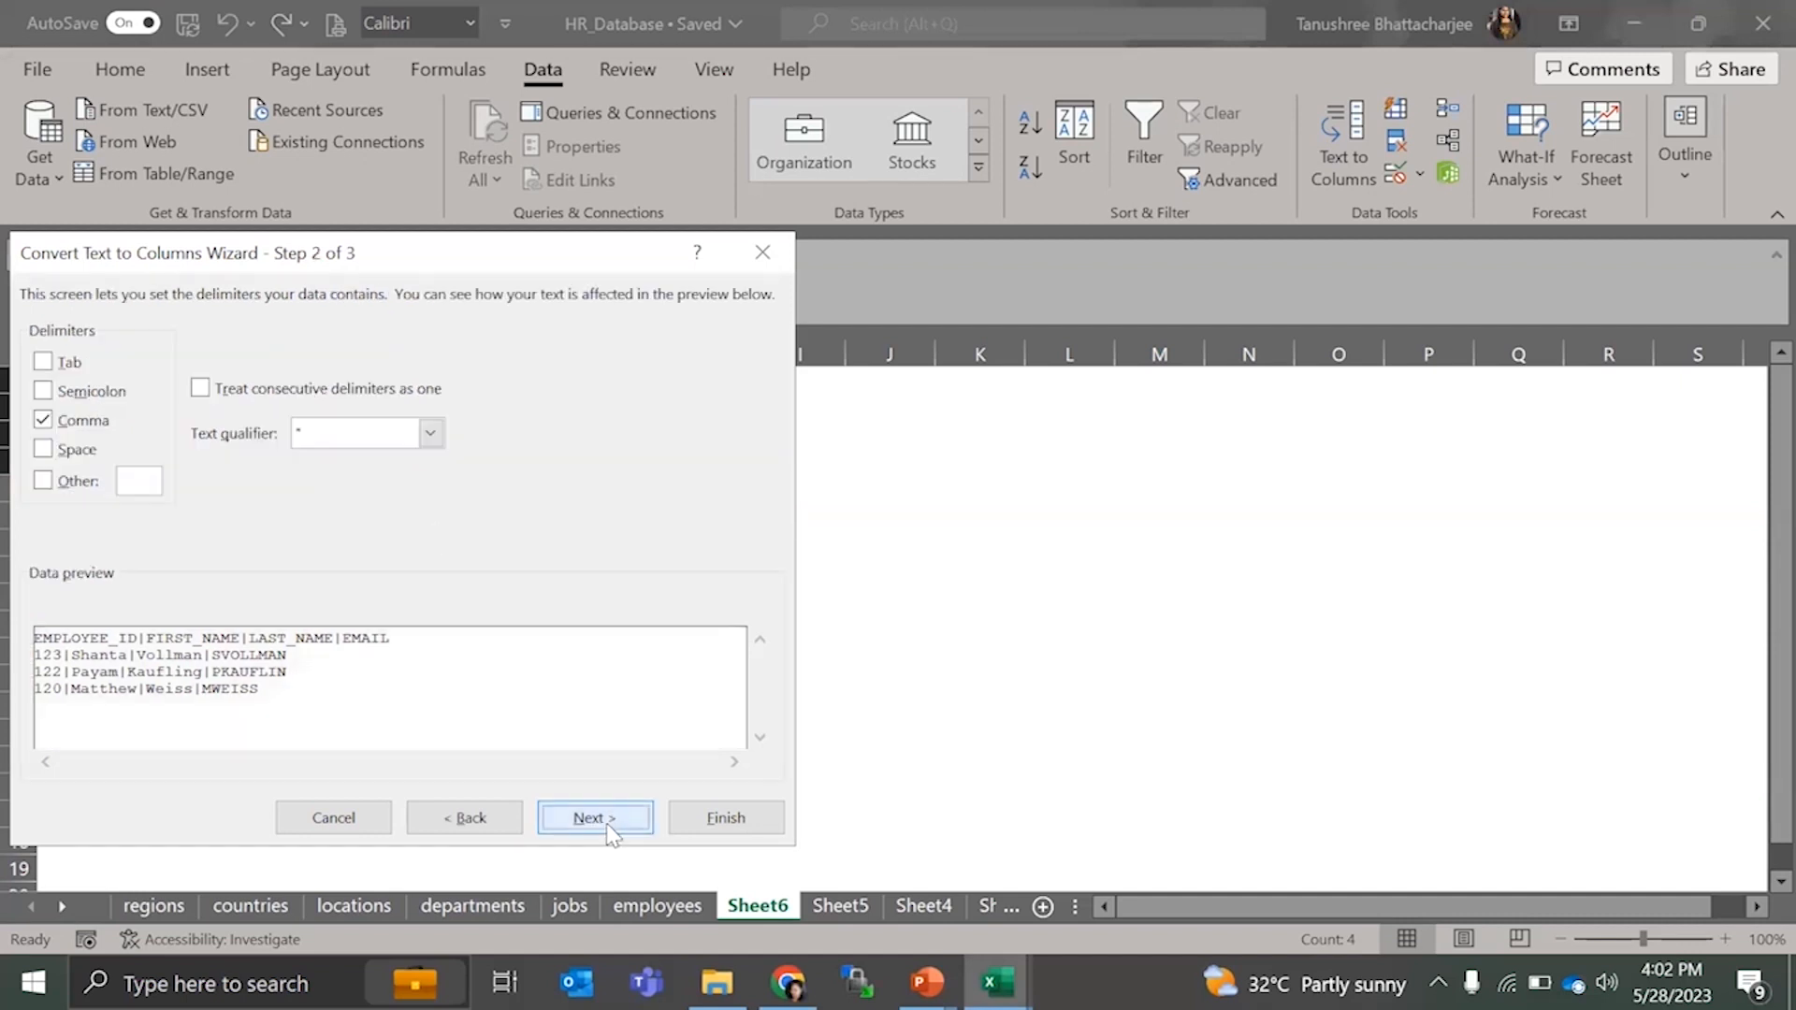
{"action": "left_click", "coordinate": [42, 422]}
{"action": "left_click", "coordinate": [47, 483]}
{"action": "type", "text": "|"}
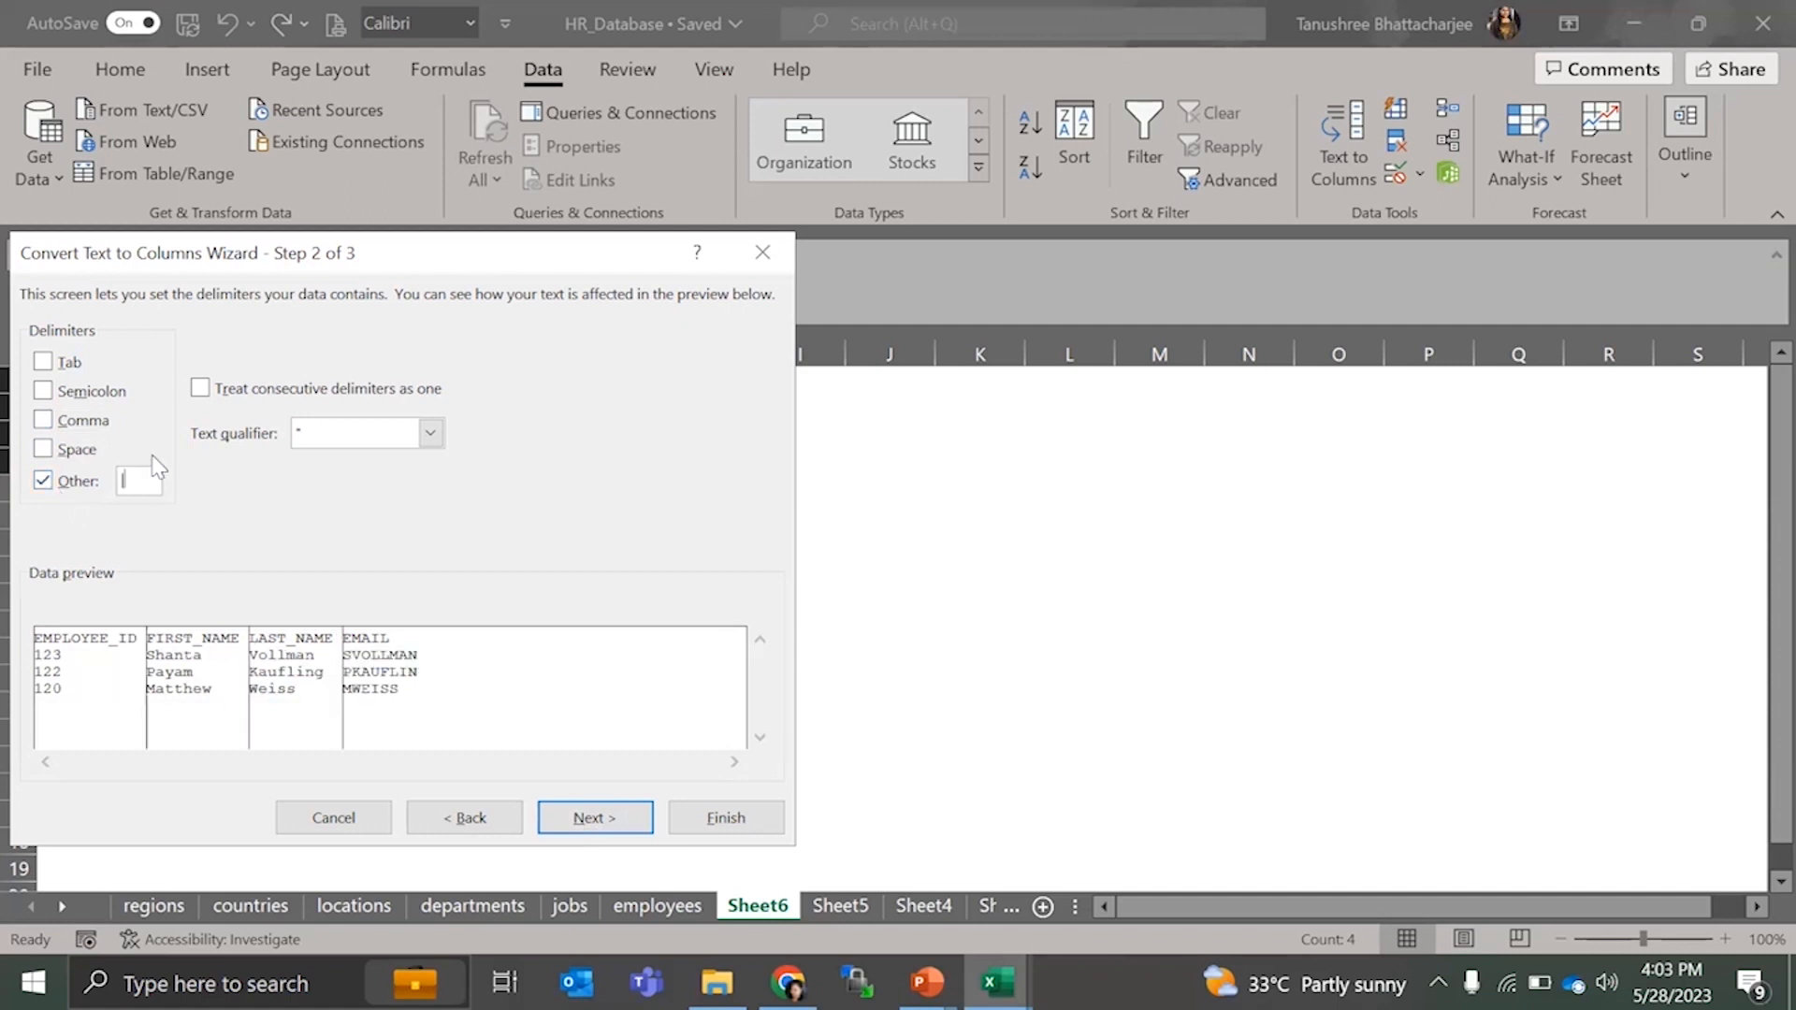
{"action": "left_click", "coordinate": [592, 819]}
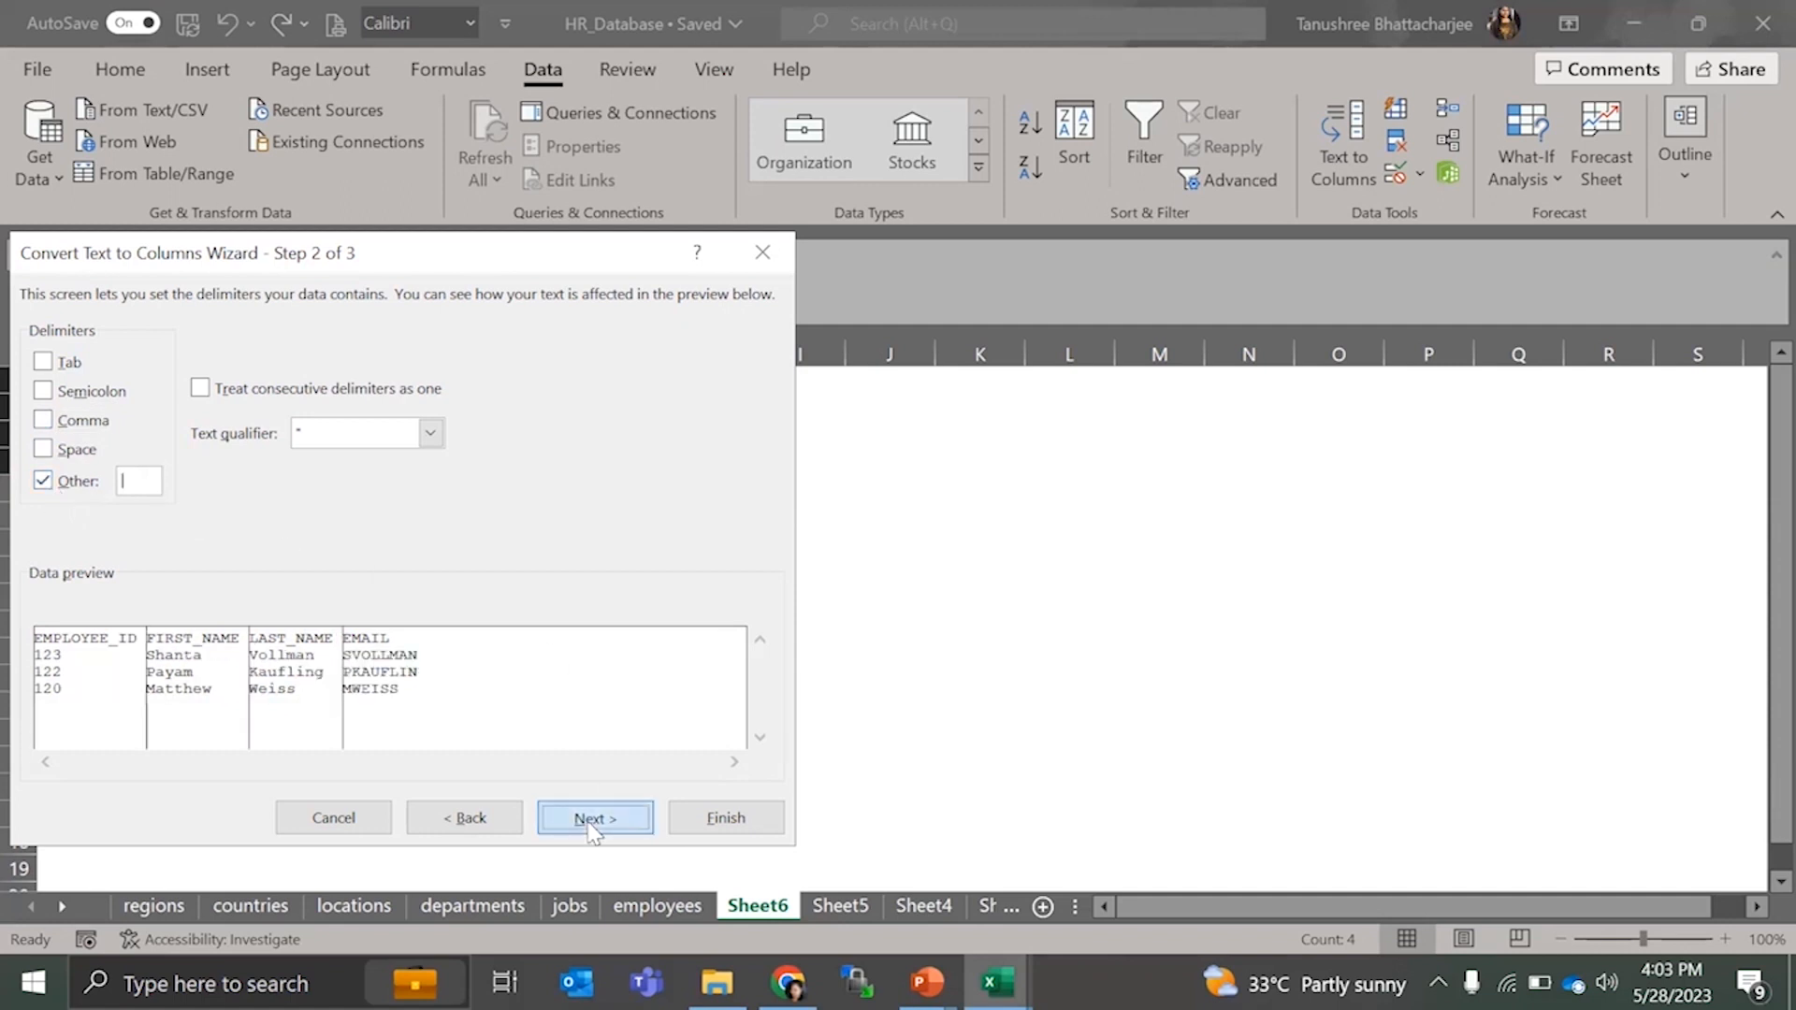
{"action": "left_click", "coordinate": [726, 818]}
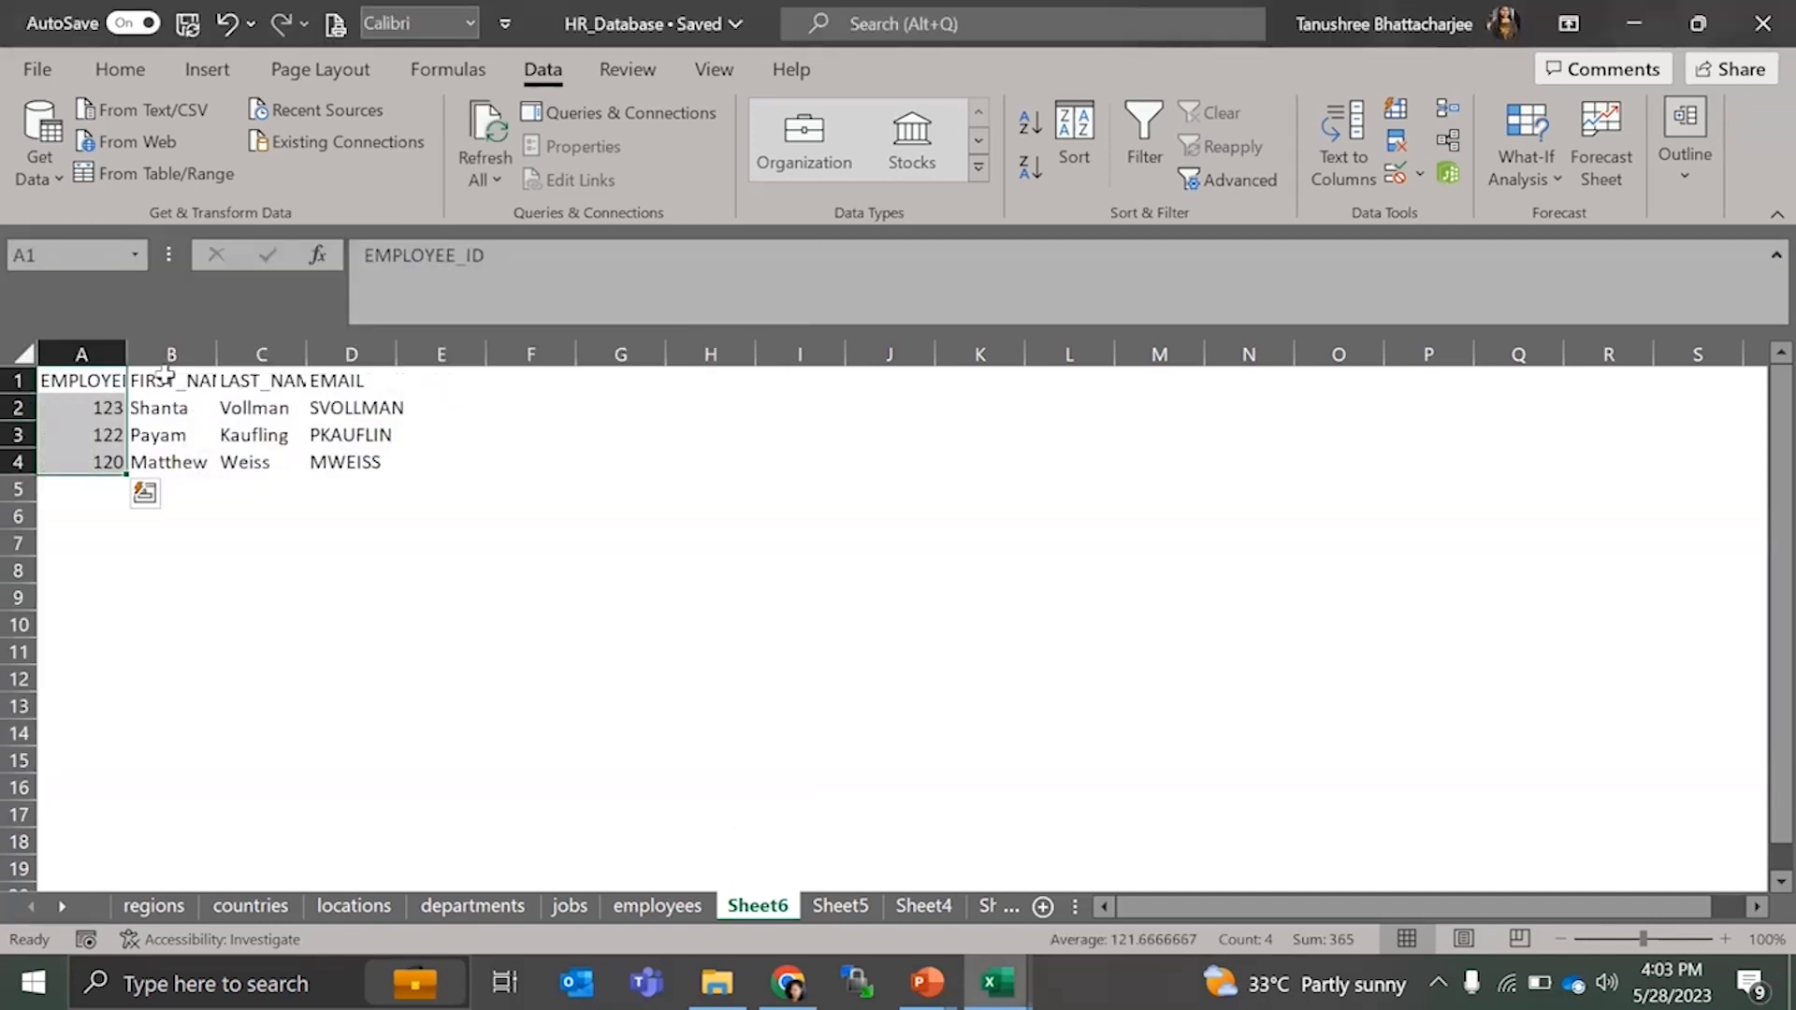
- Select the whole sheet and autofit all column widths to their contents
{"action": "left_click", "coordinate": [172, 434]}
{"action": "left_click", "coordinate": [24, 354]}
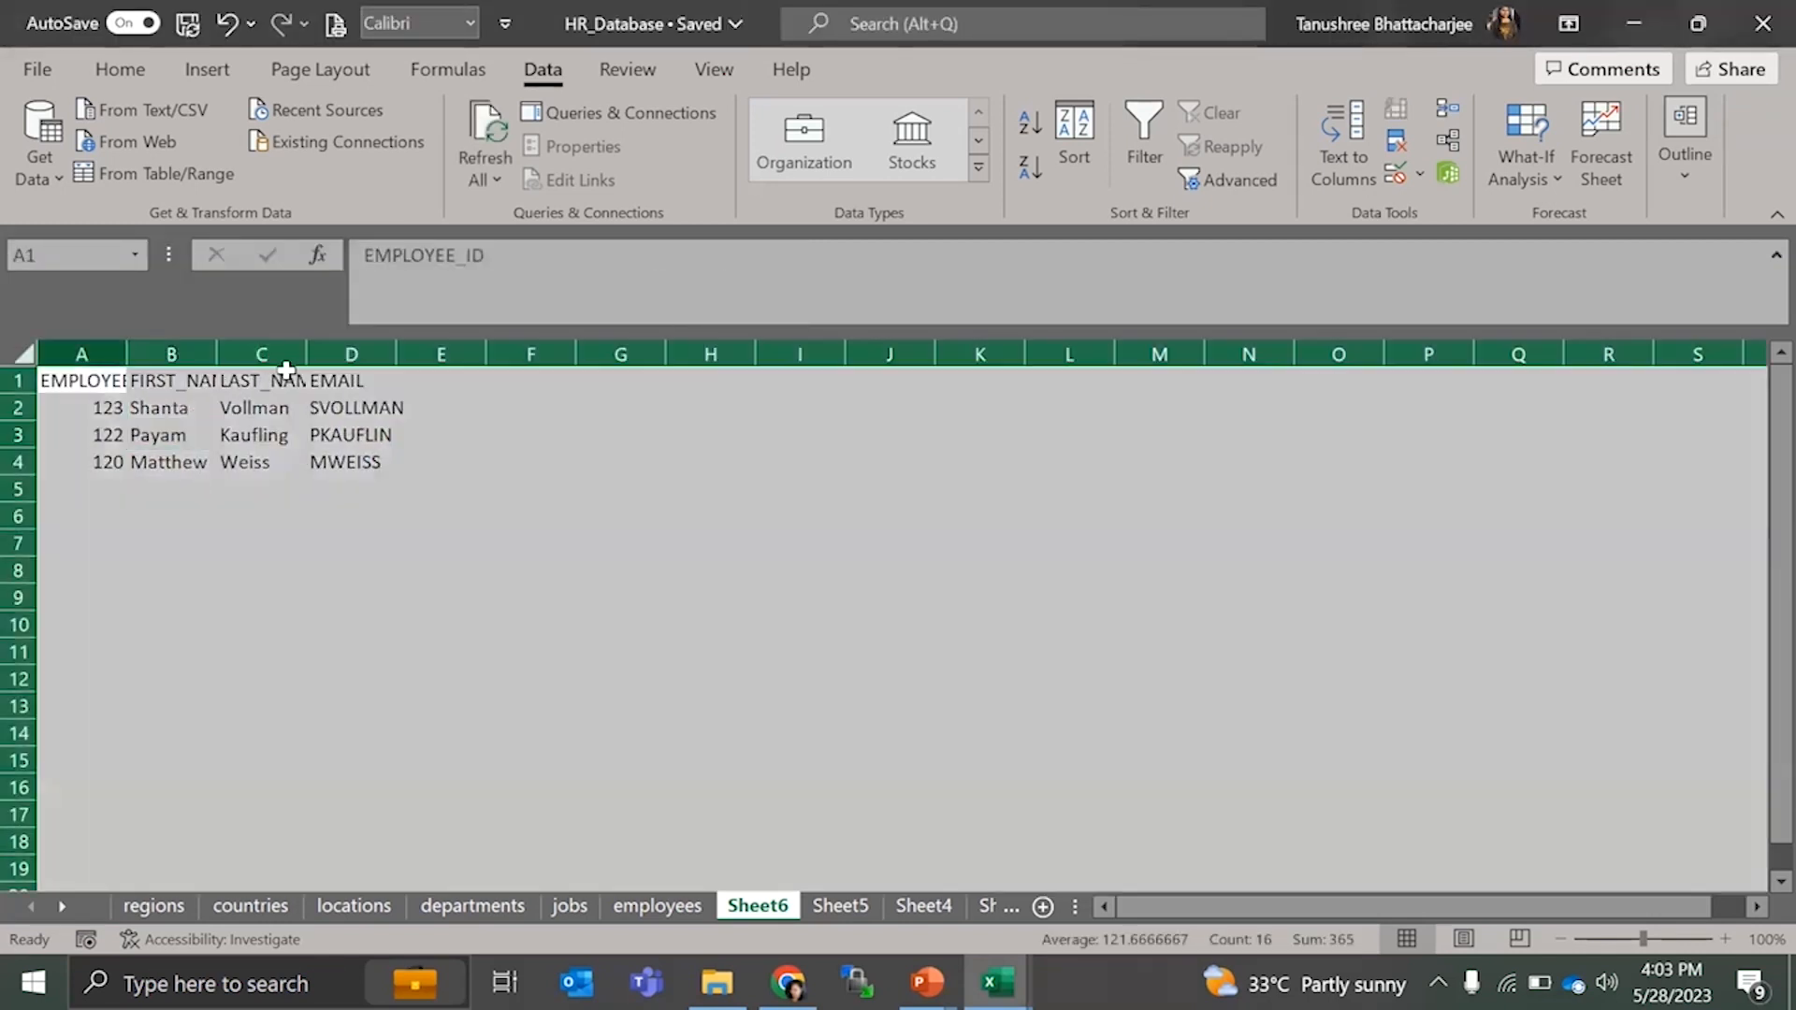
{"action": "double_click", "coordinate": [305, 354]}
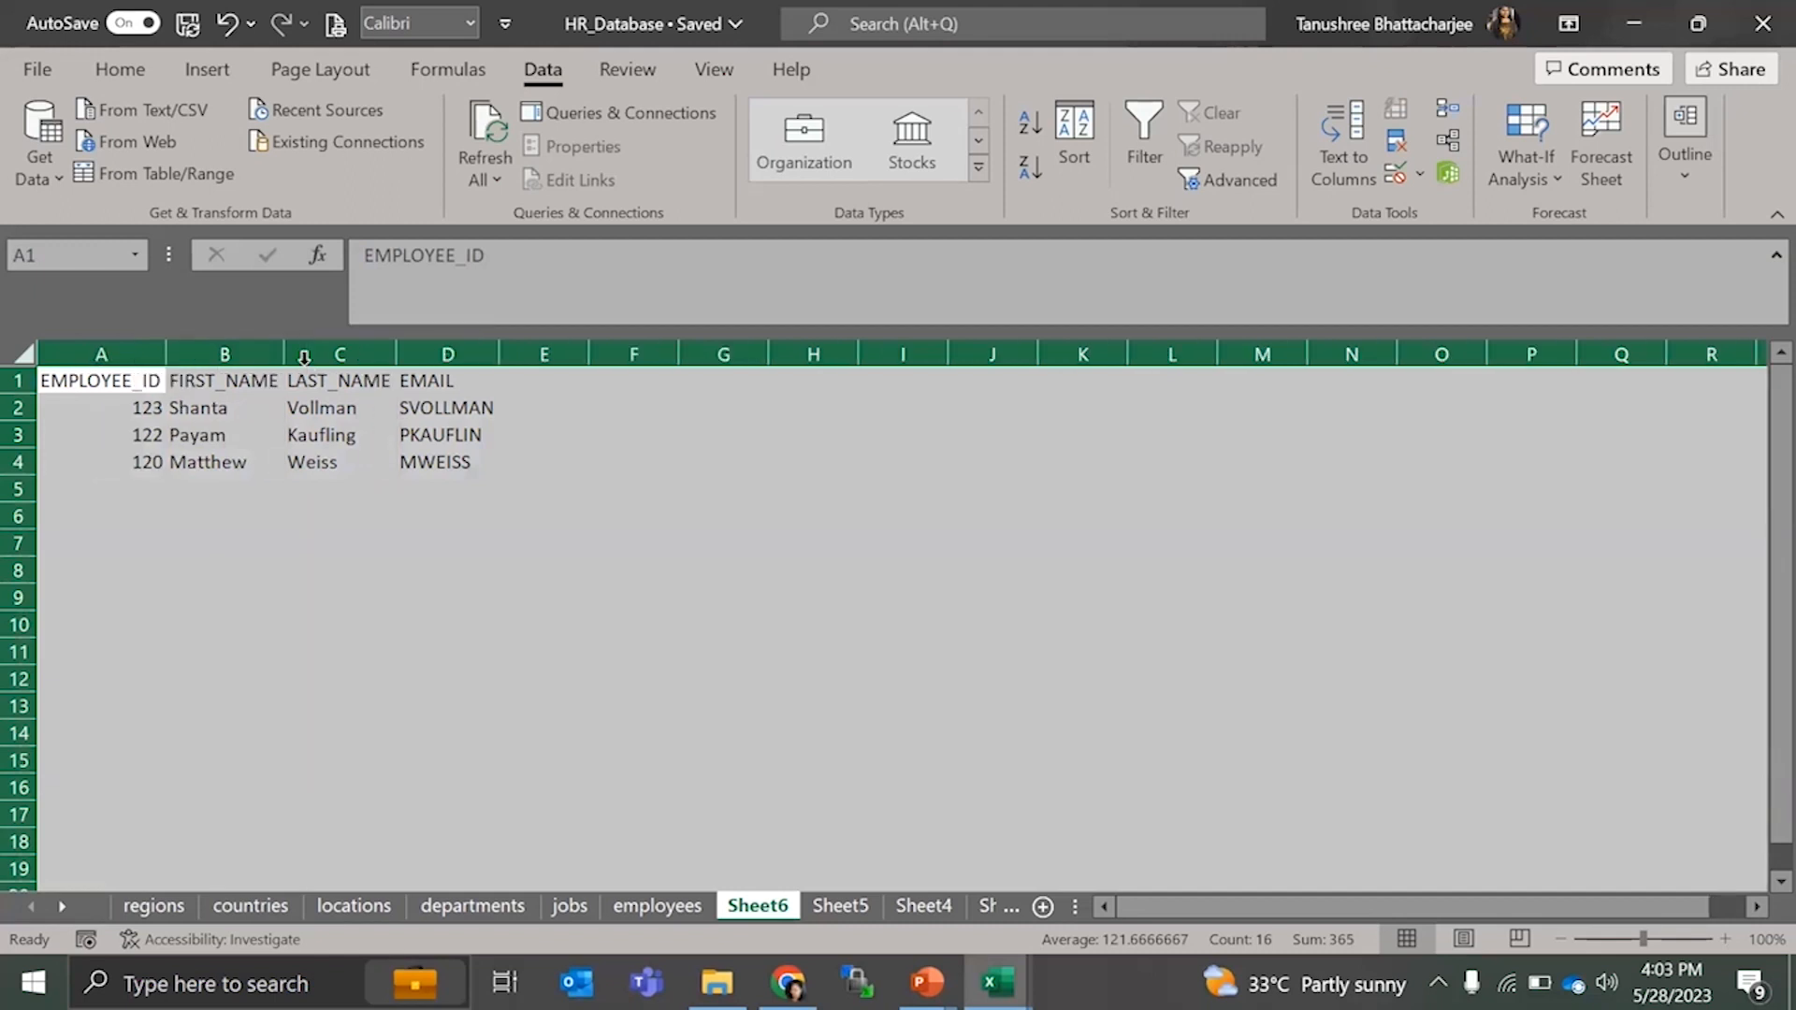
- Review the delimiter options in the Text to Columns wizard for cell D1 and close the wizard without applying it
{"action": "left_click", "coordinate": [1347, 170]}
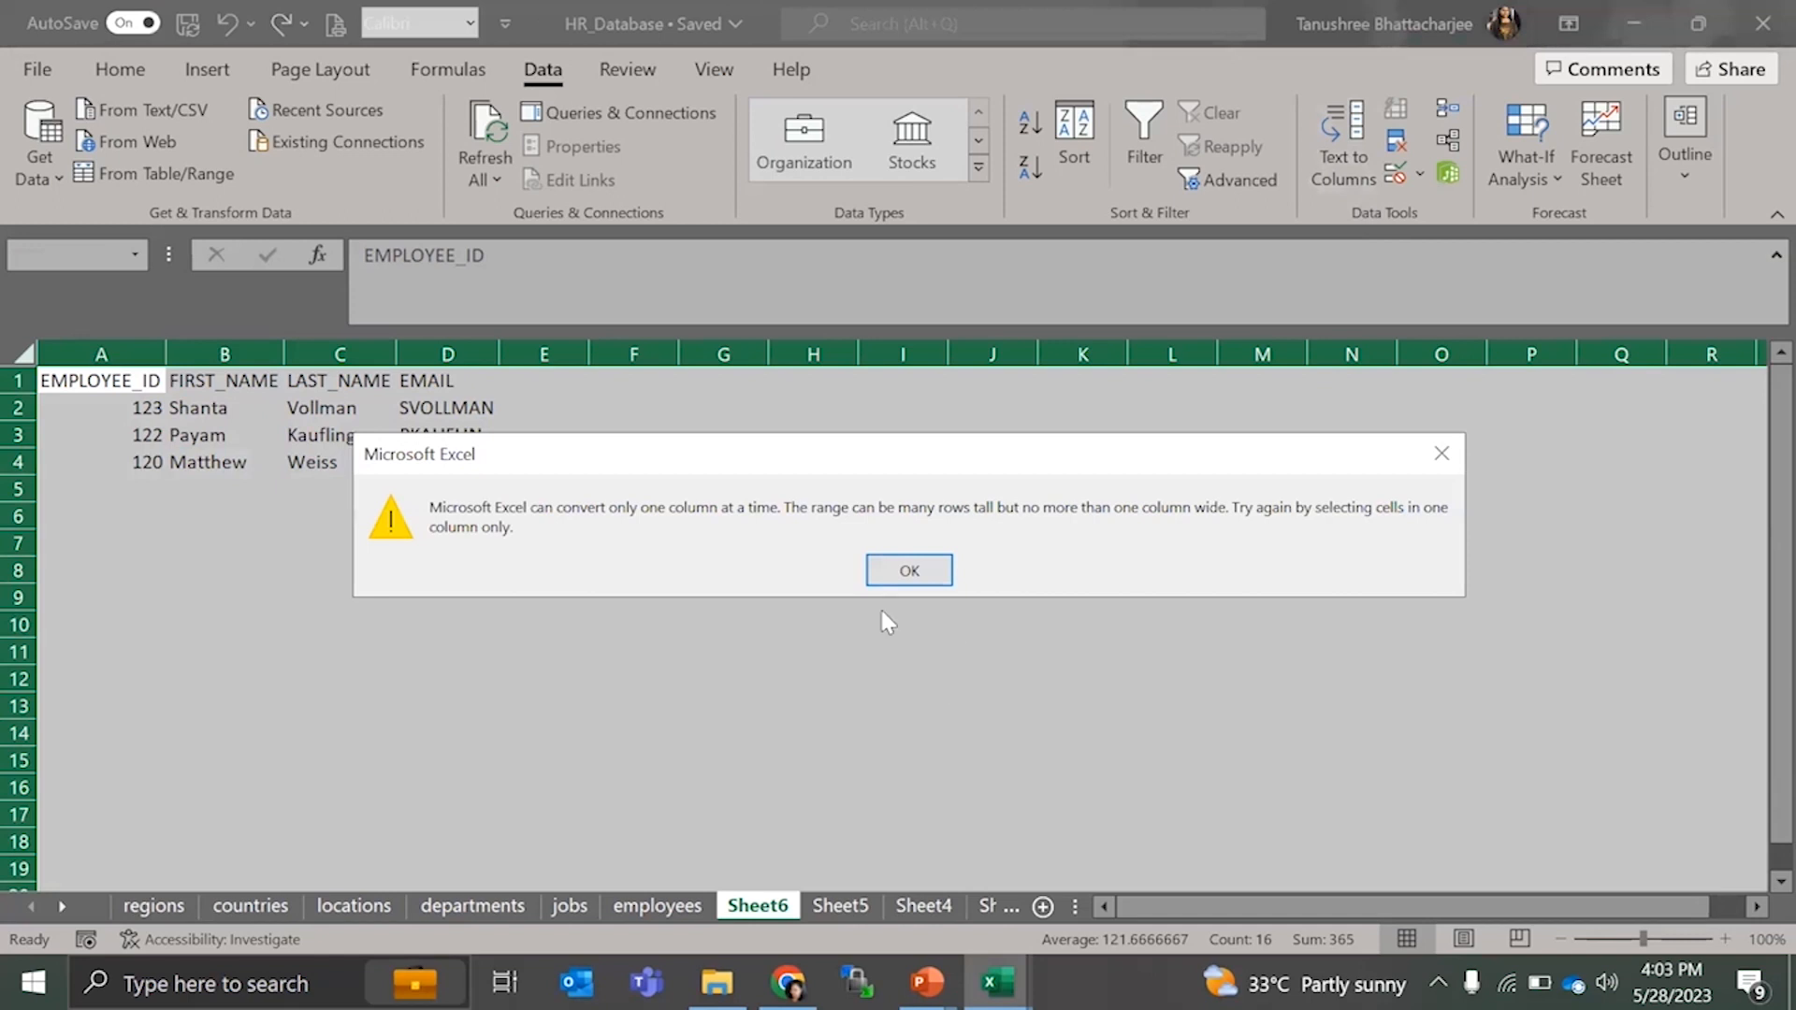
{"action": "left_click", "coordinate": [909, 569]}
{"action": "left_click", "coordinate": [426, 385]}
{"action": "left_click", "coordinate": [1327, 168]}
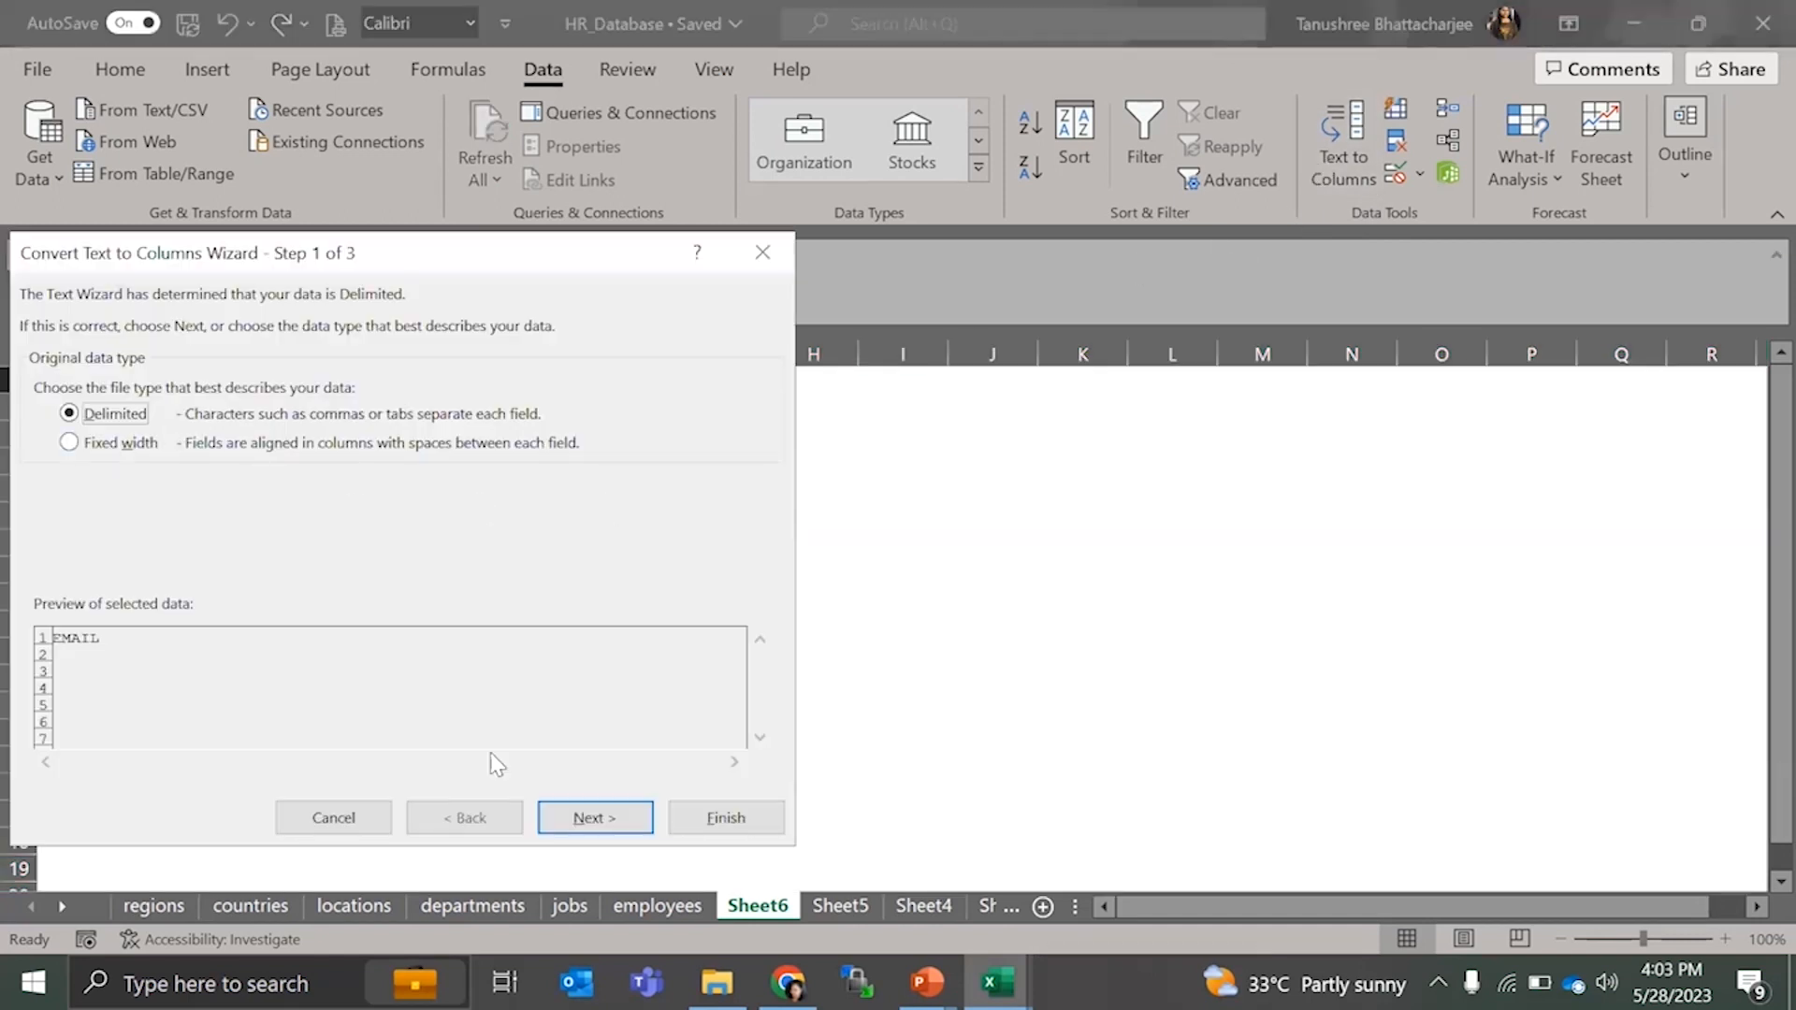
{"action": "left_click", "coordinate": [596, 817]}
{"action": "left_click", "coordinate": [54, 365]}
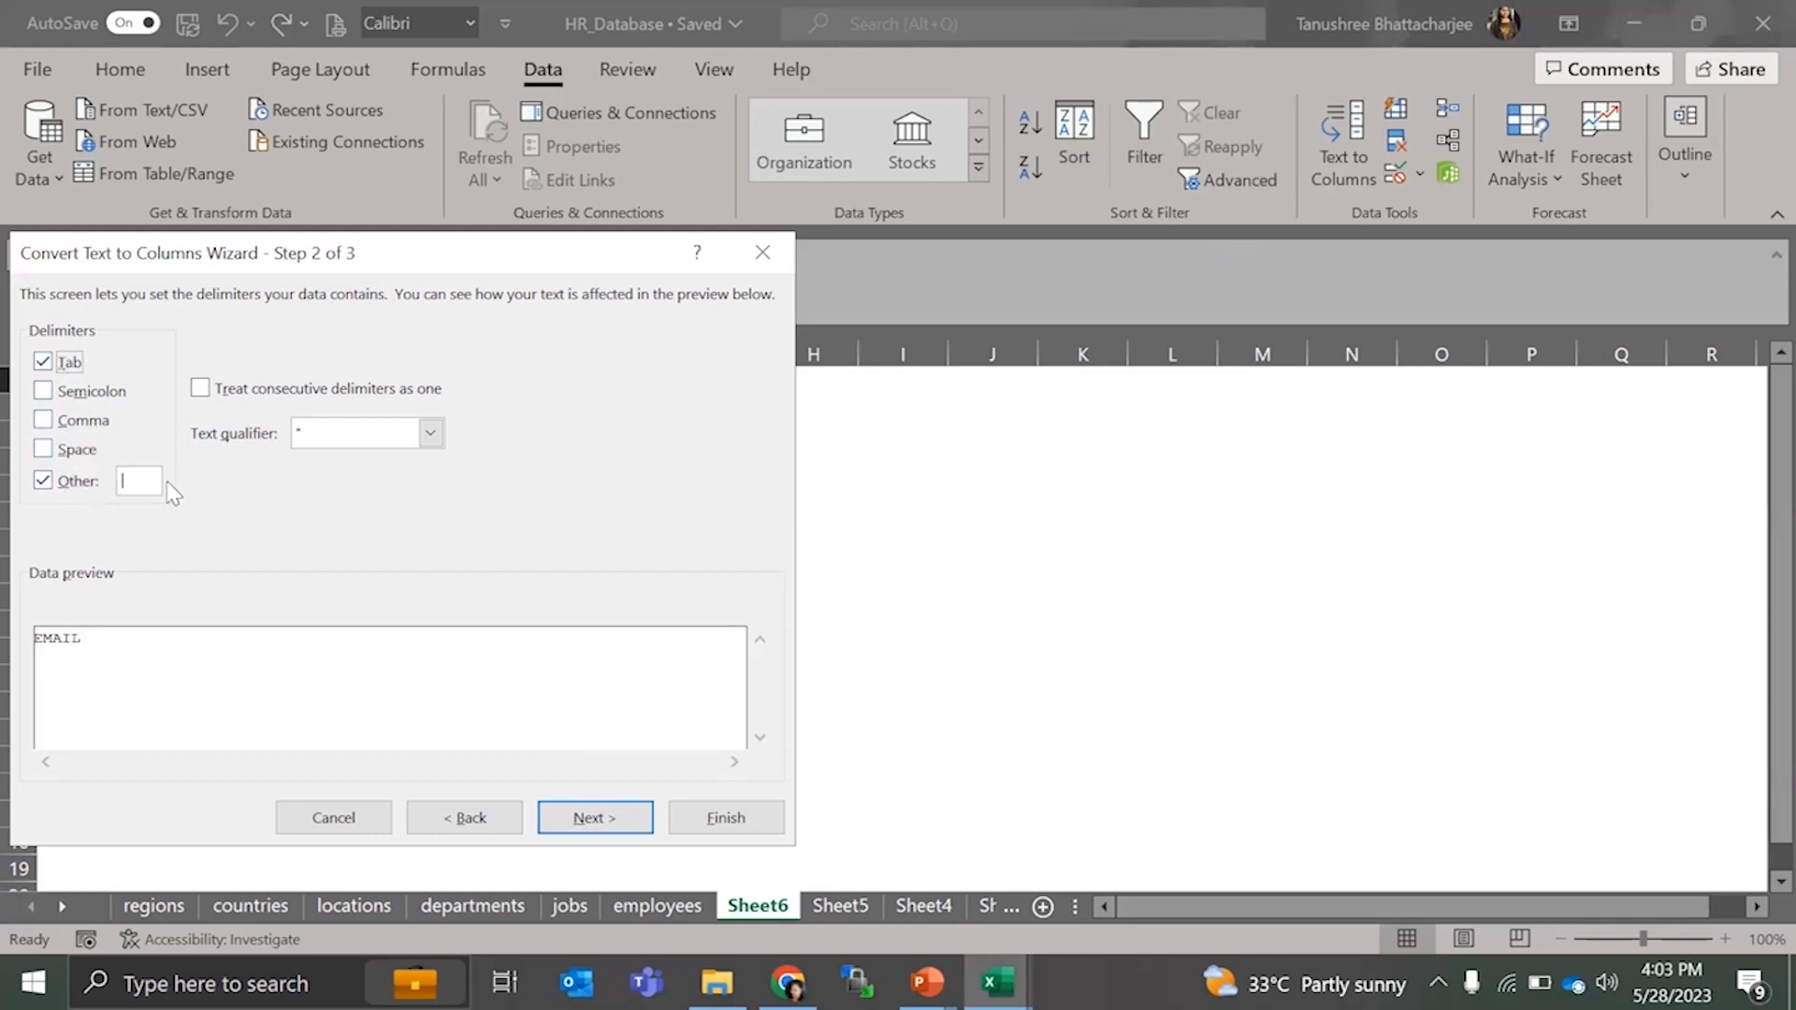
{"action": "left_click", "coordinate": [761, 260]}
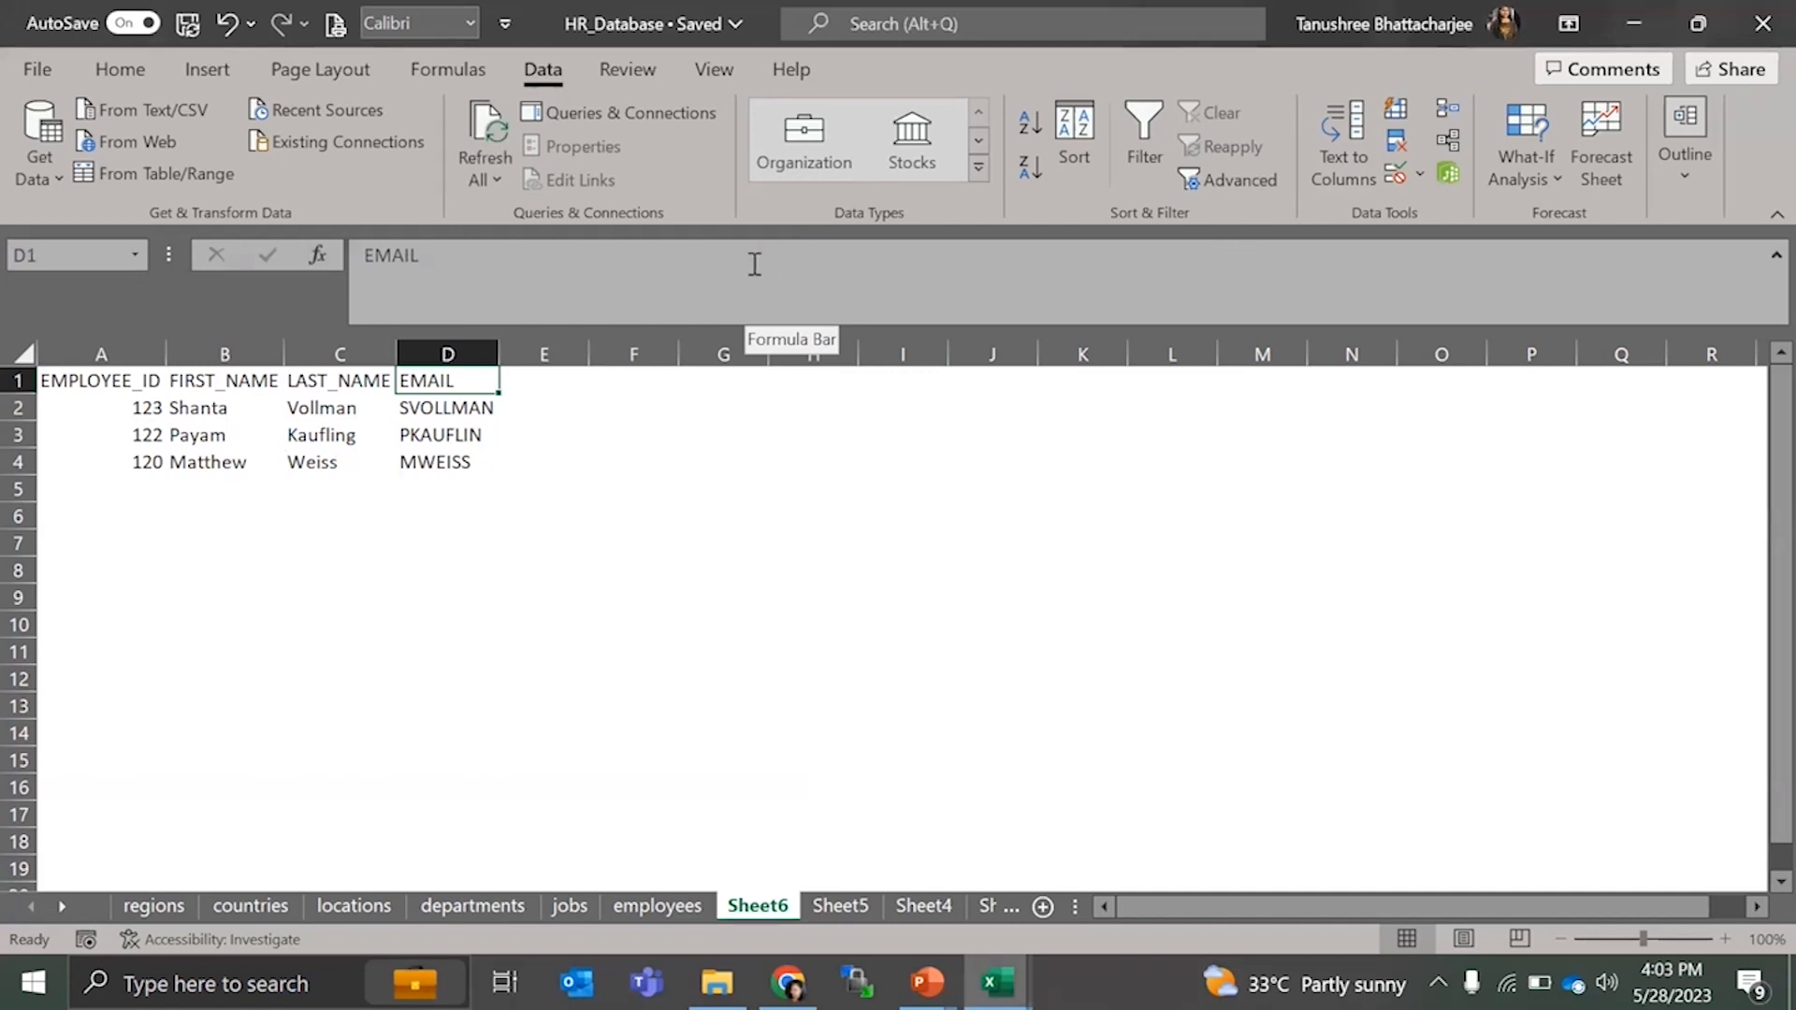
- Switch to the PowerPoint slide show to check the General Functions topic list, and return to the HR_Database workbook
{"action": "left_click", "coordinate": [926, 982]}
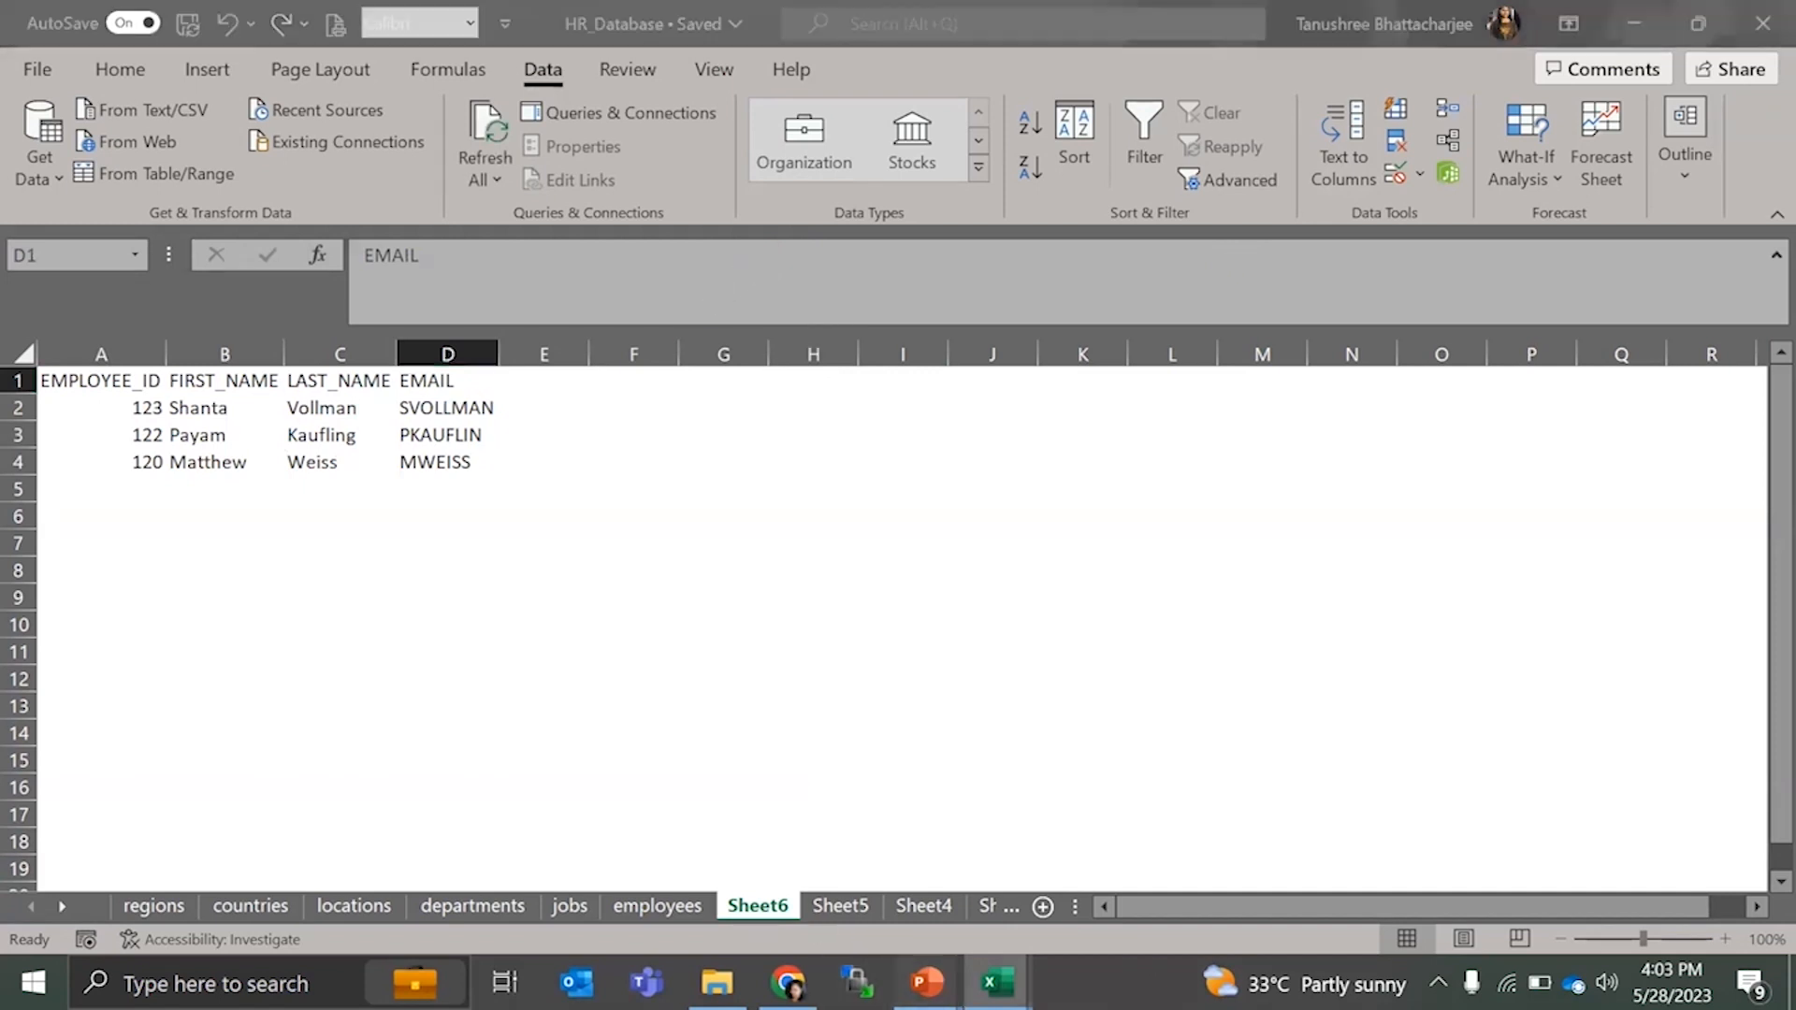
{"action": "left_click", "coordinate": [1036, 835]}
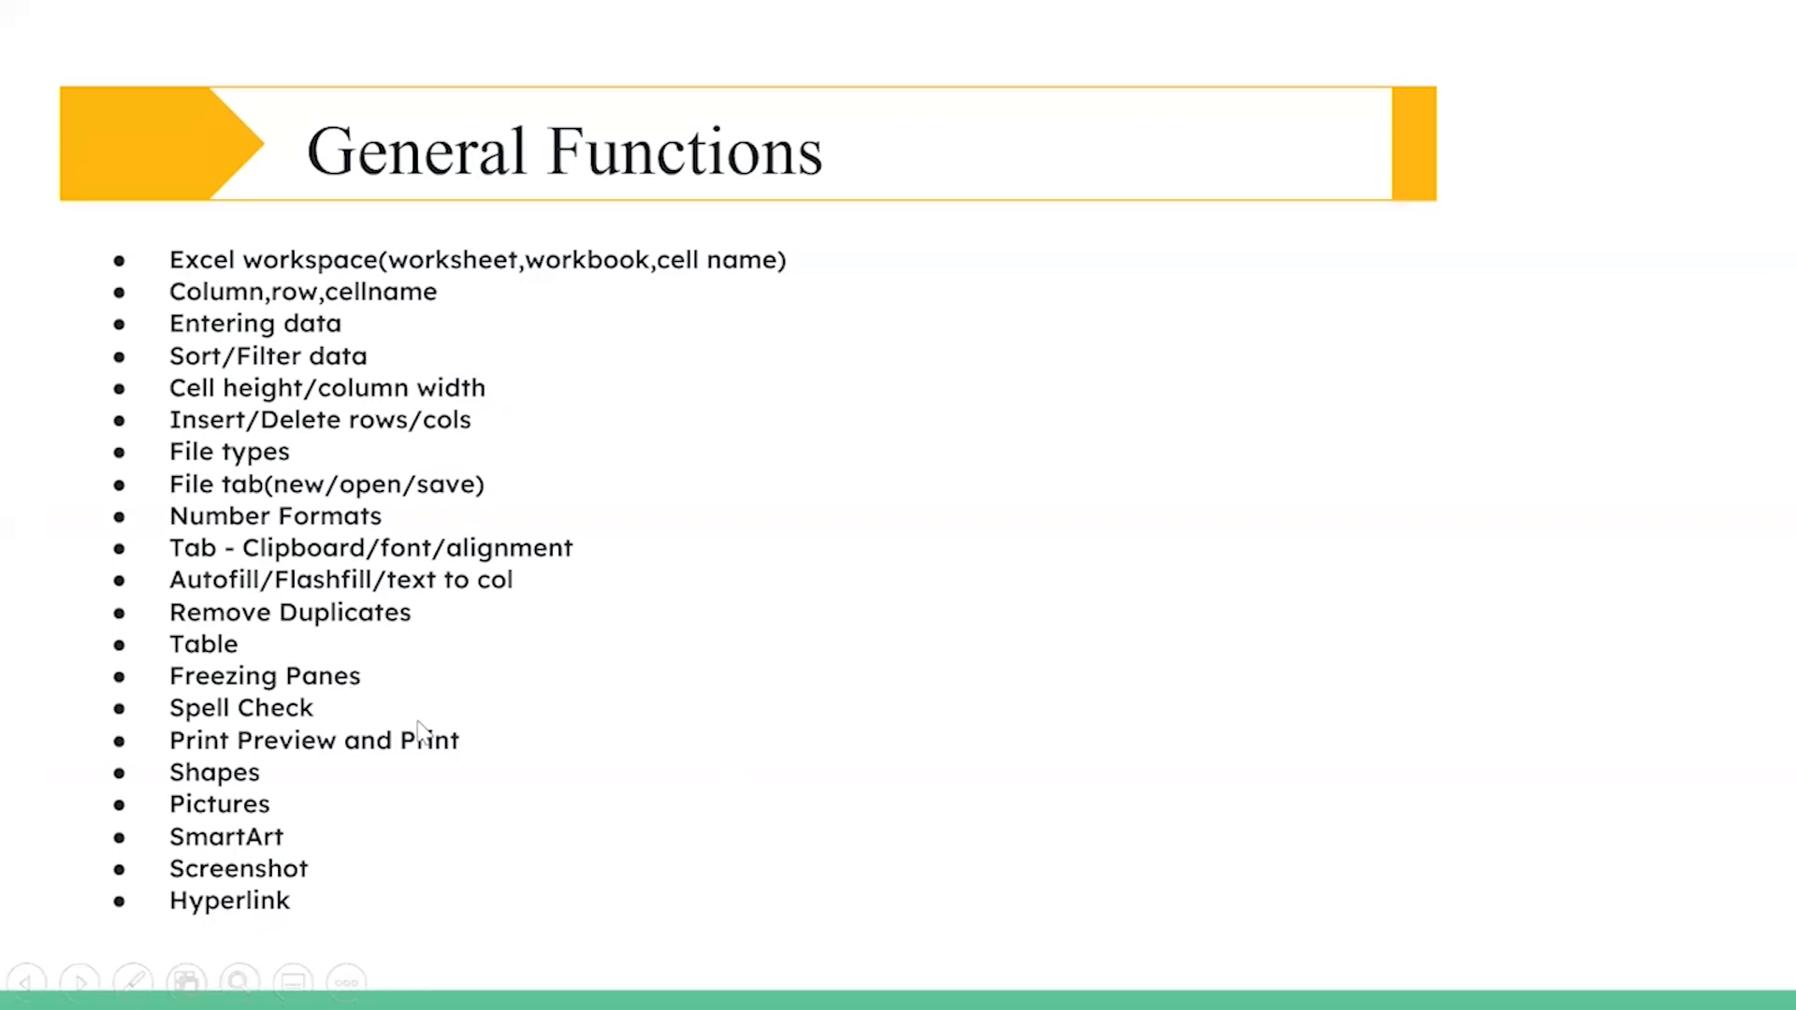
{"action": "key", "text": "alt+Tab"}
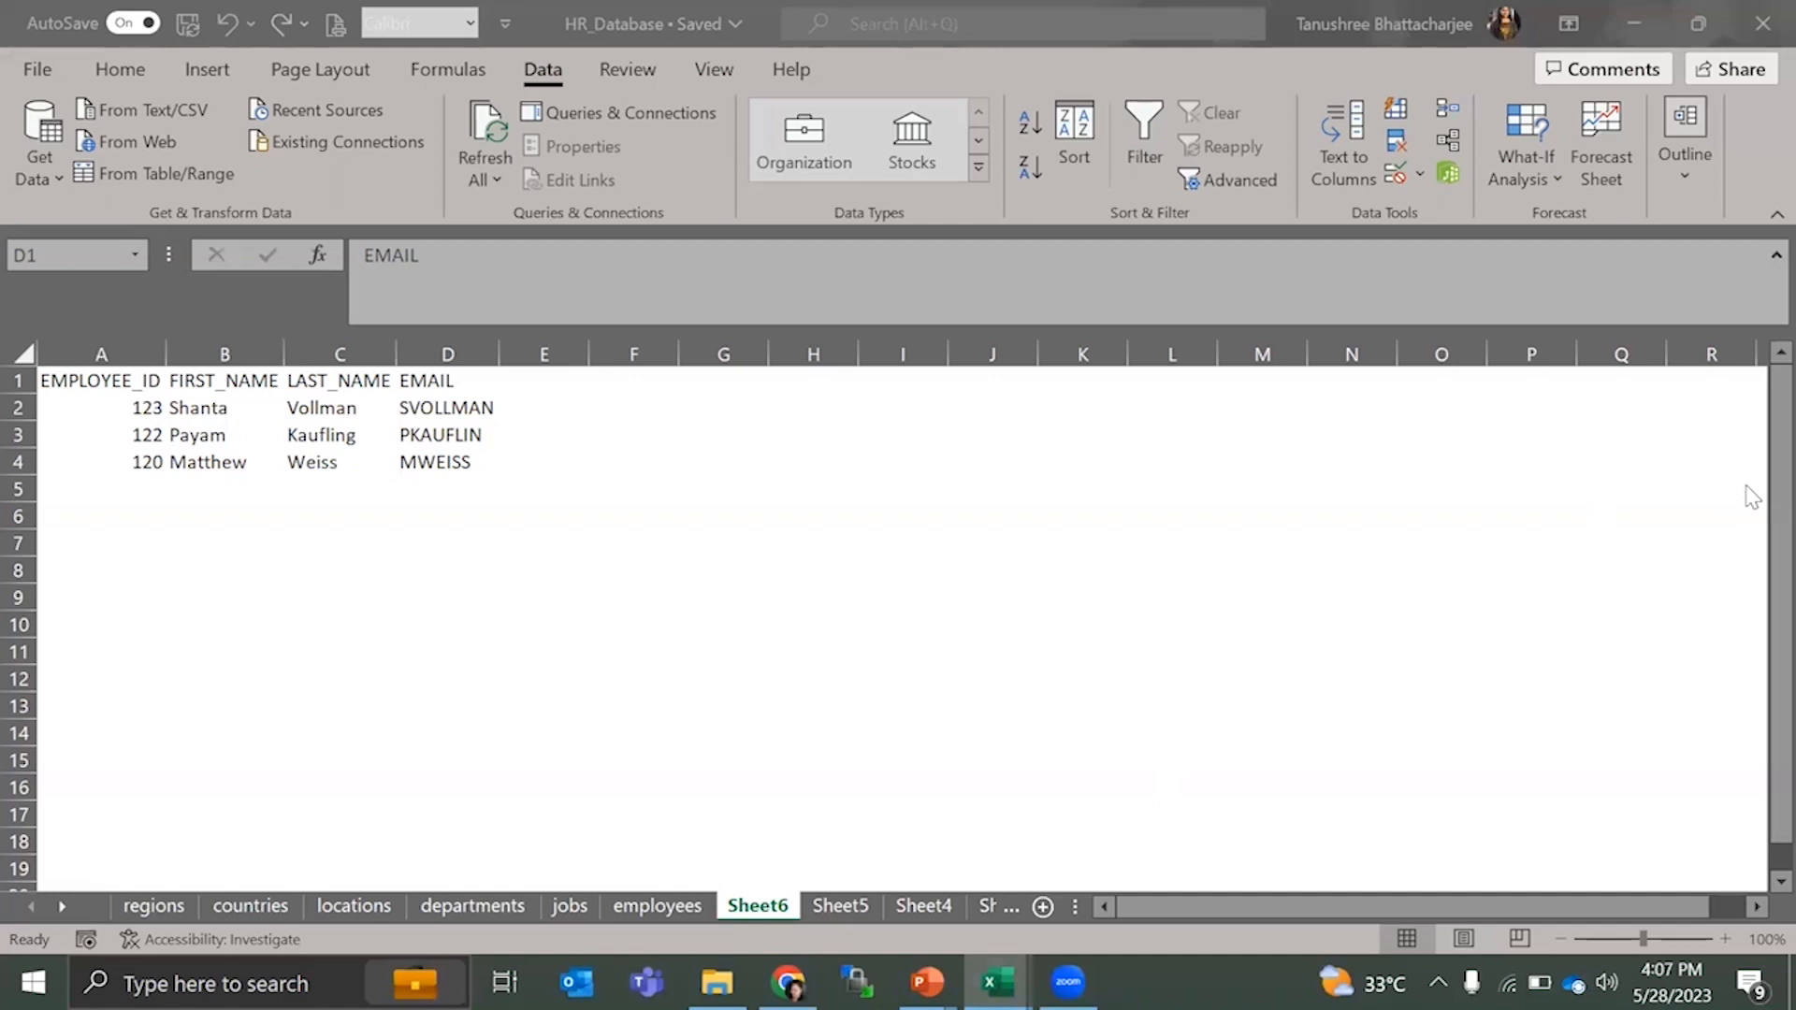
{"action": "left_click", "coordinate": [251, 456]}
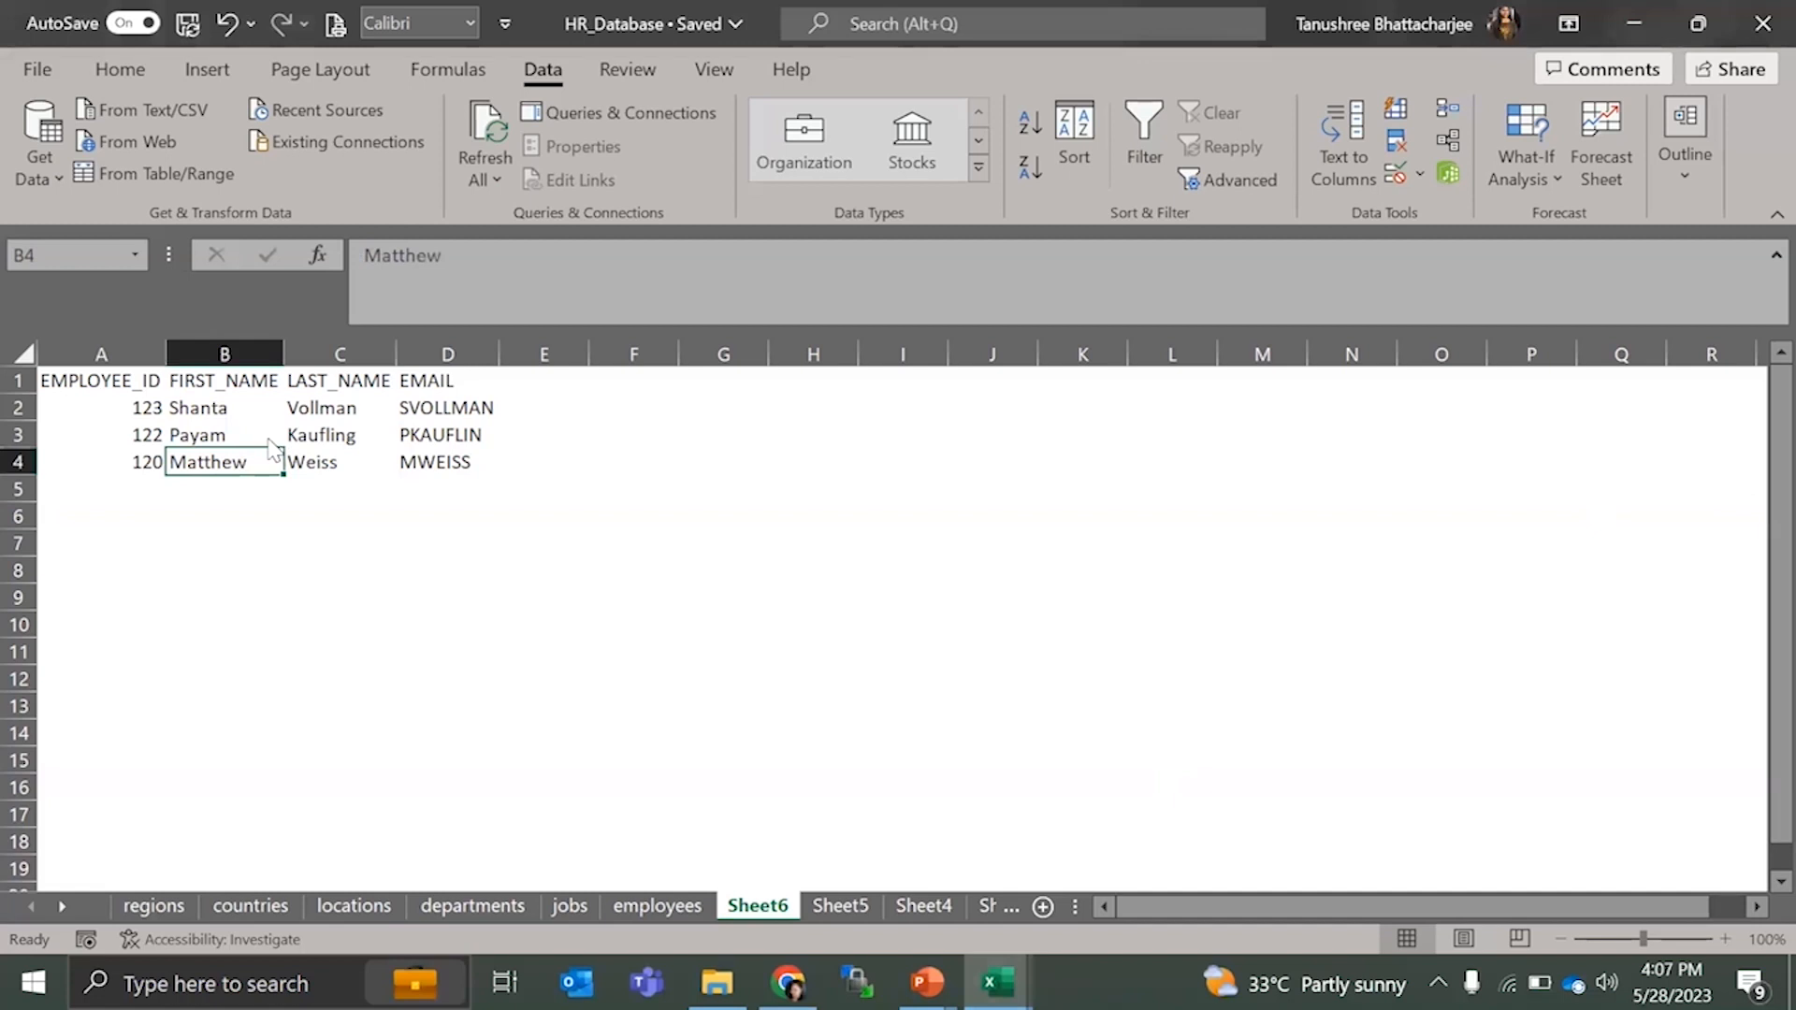
{"action": "key", "text": "alt+Tab"}
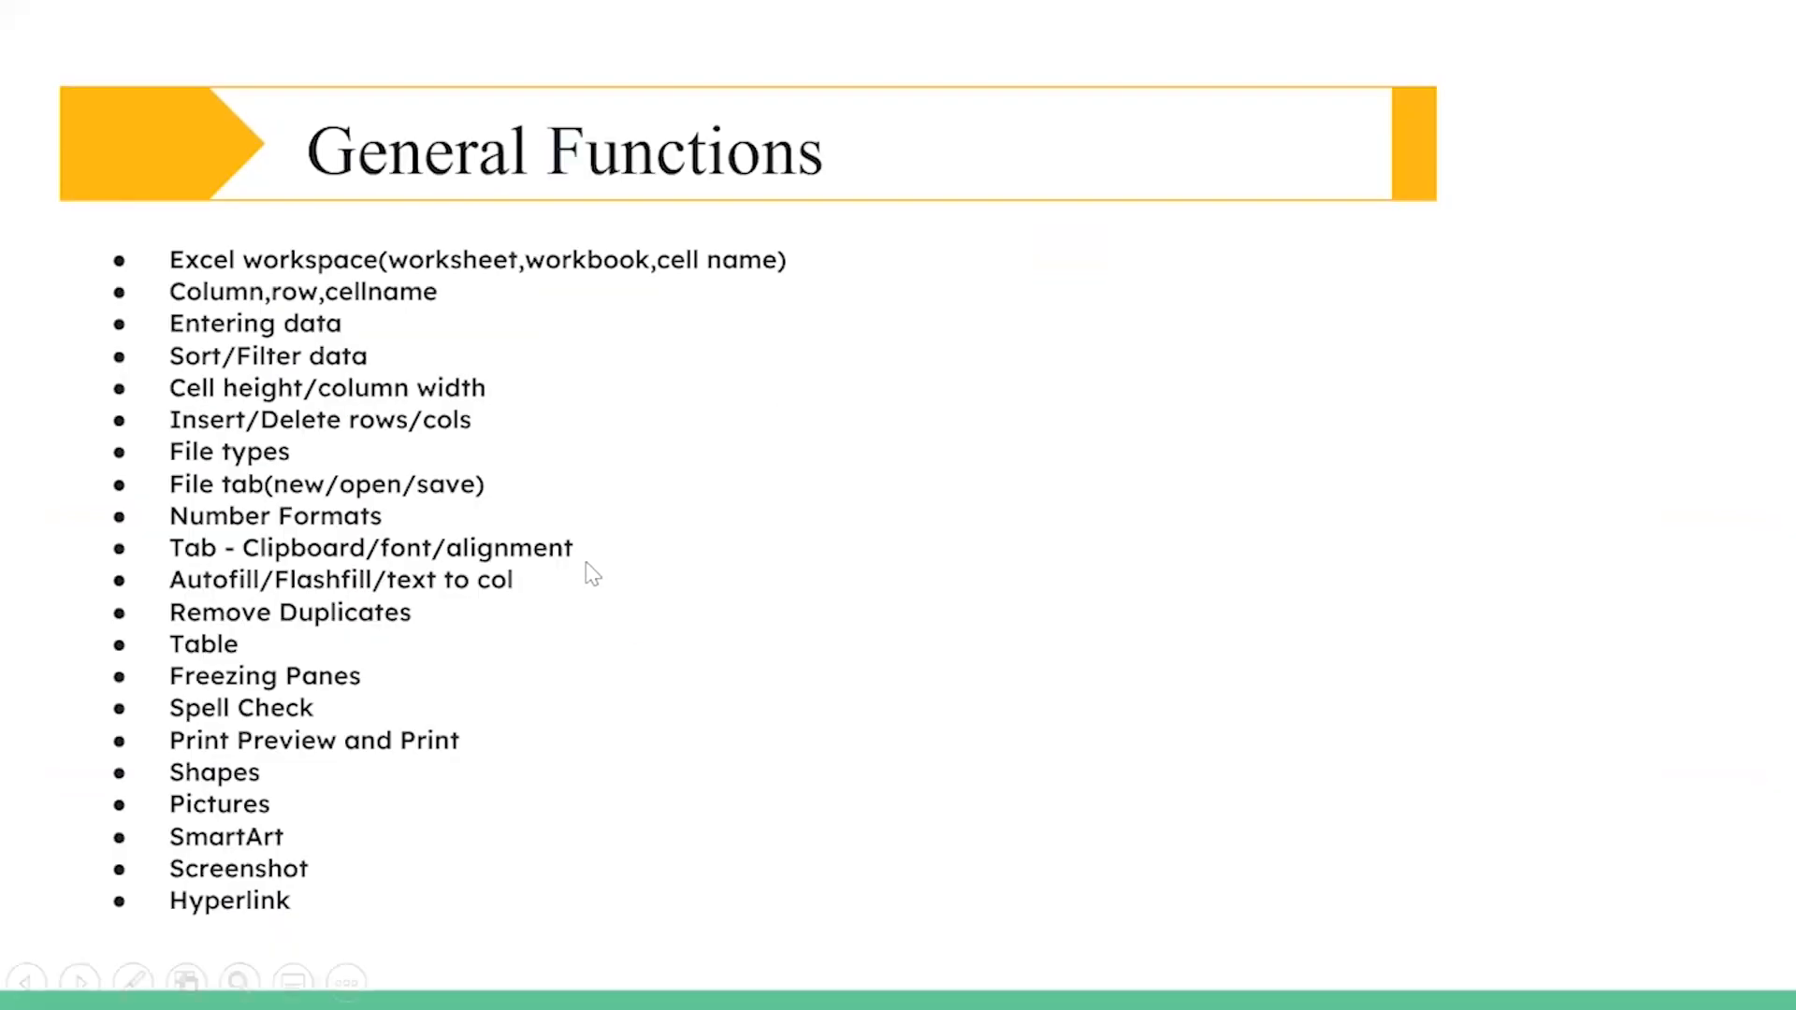
{"action": "key", "text": "alt+Tab"}
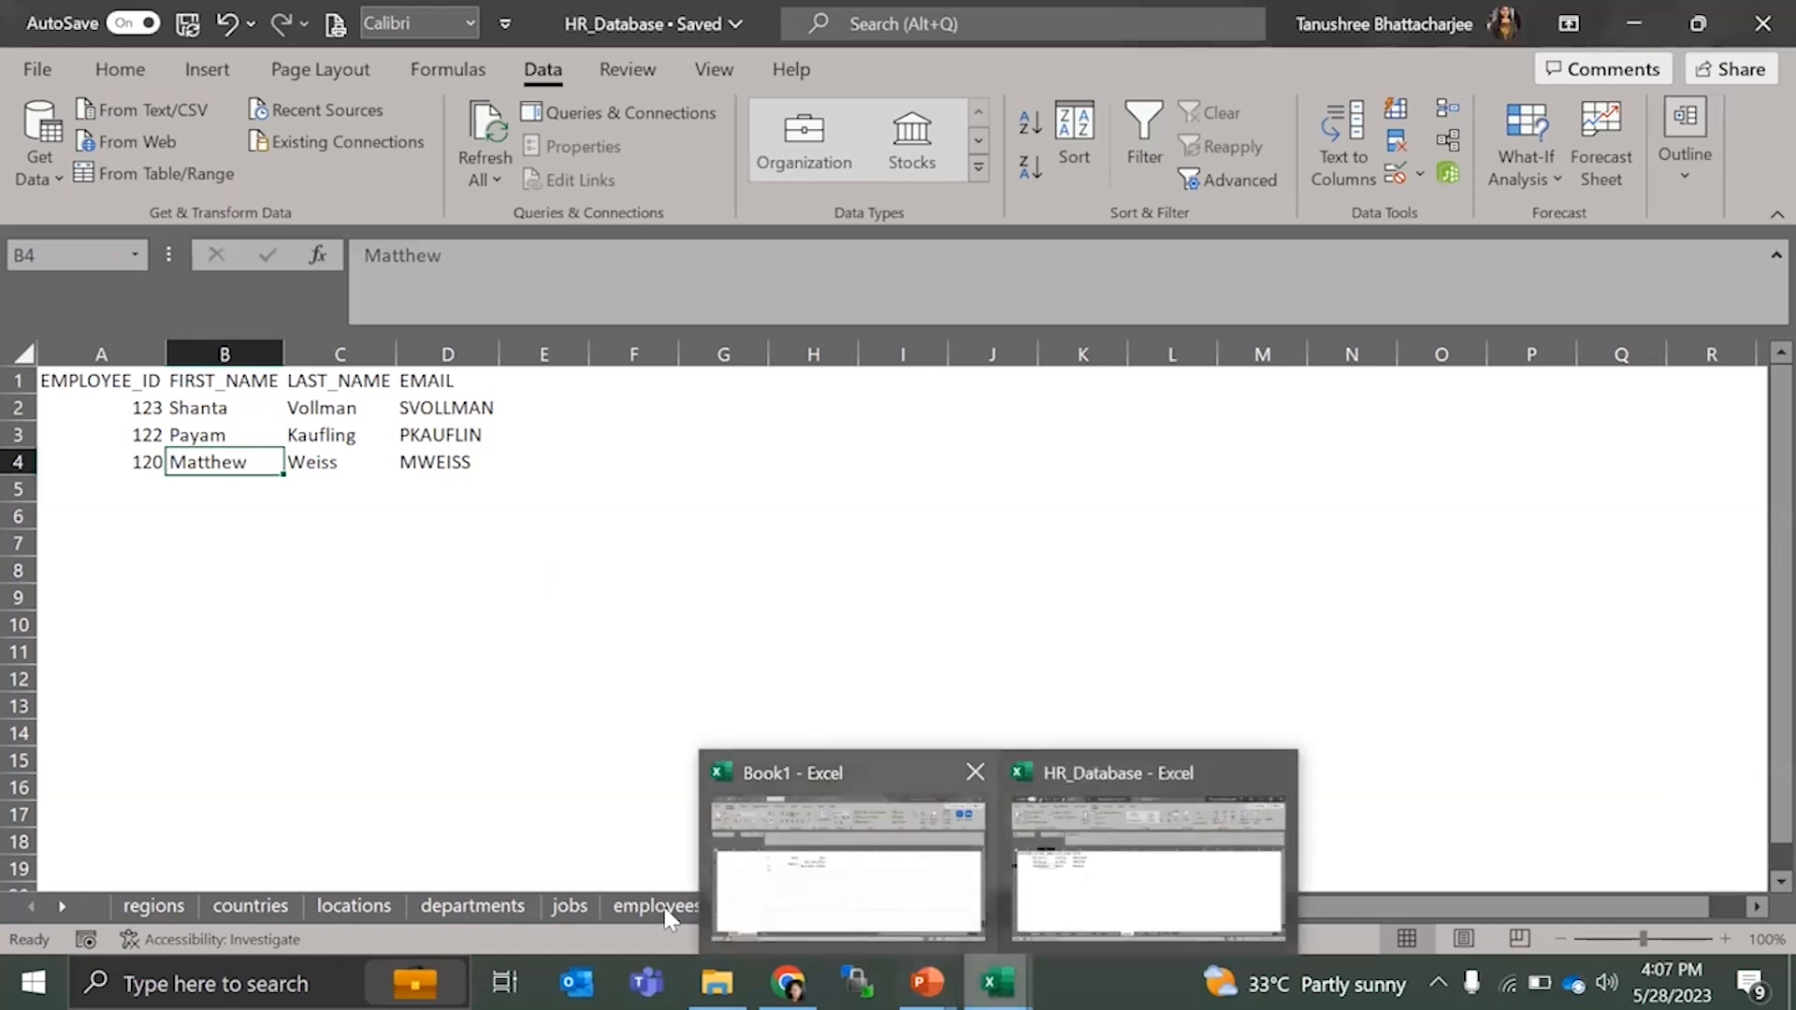
- Copy the entire JOB_ID column from the employees sheet and paste it into Sheet6 starting at cell A1
{"action": "key", "text": "ctrl+Page_Up"}
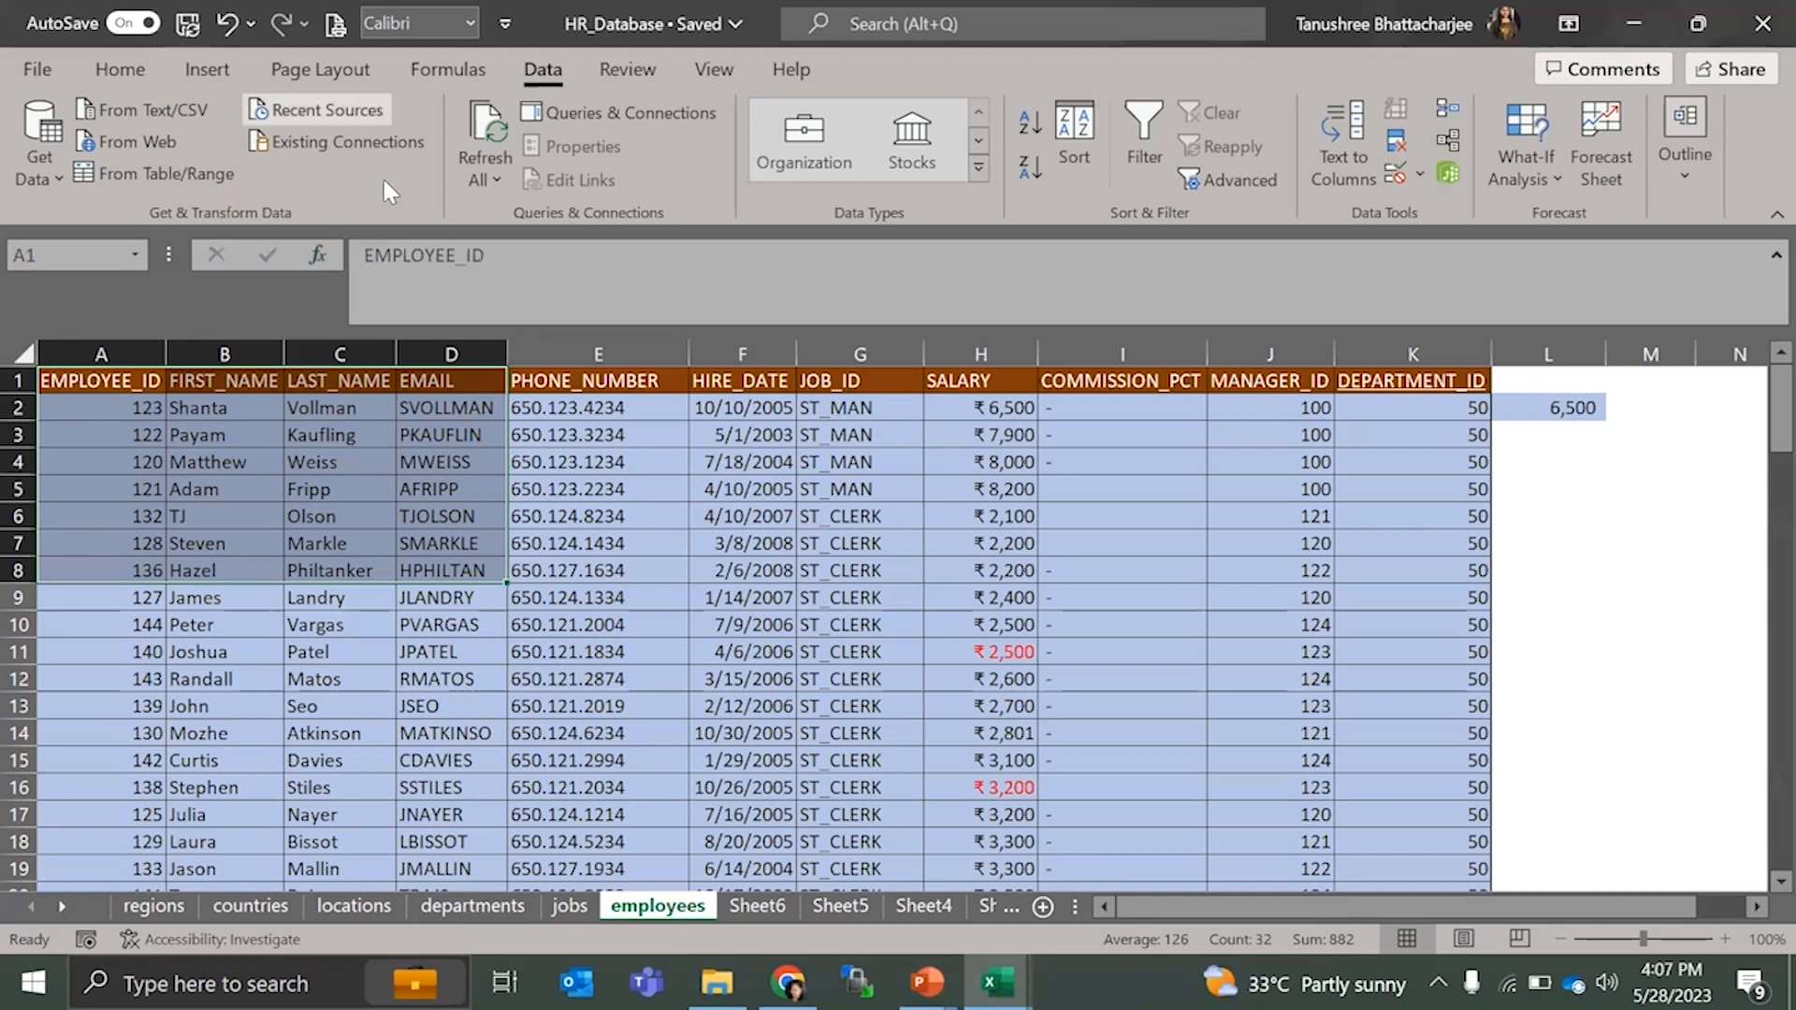
{"action": "left_click", "coordinate": [877, 344]}
{"action": "key", "text": "ctrl+c"}
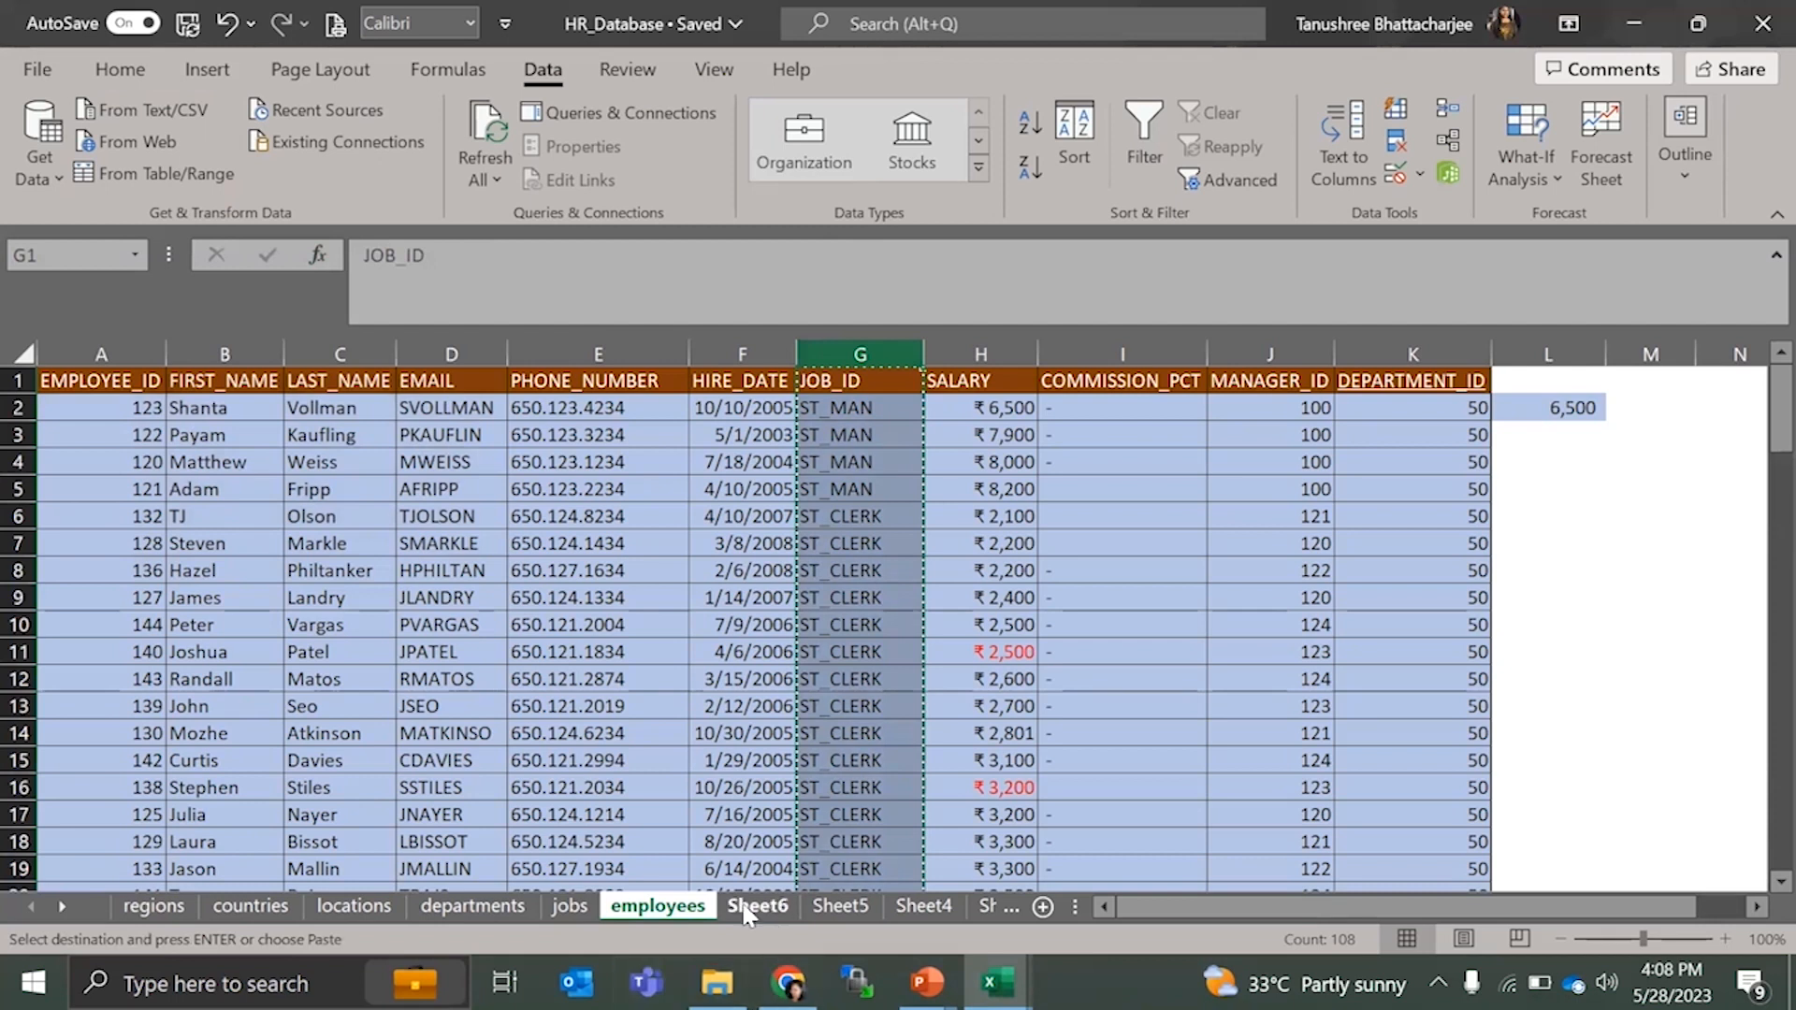
{"action": "left_click", "coordinate": [756, 905]}
{"action": "left_click", "coordinate": [113, 378]}
{"action": "key", "text": "ctrl+v"}
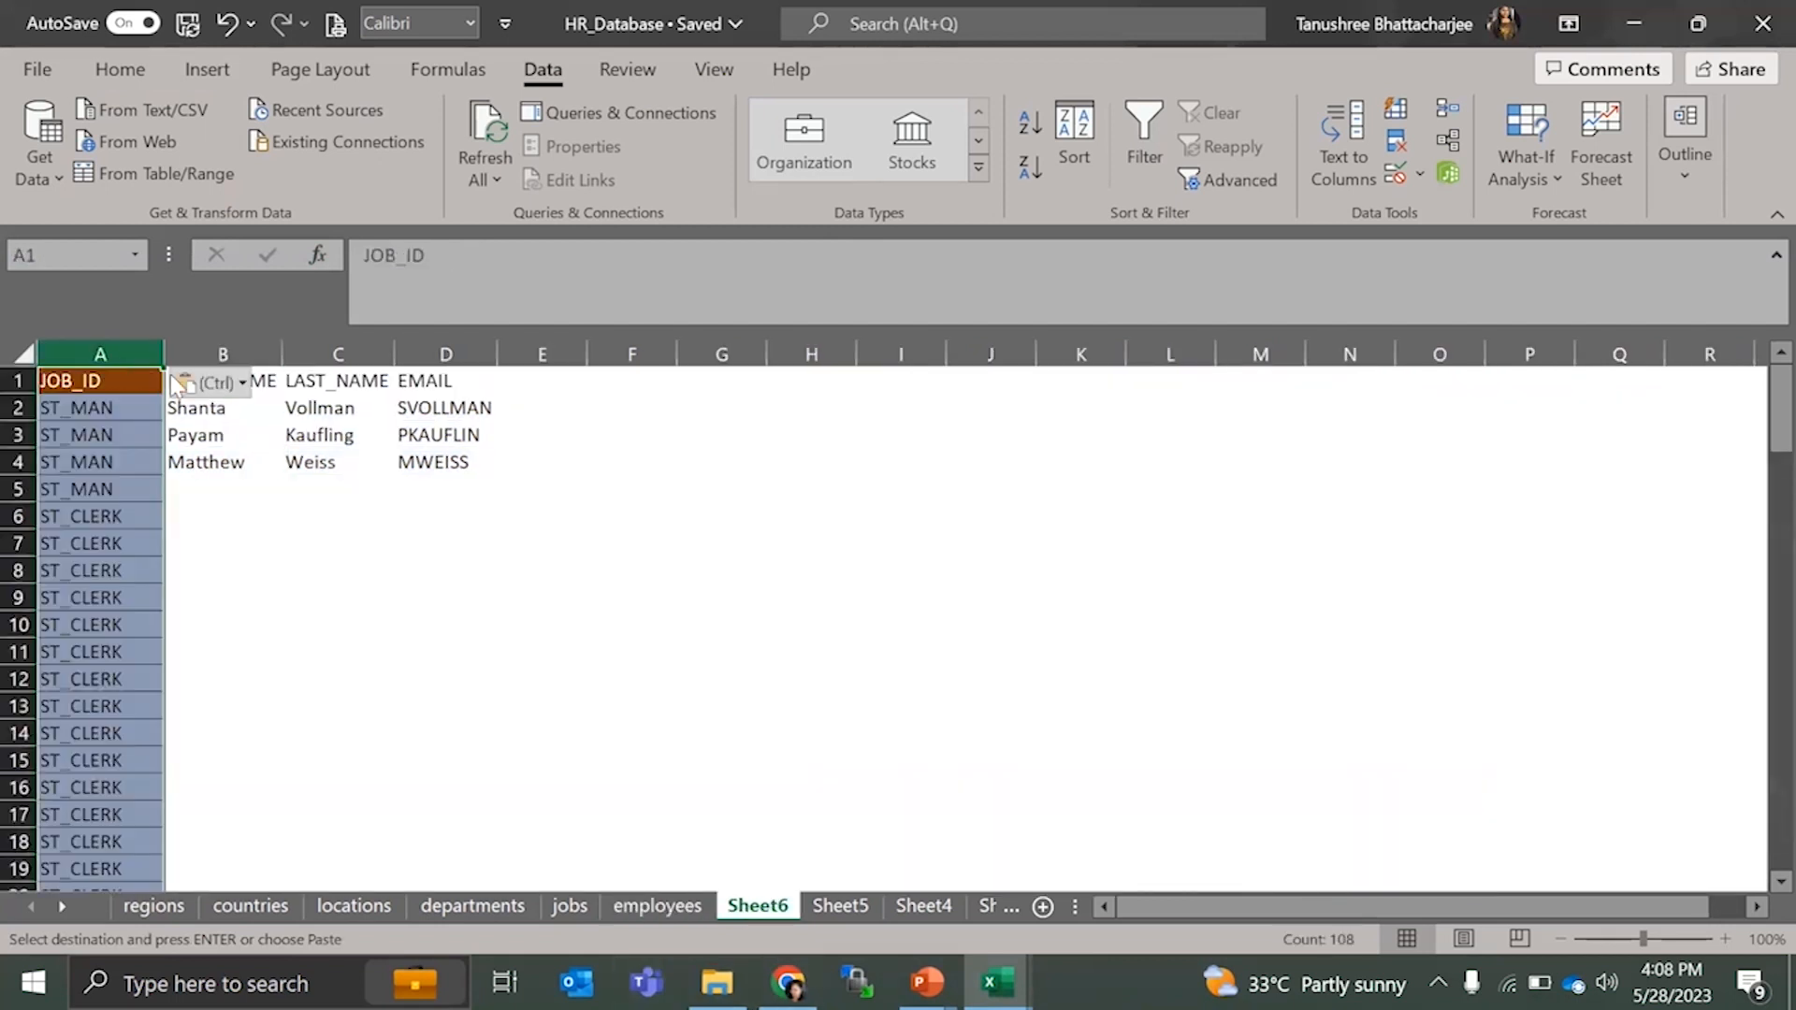
- Delete columns B to D, holding the first name, last name and email data, from Sheet6
{"action": "left_click_drag", "start_coordinate": [224, 354], "coordinate": [467, 351]}
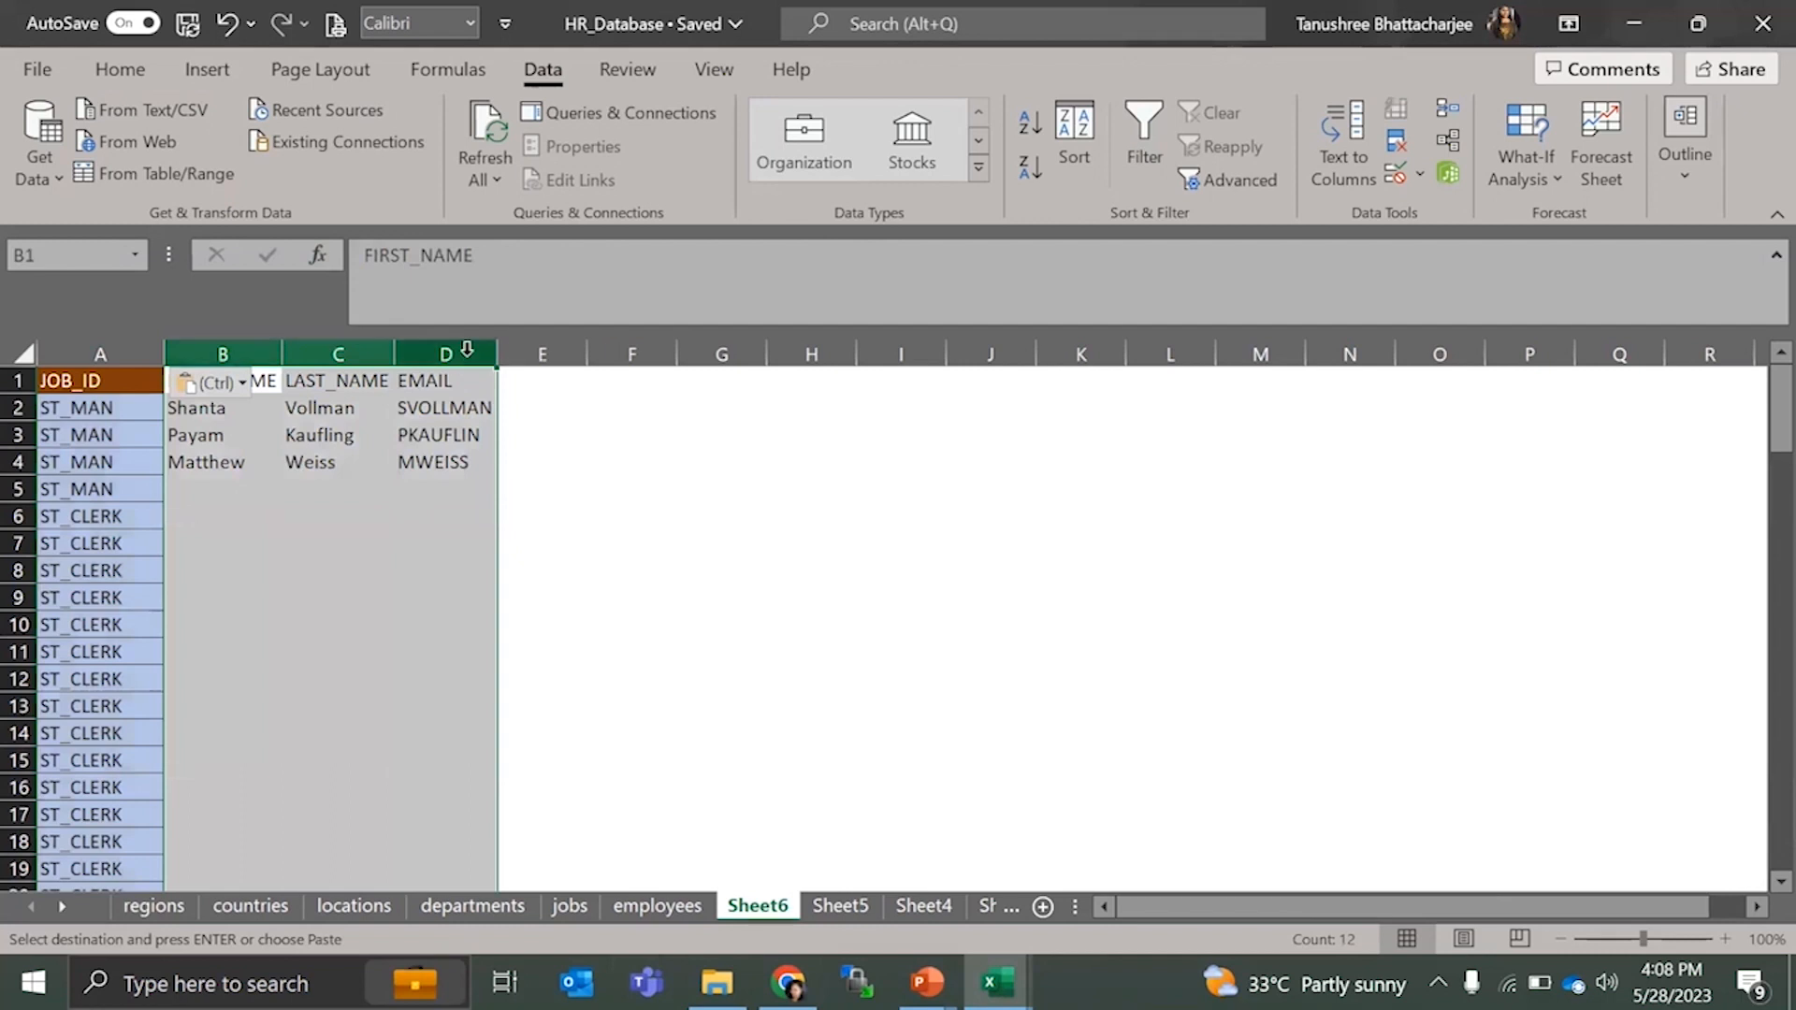
{"action": "key", "text": "ctrl+minus"}
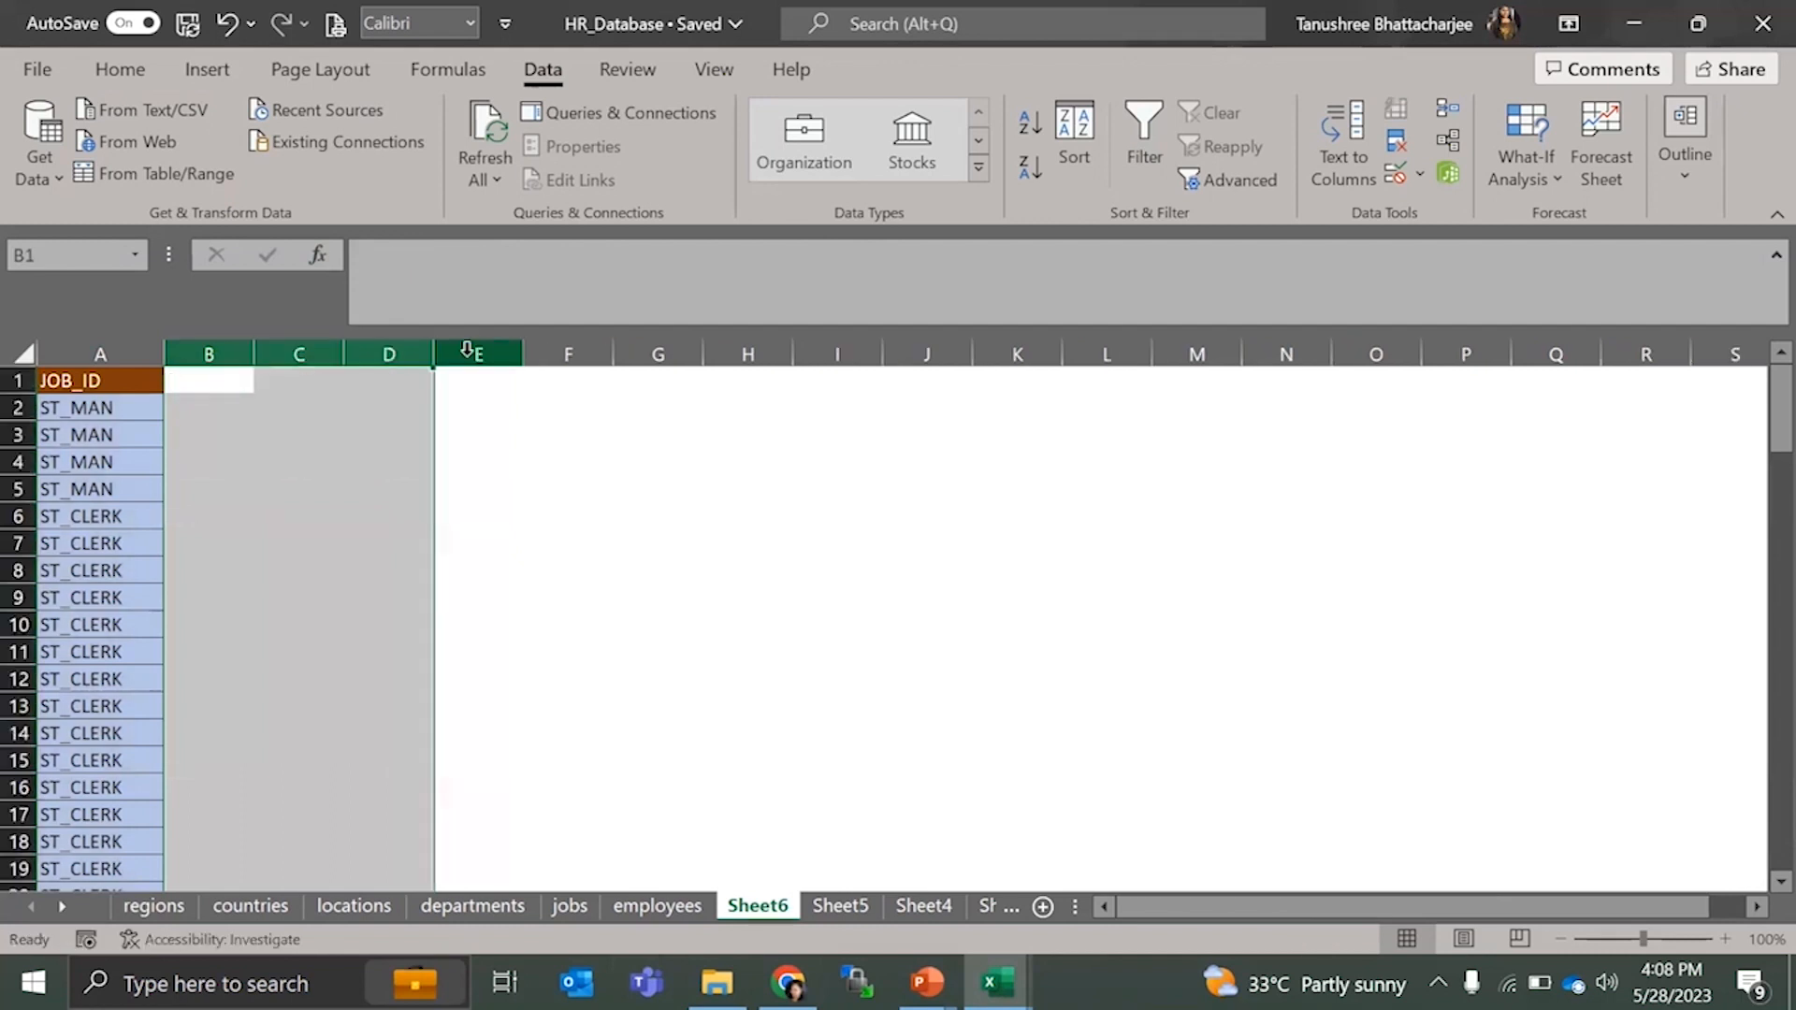
{"action": "left_click", "coordinate": [390, 404]}
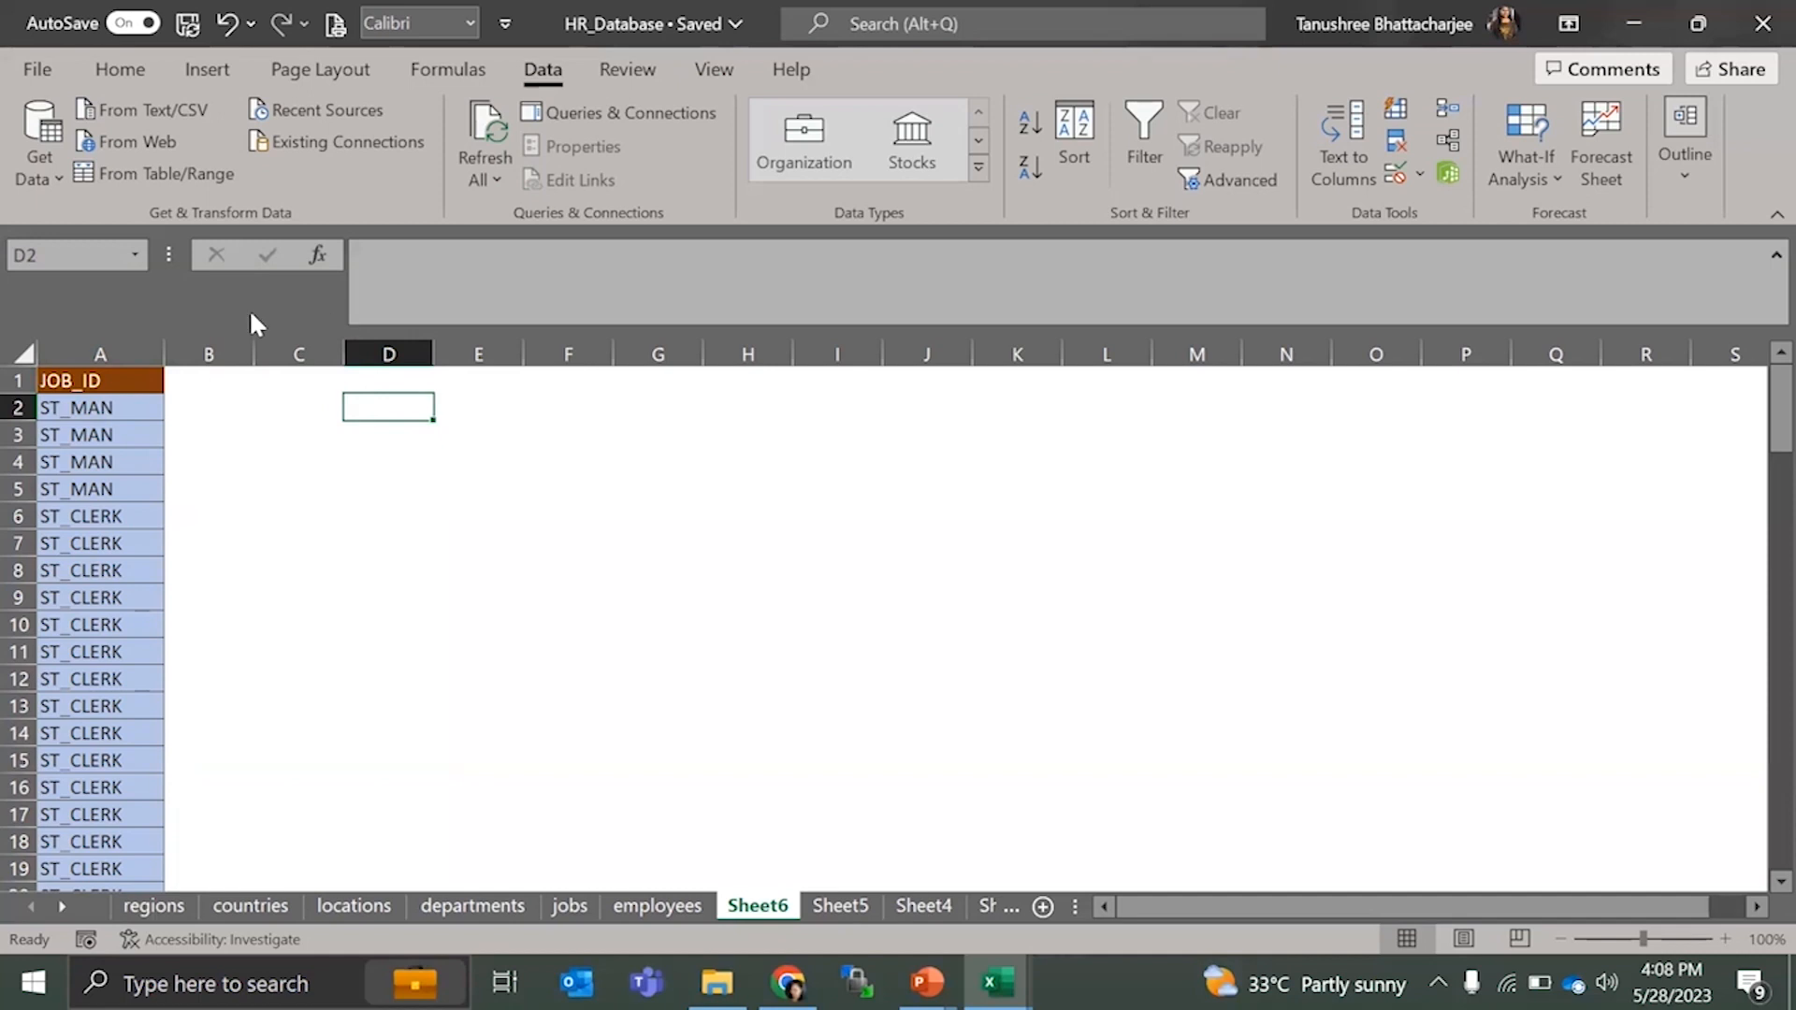
- Remove duplicate values from the JOB_ID column, treating the first row as a header, and check the remaining list
{"action": "left_click", "coordinate": [83, 353]}
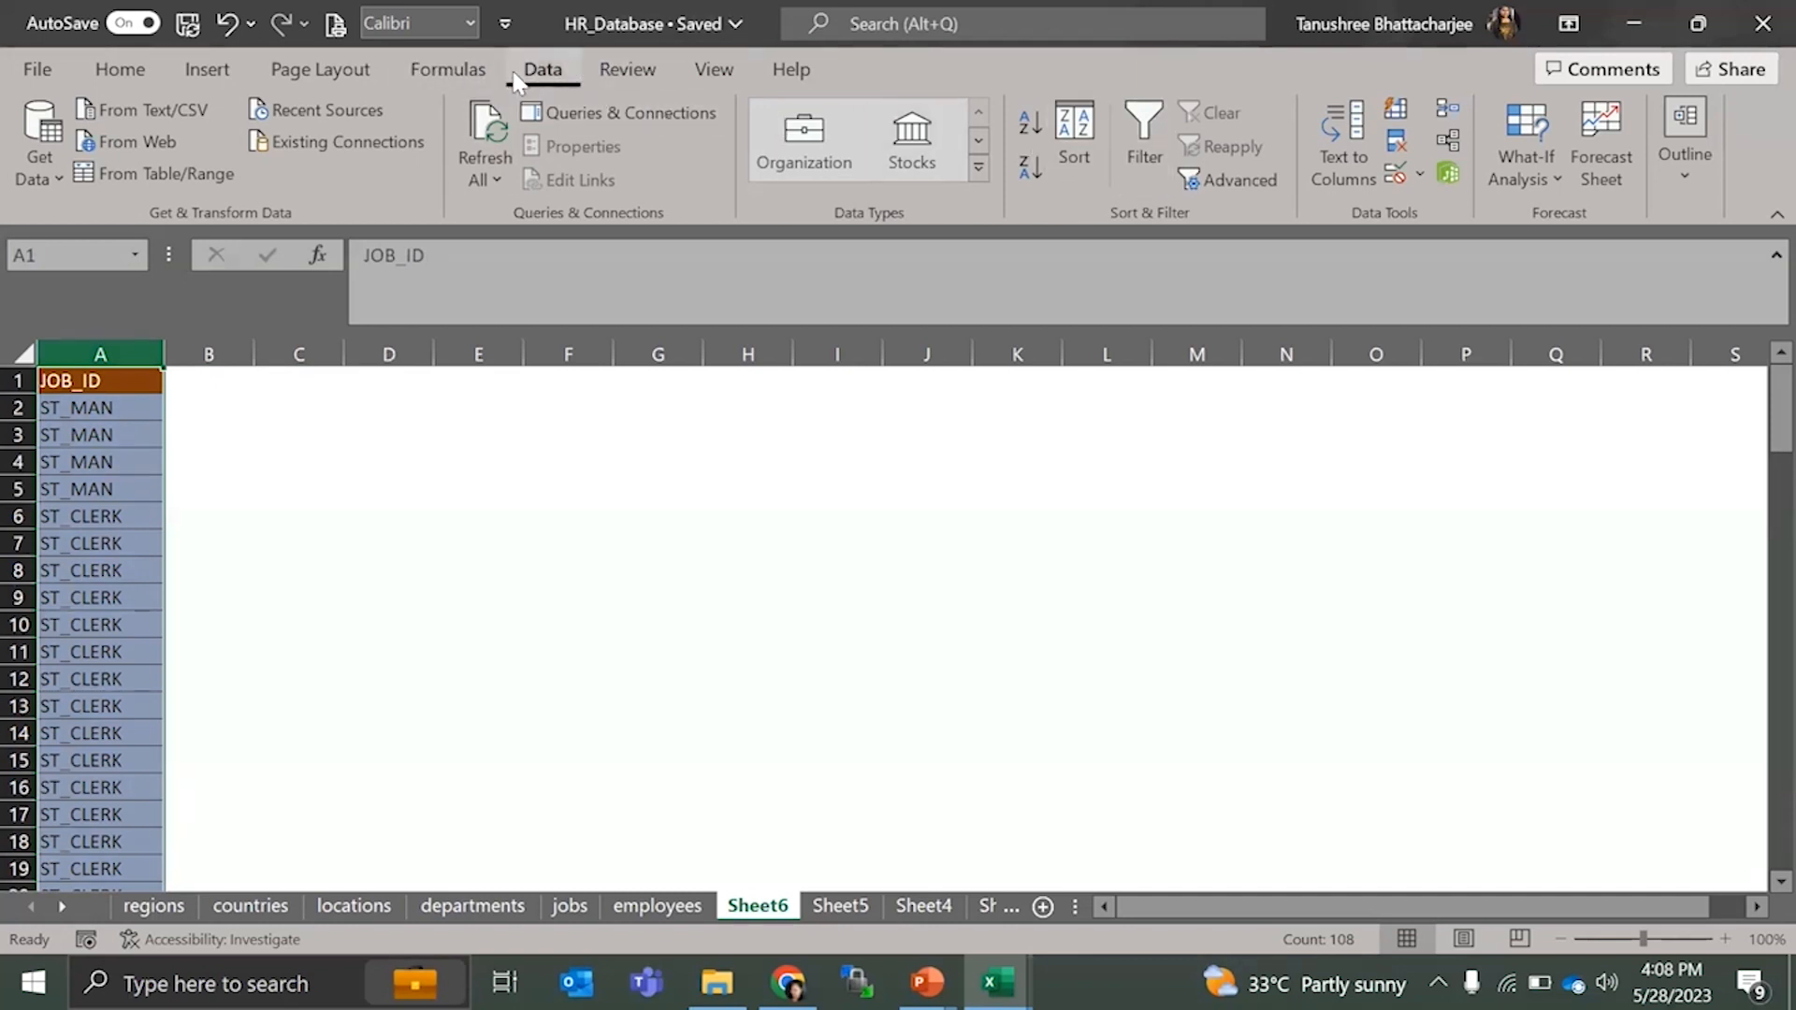
{"action": "left_click", "coordinate": [1397, 143]}
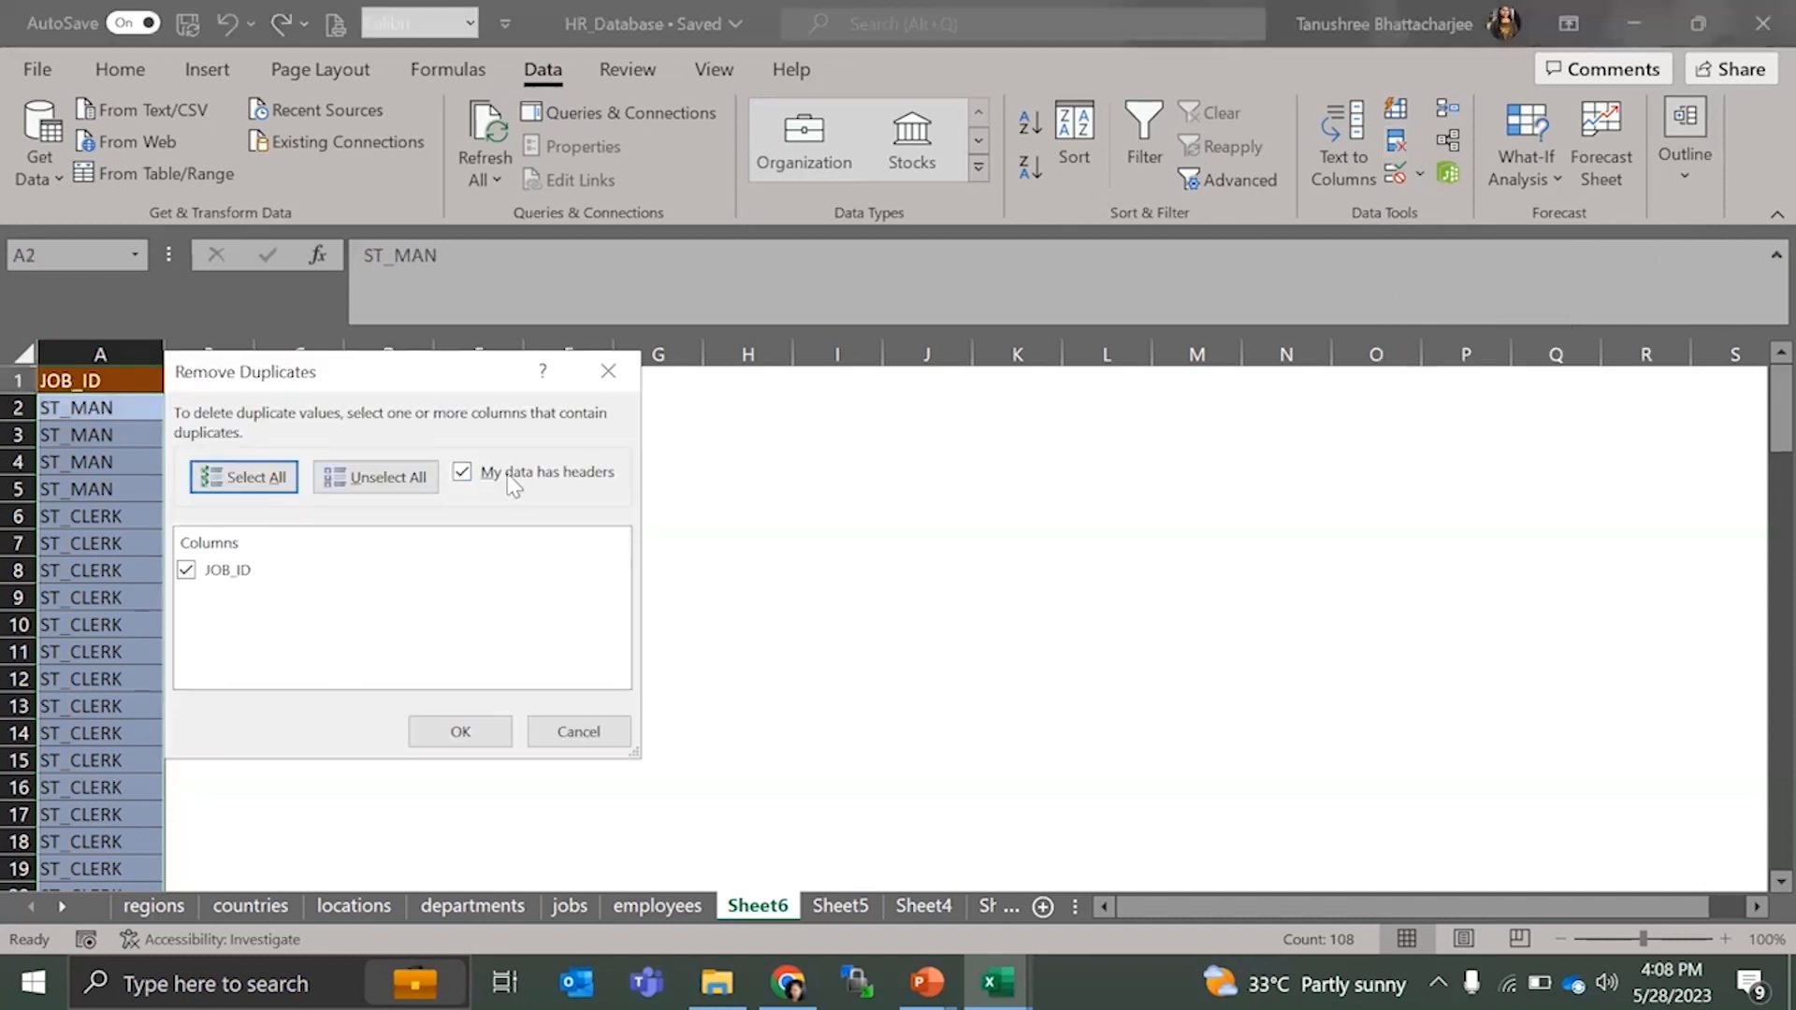
{"action": "left_click_drag", "start_coordinate": [320, 374], "coordinate": [684, 351]}
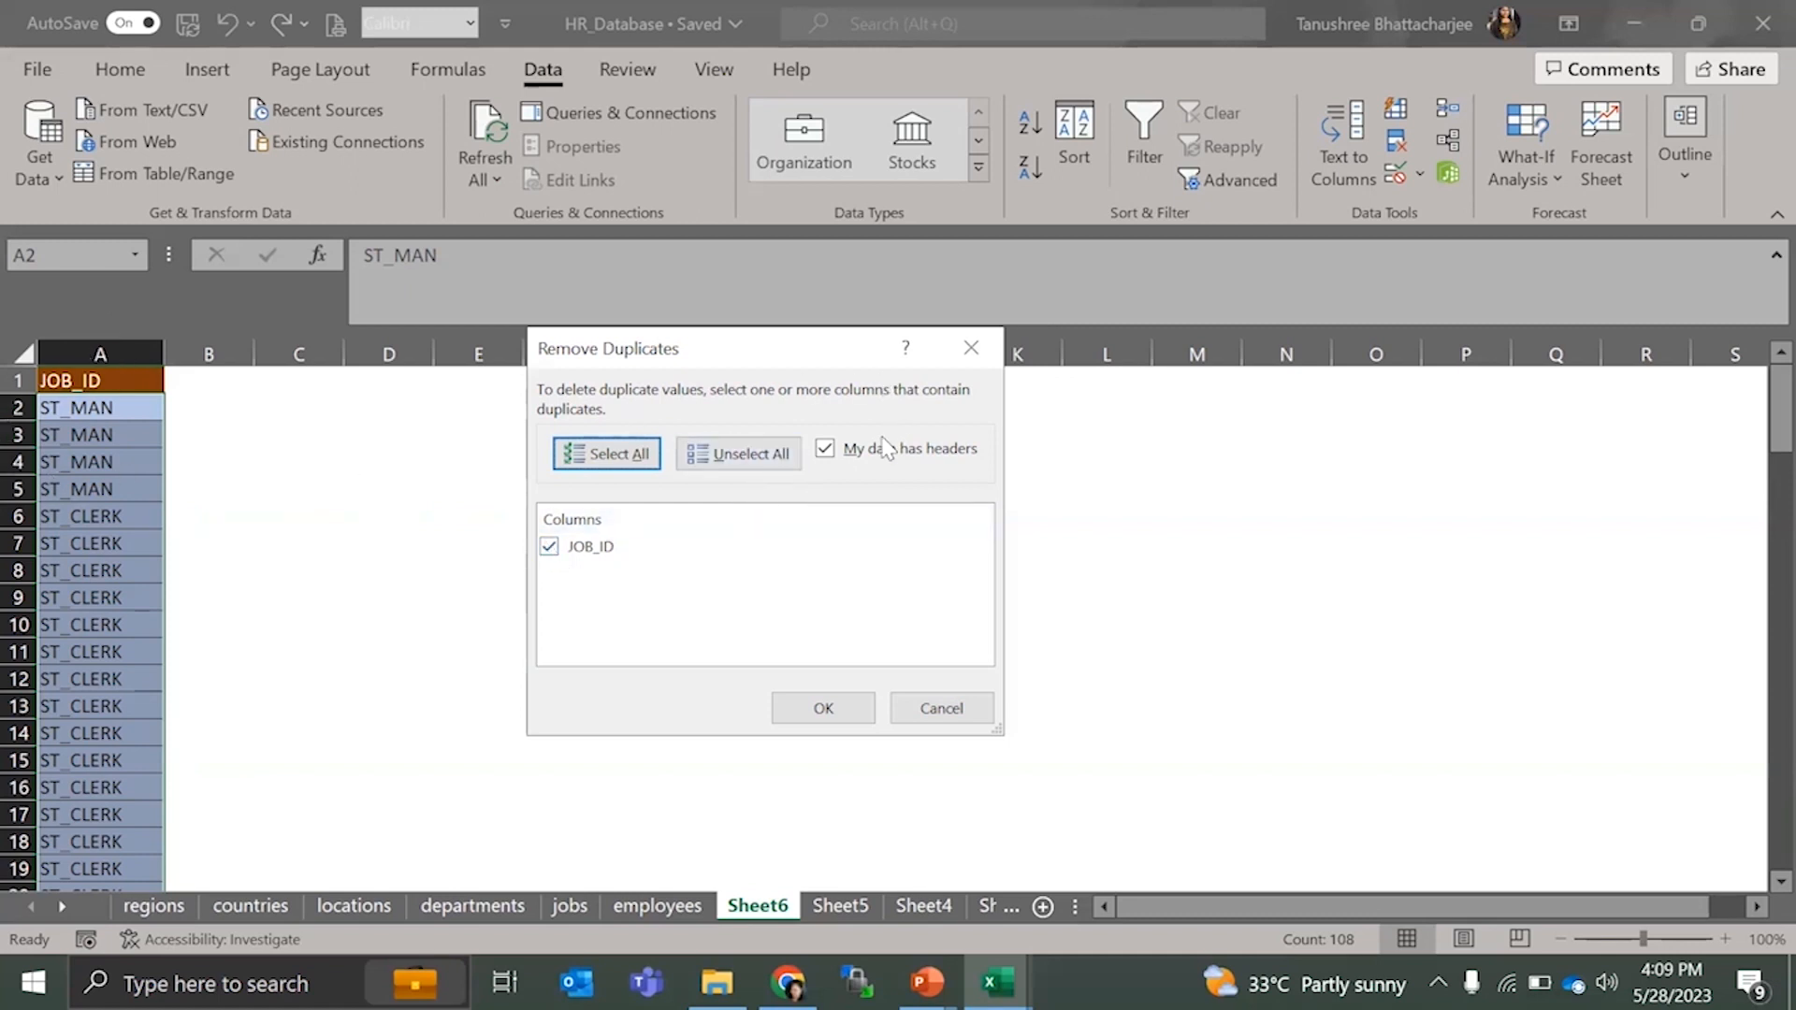
{"action": "left_click", "coordinate": [824, 709]}
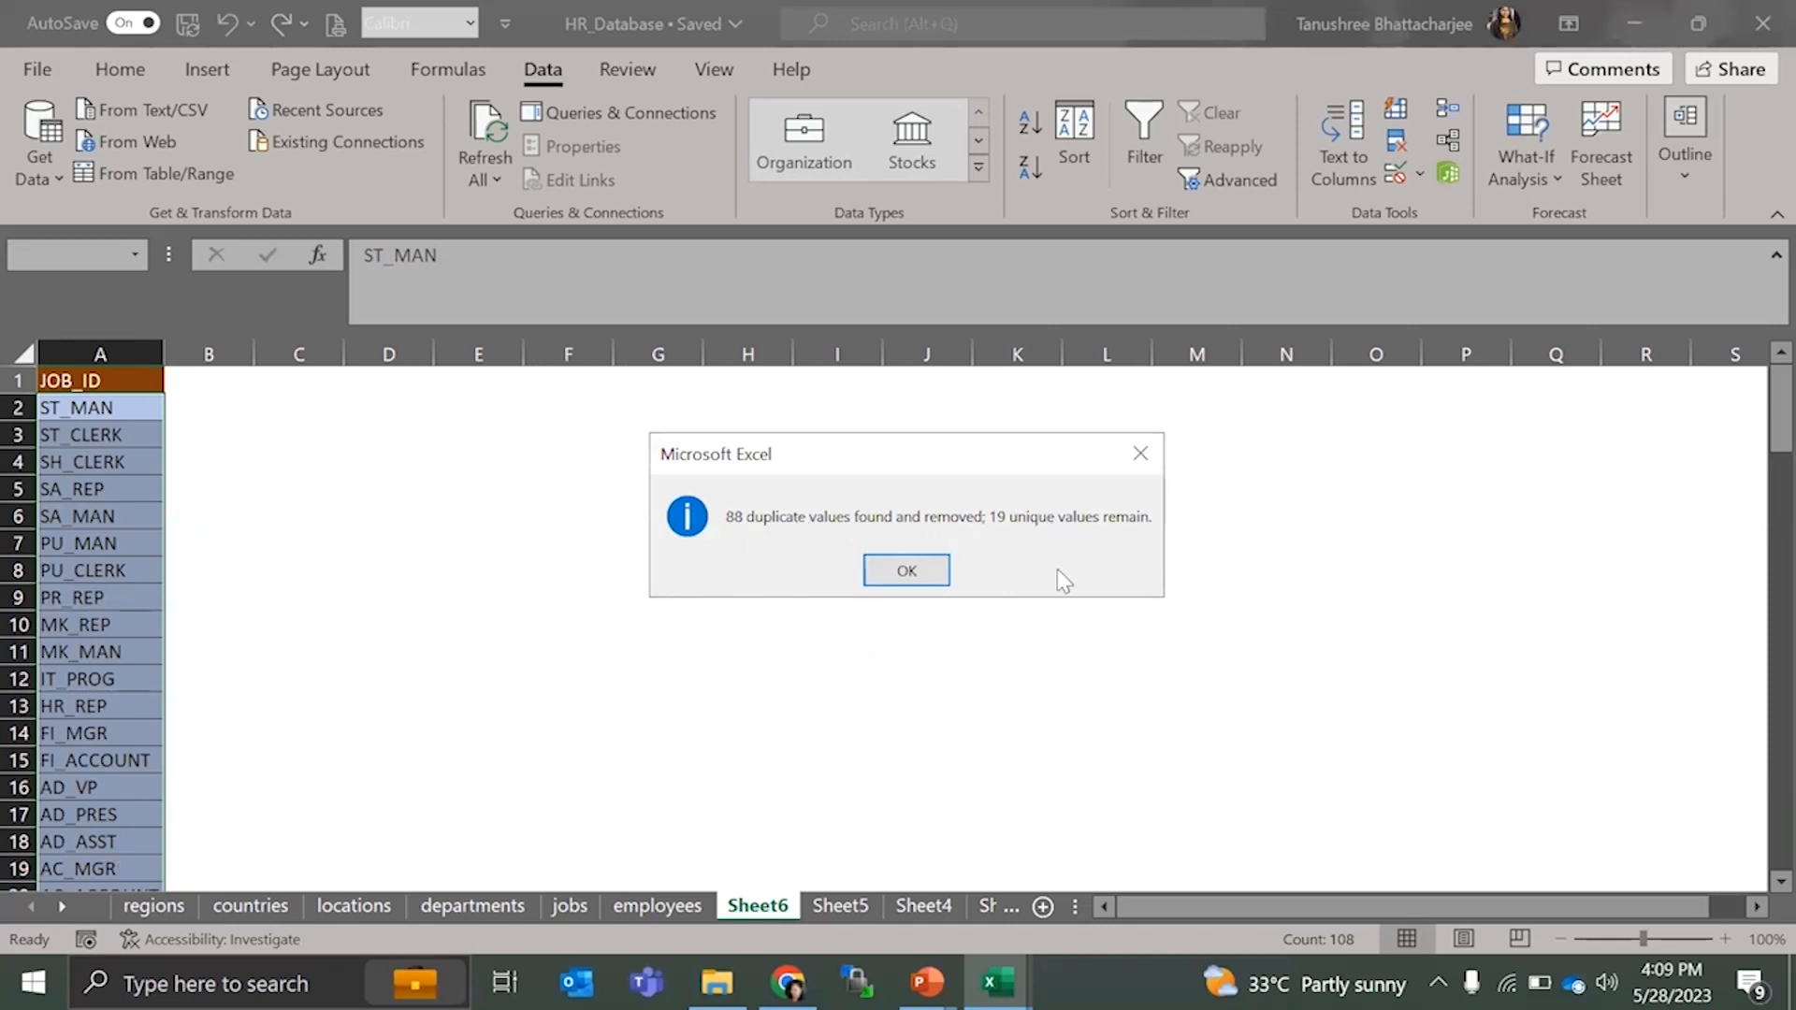
{"action": "left_click", "coordinate": [907, 570]}
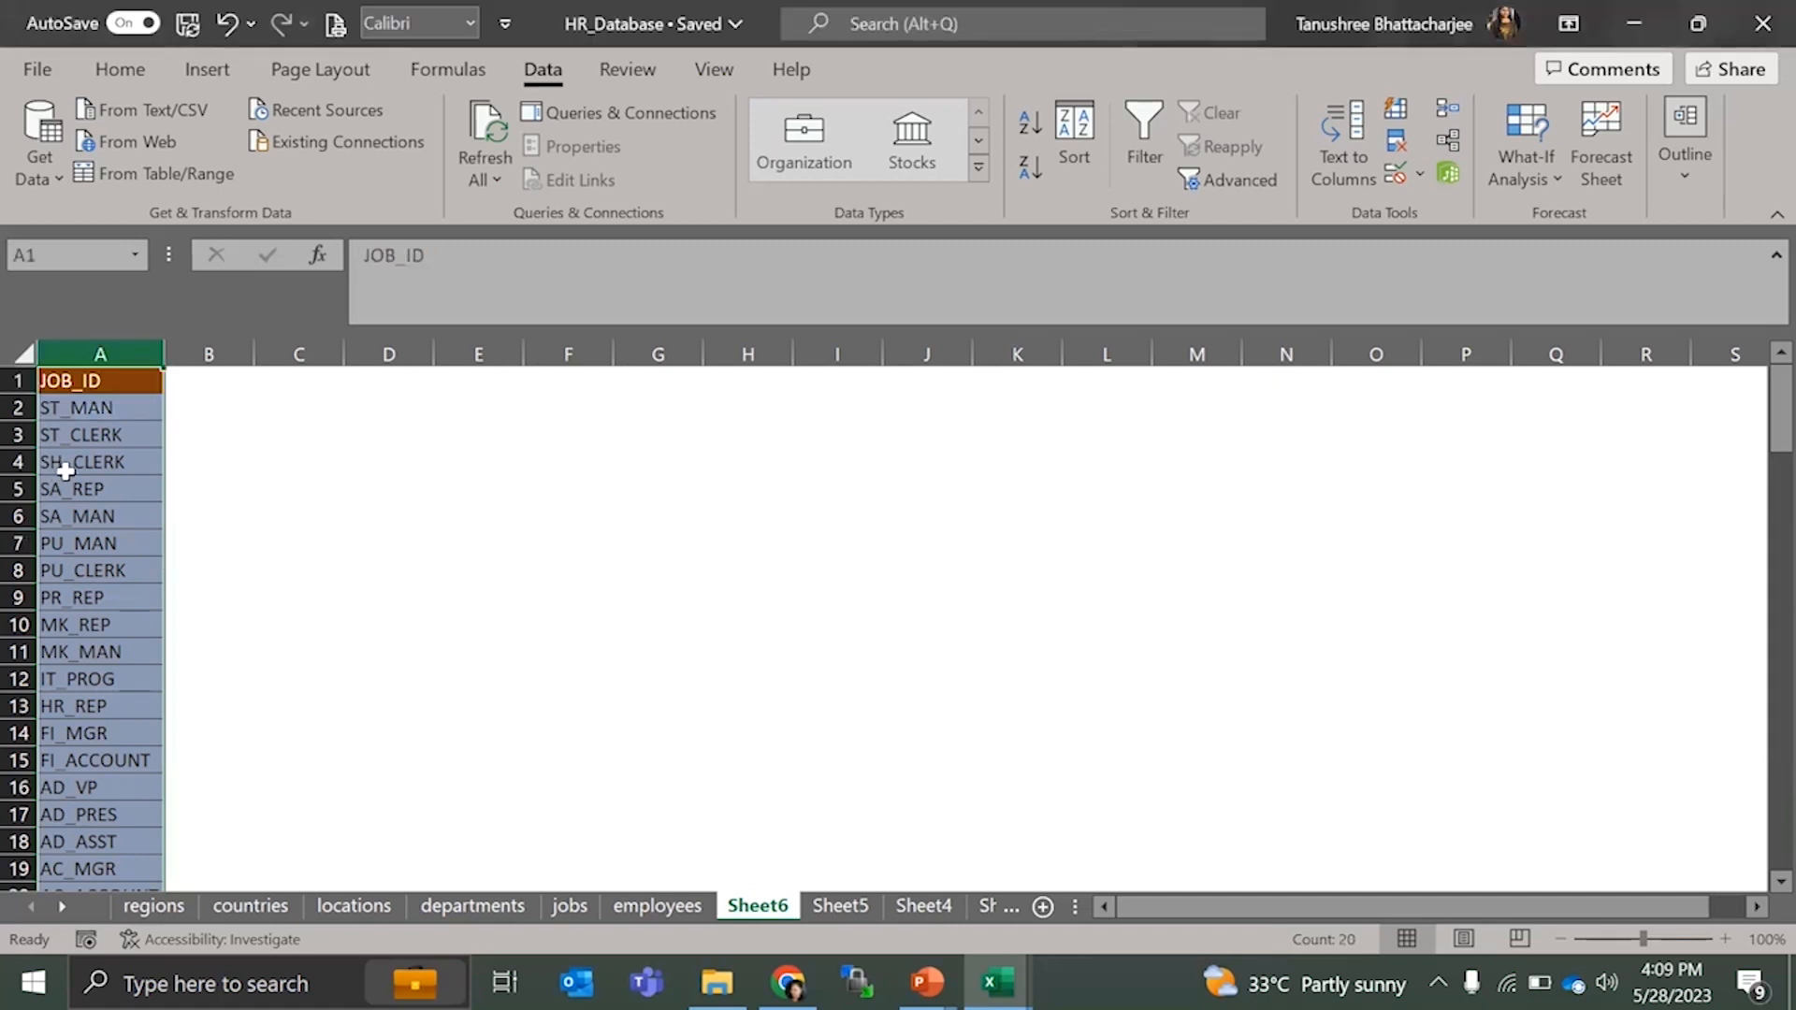
{"action": "left_click", "coordinate": [66, 472]}
{"action": "scroll", "coordinate": [128, 521], "scroll_direction": "down", "scroll_amount": 4}
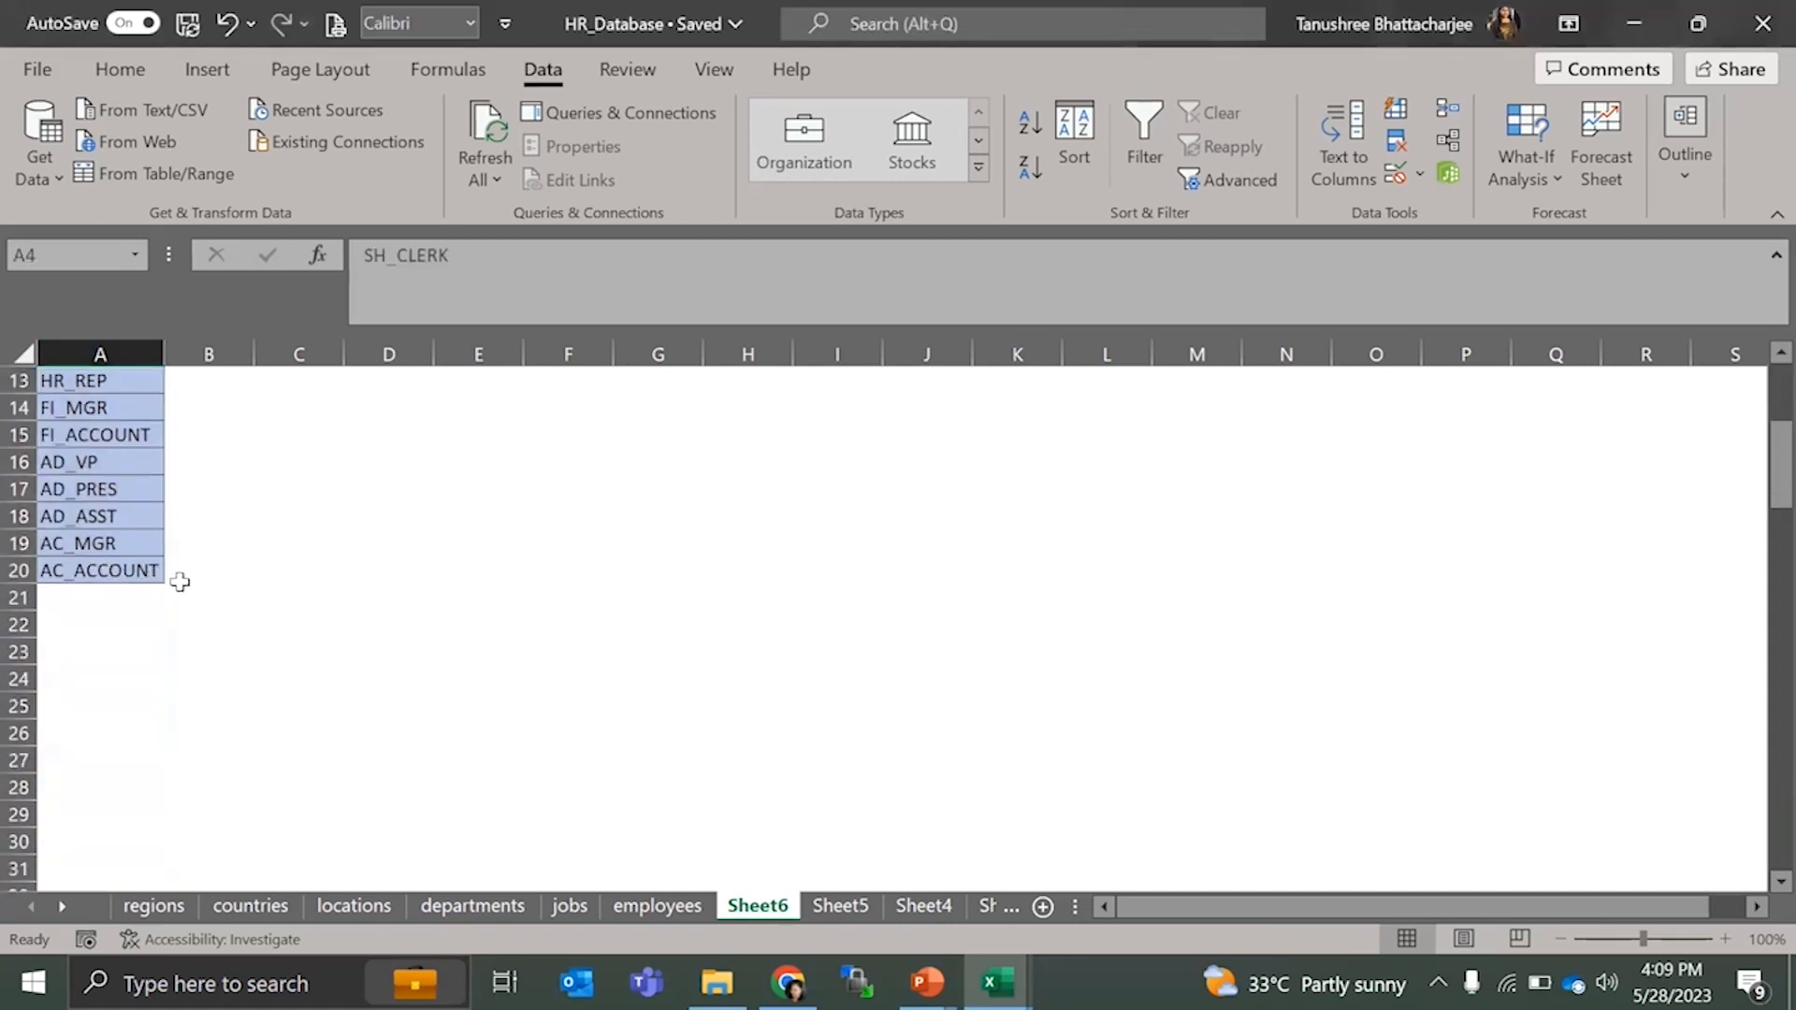
{"action": "scroll", "coordinate": [180, 582], "scroll_direction": "up", "scroll_amount": 4}
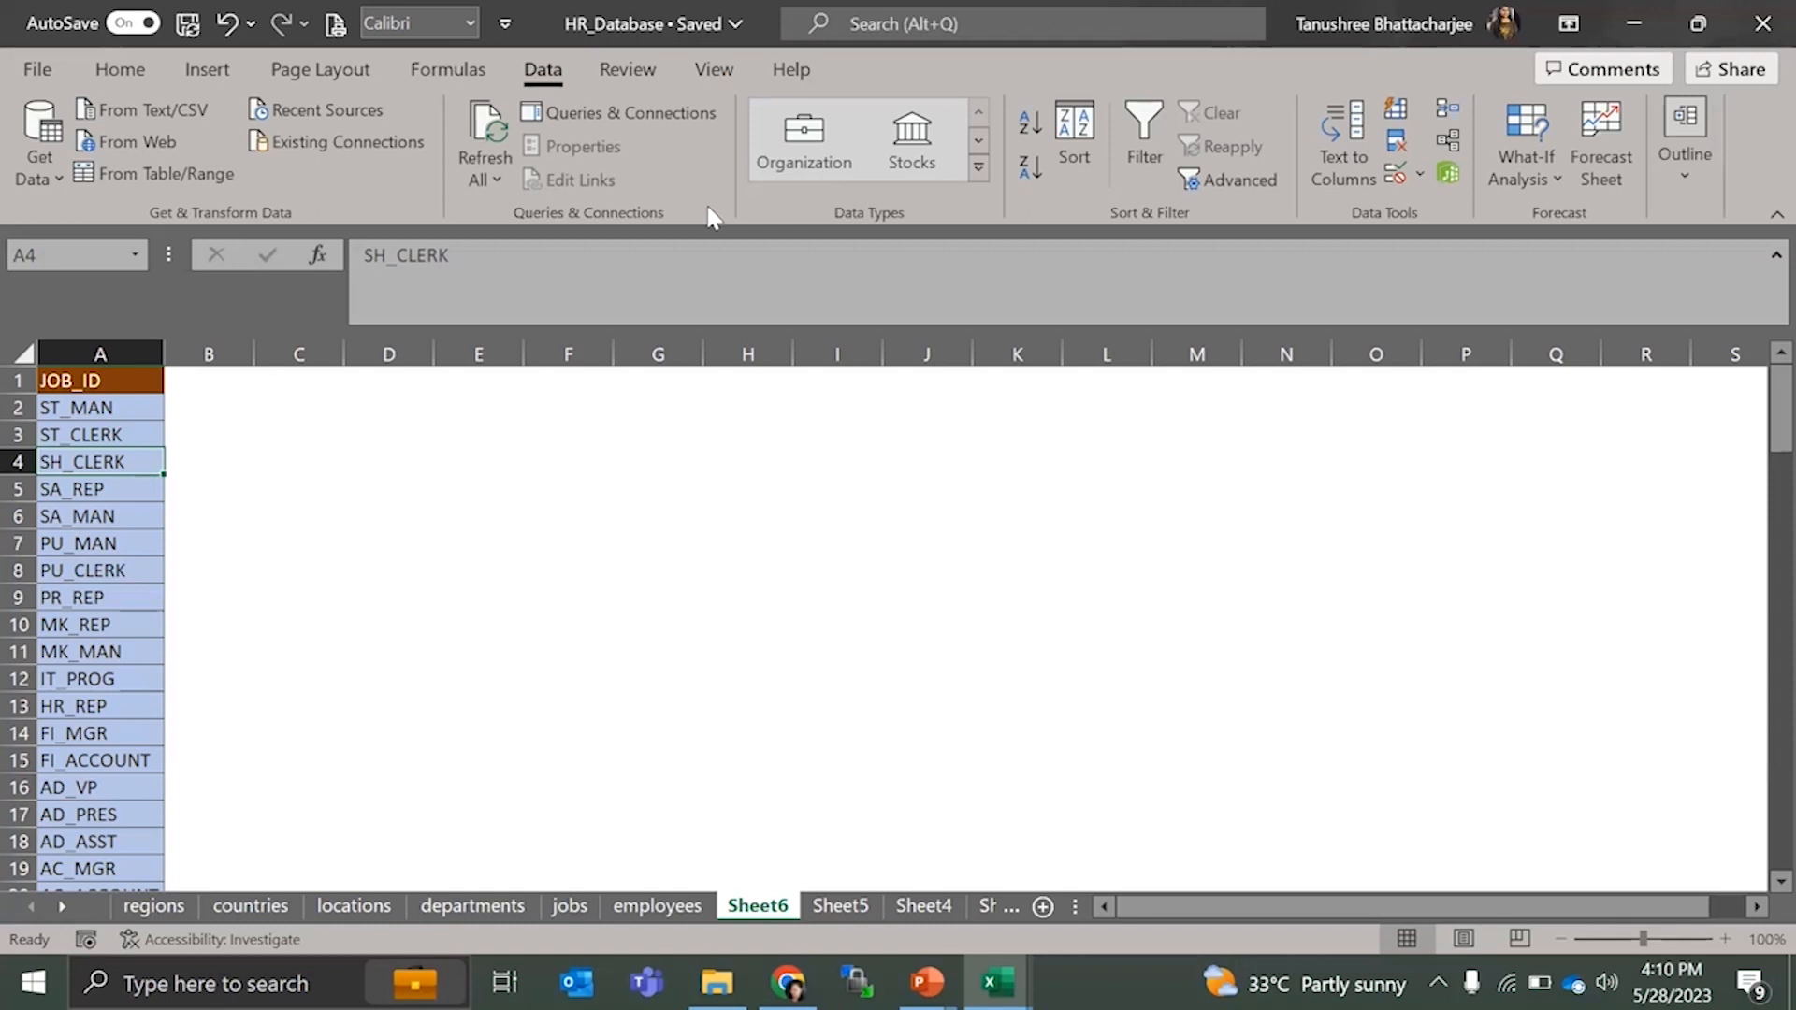
- Search the commands for "dup", open Remove Duplicates from the results, and close its dialog without applying it
{"action": "left_click", "coordinate": [1759, 15]}
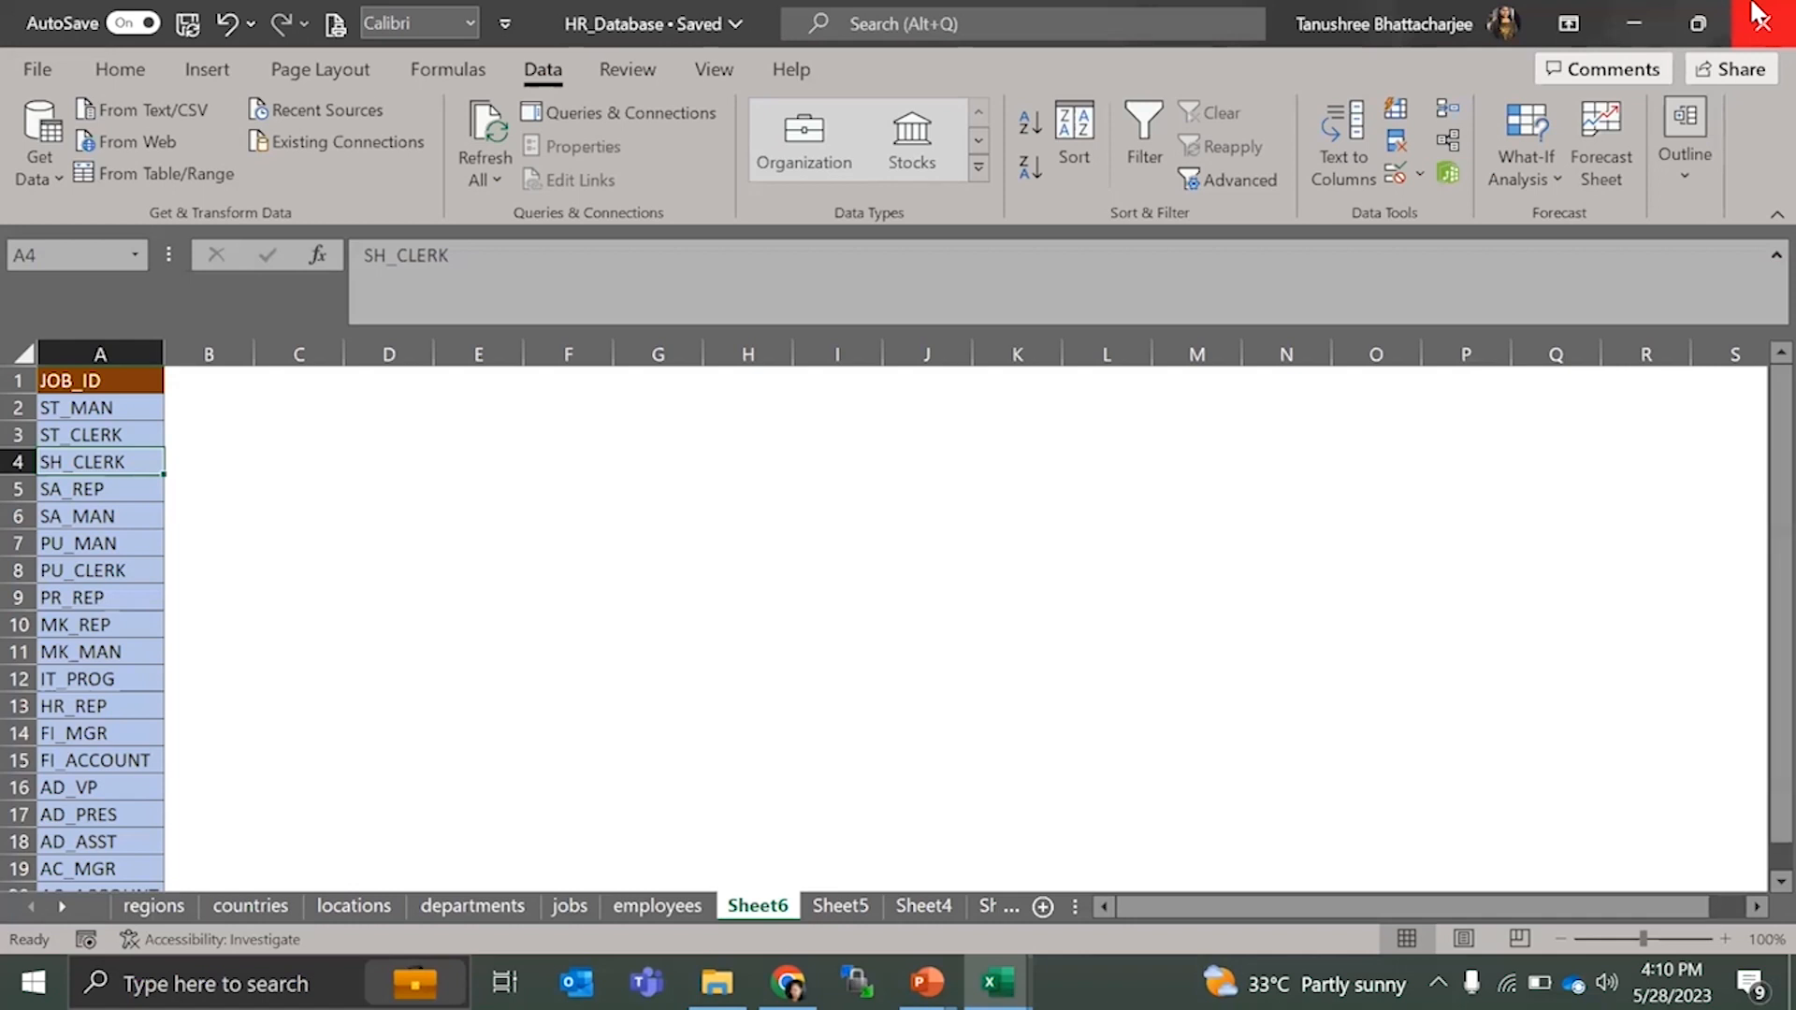
{"action": "left_click", "coordinate": [59, 620]}
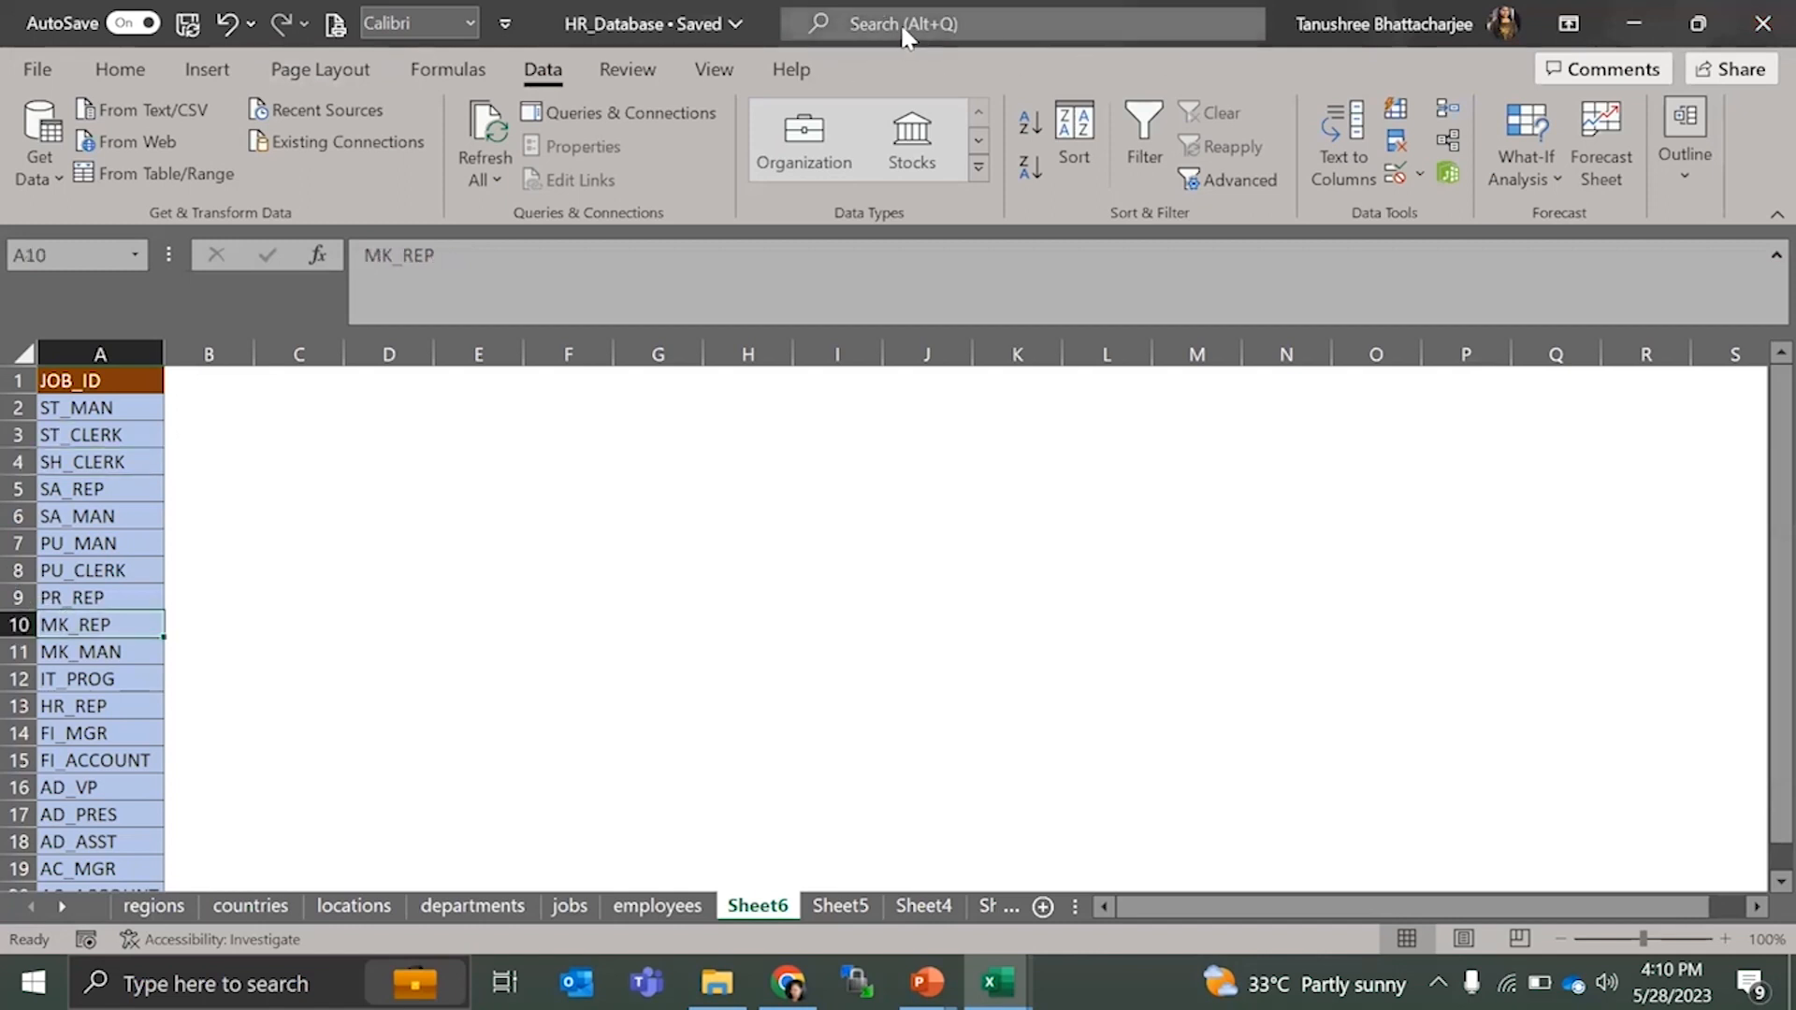
{"action": "left_click", "coordinate": [973, 28]}
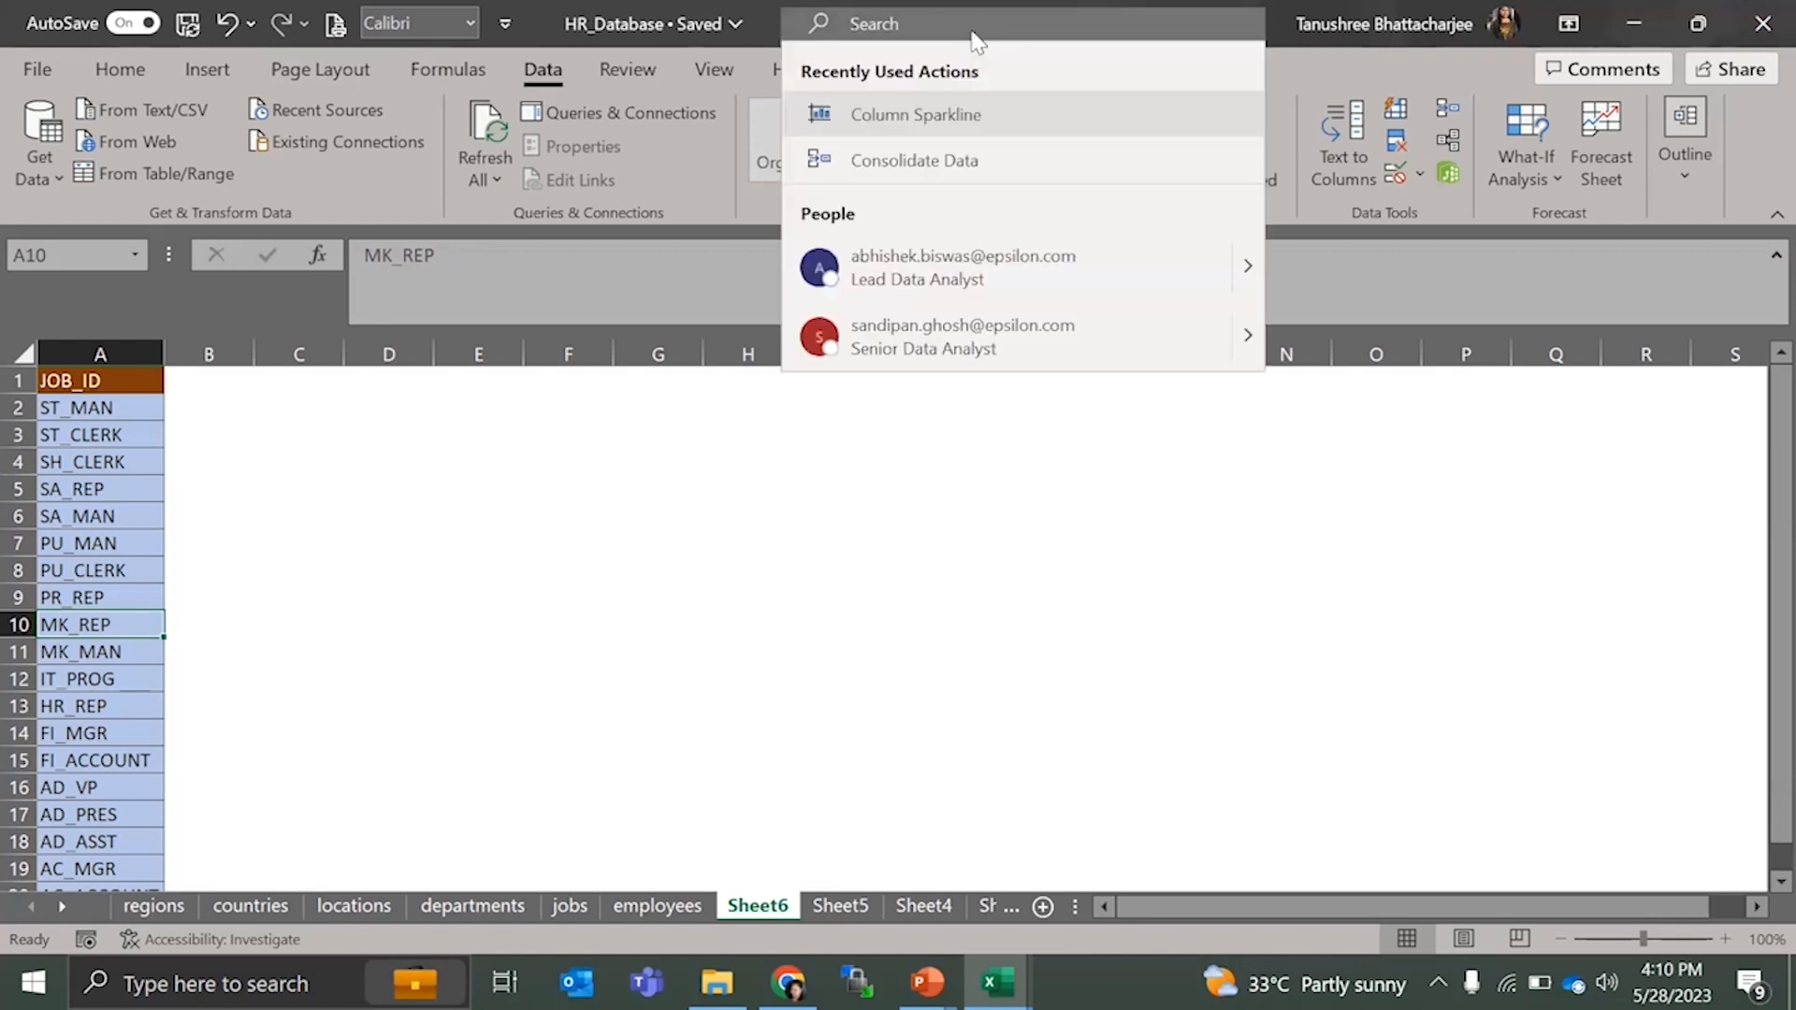
{"action": "type", "text": "dup"}
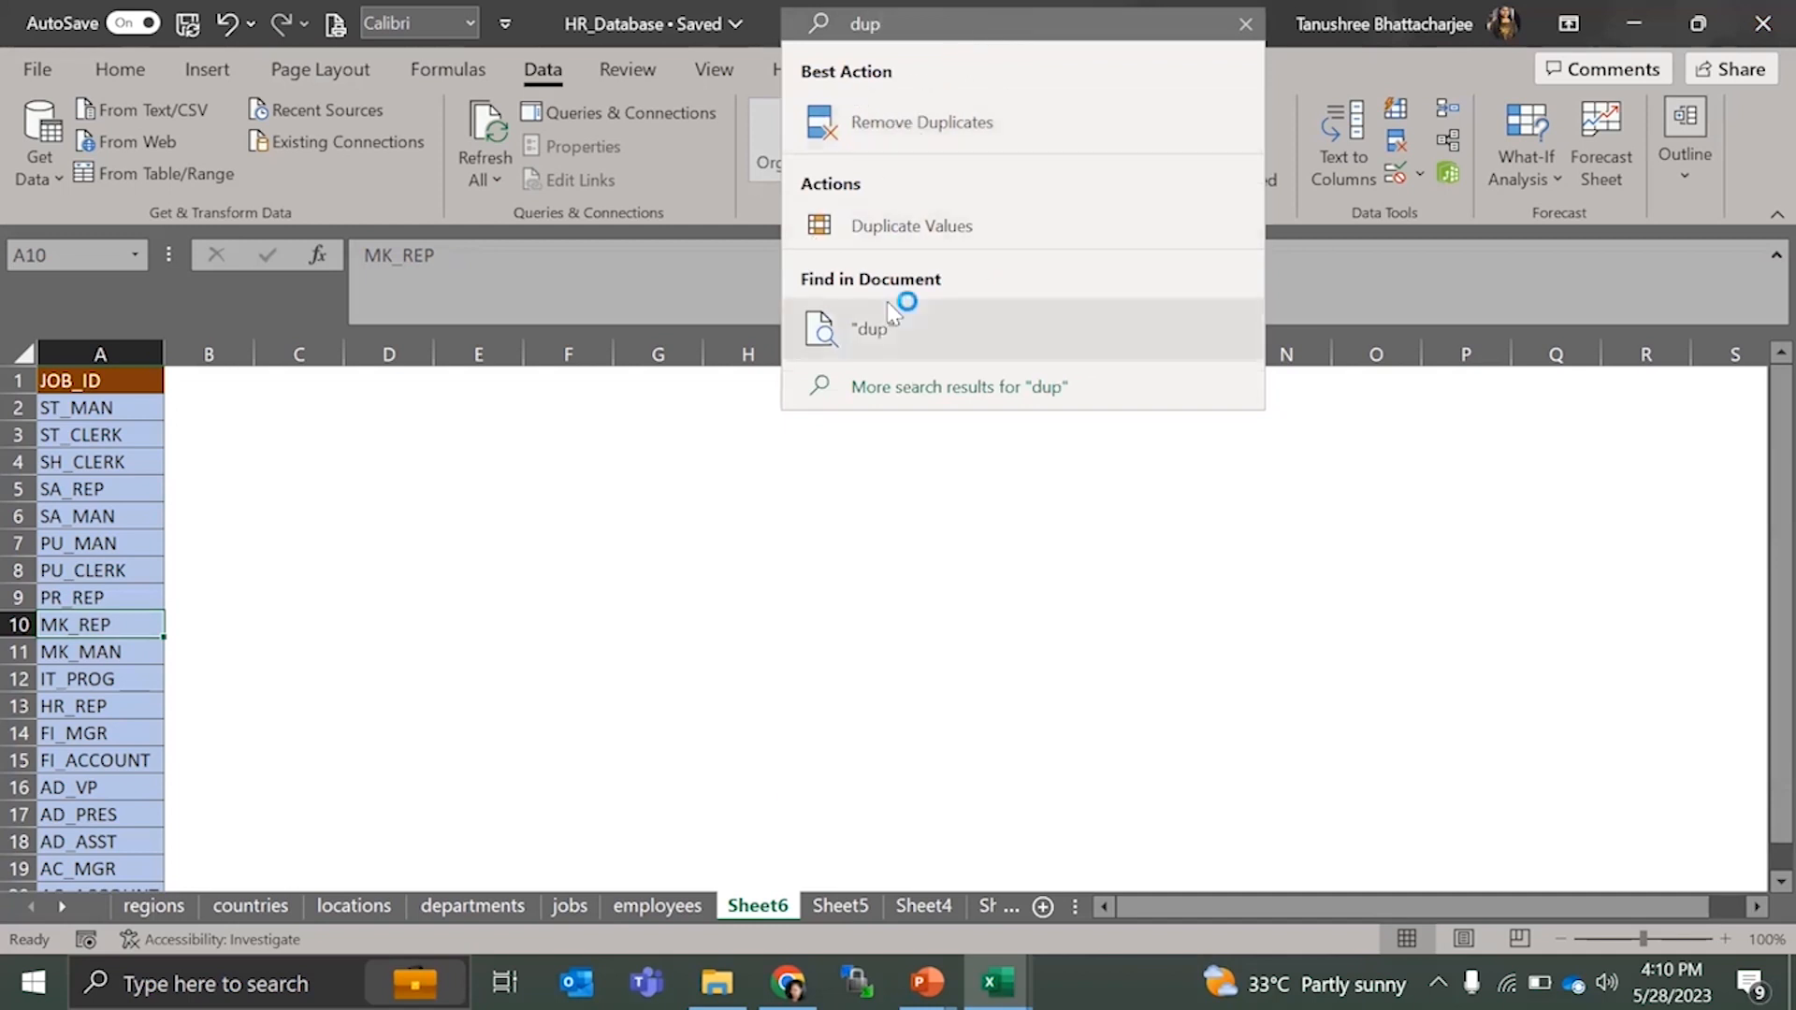
{"action": "left_click", "coordinate": [906, 123]}
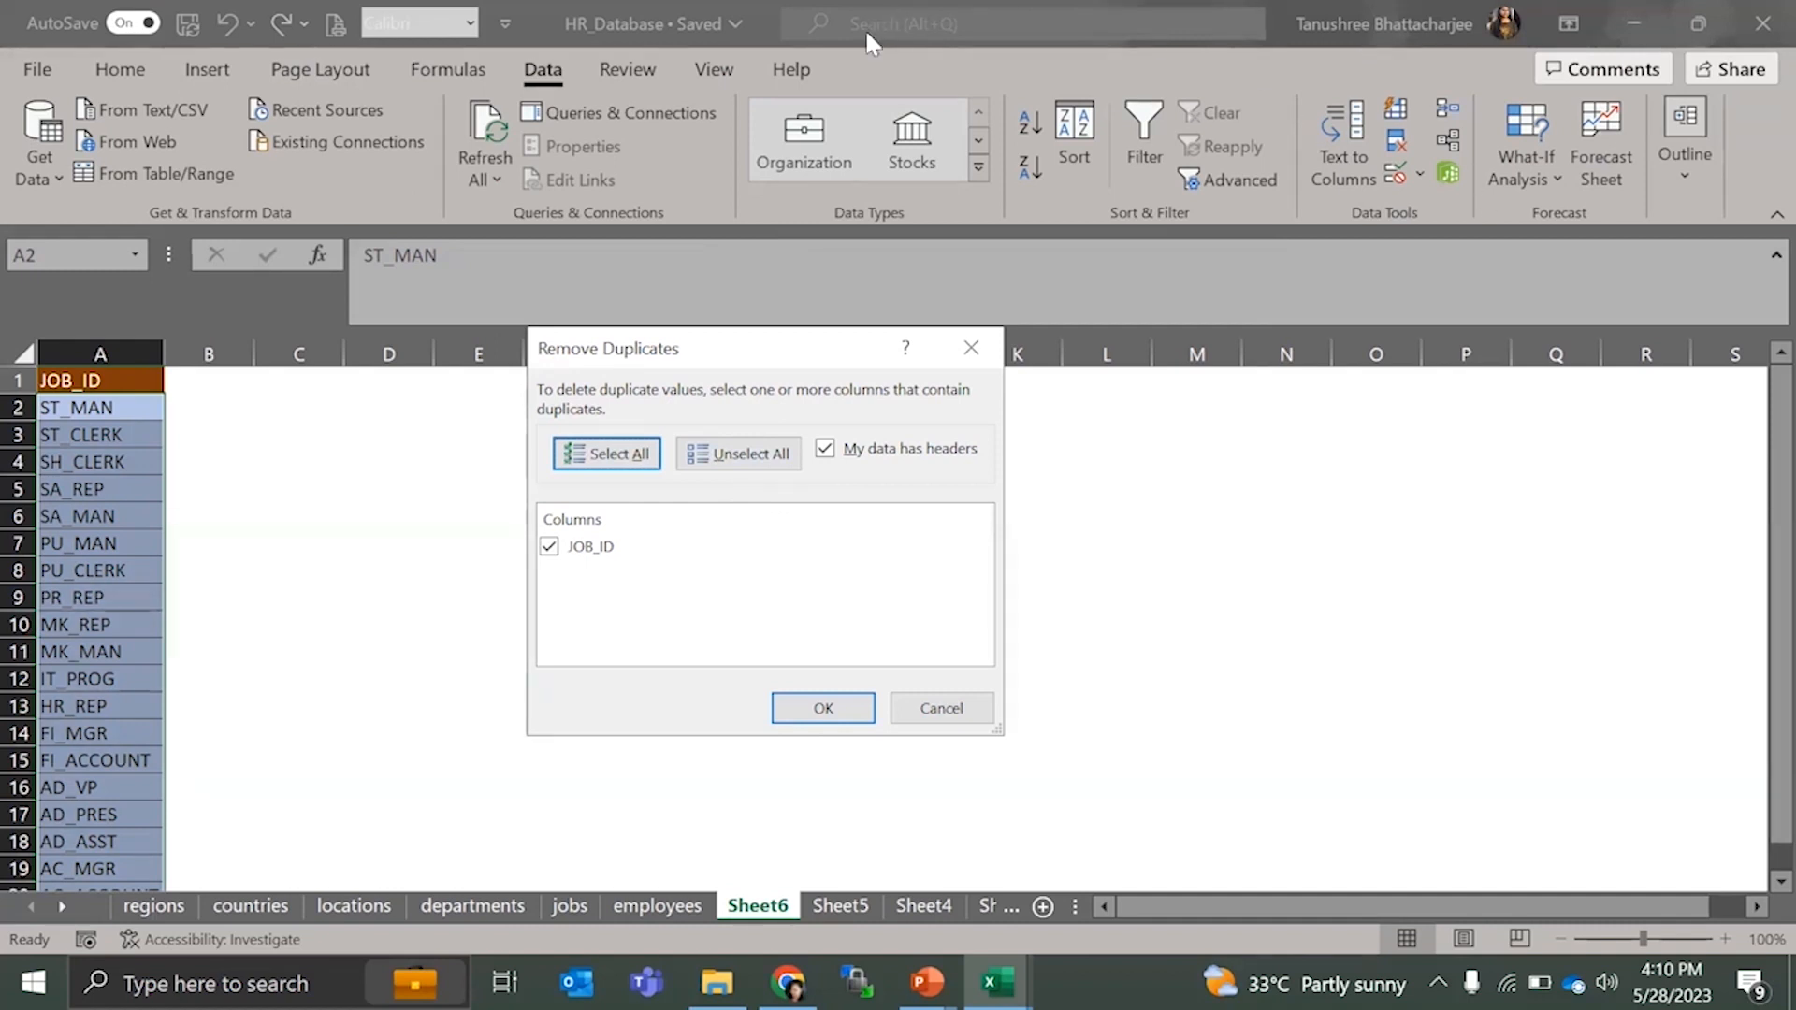
{"action": "left_click", "coordinate": [971, 349]}
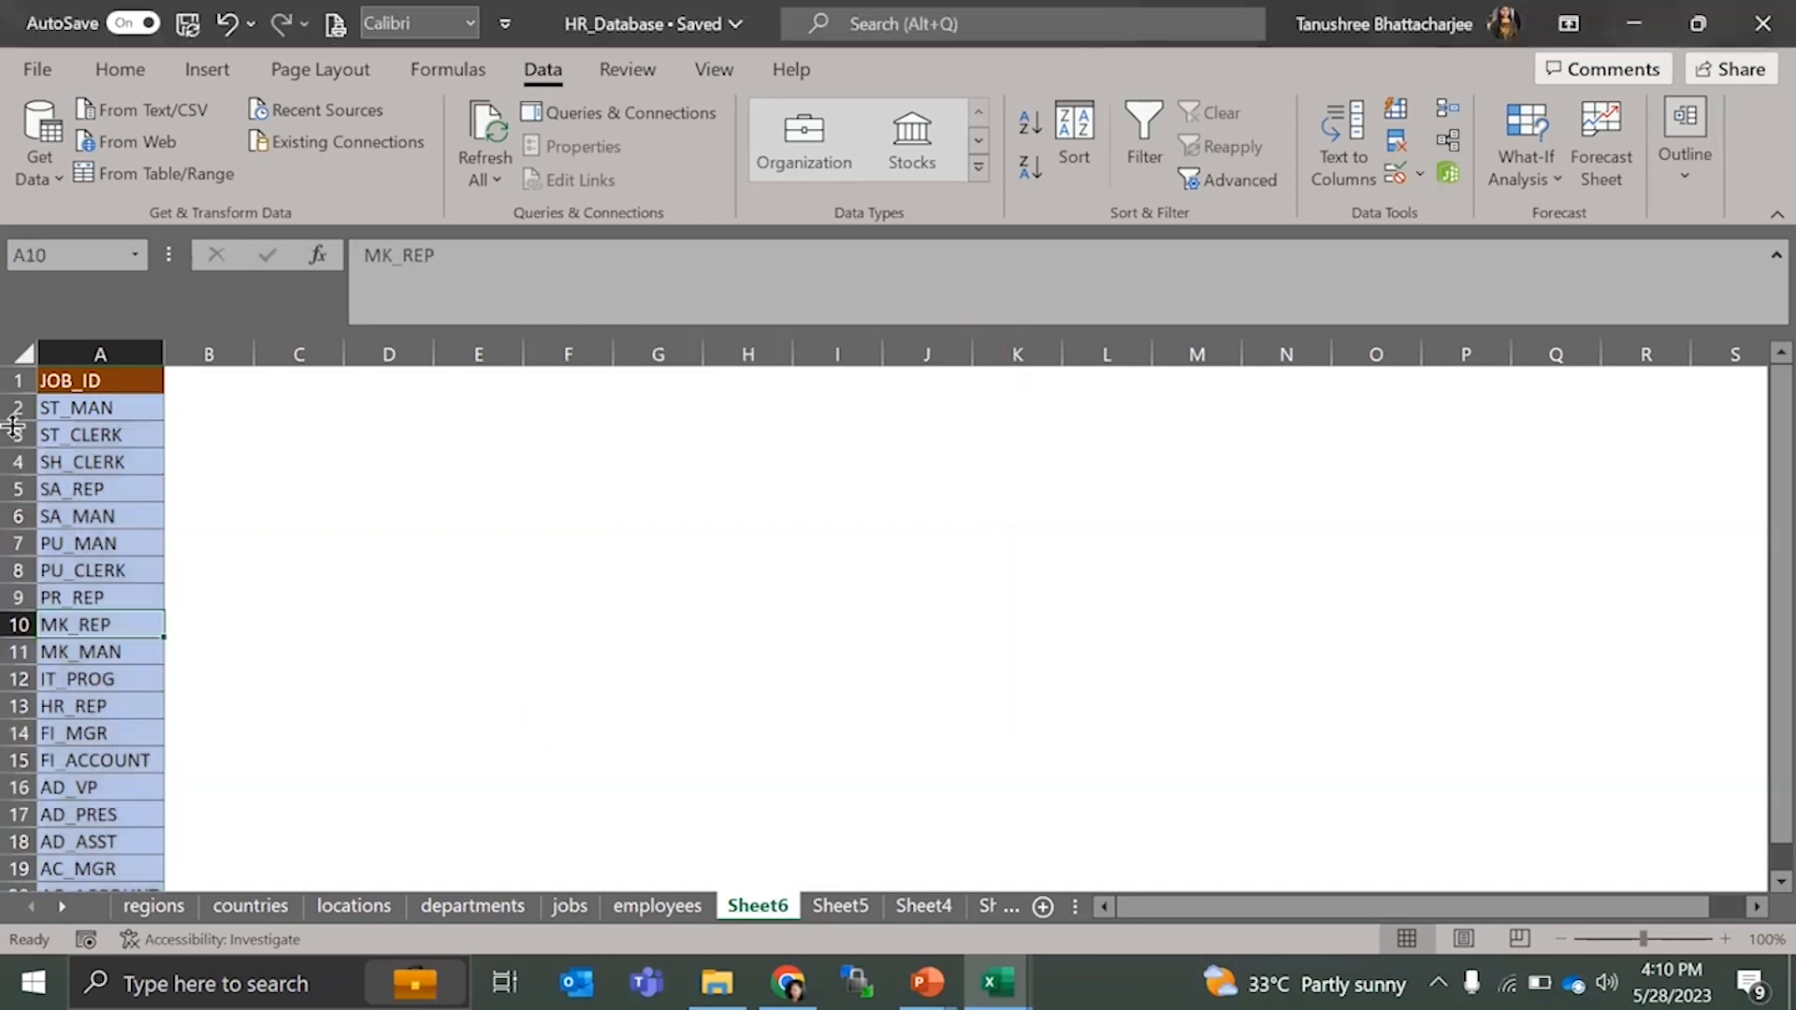